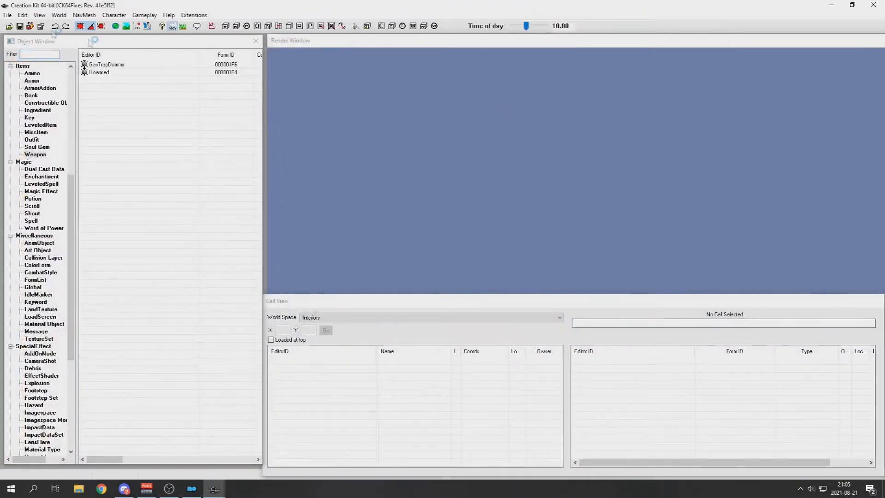
- Load TestPlugin.esp as the active file for editing
click(8, 15)
click(18, 27)
click(318, 210)
click(325, 356)
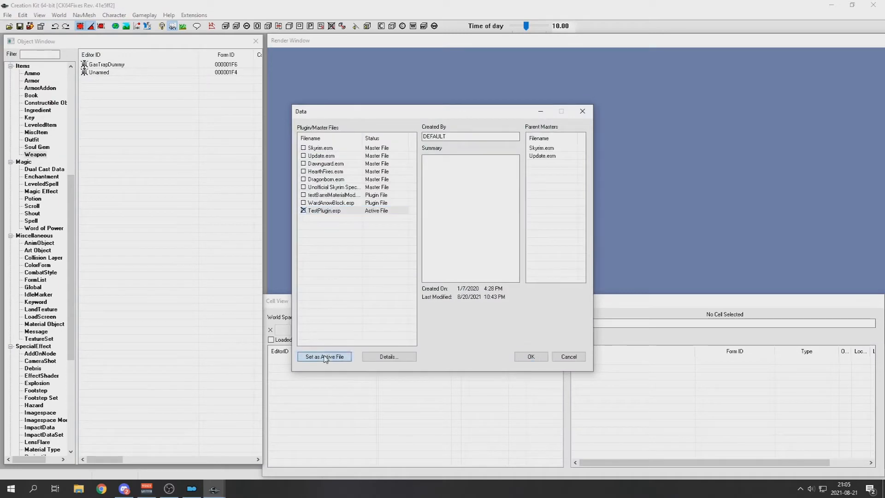
click(526, 359)
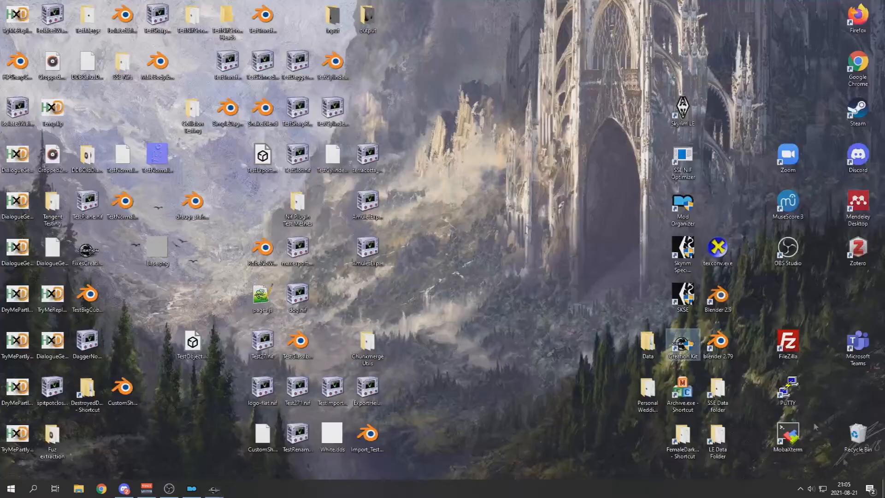
- Launch the game through SKSE and load the test cell with the console command "coc TestShaderCell"
double_click(688, 307)
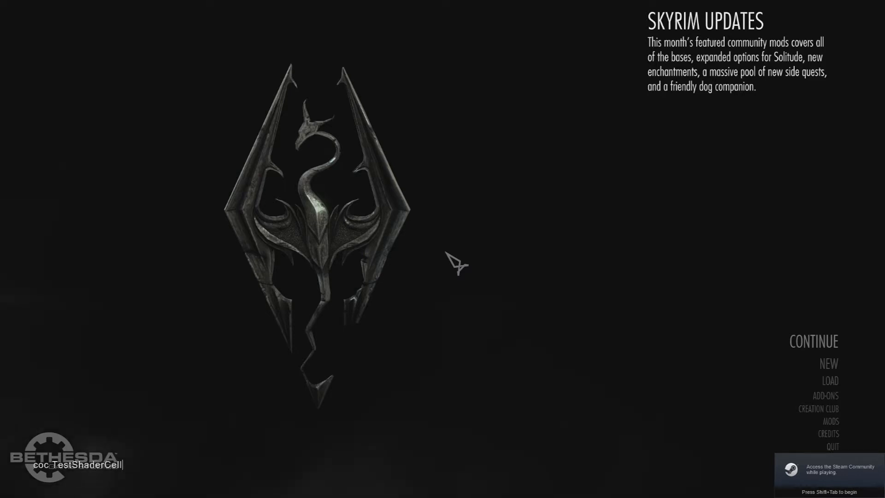
key(Return)
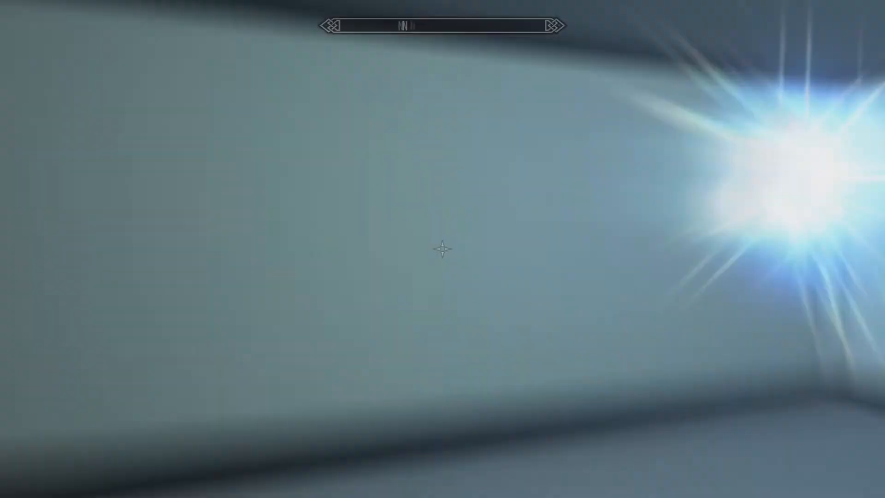
- Walk around the test cell and examine the green crates and the room, switching to third-person view
key(d)
key(w)
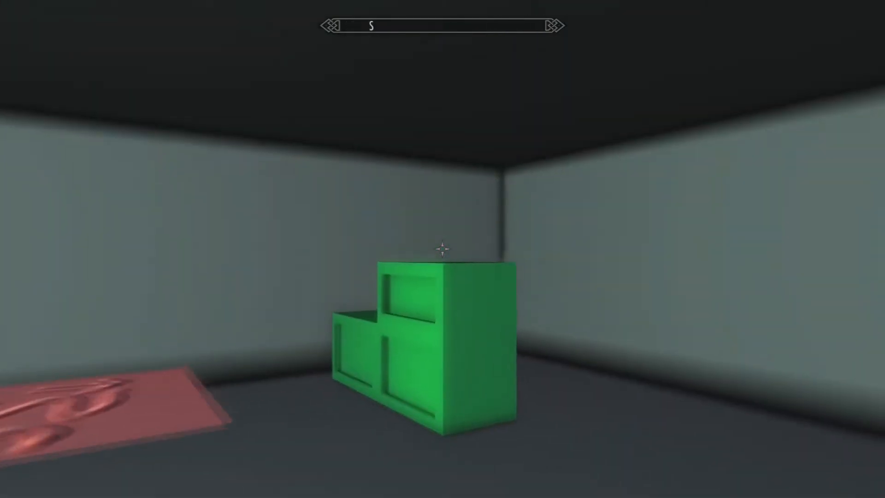
key(s)
key(a)
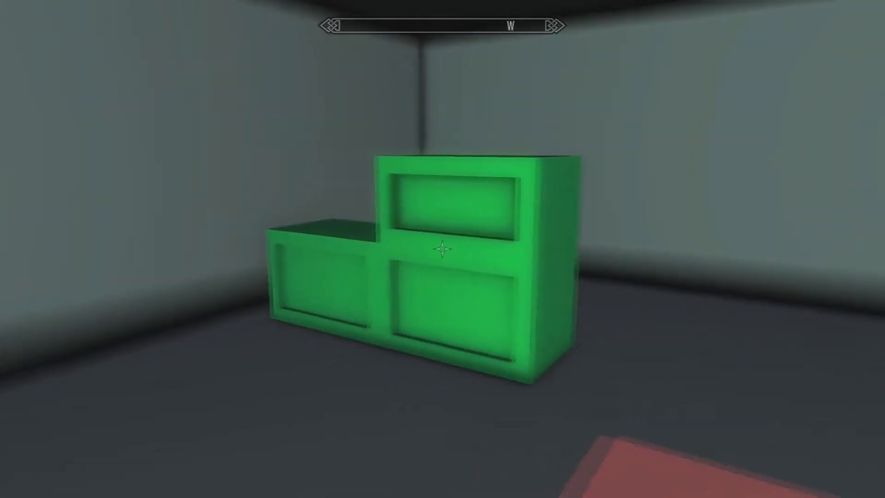
key(w)
key(w)
key(f)
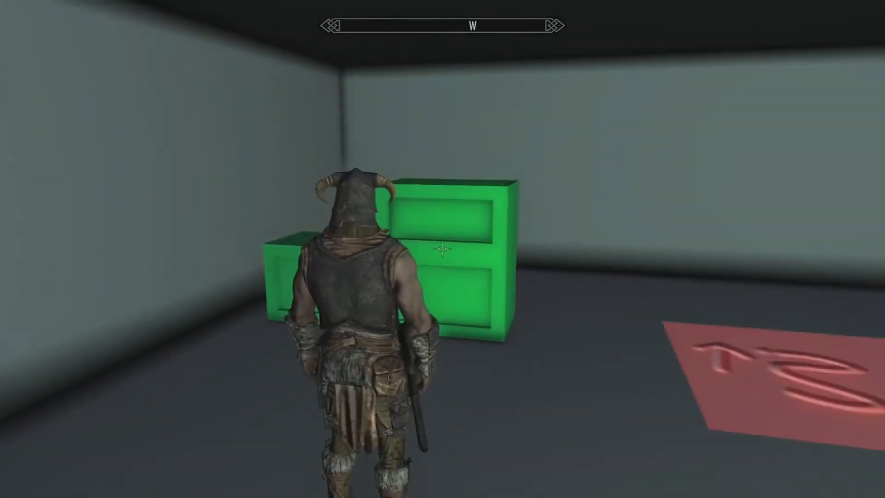
key(w)
key(w)
key(w)
key(w)
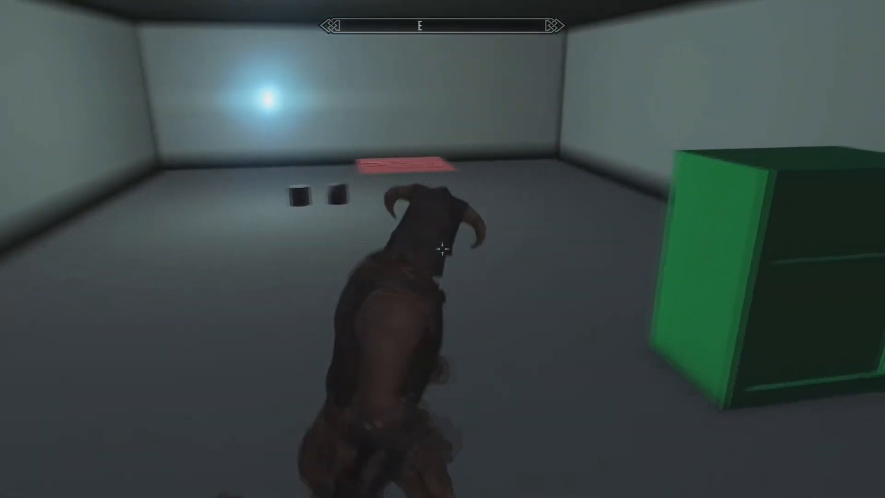
key(w)
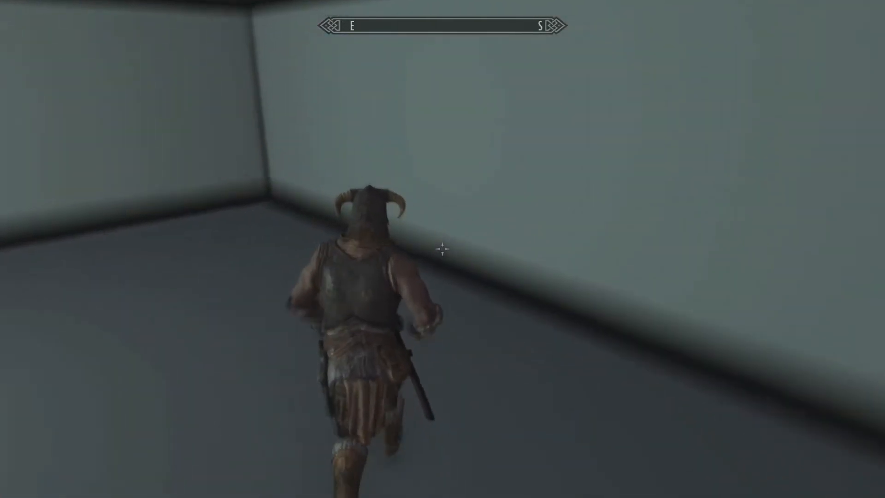
key(w)
- Look up the Dummy Sword's ID with console help and give the player one with "player.additem 500D567 1"
key(grave)
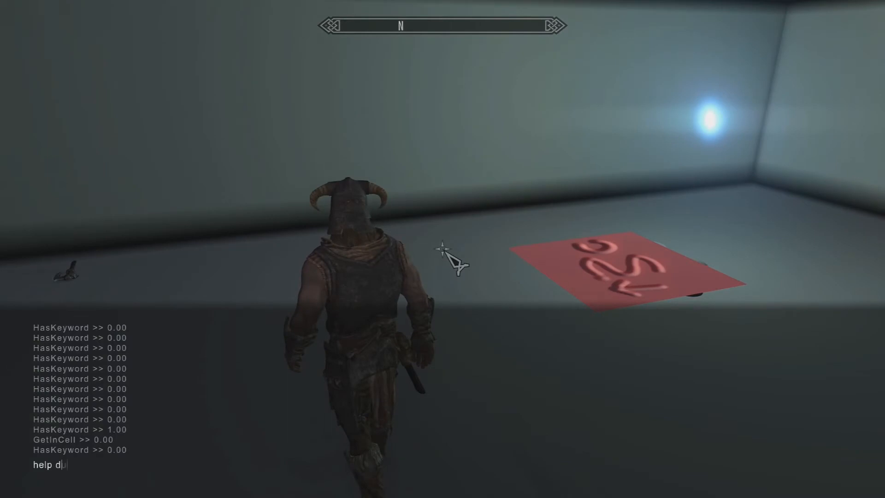
key(Return)
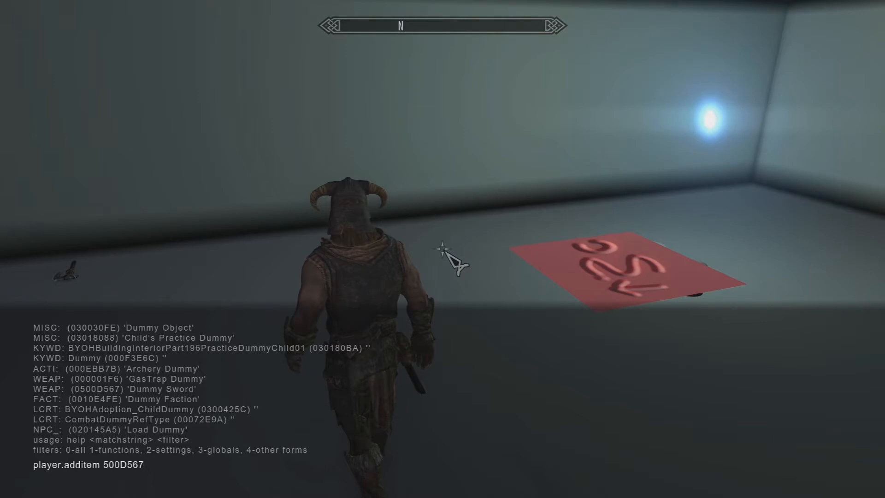
text(1)
key(Return)
key(grave)
- Equip the Dummy Sword in the left hand from the inventory's weapons and rotate its preview model
key(i)
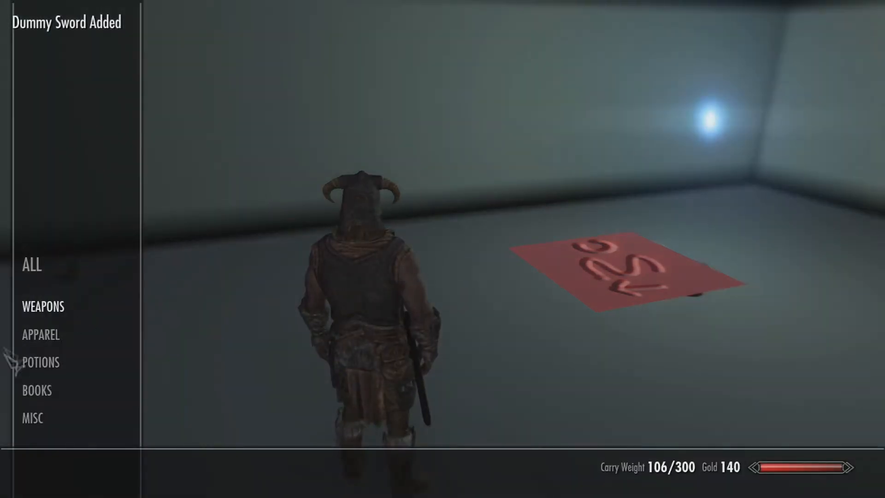
click(89, 306)
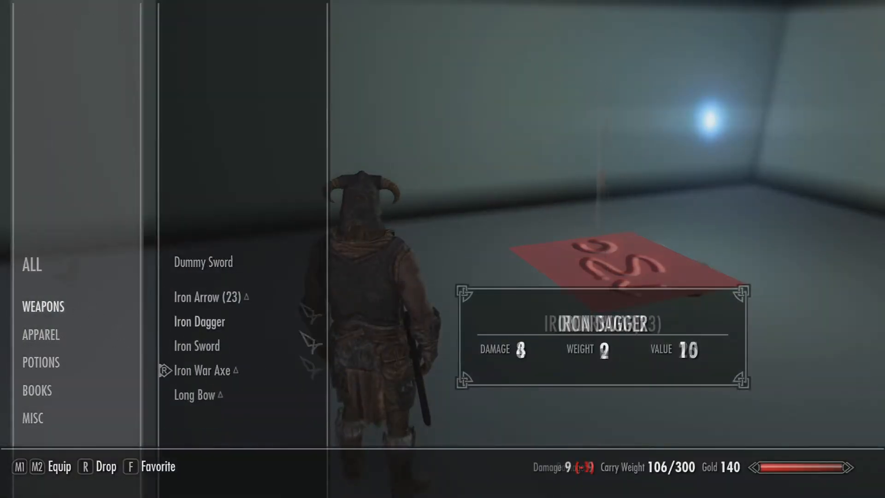
click(253, 271)
drag(470, 214, 600, 225)
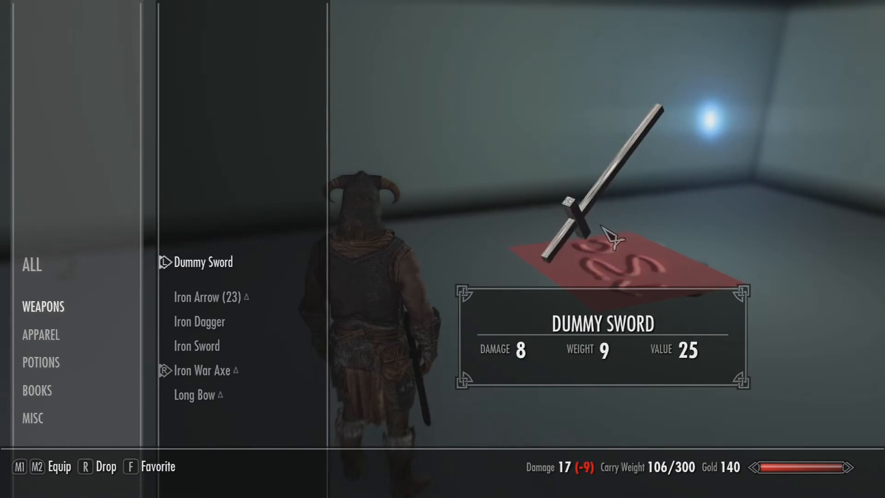
key(Tab)
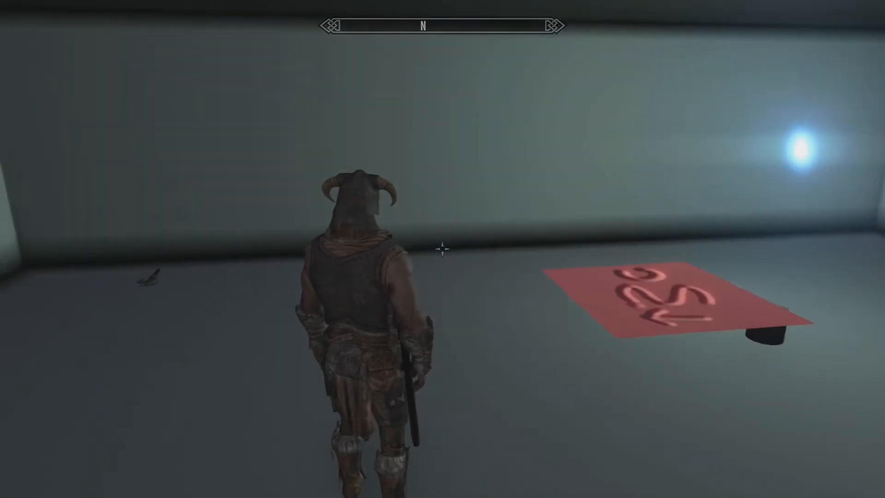
- Draw the equipped weapons and try a swing while moving along the wall to examine the sword in hand
key(r)
key(w)
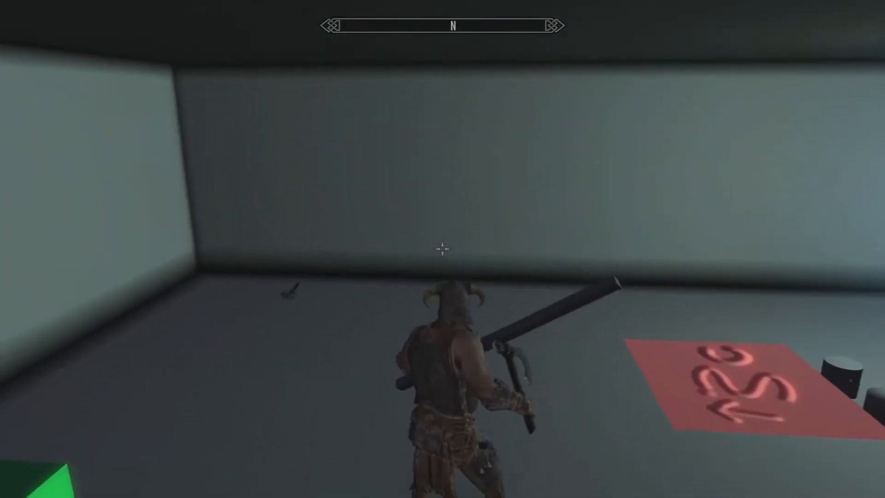
key(w)
click(442, 248)
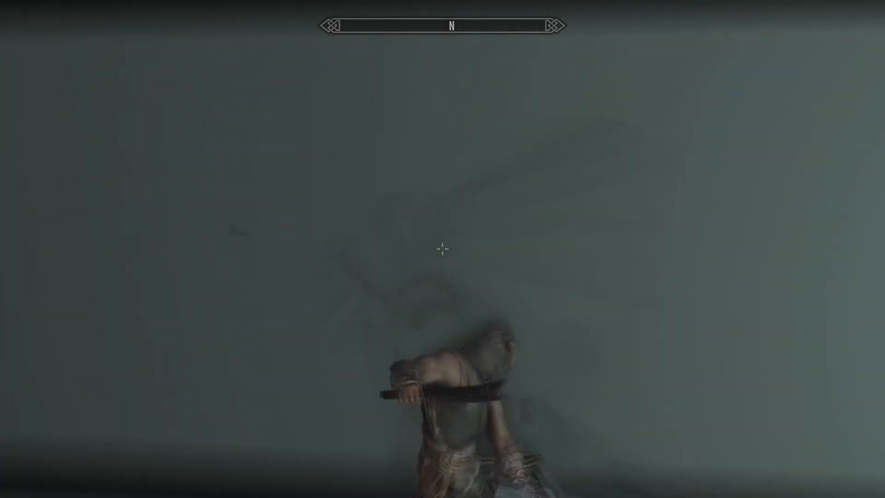
key(w)
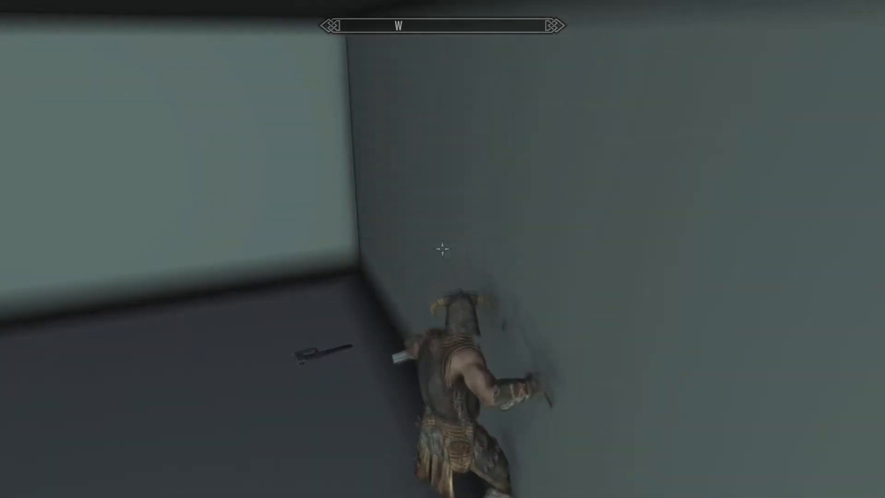
key(w)
key(w)
- Drop the Dummy Sword from the inventory into the test cell
key(i)
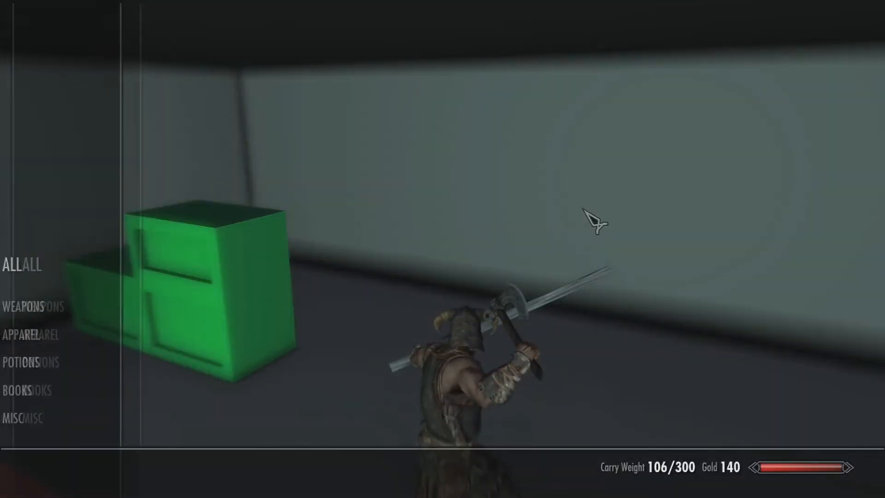
click(69, 306)
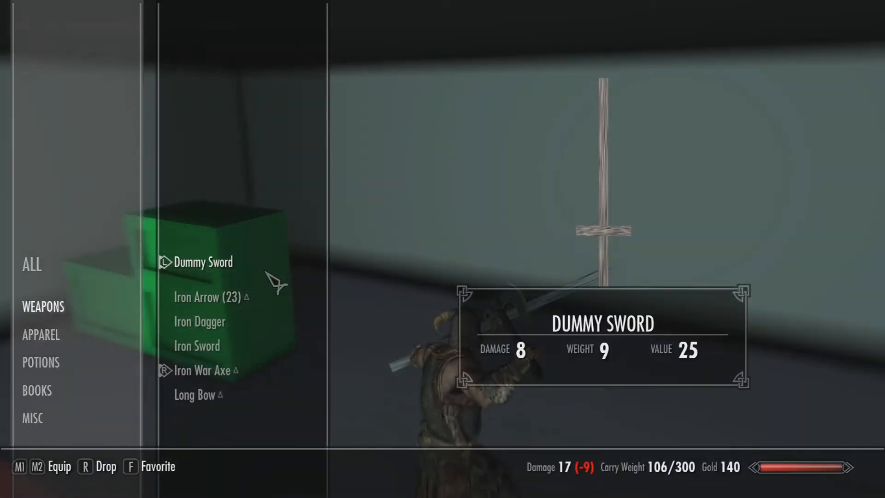
key(r)
key(Tab)
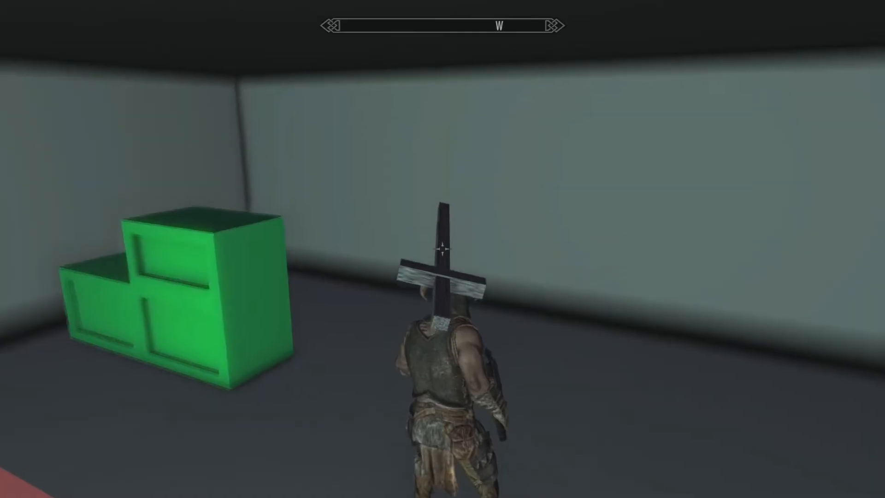
- Examine the dropped Dummy Sword from several distances and angles in third-person and first-person view
key(s)
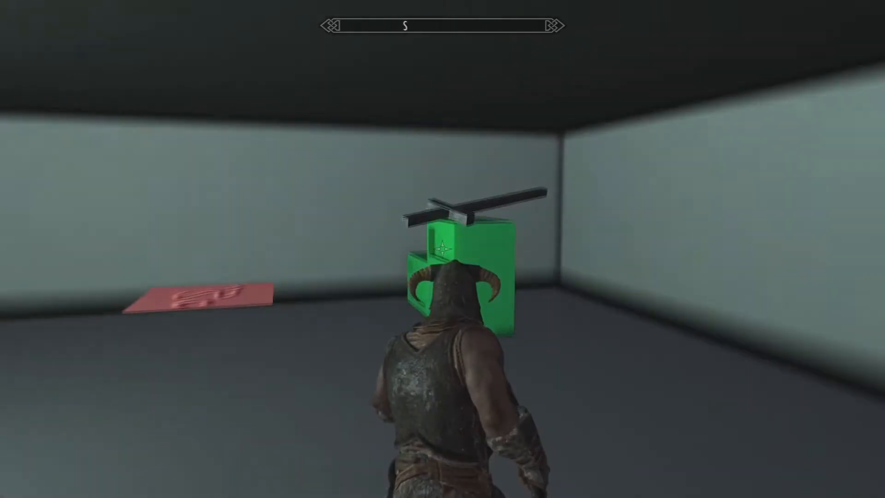
key(w)
key(w)
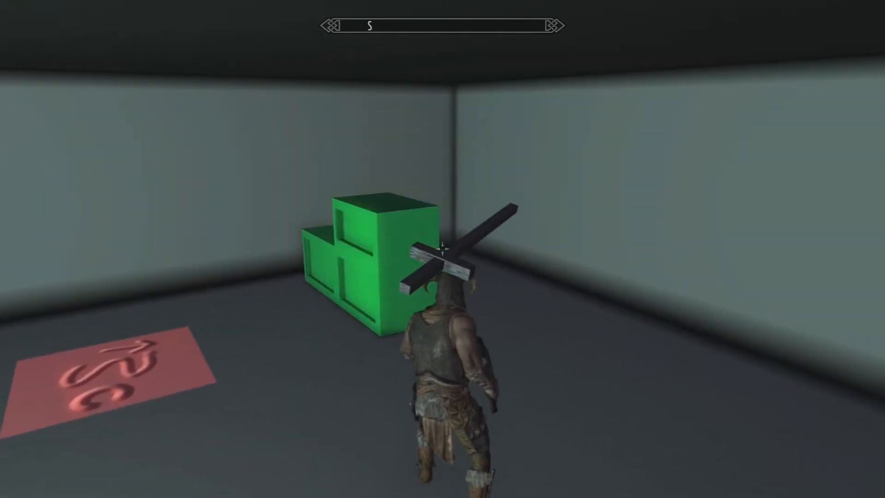
key(w)
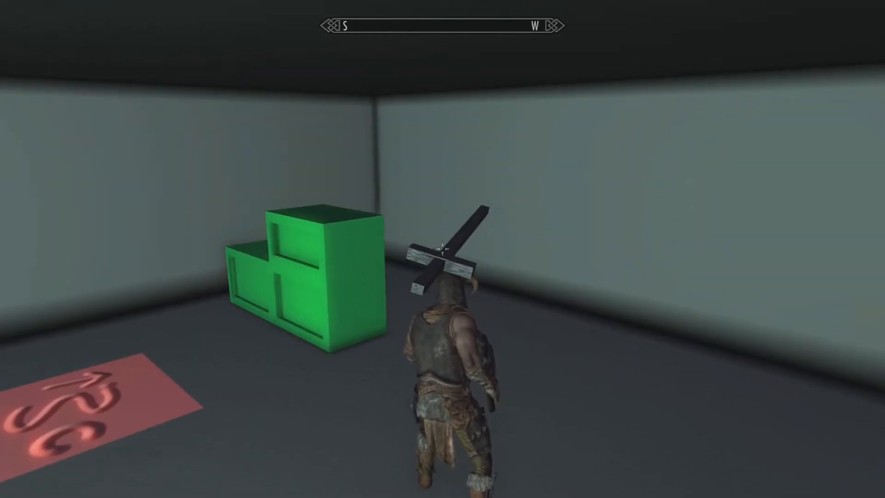
key(s)
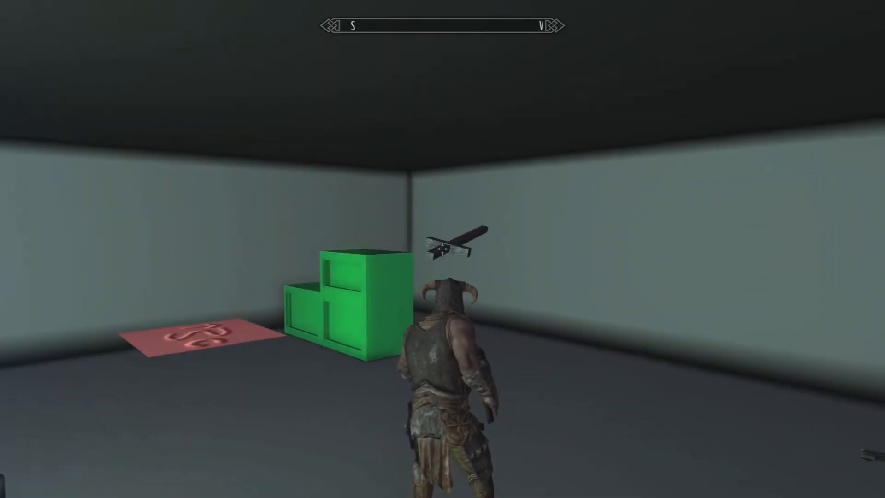
key(w)
key(f)
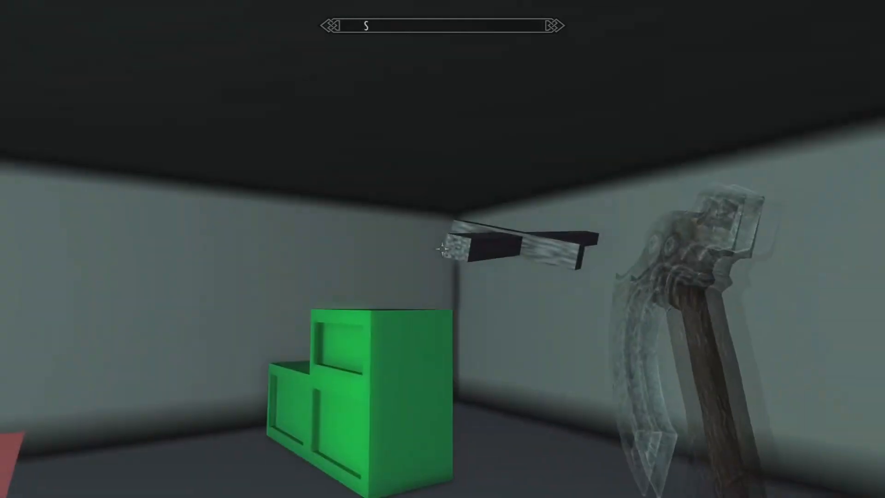
key(w)
key(s)
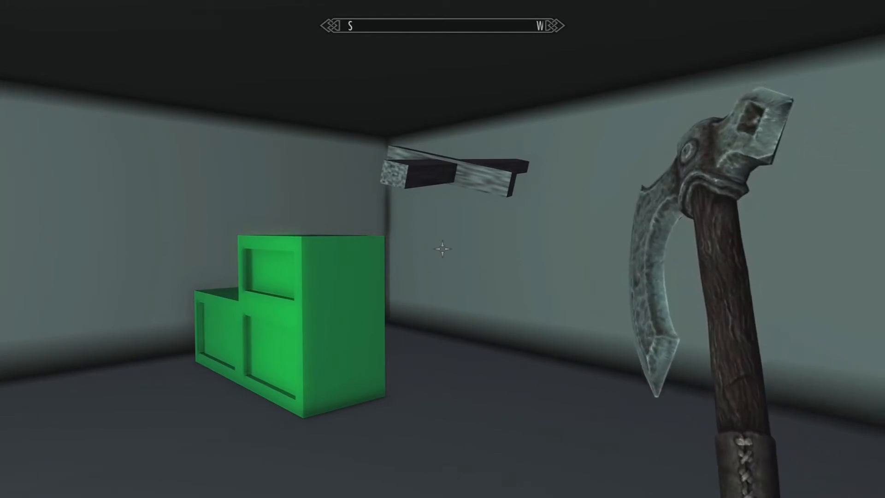
- Quit the game with the console command "qqq"
key(grave)
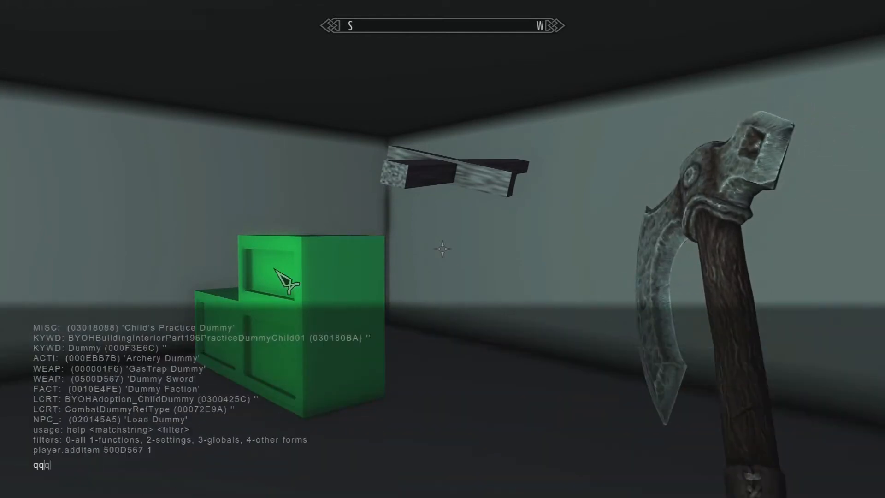
key(Return)
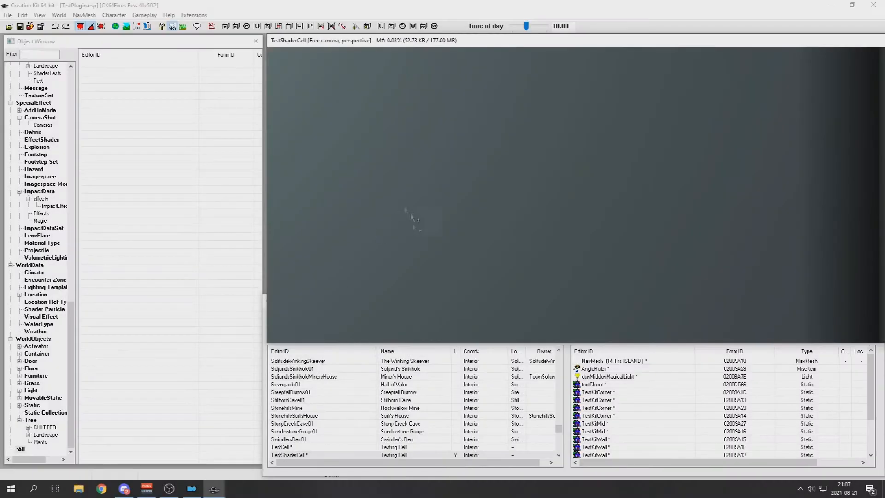
scroll(395, 219, down, 4)
shift+middle_drag(407, 208, 458, 190)
scroll(456, 190, down, 3)
middle_drag(535, 167, 511, 153)
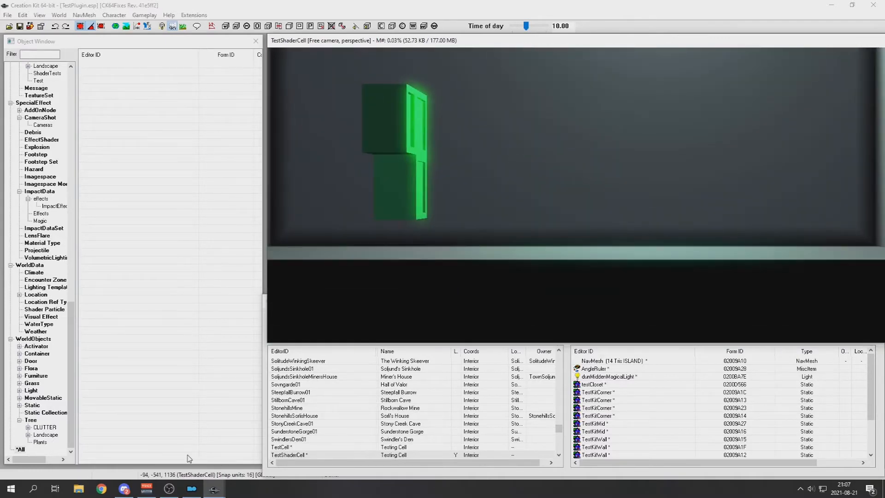
- Switch to the desktop, open the TestNifConvert folder and open axe01.nif in NifSkope
mouse_move(124, 489)
mouse_move(146, 441)
click(883, 488)
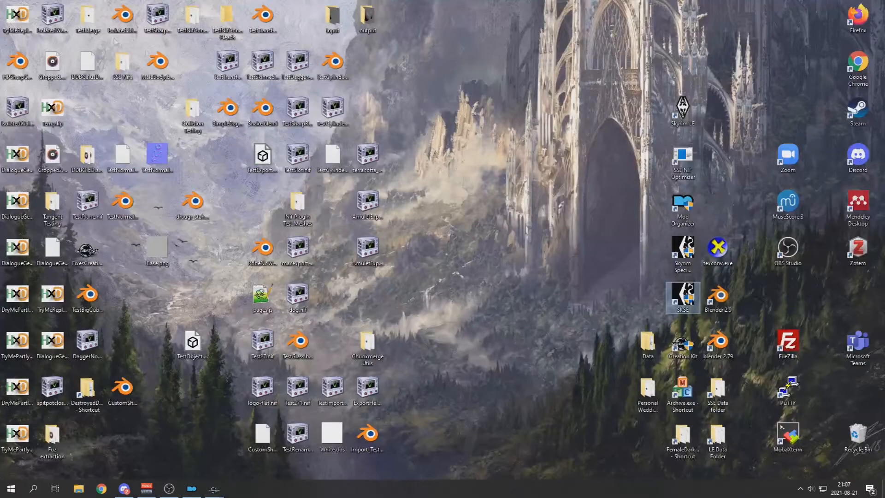
double_click(189, 21)
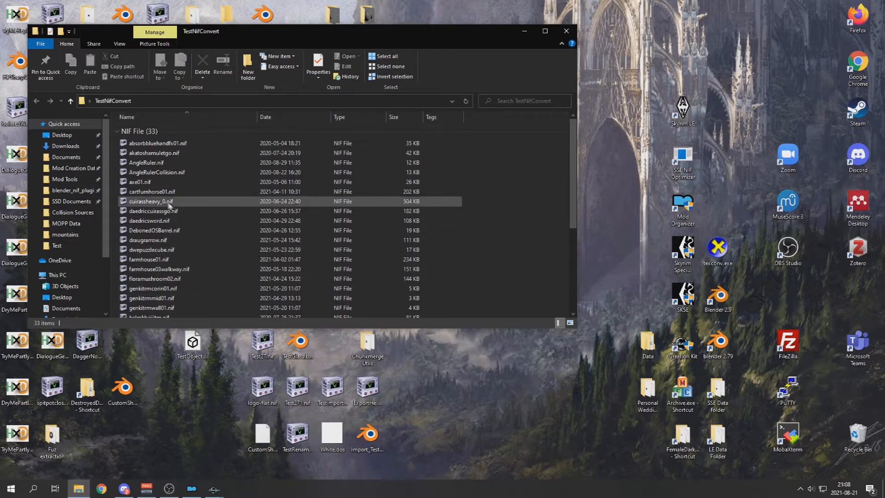
click(173, 182)
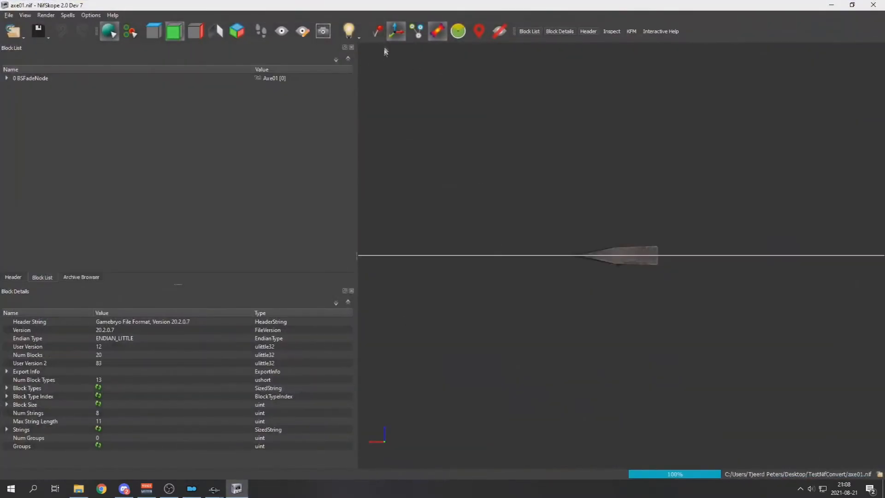
- Display the axe's collision, select its bhkConvexVerticesShape to examine it from the side, and return to the TestNifConvert folder
click(376, 34)
drag(451, 204, 533, 256)
click(596, 241)
drag(601, 182, 600, 206)
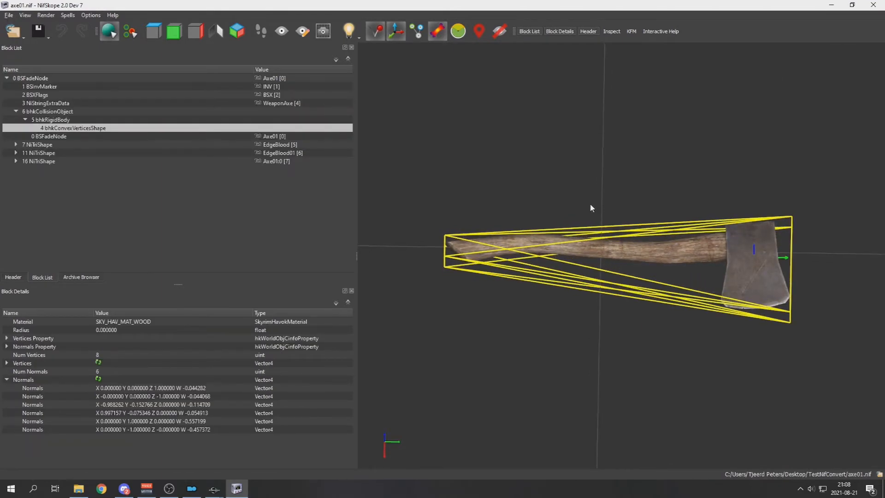
key(alt+Tab)
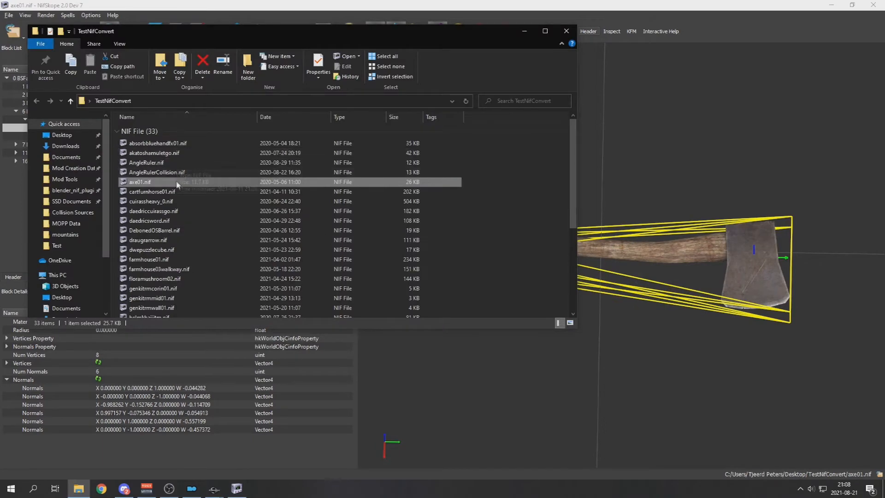
- Open ruins_largedoor01.nif from the TestNifConvert folder and display the door's collision to examine it from the front
scroll(176, 183, down, 3)
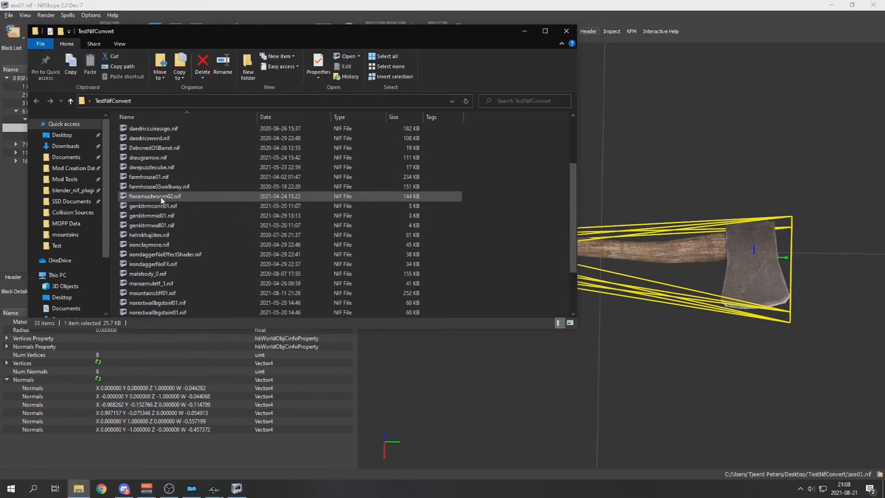
scroll(144, 283, down, 2)
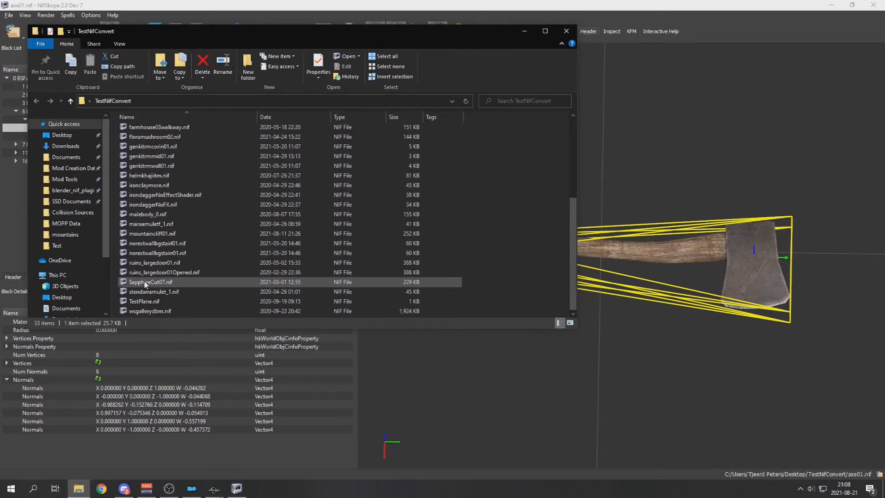
double_click(147, 263)
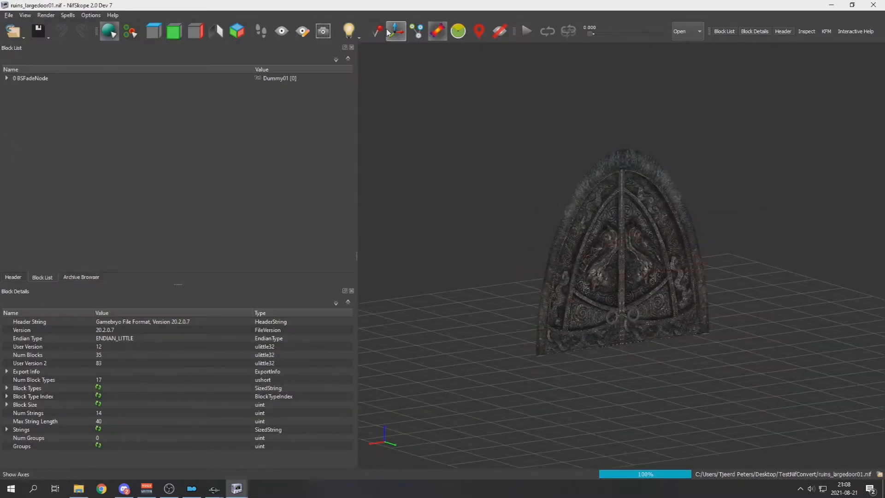
click(377, 32)
drag(406, 73, 427, 161)
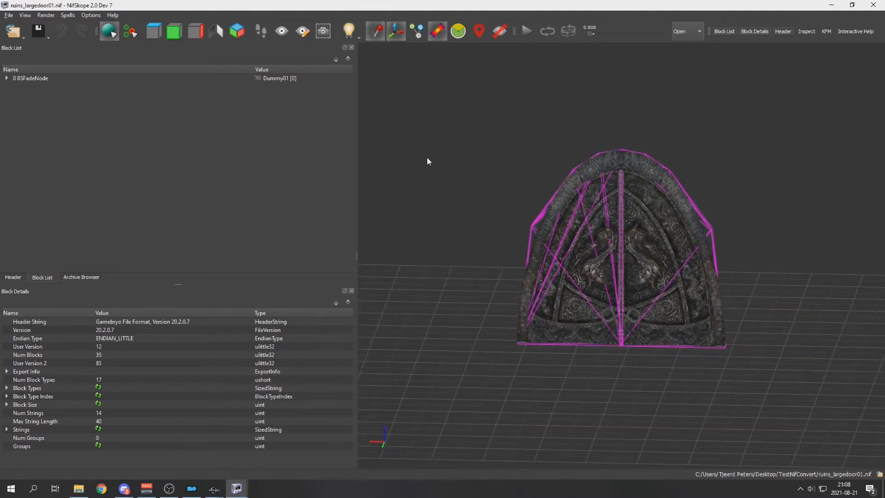
mouse_move(823, 98)
mouse_down()
mouse_move(813, 118)
mouse_move(828, 112)
mouse_up()
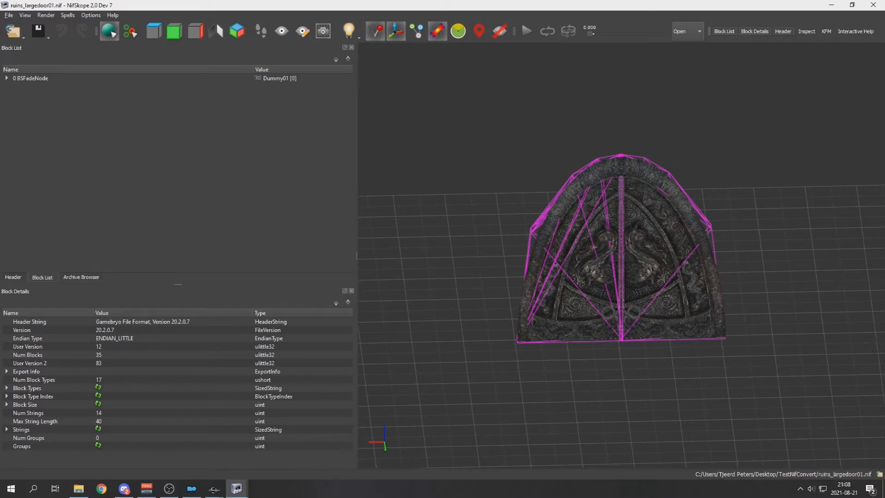
click(533, 227)
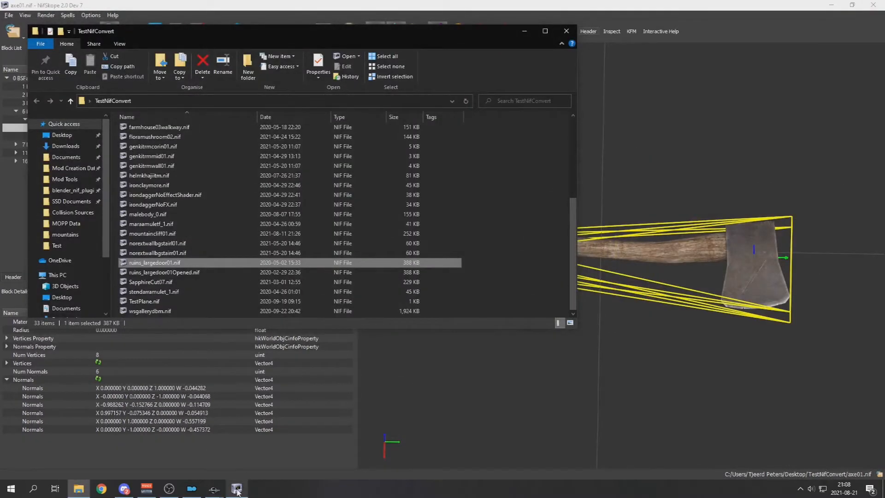
- Return to the axe01.nif window and examine the axe's convex collision shape from several angles
click(237, 489)
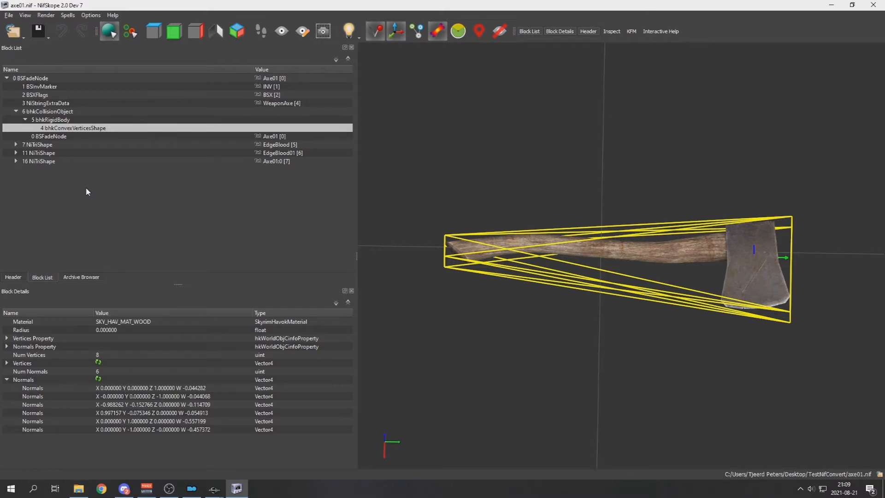
drag(423, 244, 555, 244)
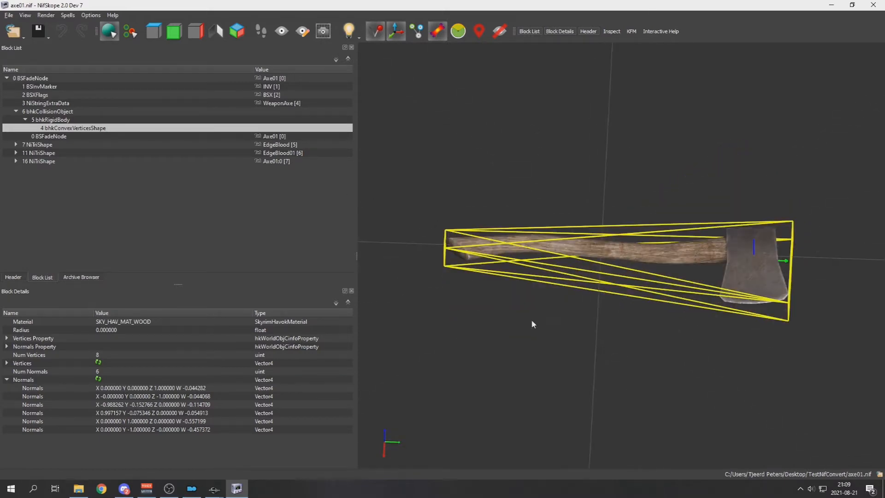
drag(497, 304, 494, 268)
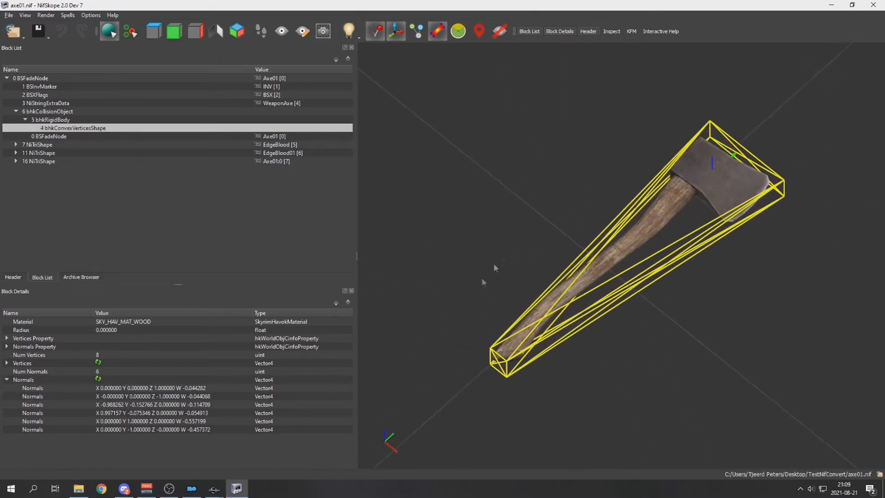
drag(500, 362, 542, 332)
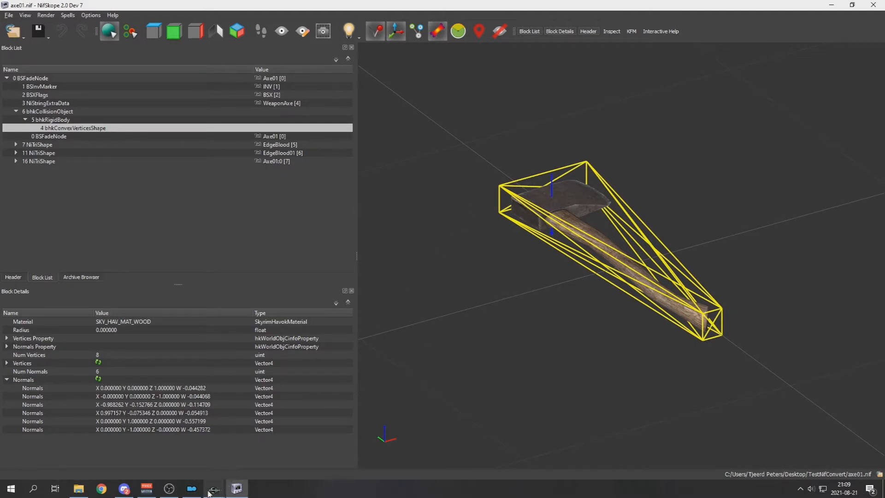
- Switch to the Creation Kit and look at the closet placed in TestShaderCell
mouse_move(208, 492)
click(236, 453)
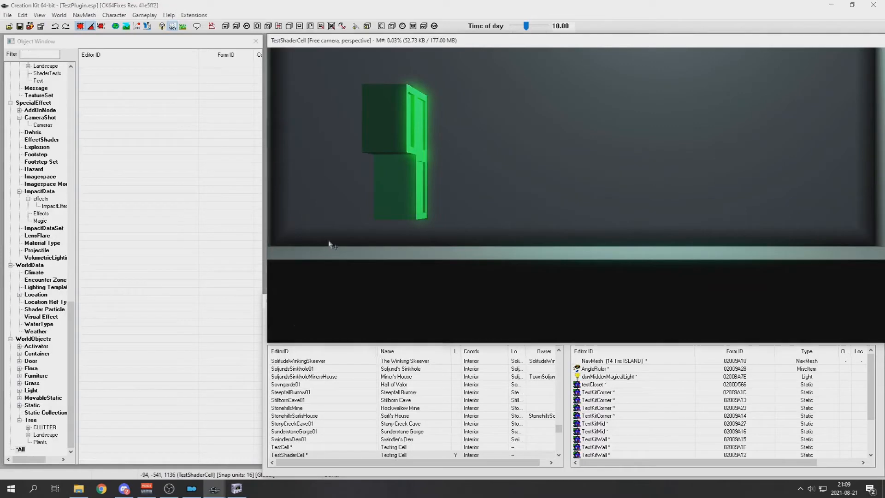
drag(352, 243, 382, 257)
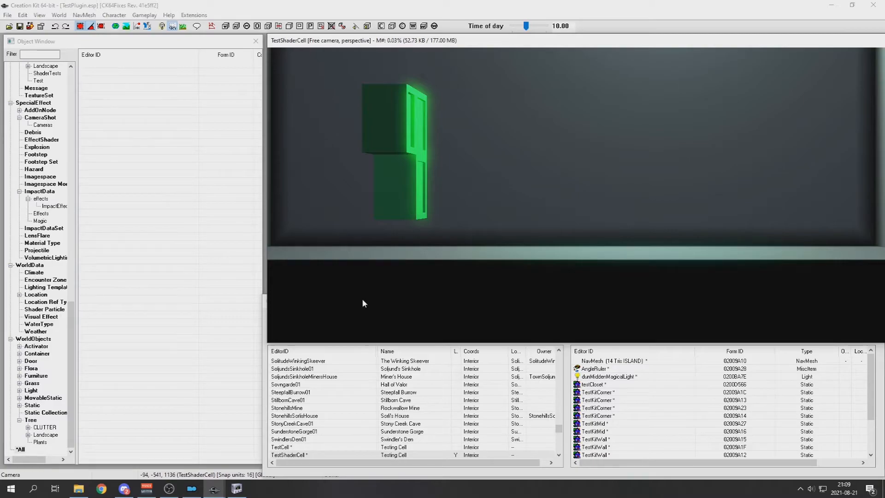
- Launch Blender from the desktop, open the recent file CollisionTutorial.blend and look through its scene objects
key(super+d)
double_click(718, 293)
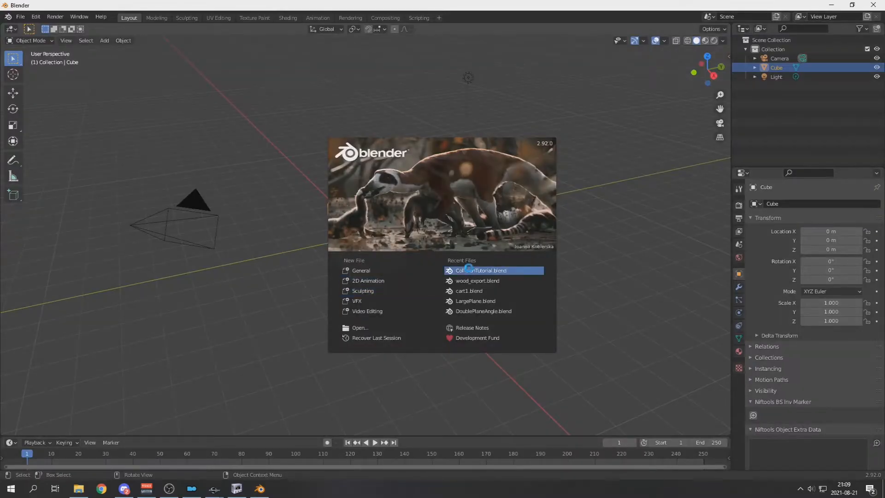
click(475, 271)
scroll(771, 128, down, 4)
scroll(773, 122, up, 3)
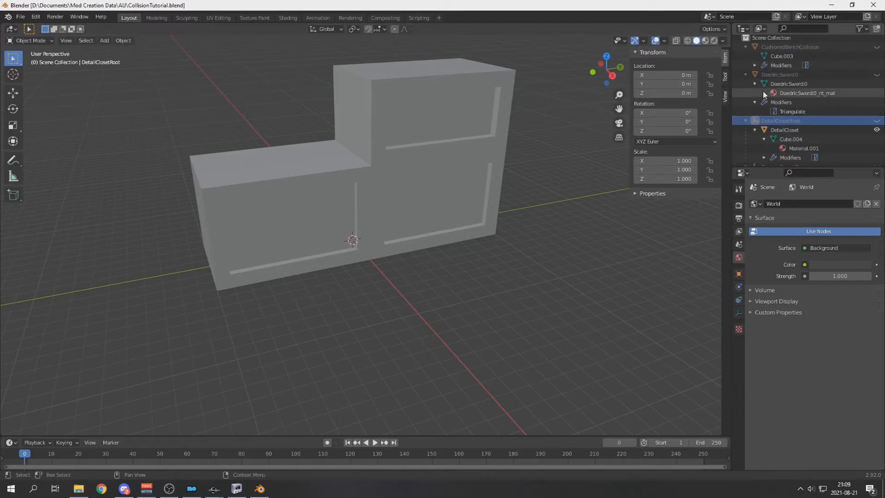
scroll(765, 94, up, 1)
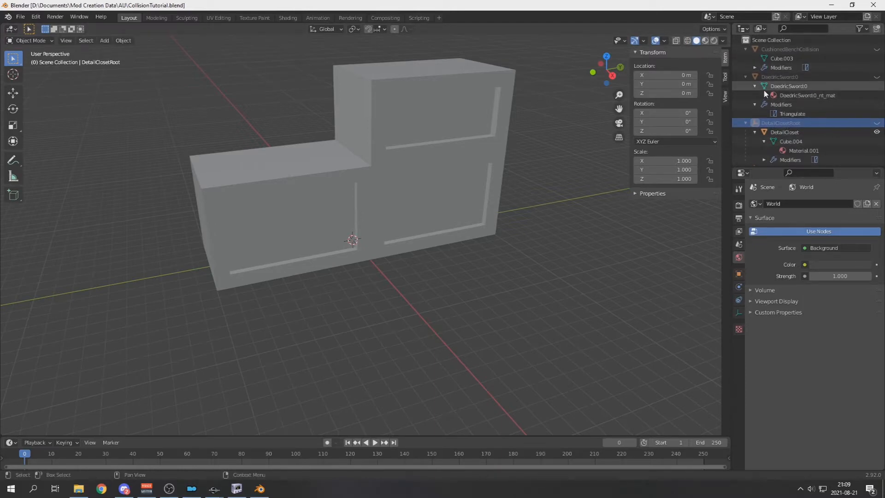
- Launch NifUtilsSuite through a Windows search and bring up its ChunkMerge tool
click(32, 491)
text(nifut)
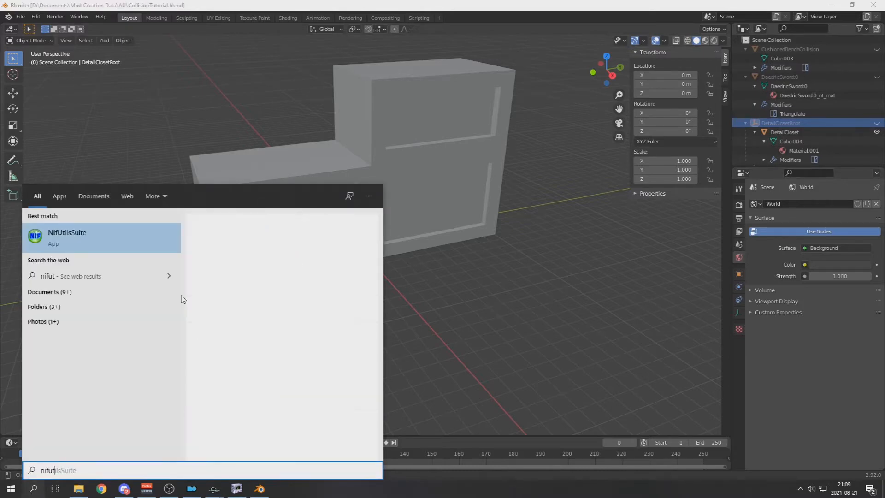
key(Return)
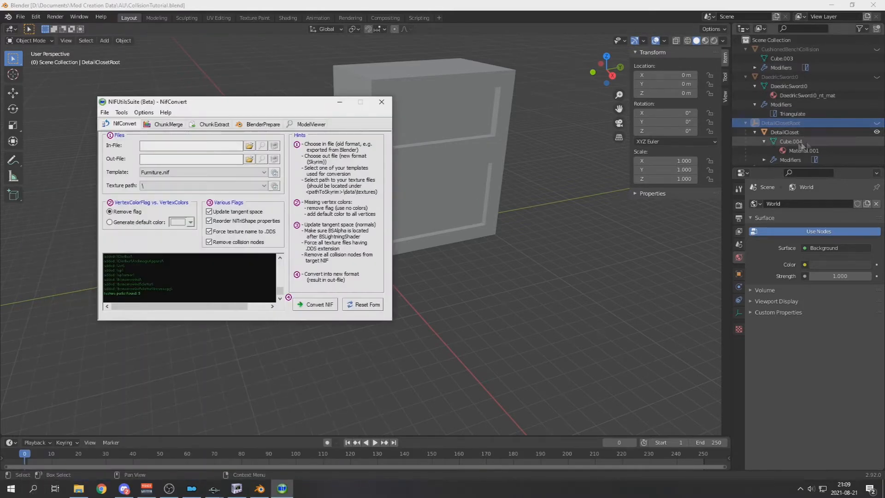
click(166, 124)
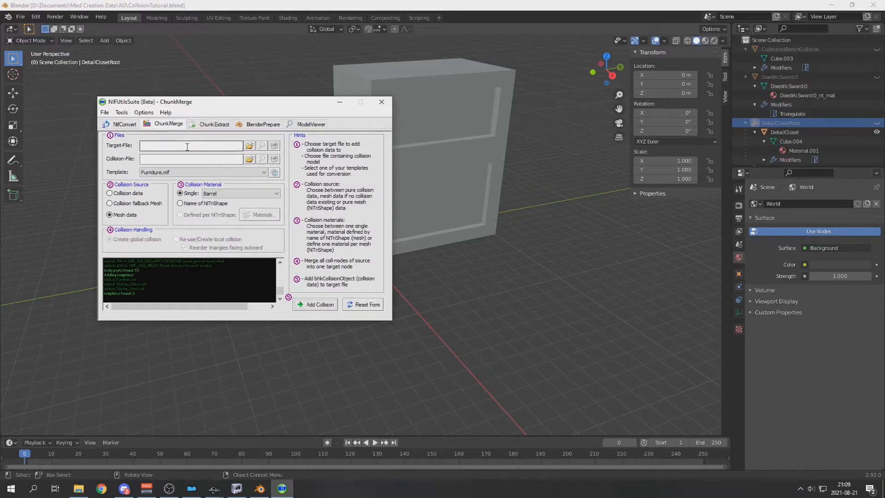
- Return to Blender, select DetailCloset and make the CushionedBenchCollision mesh visible
click(765, 132)
click(766, 132)
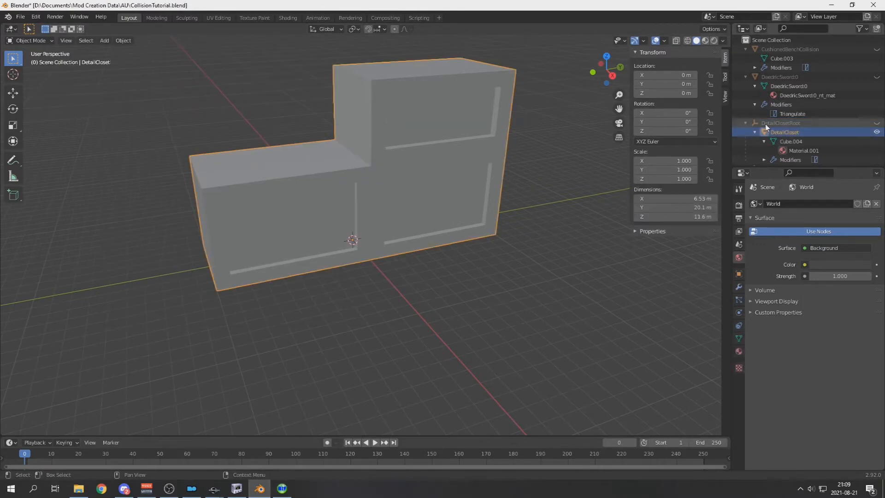
scroll(751, 116, down, 3)
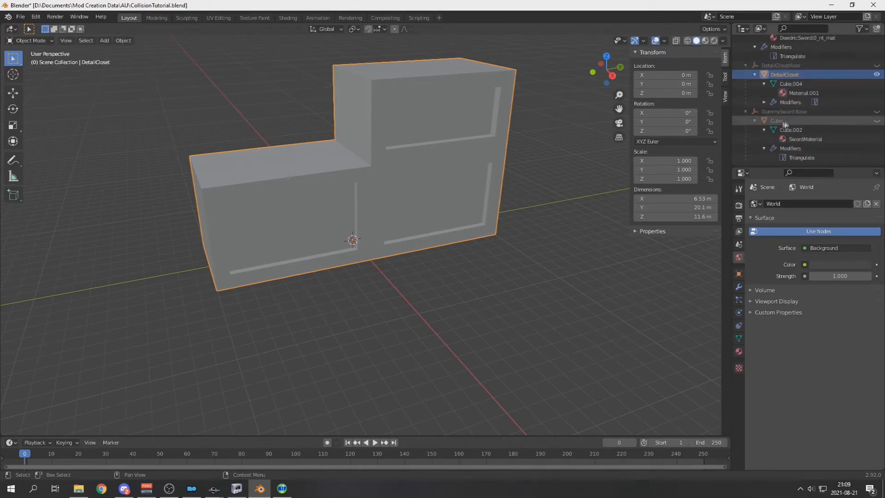
scroll(814, 118, up, 3)
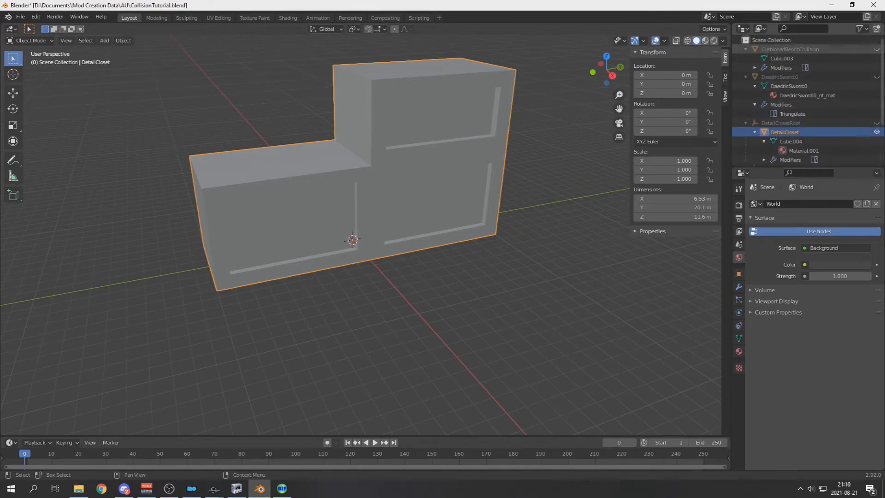
click(877, 49)
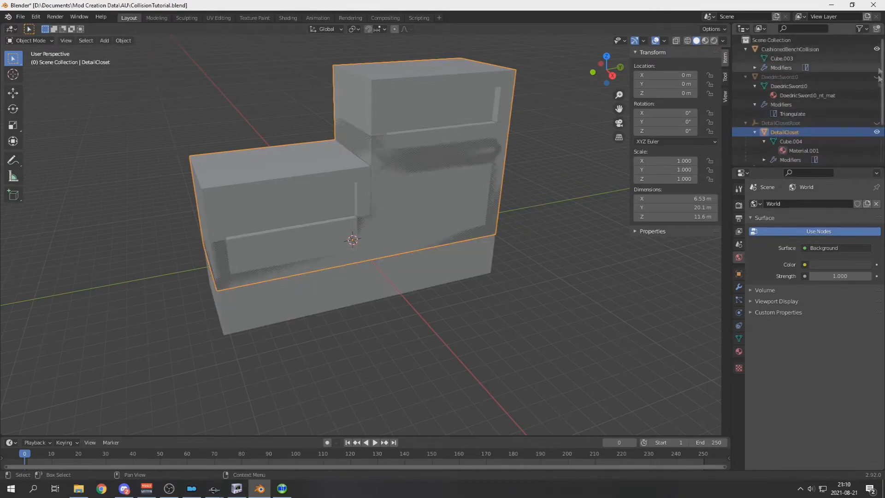
- Hide DetailCloset to view the collision mesh alone, then unhide both DetailClosetRoot and DetailCloset
click(876, 133)
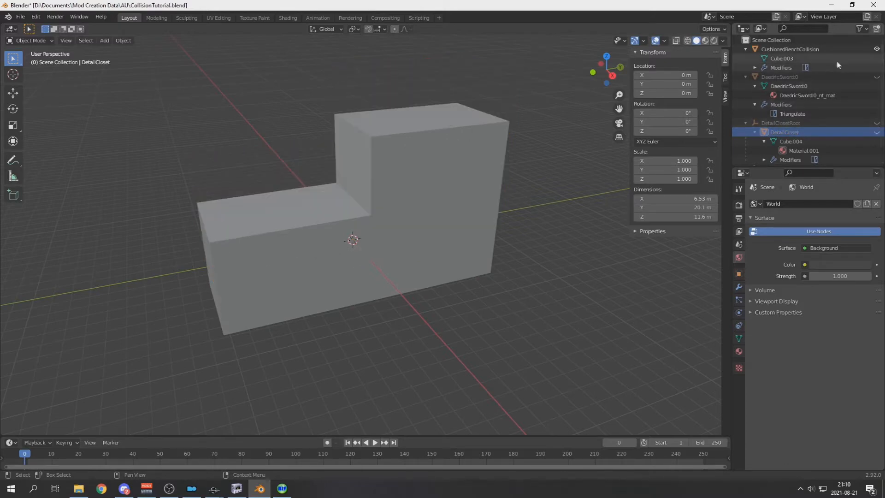
click(450, 188)
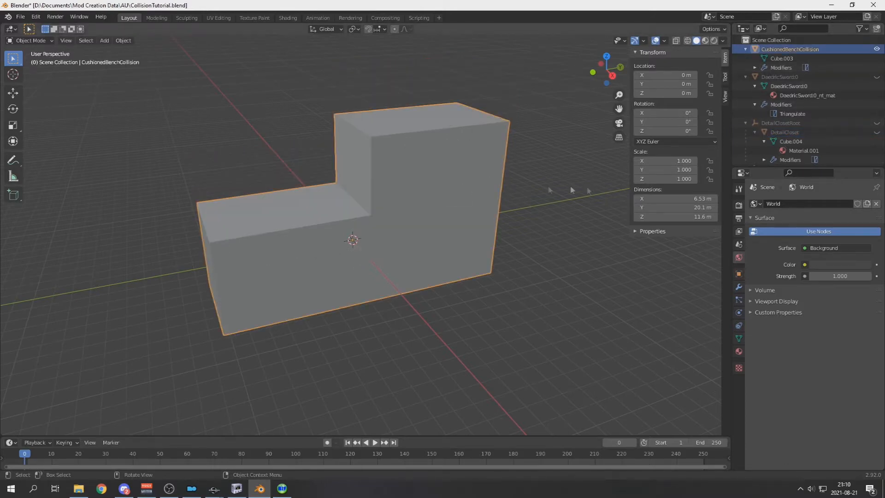
click(822, 124)
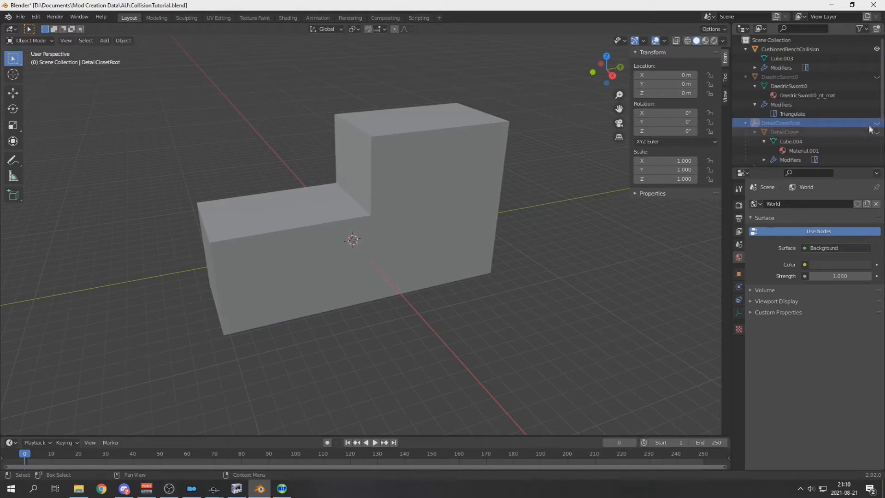
middle_drag(868, 129, 868, 126)
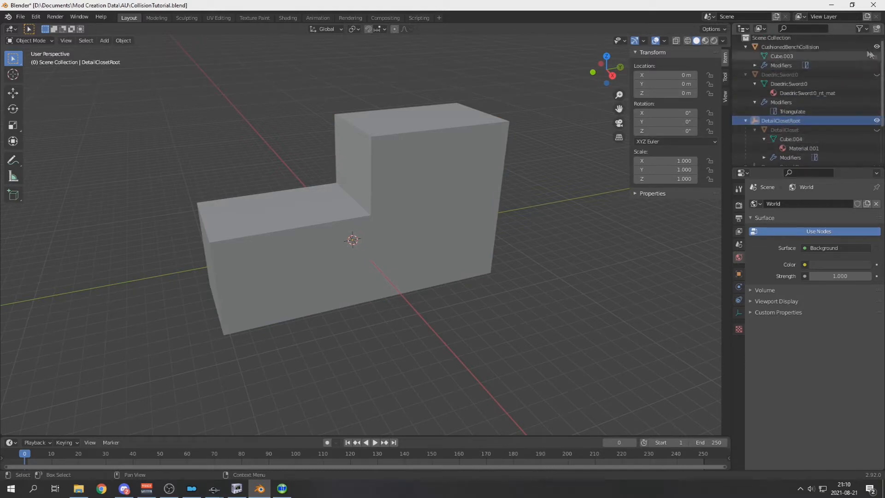
click(875, 130)
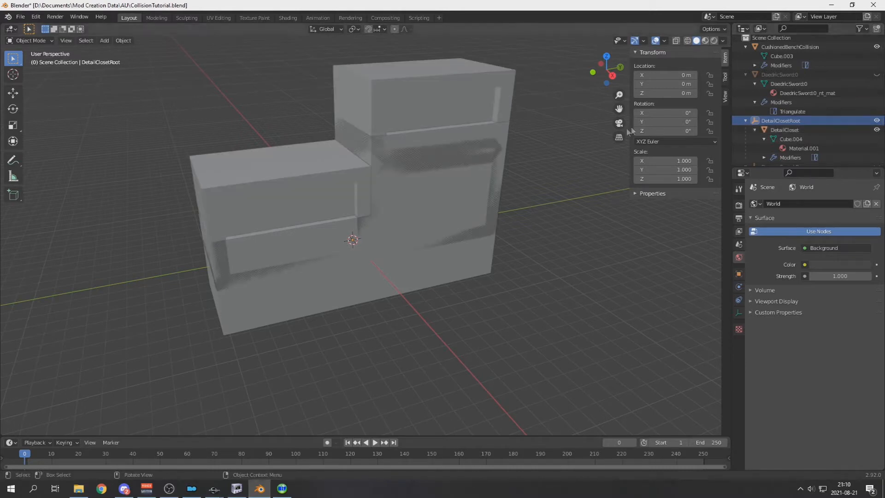
- Move all of the CushionedBenchCollision geometry up about 3.3 m along Z in Edit Mode to align with the closet
click(373, 215)
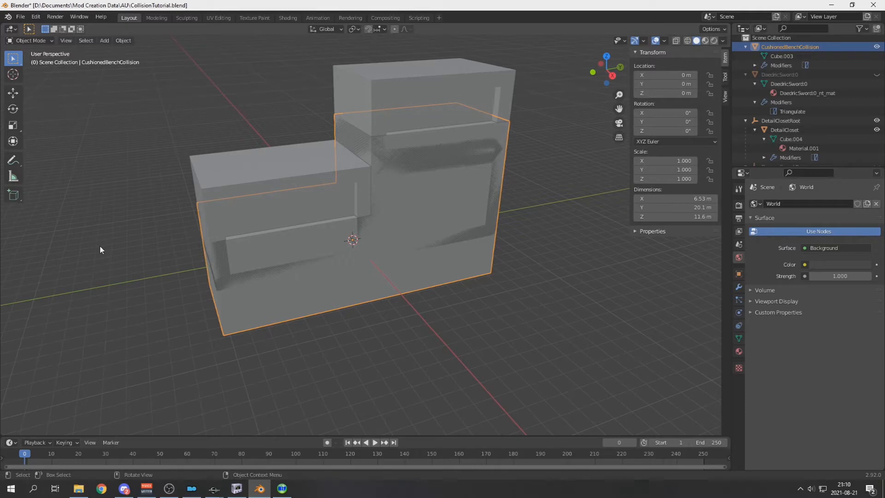
key(Tab)
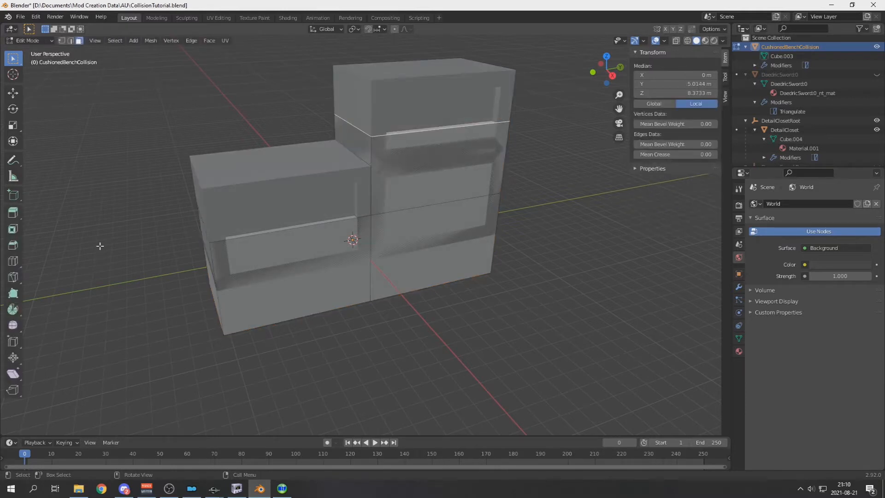
click(256, 309)
key(a)
key(z)
key(g)
key(z)
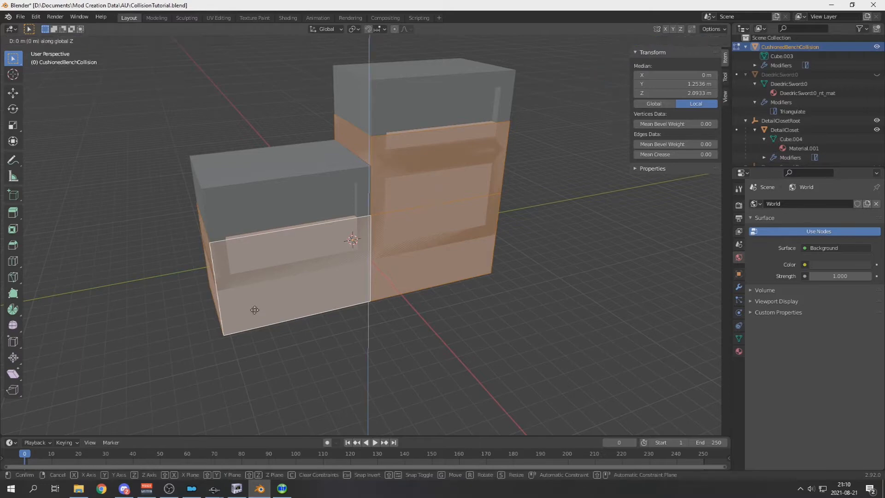
click(285, 266)
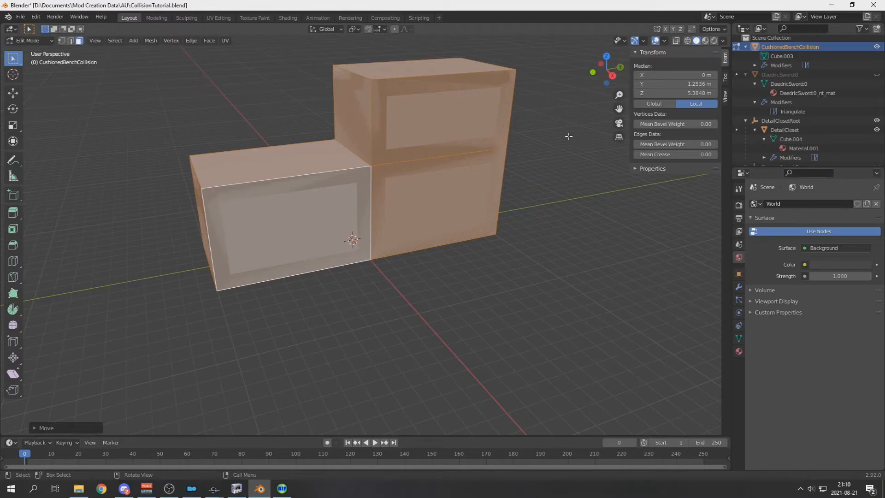
- Start a NetImmerse/Gamebryo (.nif) export of the collision mesh and choose the recent Test folder as its destination
click(17, 16)
mouse_move(56, 150)
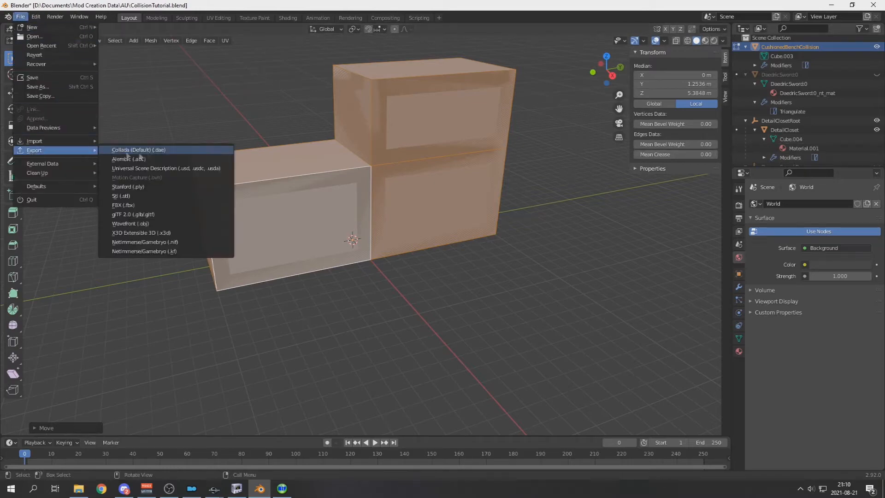
click(141, 243)
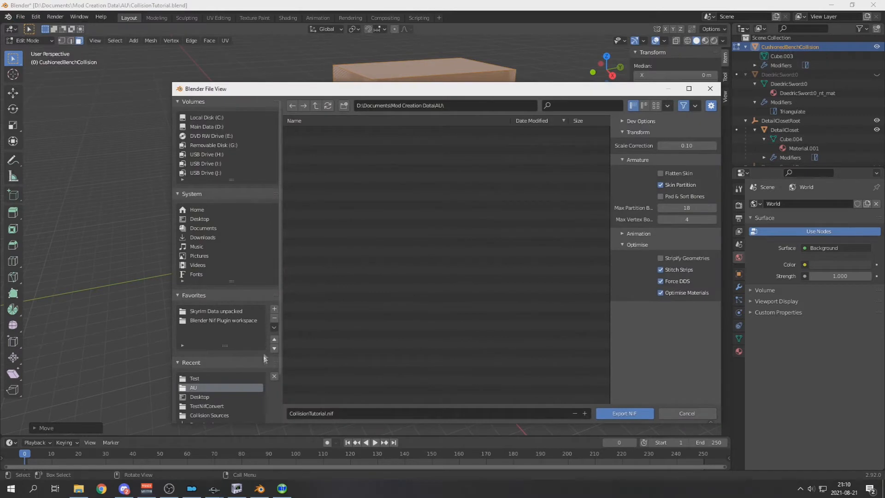
click(316, 413)
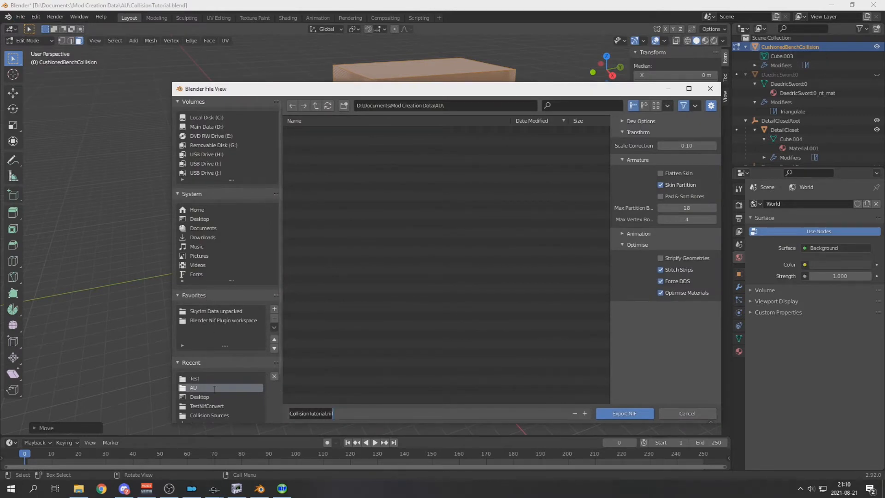
double_click(212, 384)
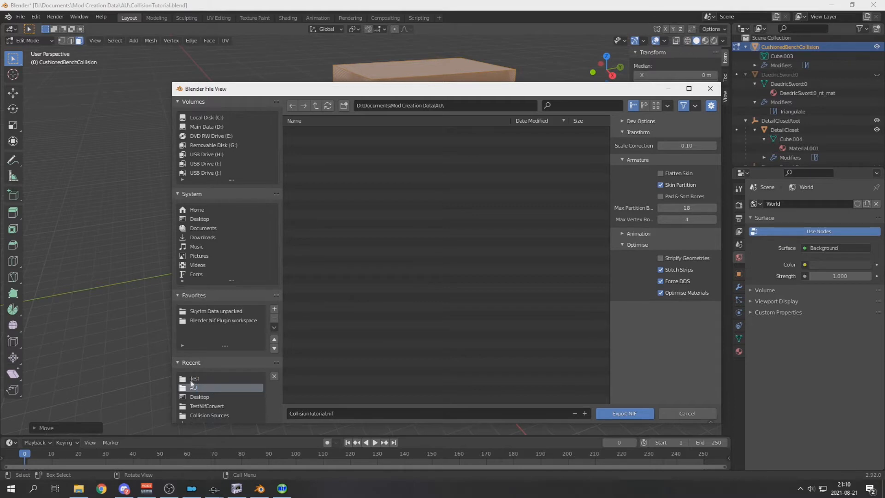
double_click(191, 379)
- Name the export file ClosetCollision.nif and export it
click(322, 416)
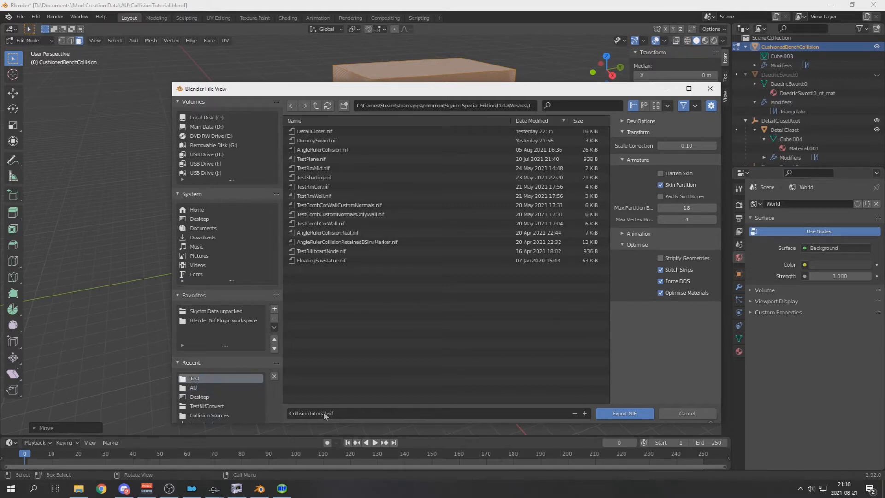
click(325, 415)
key(BackSpace)
key(BackSpace)
key(BackSpace)
key(BackSpace)
key(BackSpace)
key(BackSpace)
key(BackSpace)
key(BackSpace)
key(BackSpace)
key(BackSpace)
key(BackSpace)
key(BackSpace)
key(BackSpace)
key(BackSpace)
key(BackSpace)
key(BackSpace)
key(BackSpace)
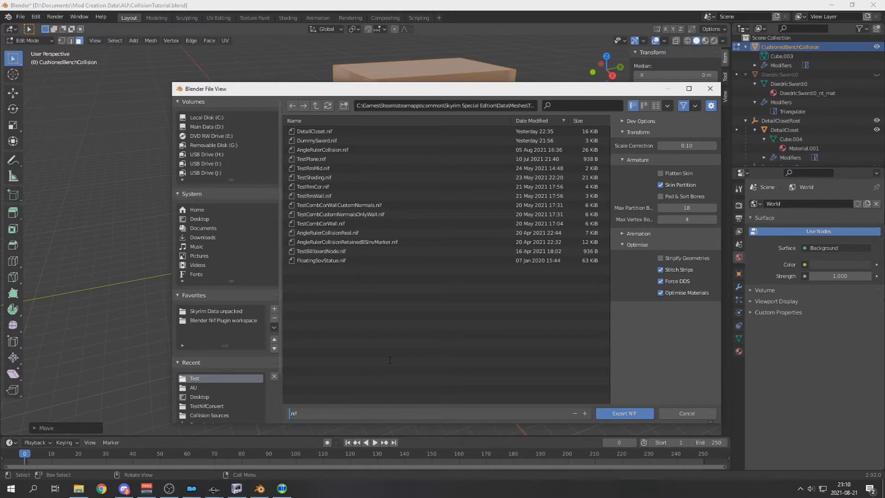
text(Cla)
text(setCollis)
text(ion)
click(615, 411)
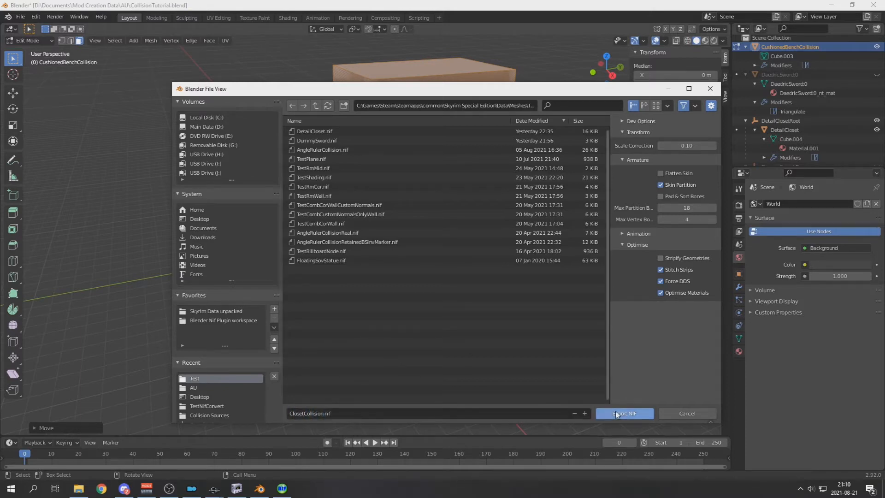
click(615, 411)
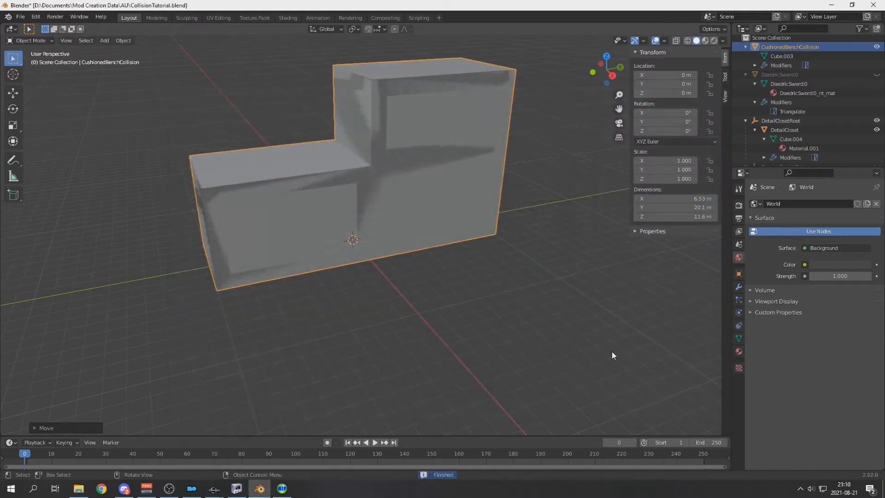
- Switch to File Explorer, browse to the Skyrim Special Edition Data\Meshes\Test folder and open ClosetCollision.nif in NifSkope
mouse_move(237, 490)
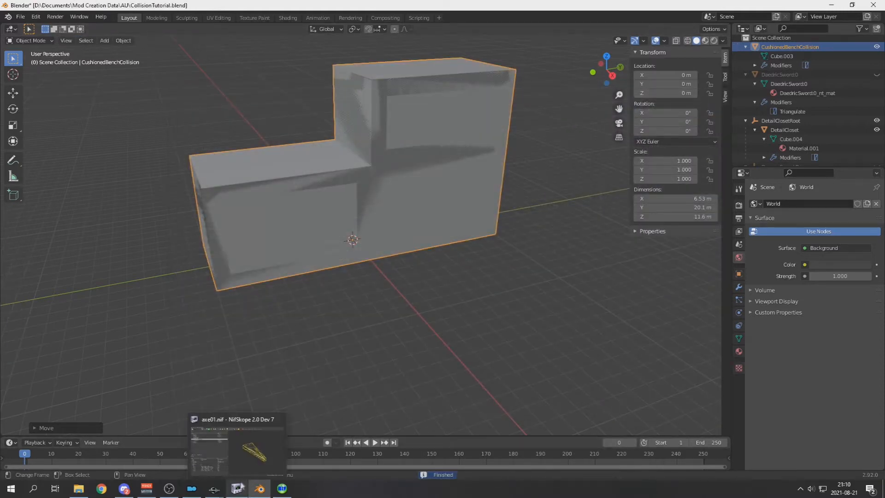
click(79, 488)
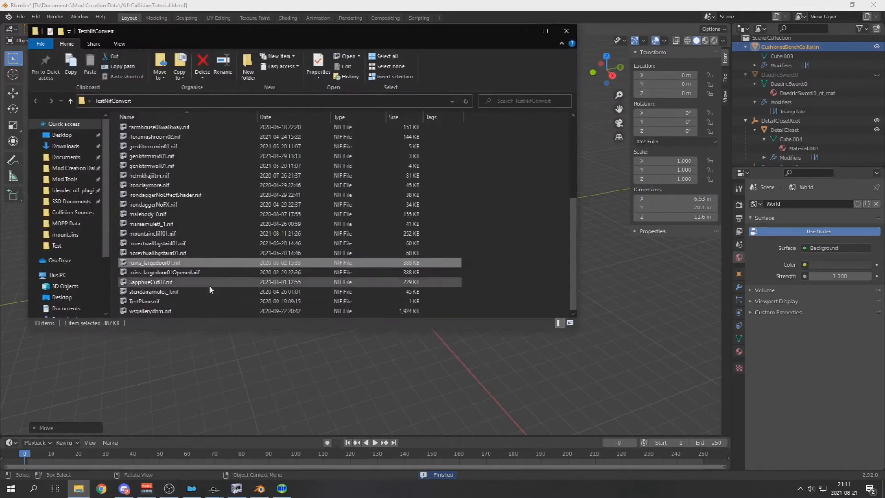
click(836, 455)
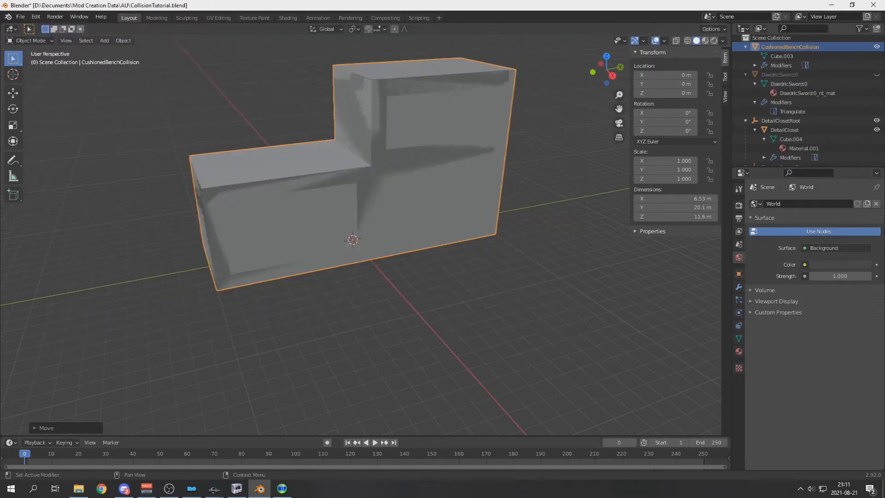
click(882, 489)
double_click(717, 392)
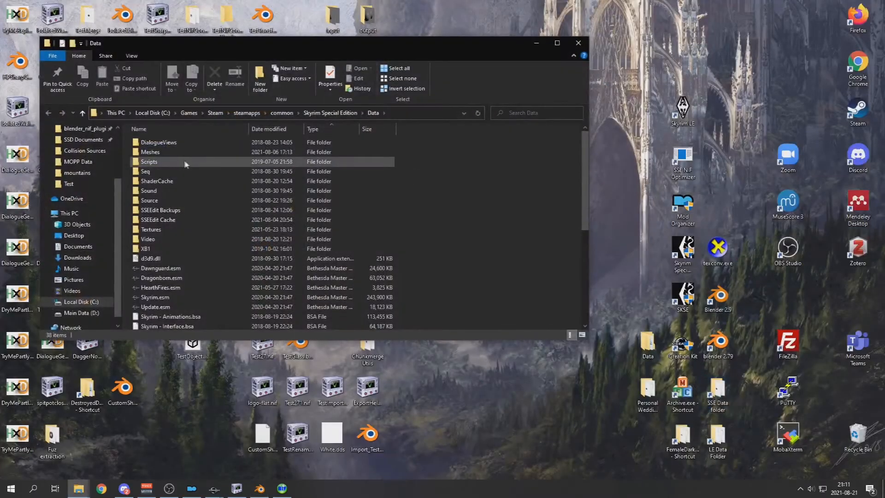
double_click(180, 153)
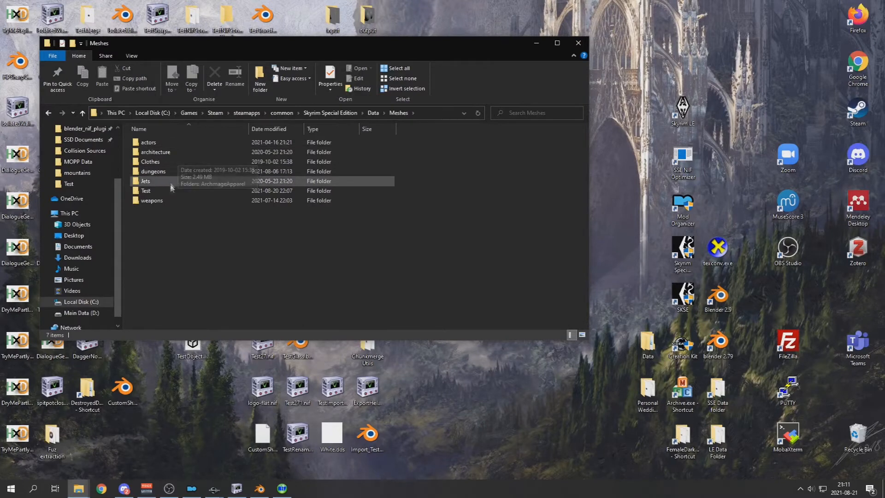
double_click(146, 190)
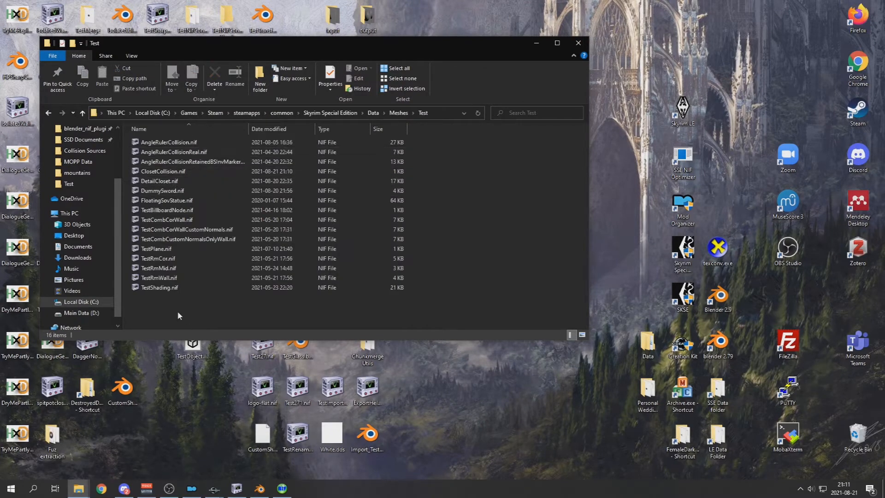
double_click(175, 171)
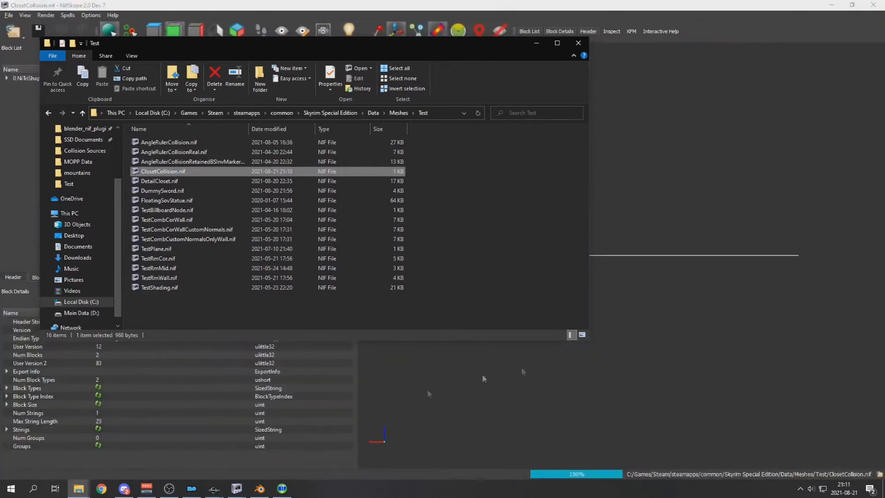
- Expand the NiTriShape root of ClosetCollision.nif and inspect the details of its NiTriShapeData block
click(482, 375)
drag(452, 189, 502, 247)
click(6, 79)
click(34, 87)
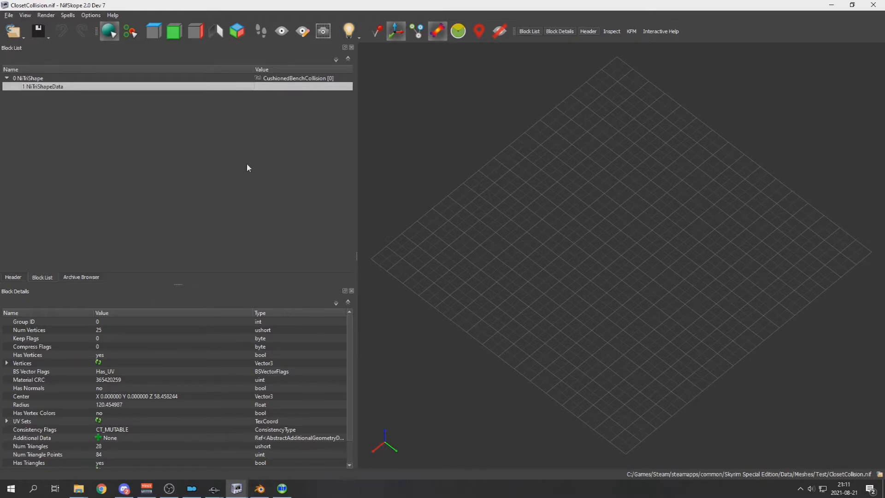
- Switch to NifUtilsSuite ChunkMerge and set DetailCloset.nif from the Test folder as the target file
mouse_move(282, 489)
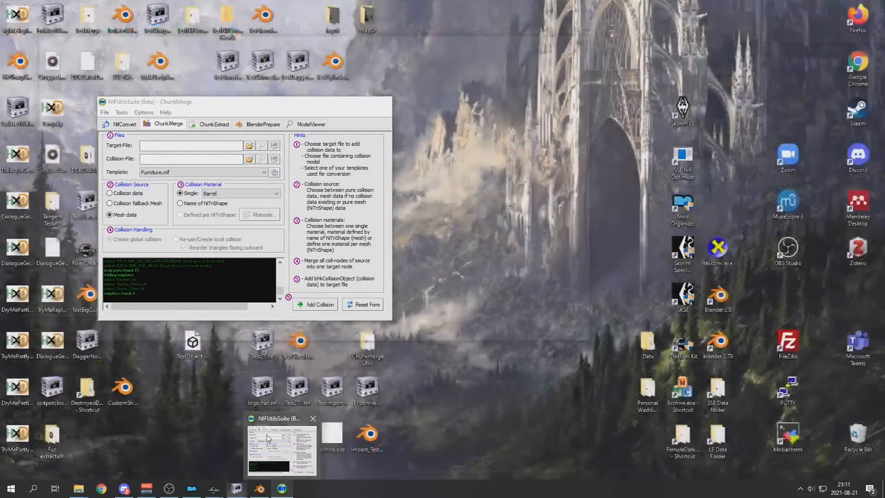
click(269, 438)
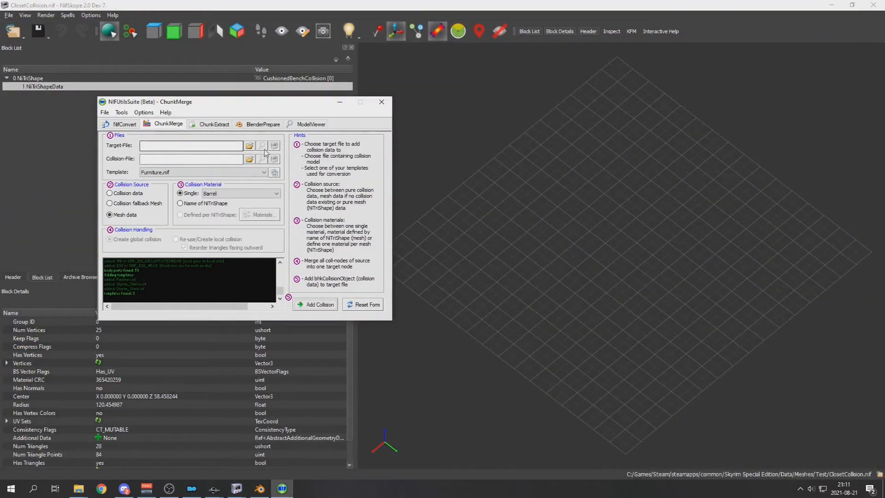
click(250, 146)
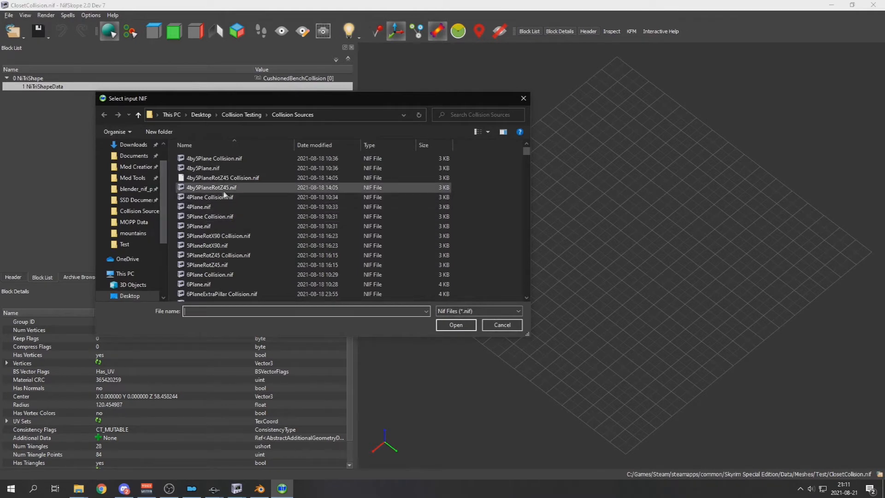
click(124, 244)
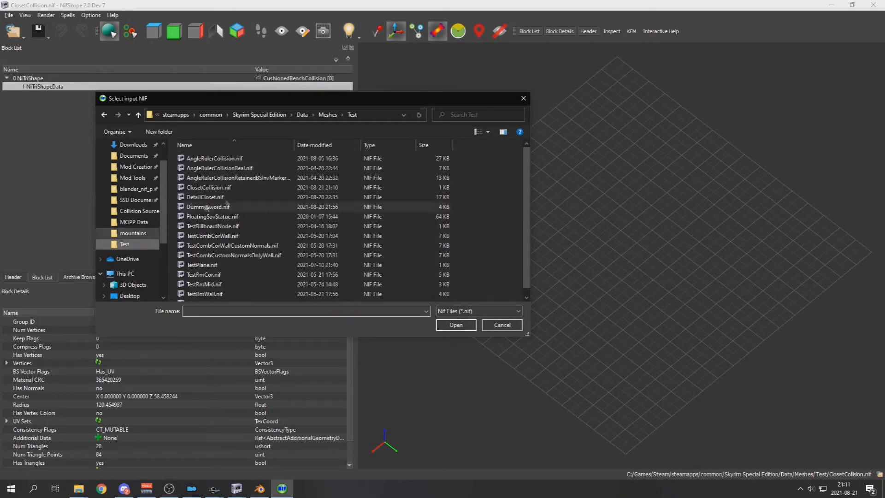
scroll(251, 213, down, 1)
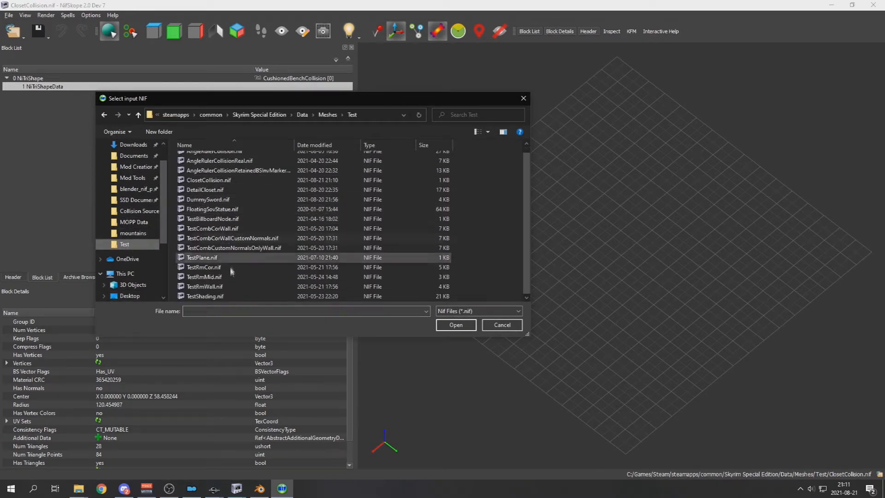
scroll(229, 259, up, 1)
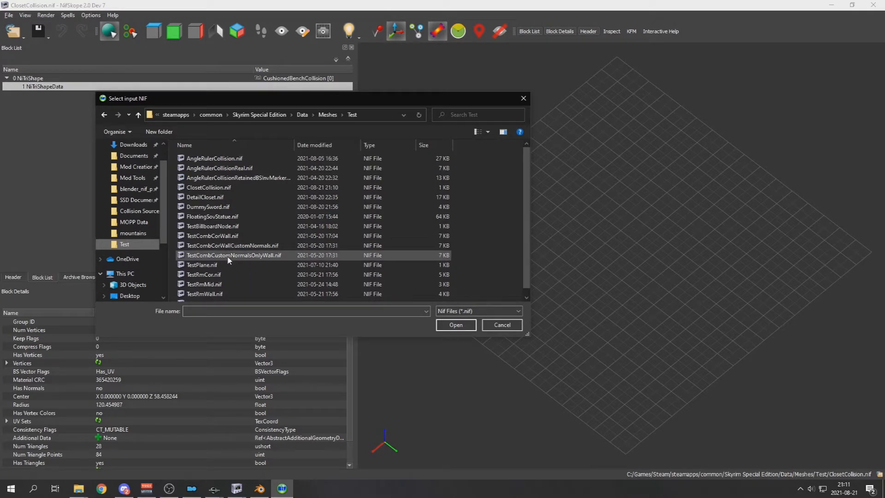
click(223, 197)
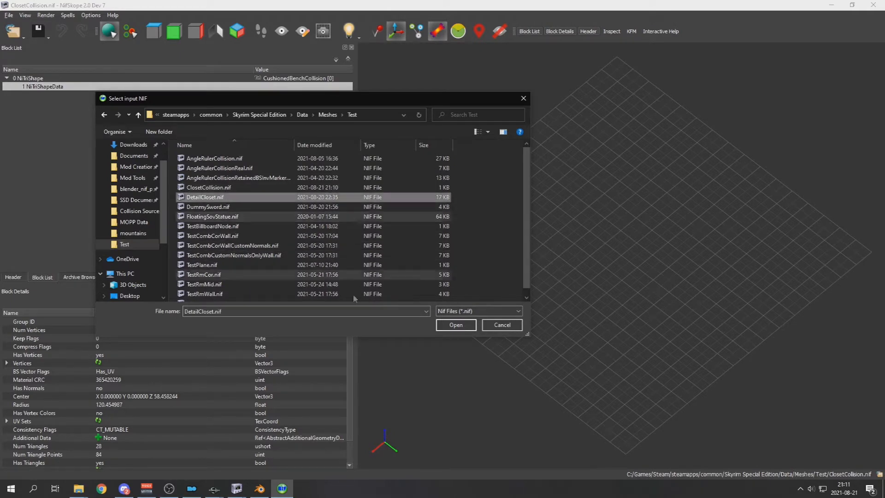
click(452, 326)
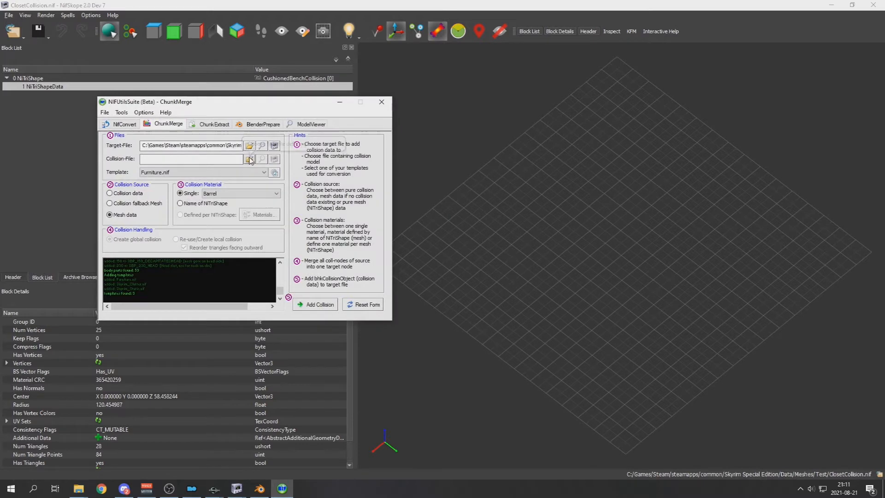
- Set ClosetCollision.nif from the Test folder as the collision file
click(249, 159)
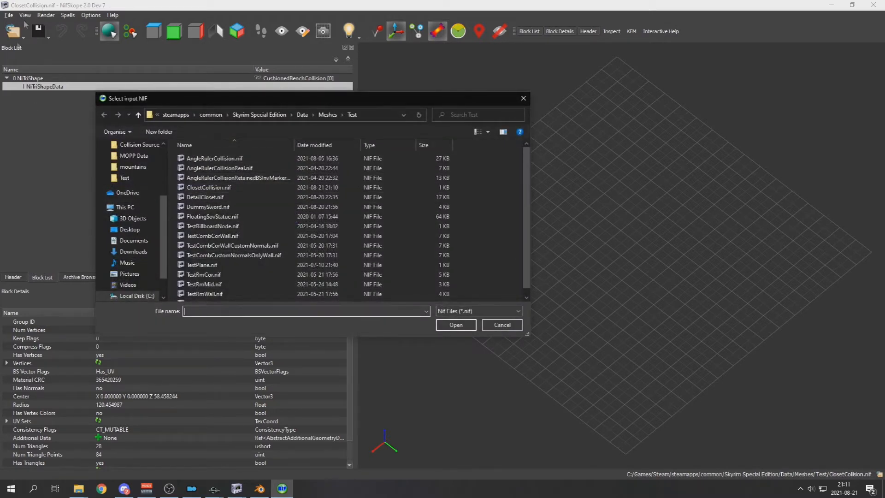
click(210, 187)
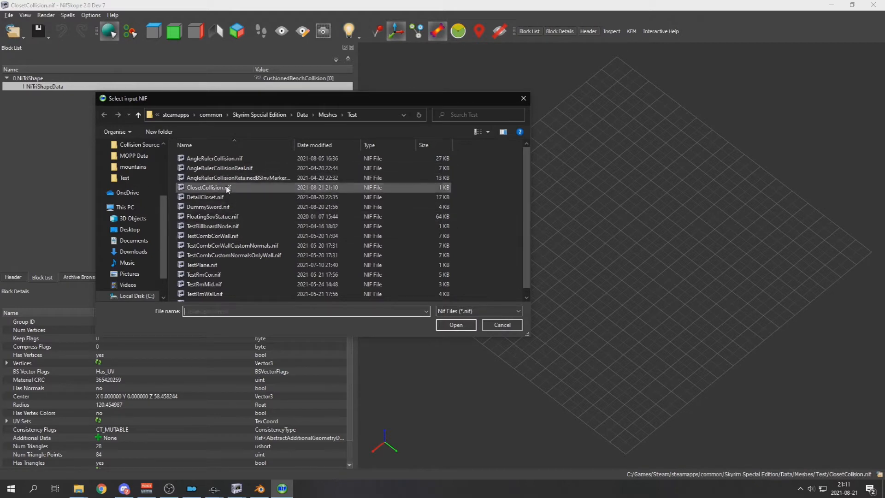
click(446, 327)
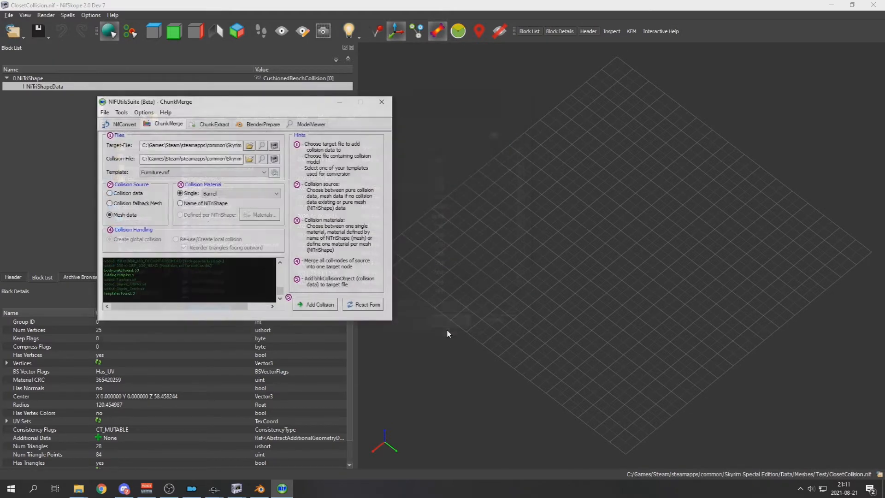
- Add the collision to the target using the Skyrim_Static.nif template and Light Wood as the single collision material
click(190, 173)
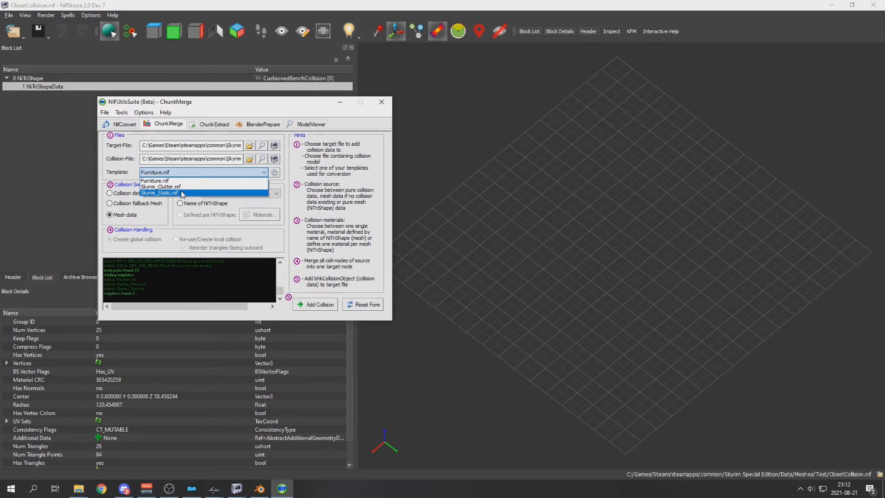
click(166, 194)
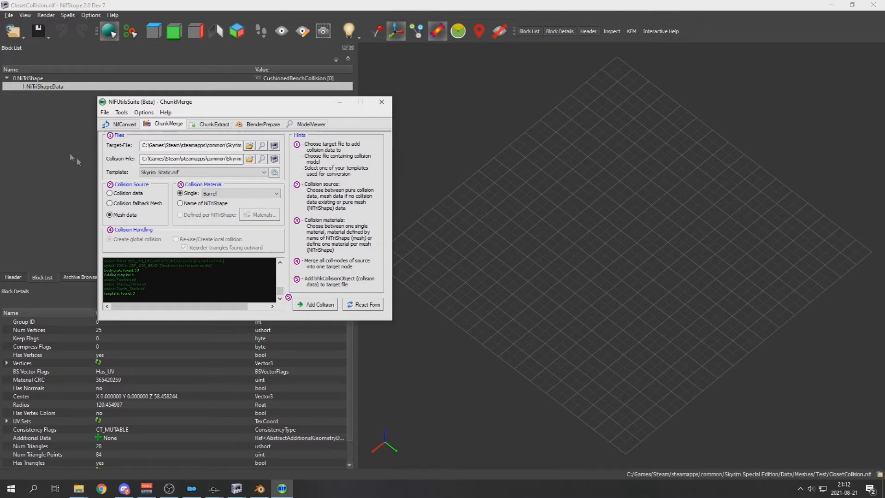
click(231, 195)
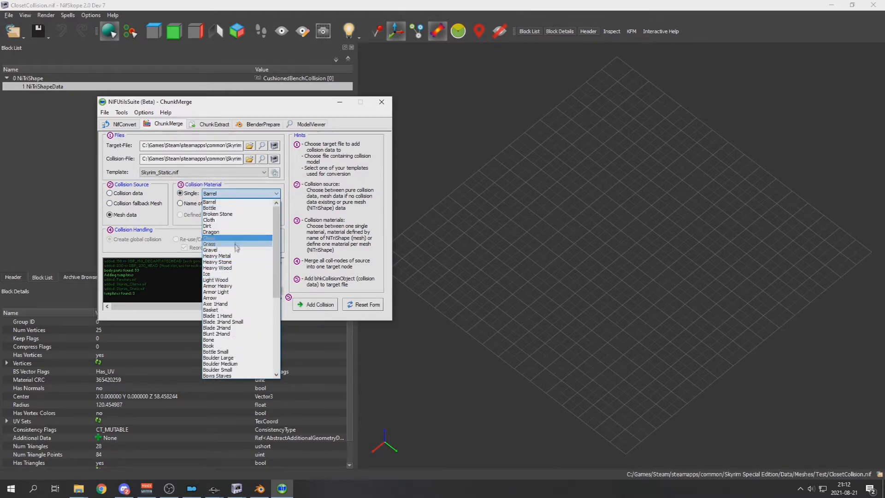
click(231, 280)
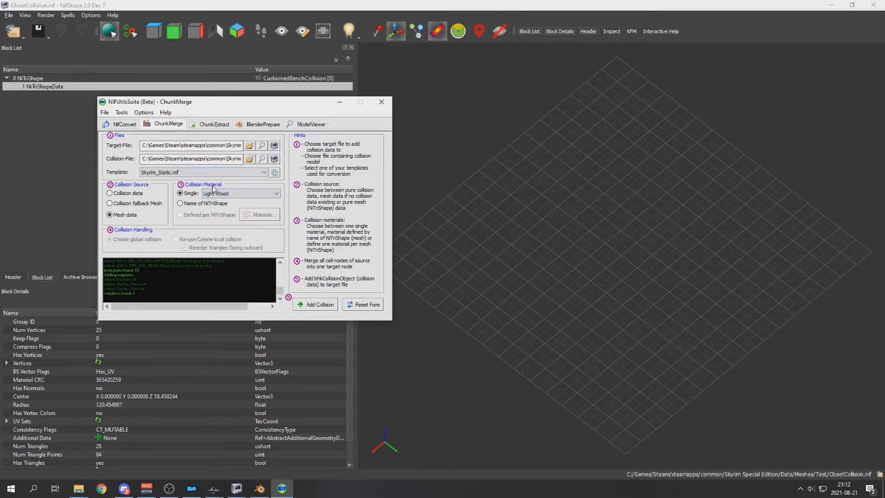
click(308, 305)
- Return to the Test folder in File Explorer and open DetailCloset.nif in NifSkope
mouse_move(79, 489)
click(129, 464)
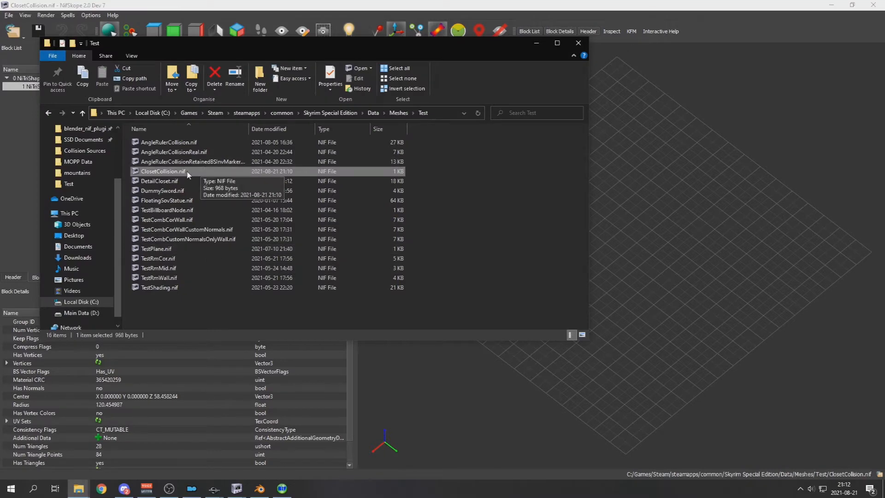
double_click(160, 182)
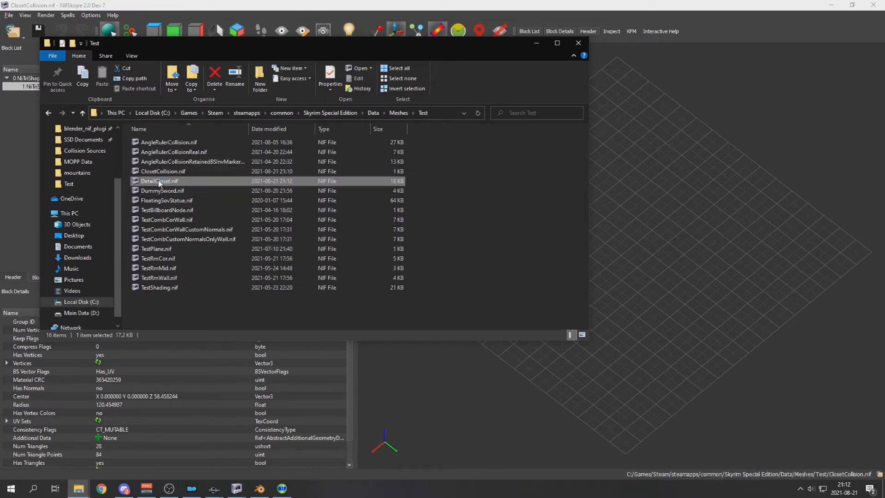
- Show the collision on the closet model and select its bhkCompressedMeshShape to examine the merged collision blocks
click(672, 287)
click(376, 32)
drag(598, 223, 640, 222)
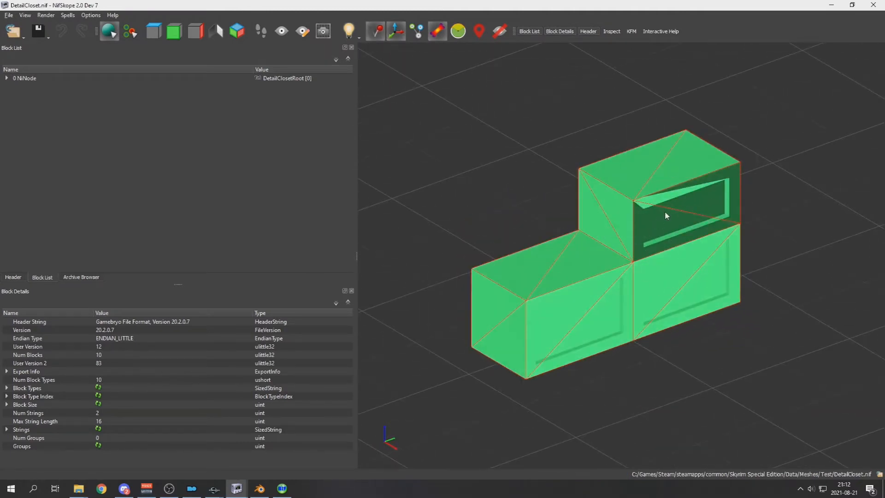
click(672, 201)
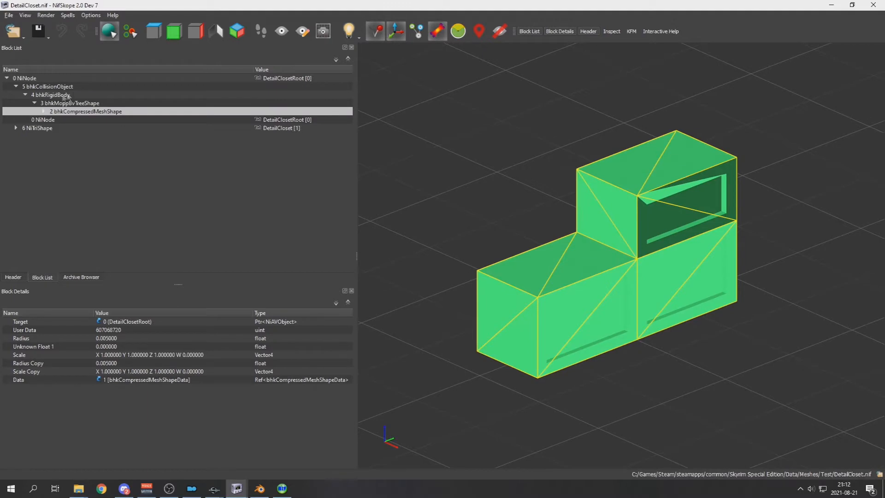
- Launch Skyrim Special Edition and load the test cell with the console command coc TestShaderCell
click(45, 112)
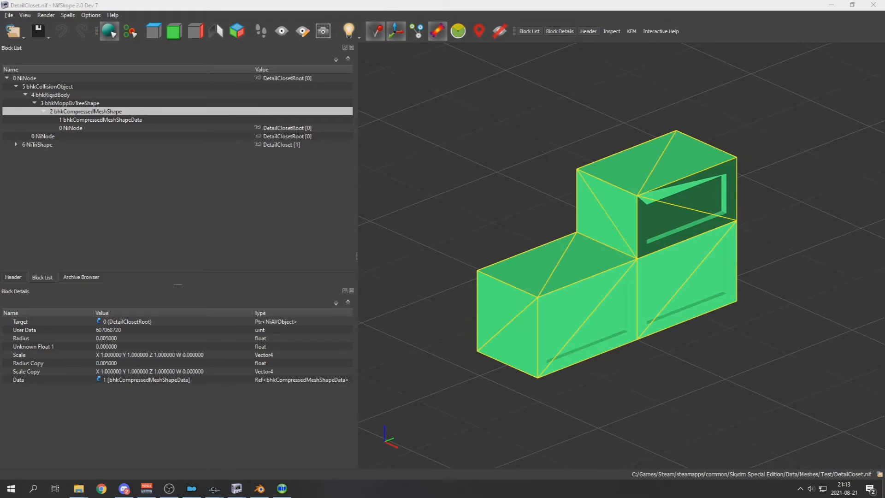
click(883, 488)
double_click(682, 294)
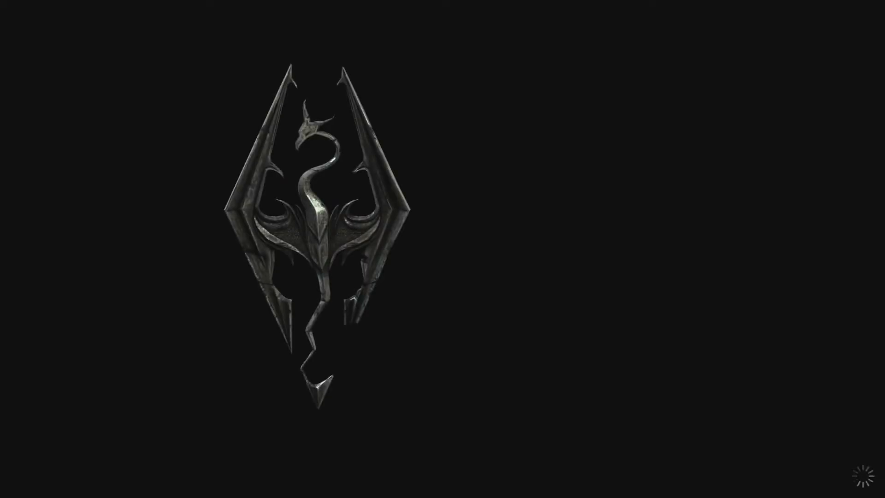
text(coc)
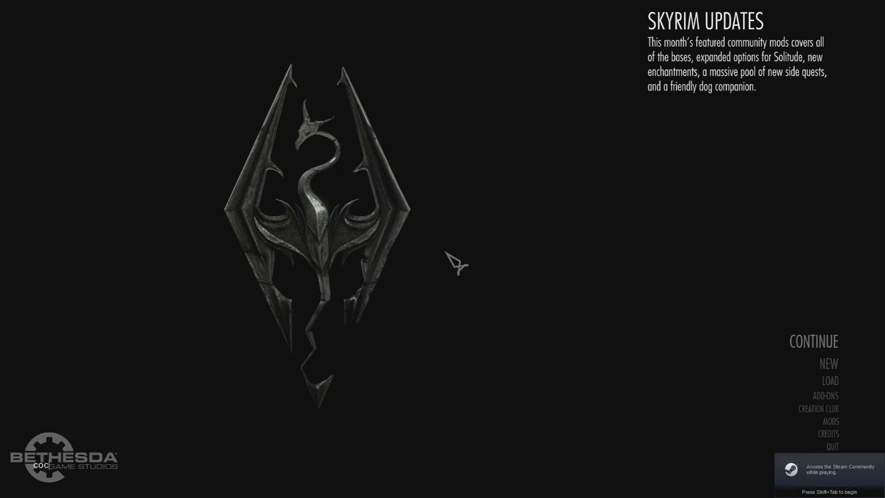
text( TestShaderCell)
key(Return)
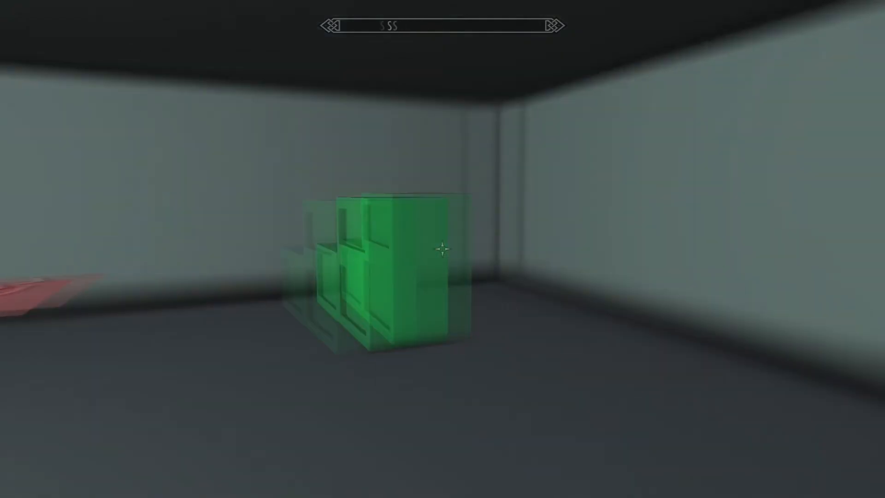
- Walk the character against and around the green closet, including in third person, to test its collision in the game
key(w)
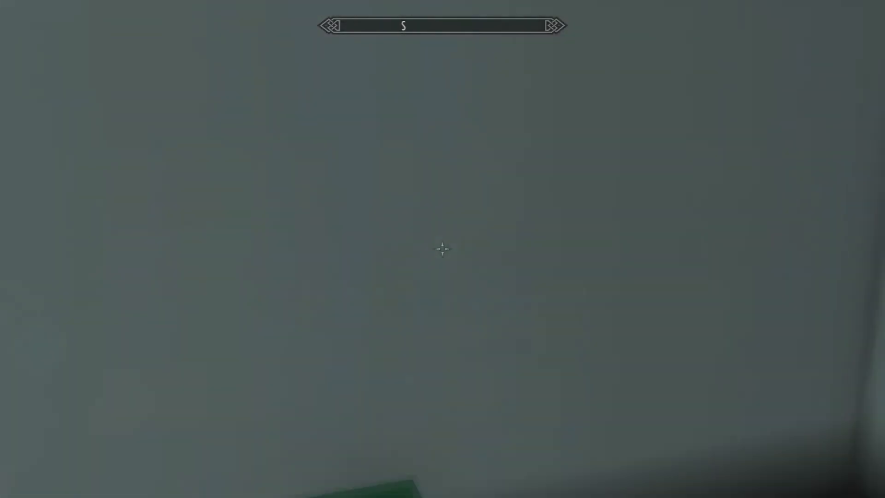
key(s)
key(f)
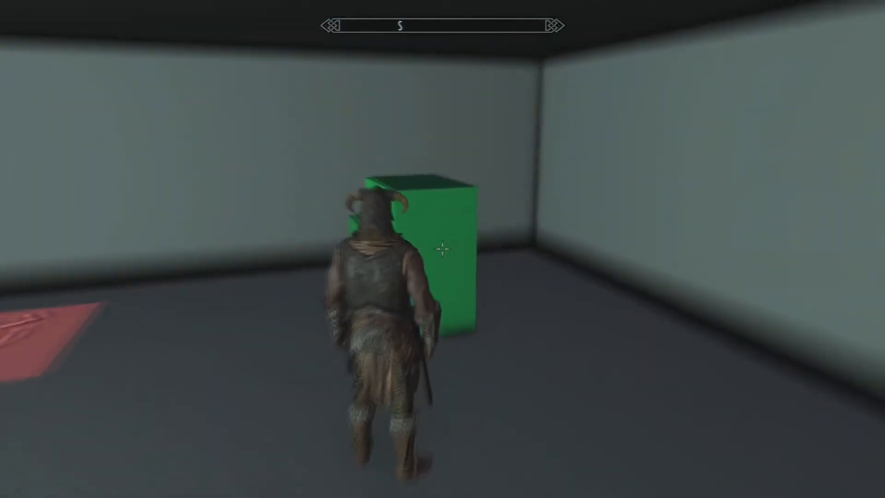
key(w)
key(w)
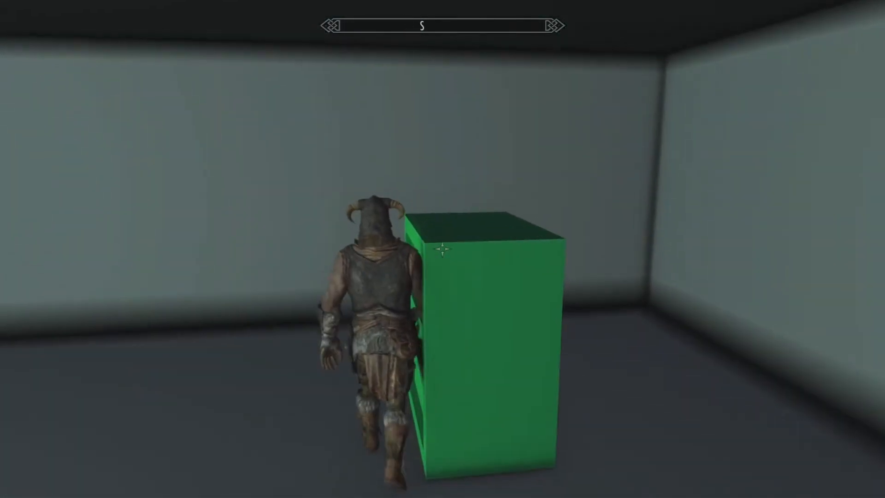
key(a)
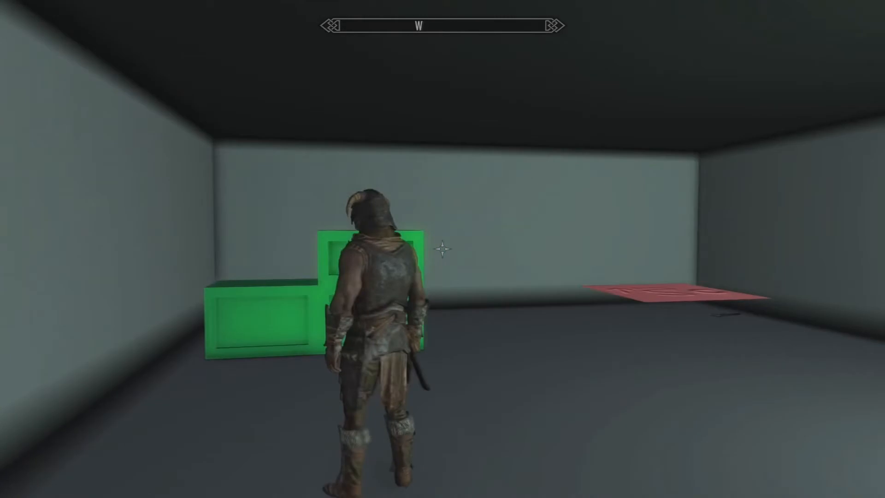
key(w)
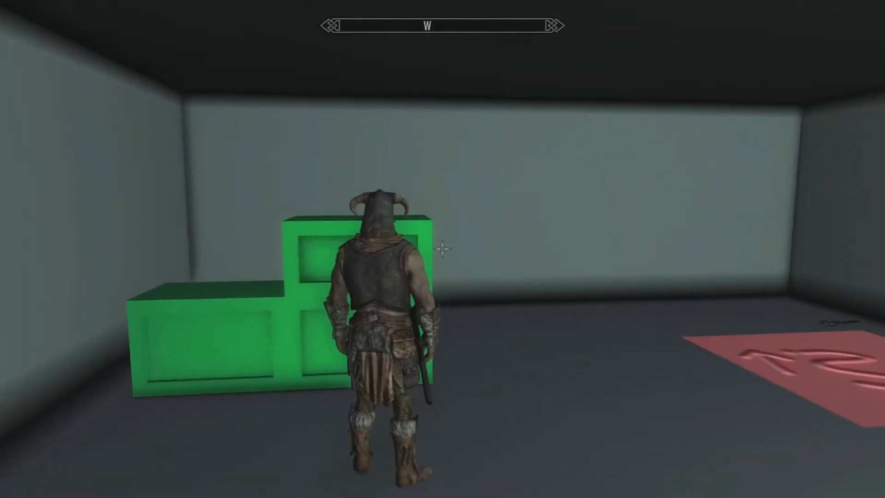
- Quit the game to the desktop with the console command qqq
key(grave)
text(qqq)
key(Return)
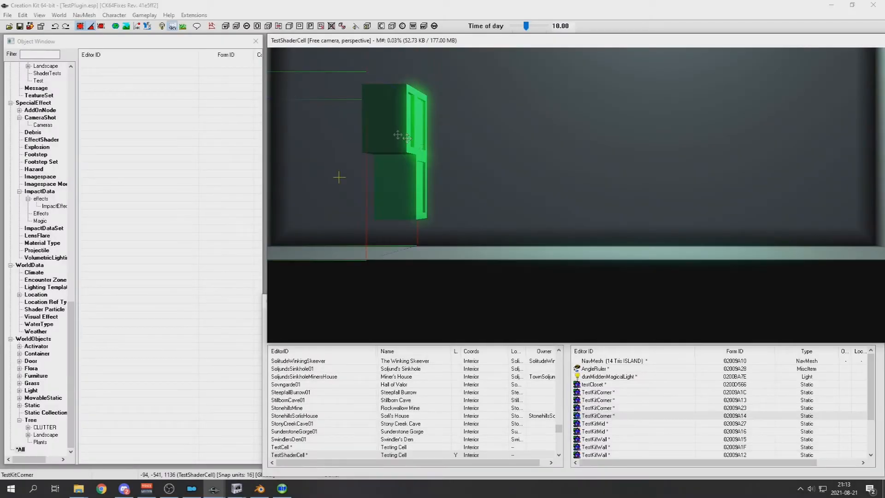
- In the Creation Kit, open the testCloset reference in TestShaderCell and its base object to check the assigned model file
click(668, 439)
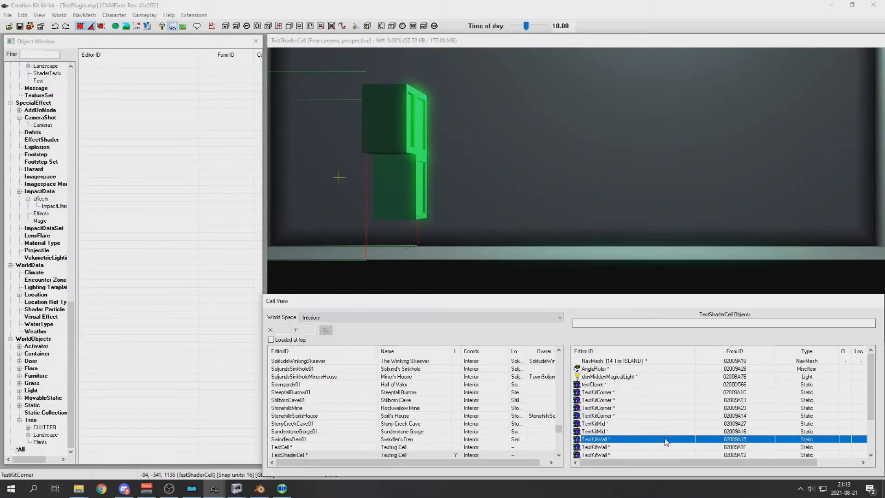
click(621, 392)
double_click(605, 384)
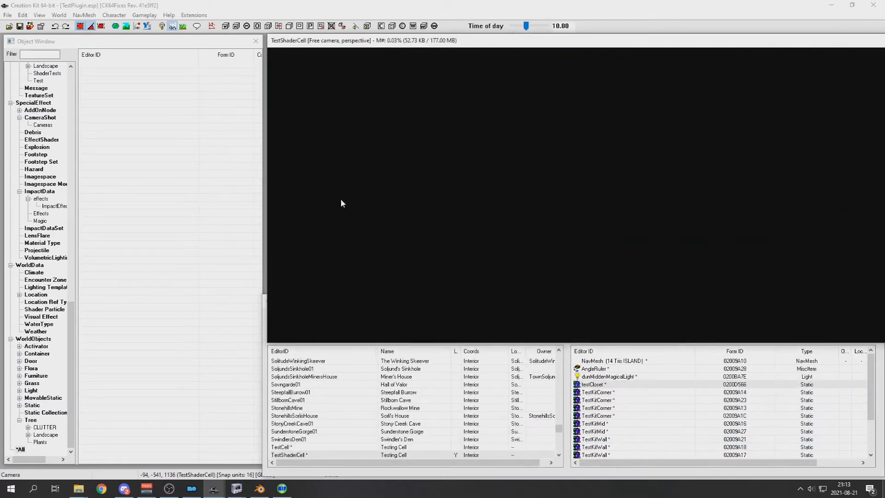
right_click(593, 386)
click(609, 393)
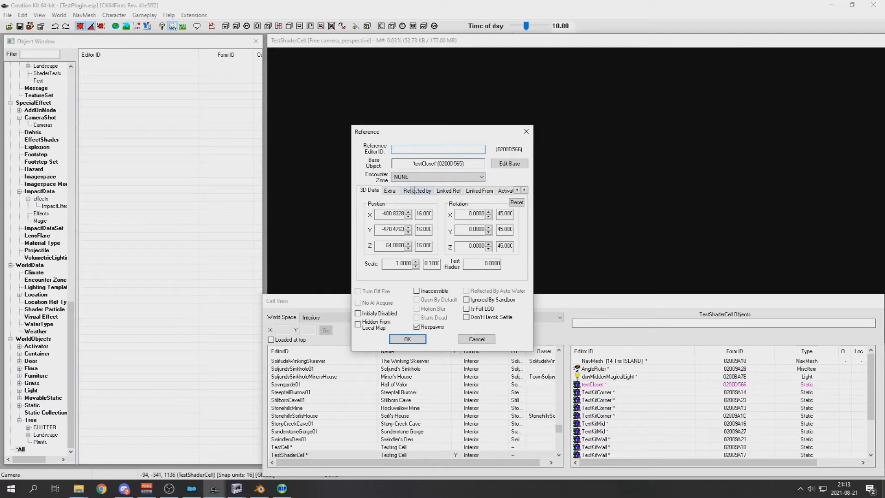
click(512, 165)
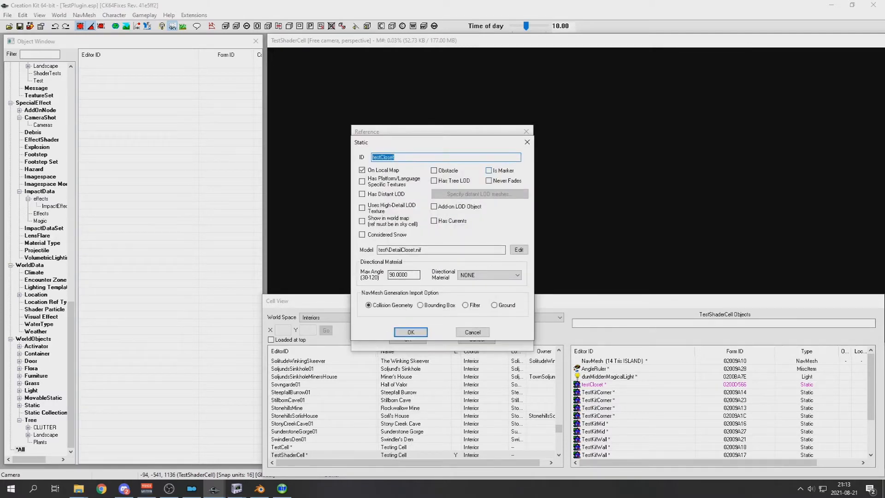
- Check DetailCloset.nif in the Test folder in File Explorer against the static's model path
click(78, 489)
click(191, 457)
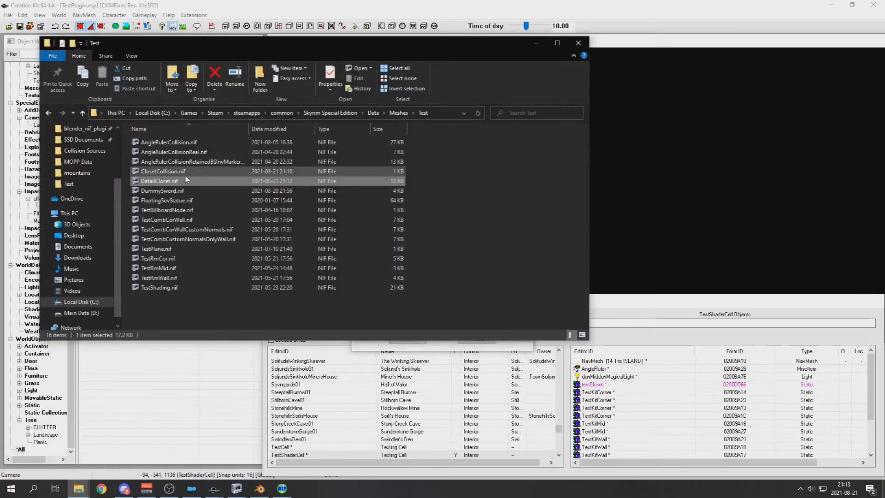
drag(243, 41, 290, 71)
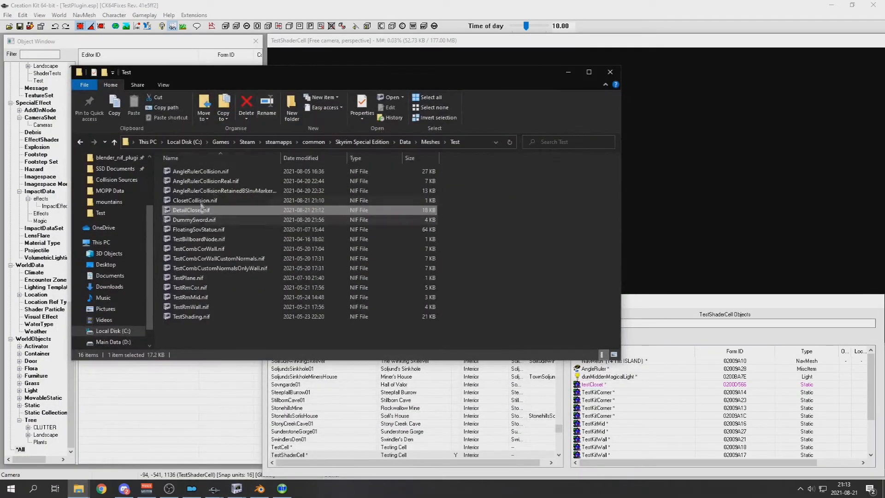
- Switch to the DetailCloset.nif window with the merged collision in NifSkope and examine the closet's collision mesh from several sides
click(237, 488)
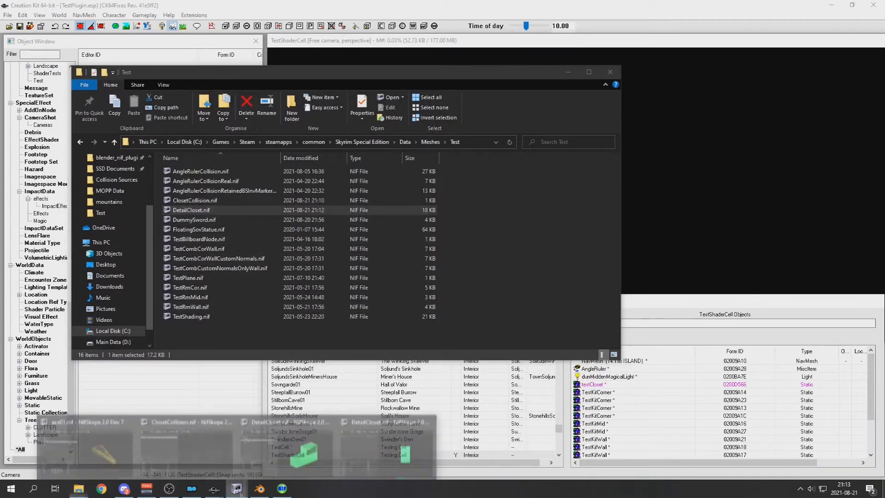
click(377, 450)
click(379, 34)
drag(484, 175, 552, 202)
click(635, 213)
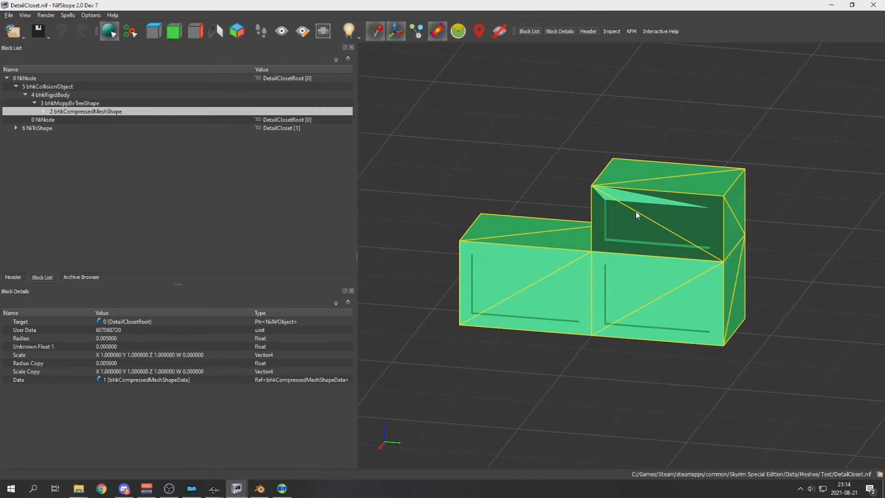
drag(635, 212, 475, 229)
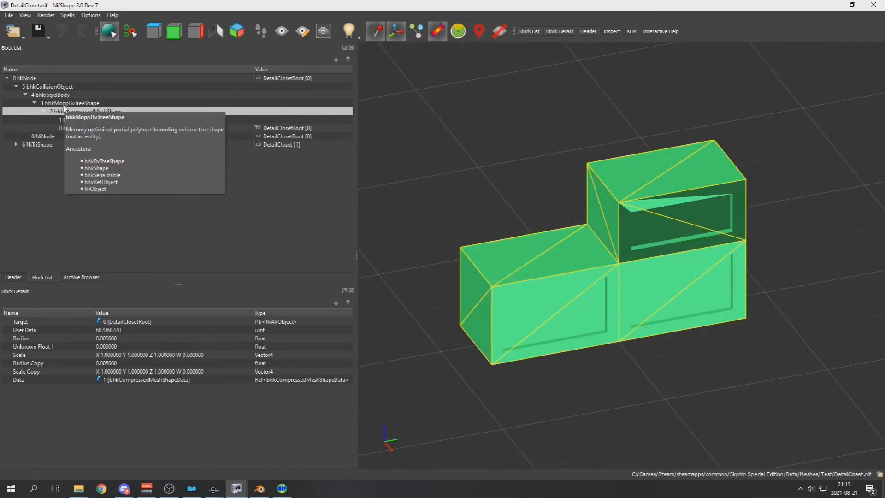
- Examine the block details of the bhkMoppBvTreeShape, bhkRigidBody, bhkCollisionObject and root NiNode in turn
click(64, 104)
click(65, 95)
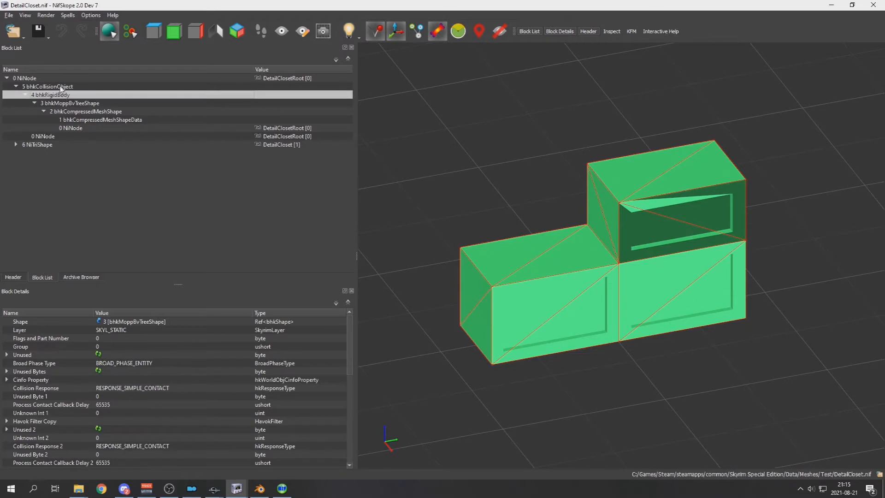
click(61, 88)
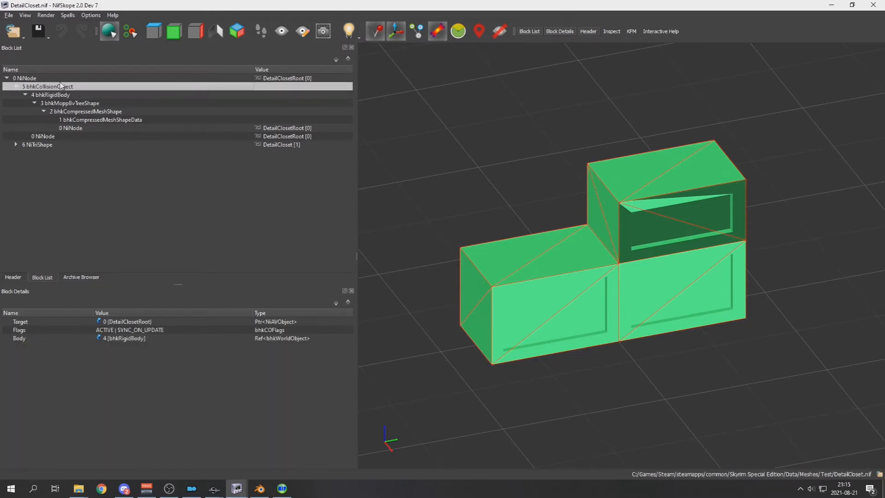
click(56, 78)
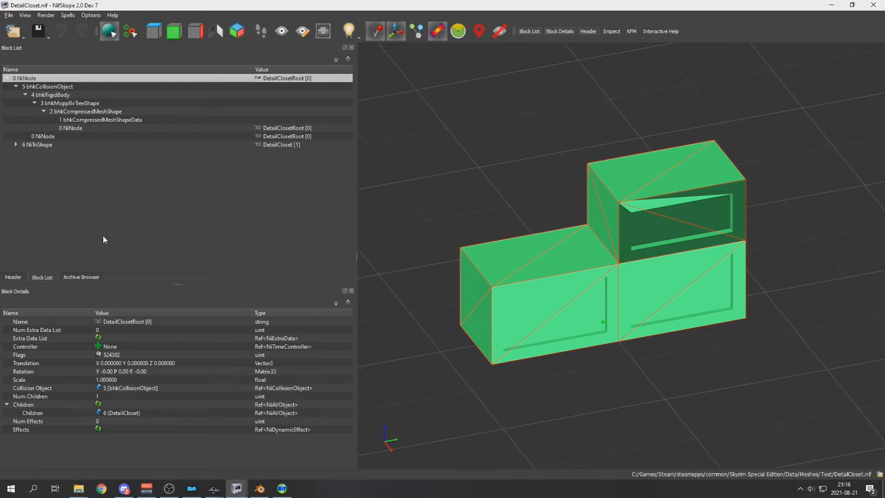
- Review the ChunkMerge settings in NifUtilsSuite and return to DetailCloset.nif in NifSkope
mouse_move(282, 488)
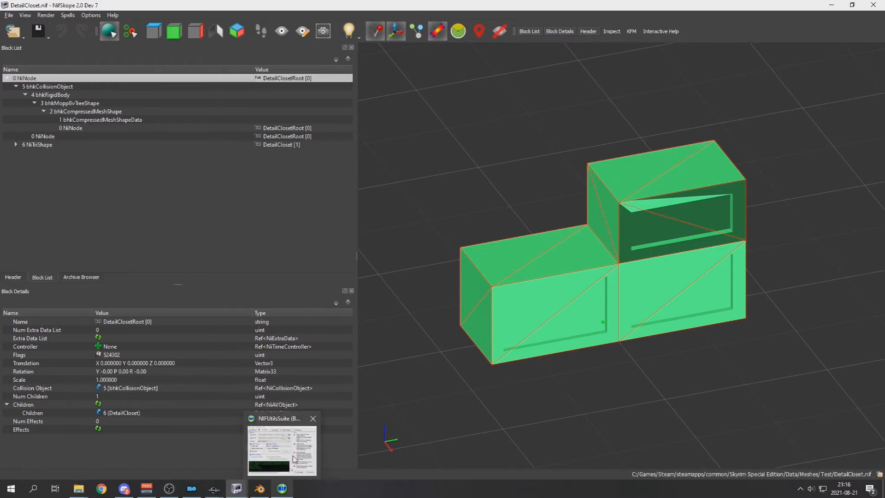
click(293, 458)
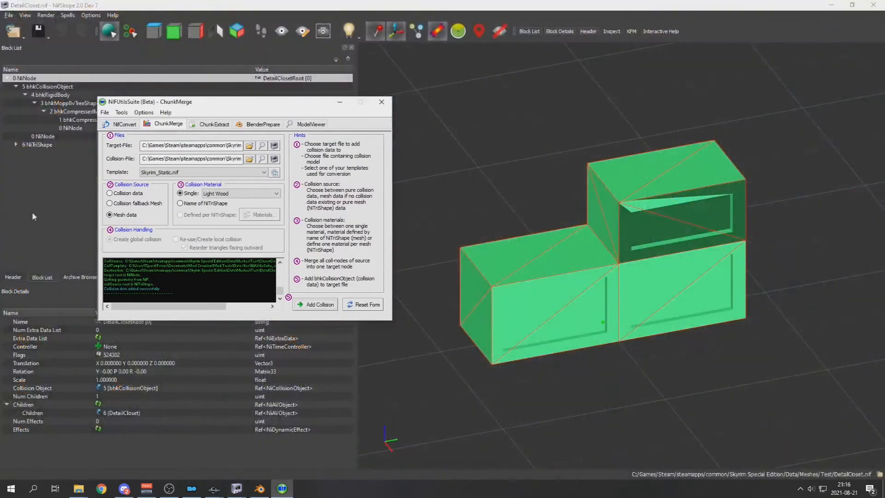
click(58, 197)
- Insert a Bethesda BSXFlags block into DetailCloset.nif
right_click(65, 194)
mouse_move(72, 174)
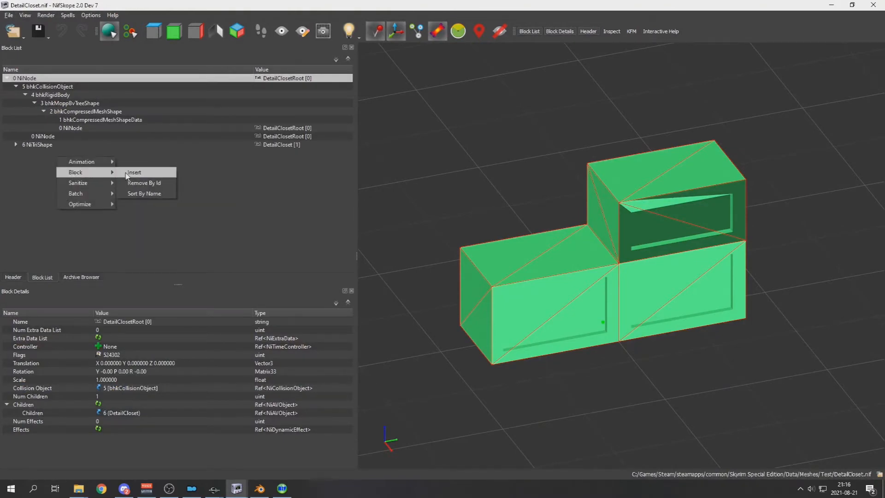
click(128, 174)
click(70, 199)
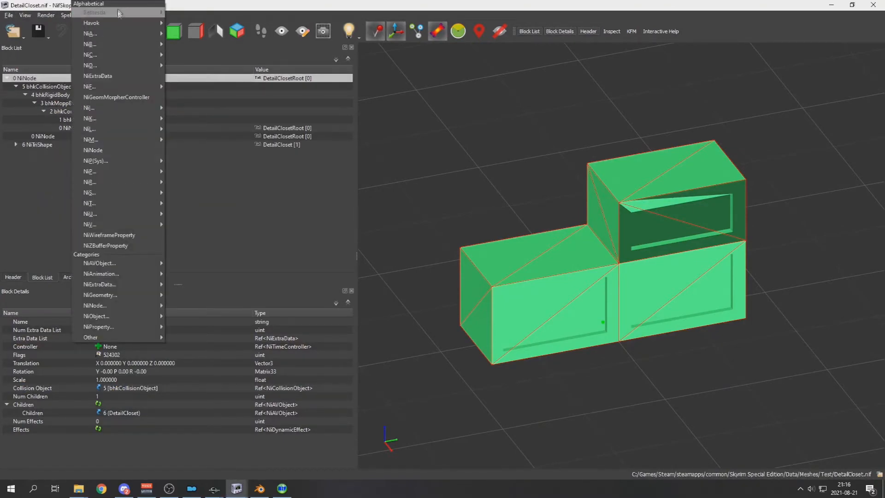
mouse_move(118, 13)
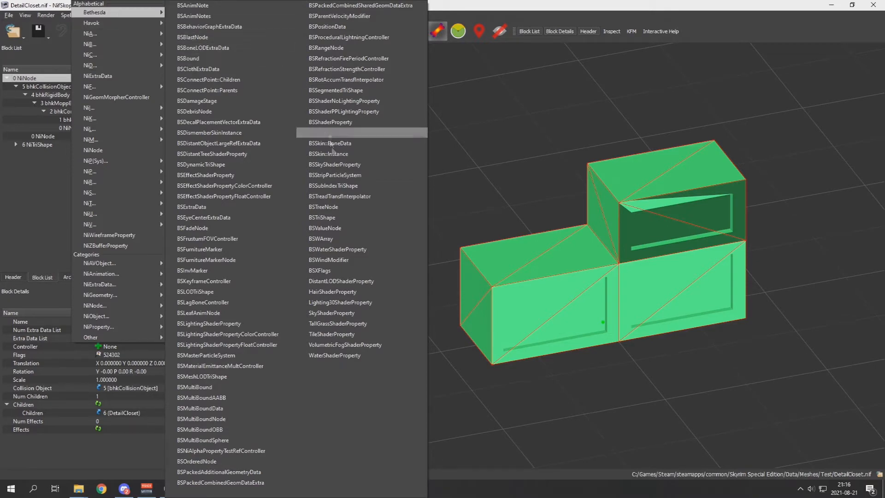
click(326, 270)
- Set the root NiNode's Num Extra Data List to 1, then update and expand its Extra Data List
click(6, 87)
click(25, 86)
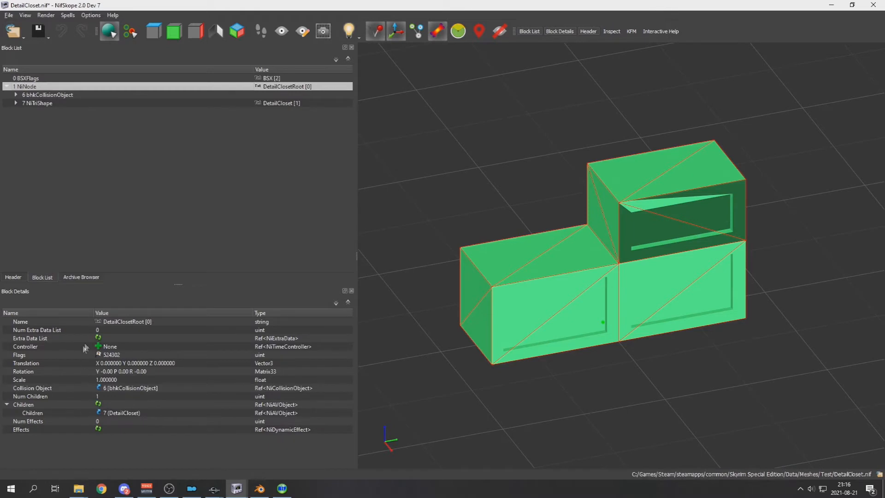
double_click(111, 330)
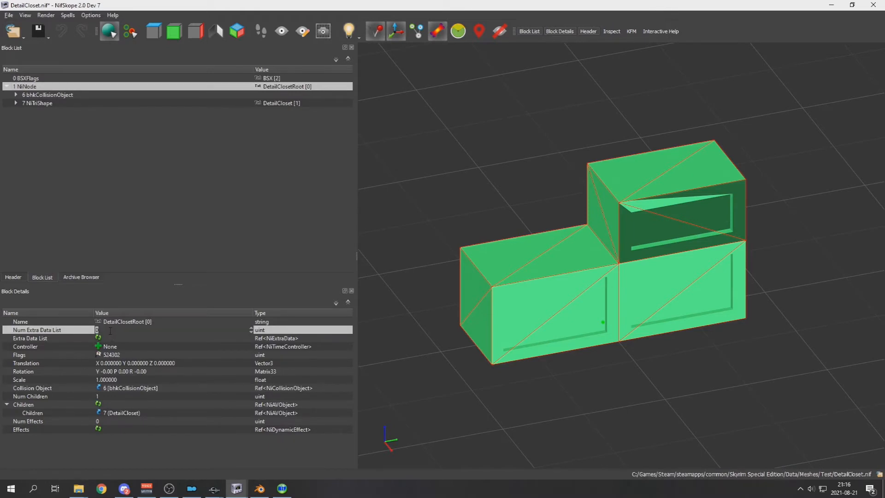
click(104, 341)
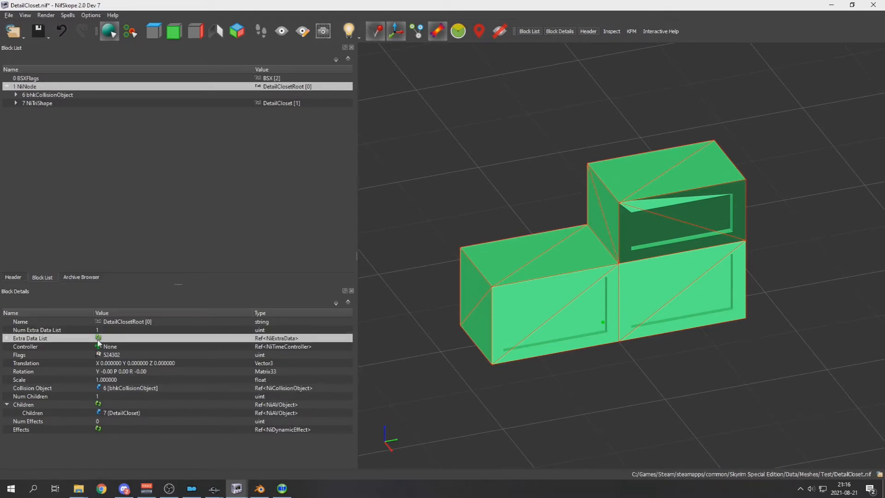
click(7, 338)
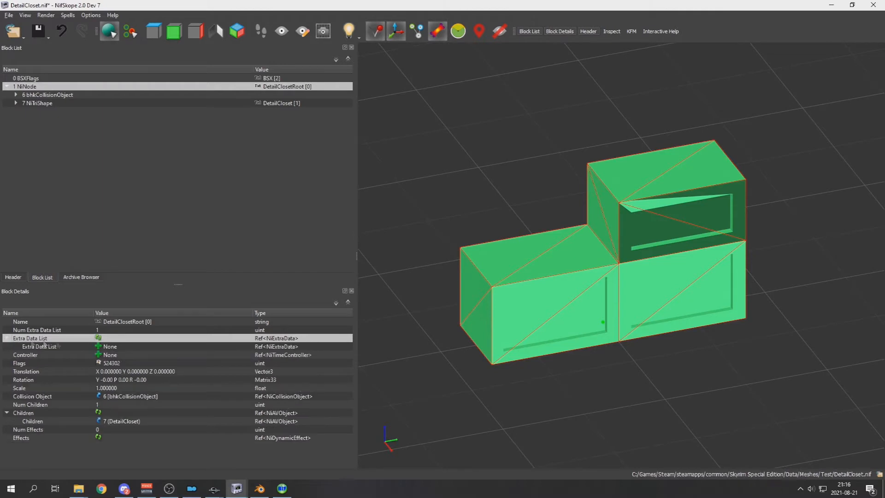
- Link the BSXFlags block to the root NiNode by setting its Extra Data List entry to block 0
click(103, 347)
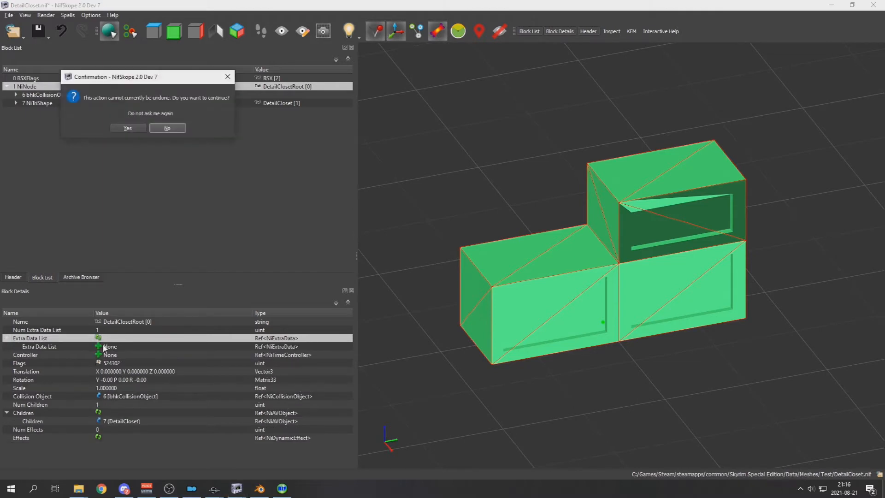
click(158, 128)
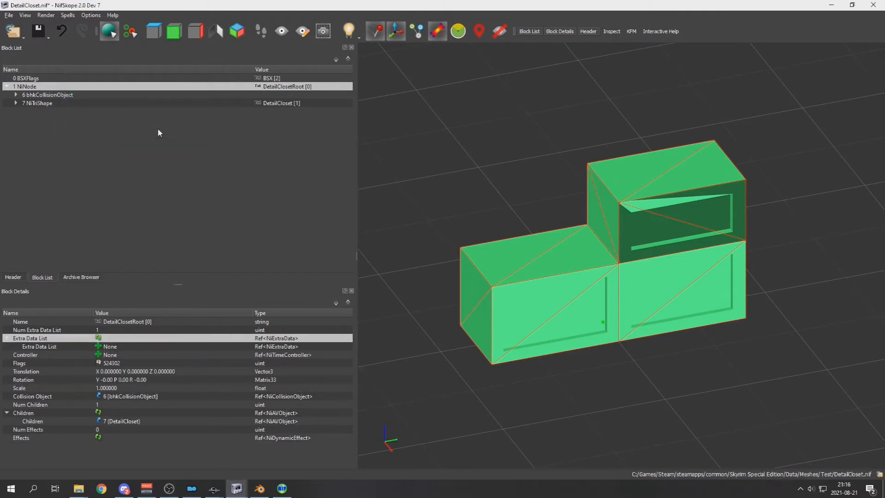
click(111, 347)
click(114, 347)
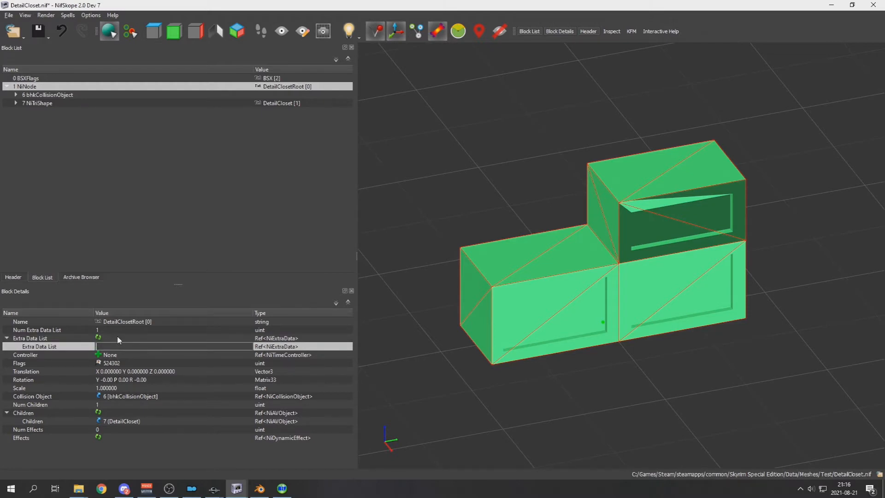
text(0)
key(Return)
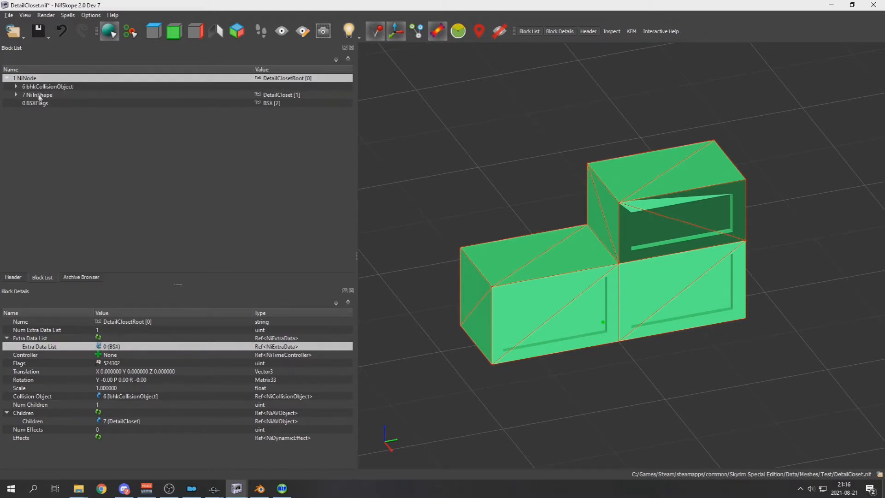
- Select the BSXFlags block of DetailCloset.nif and open norextwallbgstairl01.nif from the TestNifConvert folder in NifSkope as a reference
click(16, 88)
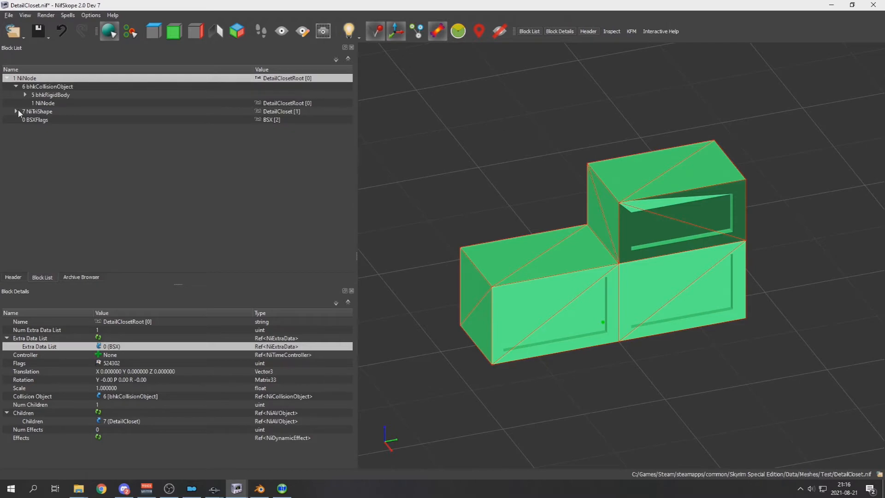
click(24, 120)
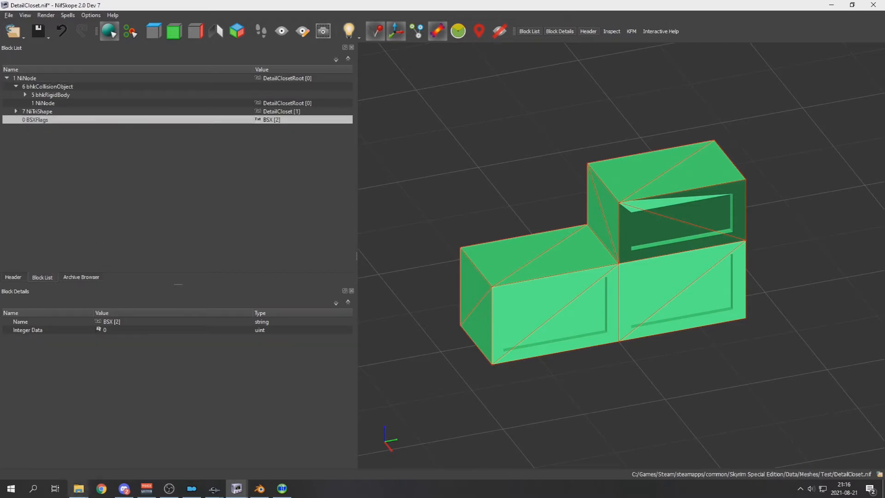
mouse_move(78, 487)
mouse_move(125, 449)
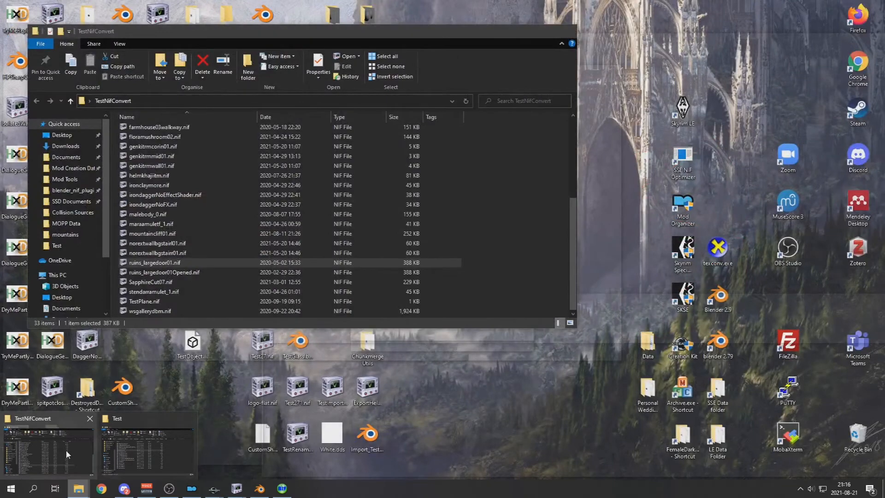
click(66, 450)
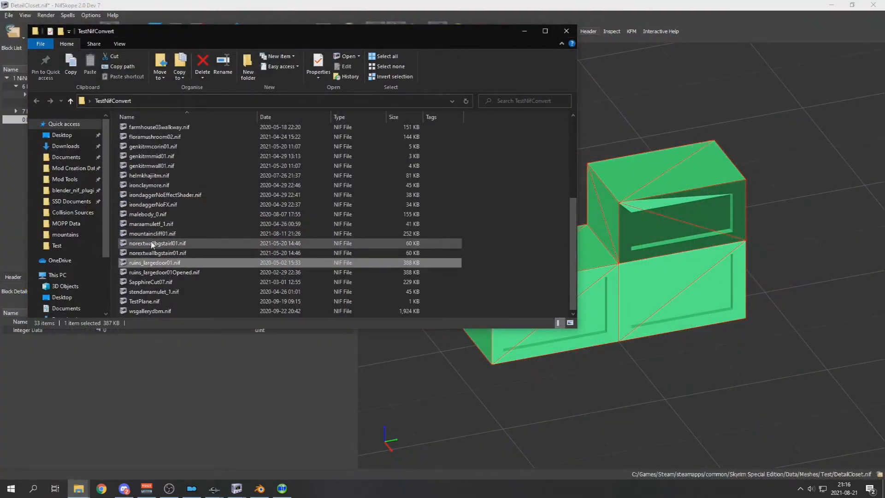
click(150, 245)
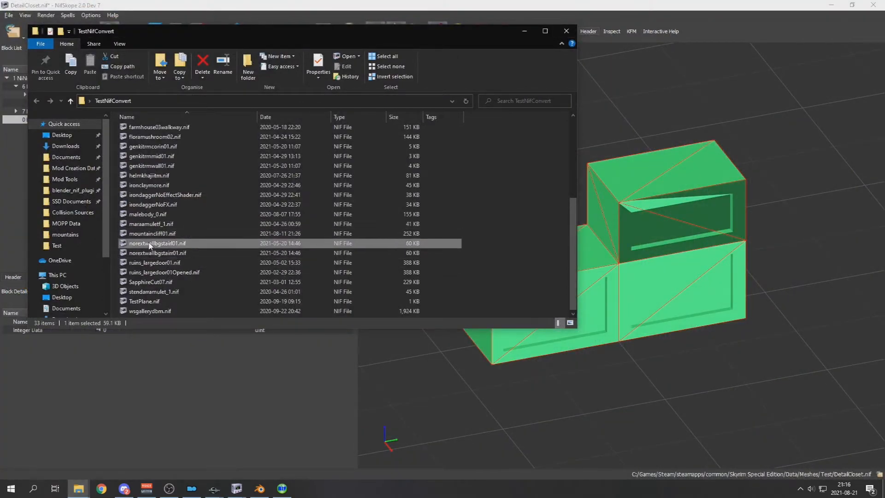
drag(150, 245, 160, 458)
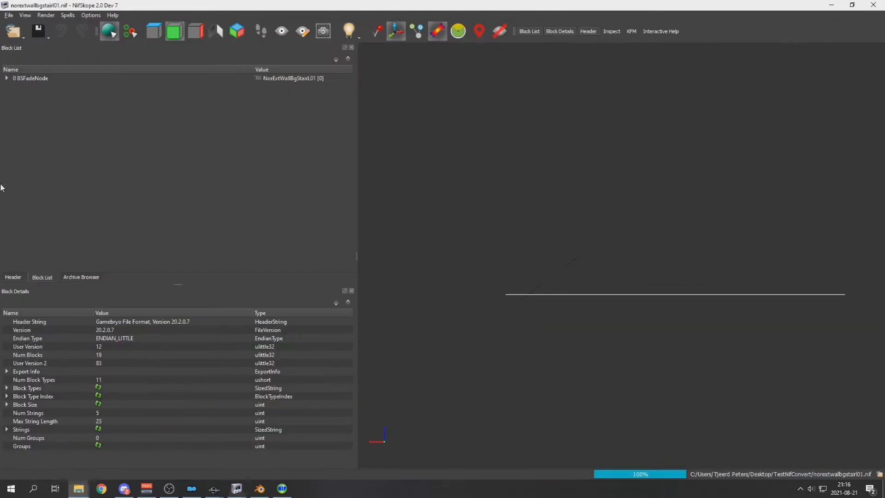
- Expand the reference model's root BSFadeNode and check the Integer Data of its BSXFlags block
click(7, 79)
click(32, 95)
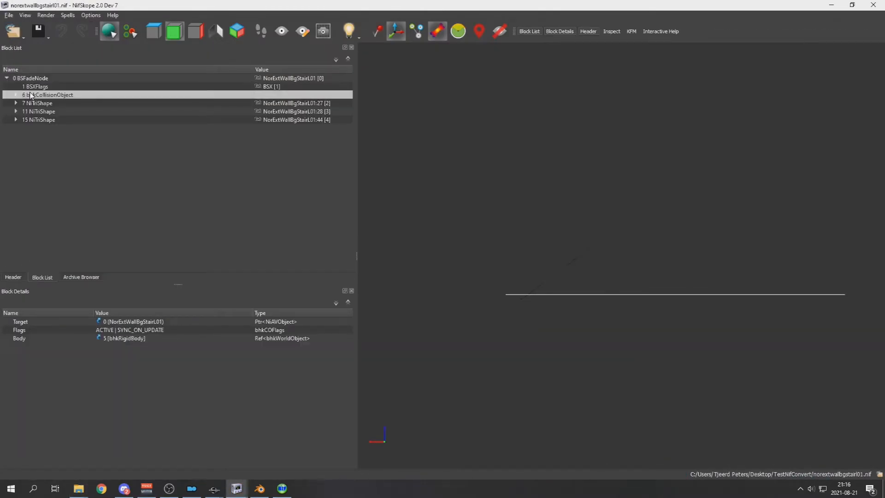
click(32, 88)
- Return to DetailCloset.nif and set the Integer Data of its BSXFlags block to 130
key(alt+Tab)
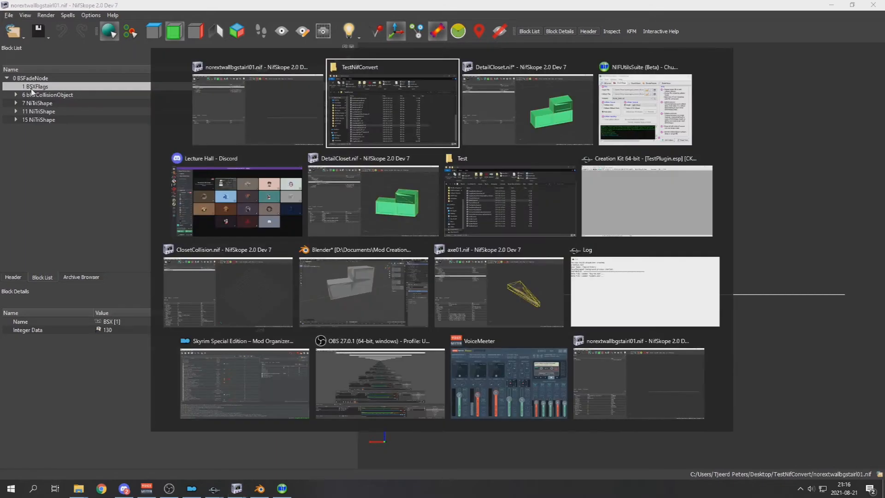
double_click(109, 330)
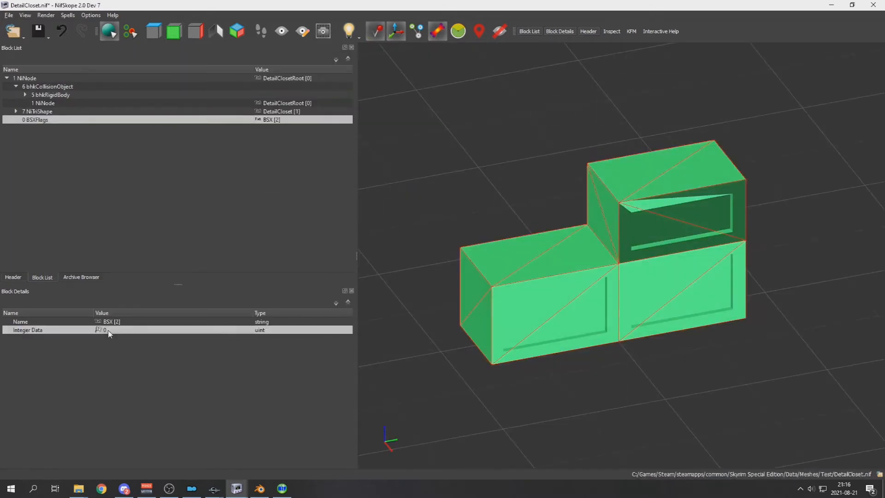
key(Return)
- Run the Sanitize spell that reorders the blocks of DetailCloset.nif and accept the confirmation
click(67, 15)
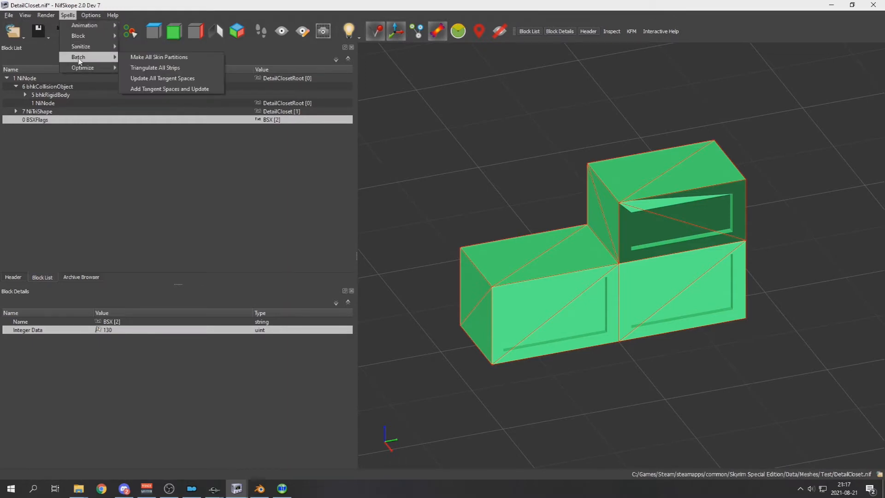
mouse_move(80, 46)
click(148, 78)
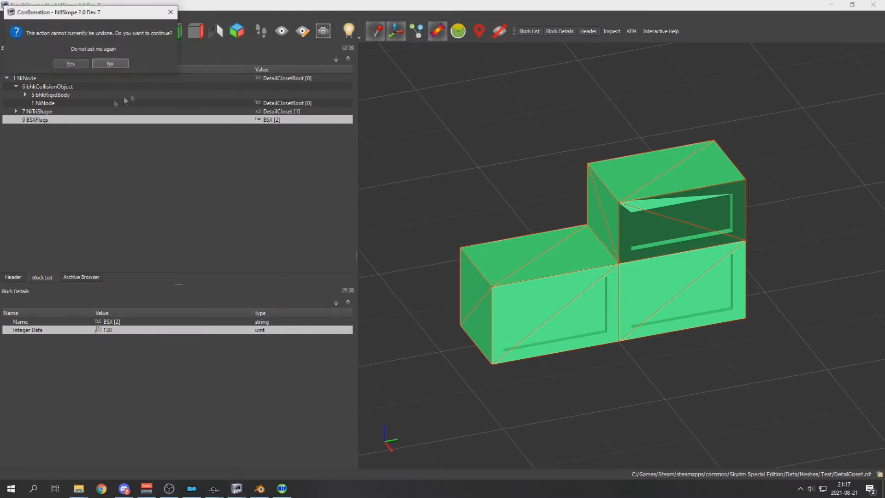
click(80, 67)
- Expand the bhkCollisionObject hierarchy down to bhkCompressedMeshShapeData and review the order of its blocks
click(7, 78)
click(16, 94)
click(24, 103)
click(33, 106)
click(35, 111)
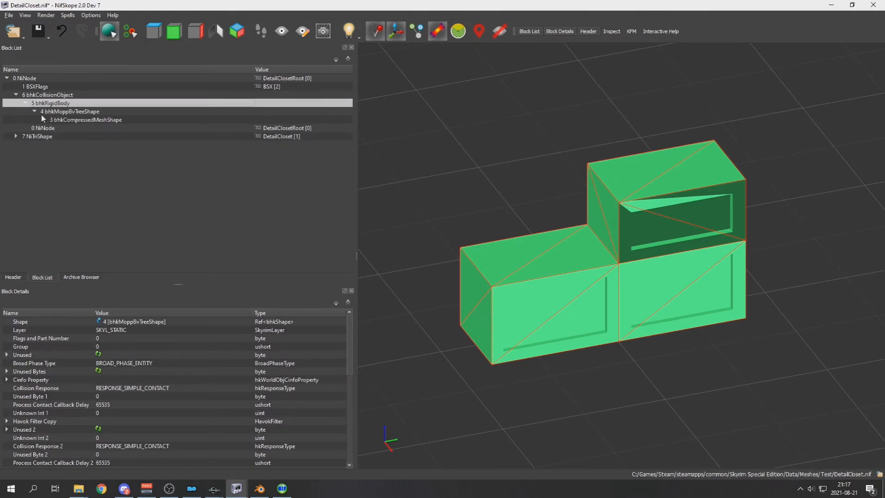
click(43, 120)
mouse_move(60, 132)
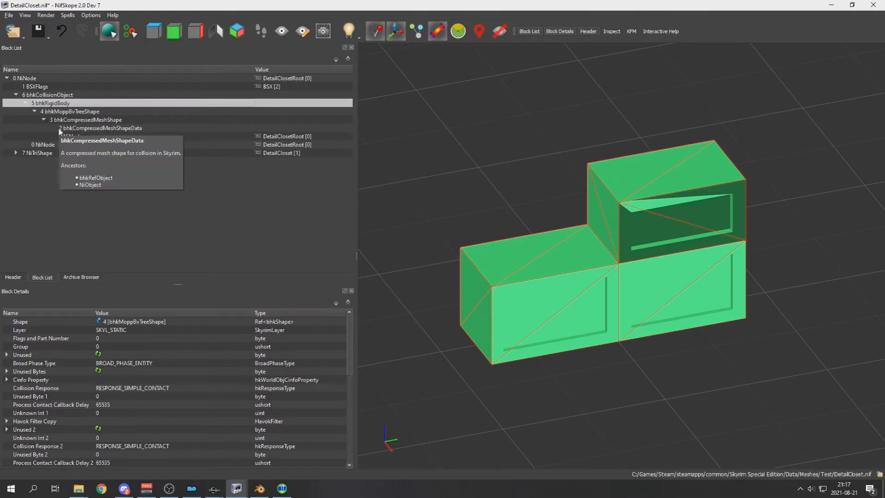
click(39, 94)
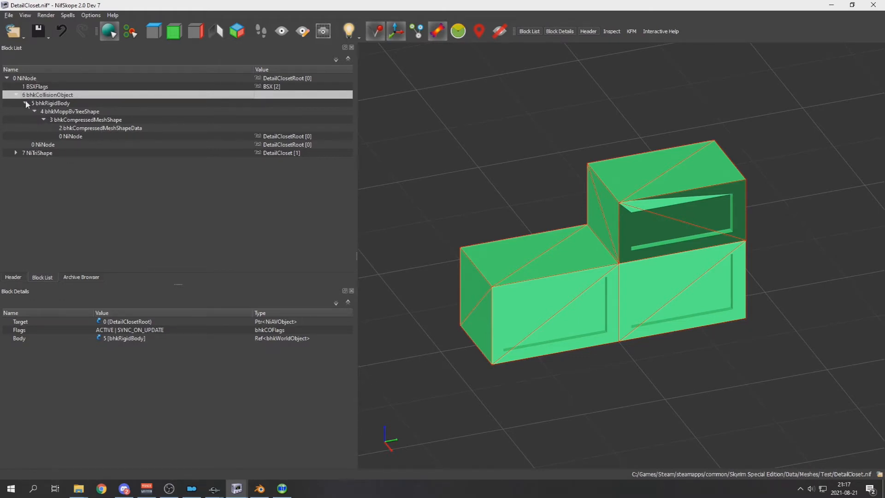
mouse_move(28, 99)
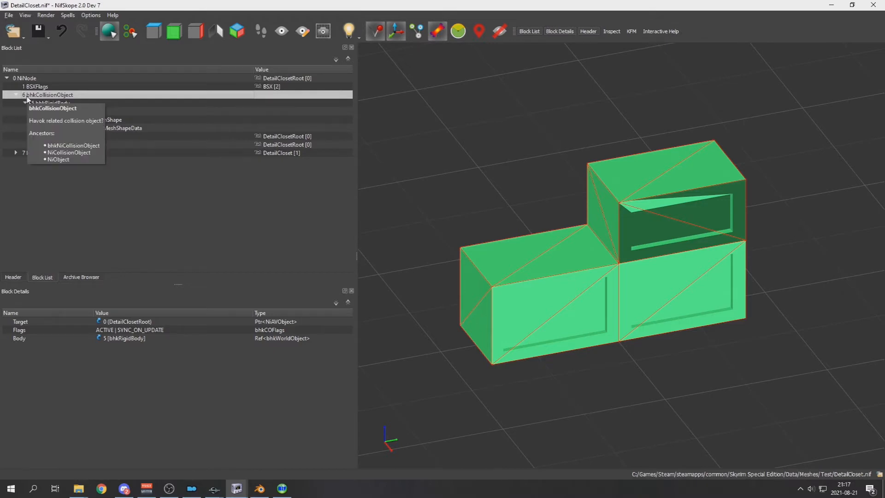
- Save DetailCloset.nif over the existing file
click(38, 36)
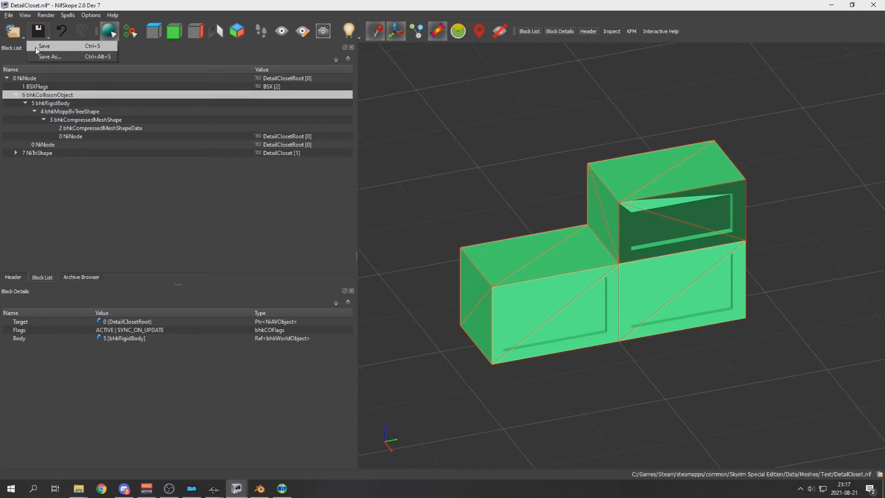
click(37, 46)
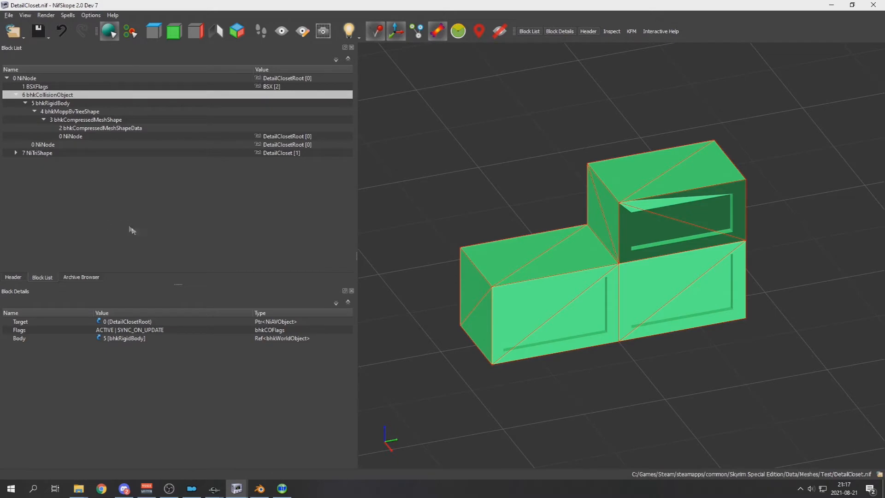
- Switch to Skyrim and load the test cell from the main menu with the console command coc TestShaderCell
key(super+d)
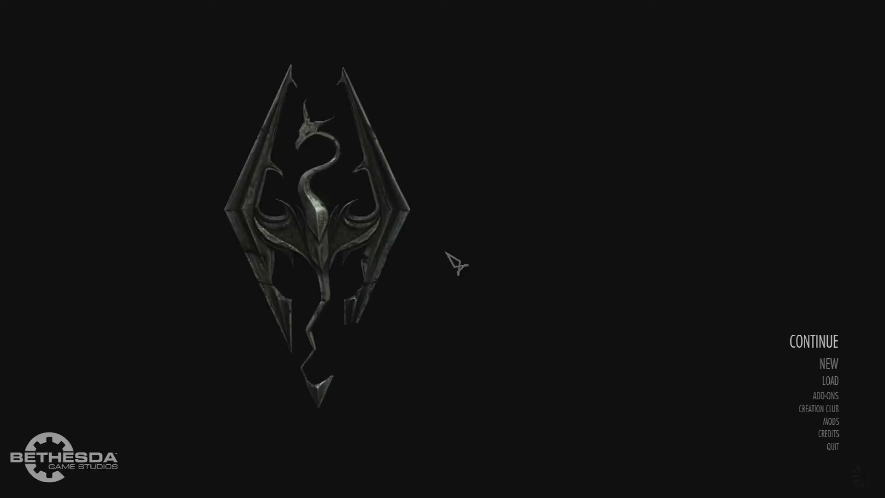
text(coc TestShaderCell)
key(Return)
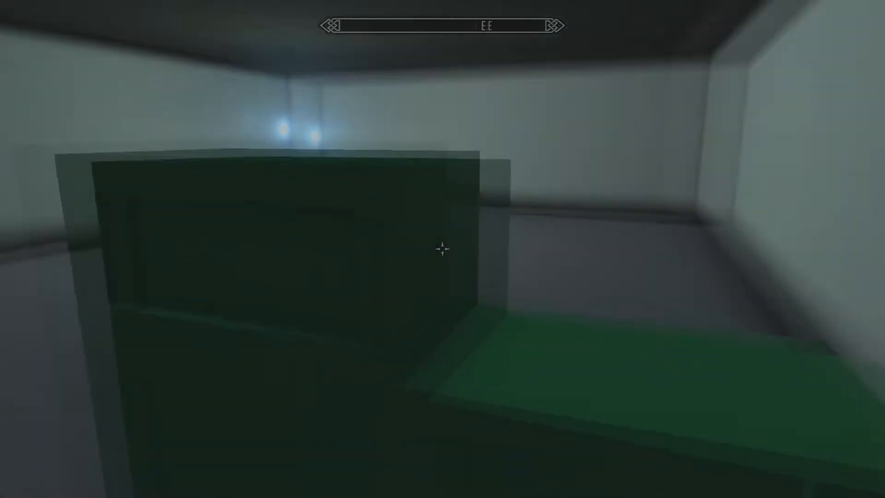
- Change to third-person view and walk into the green closet to test its collision
key(s)
key(w)
key(space)
key(f)
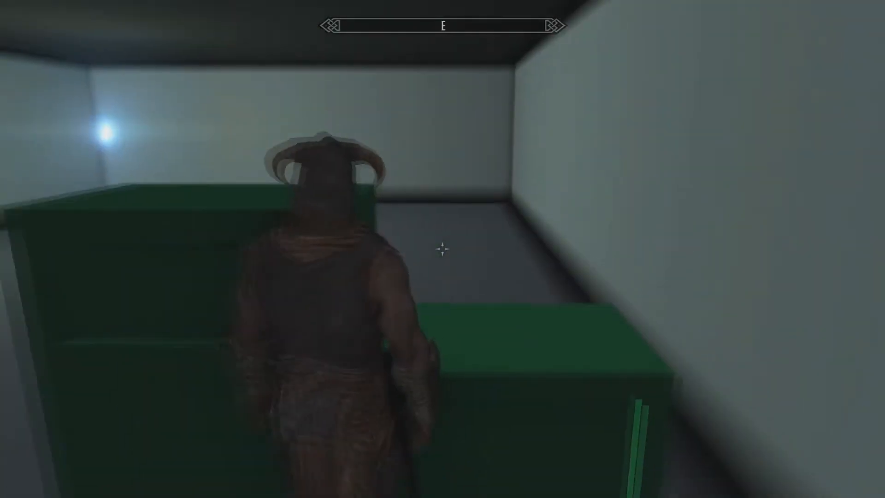
key(s)
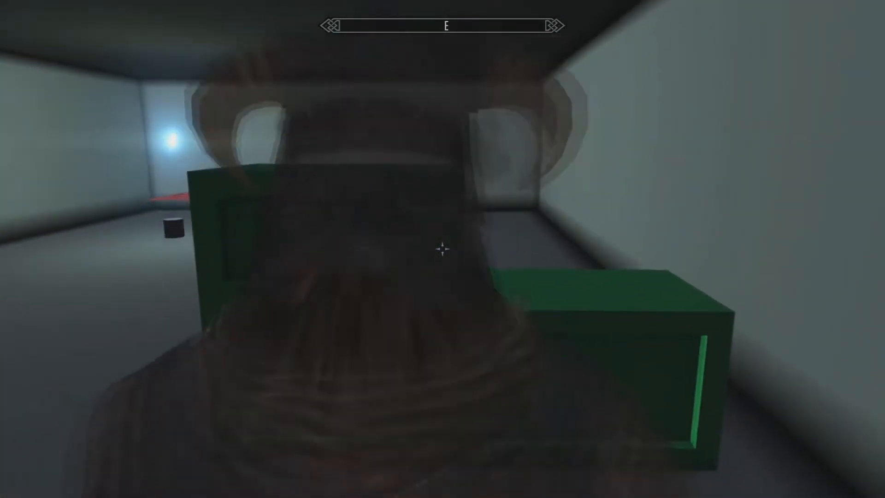
key(w)
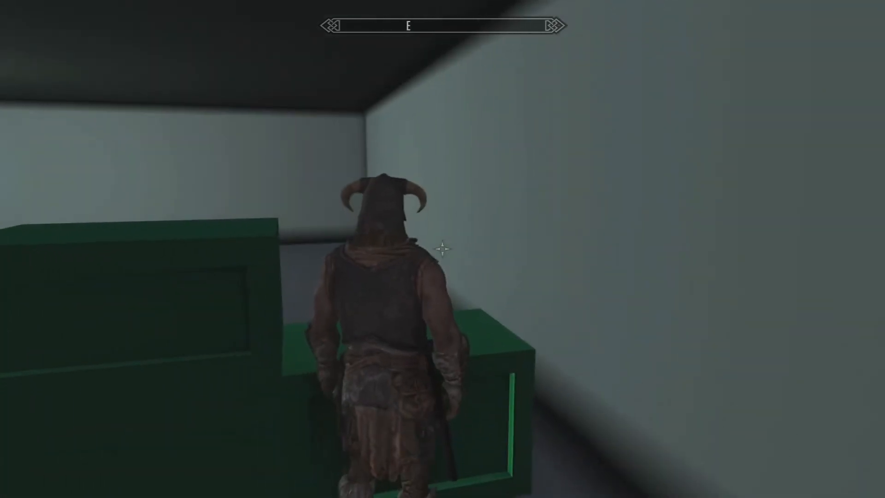
- Jump onto the closet's sections and back off to test the collision of its upper surfaces
key(space)
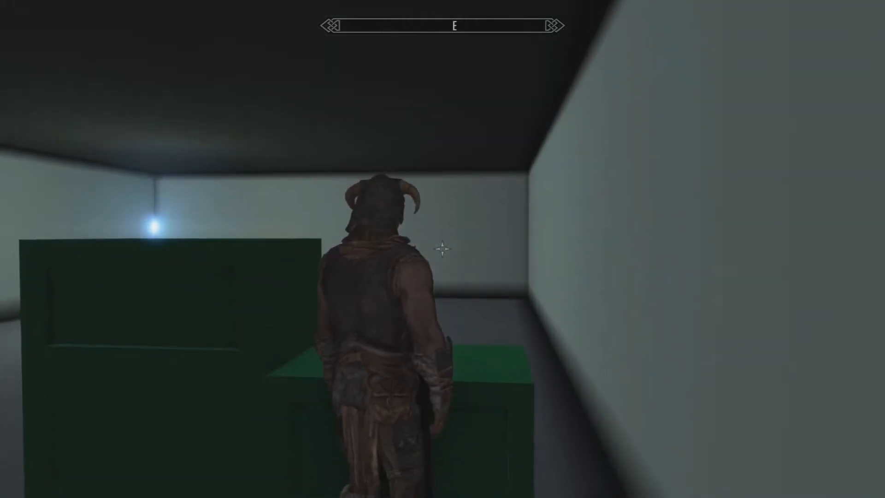
key(space)
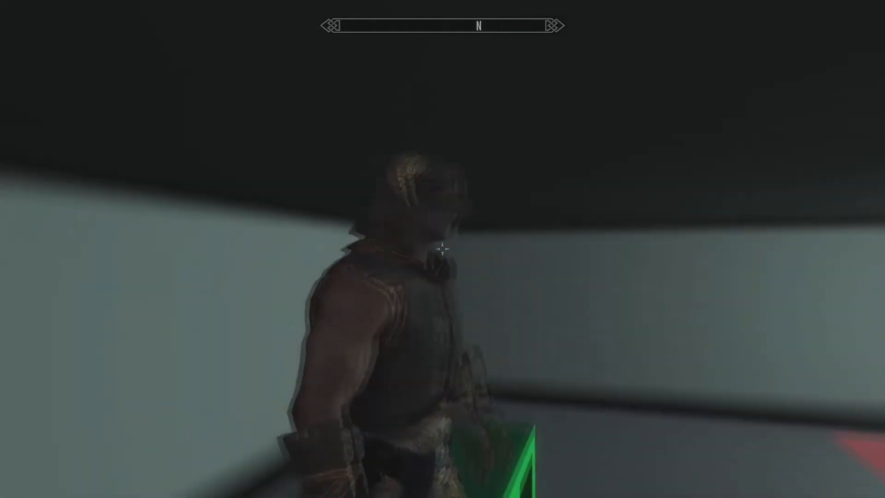
key(w)
key(space)
key(space)
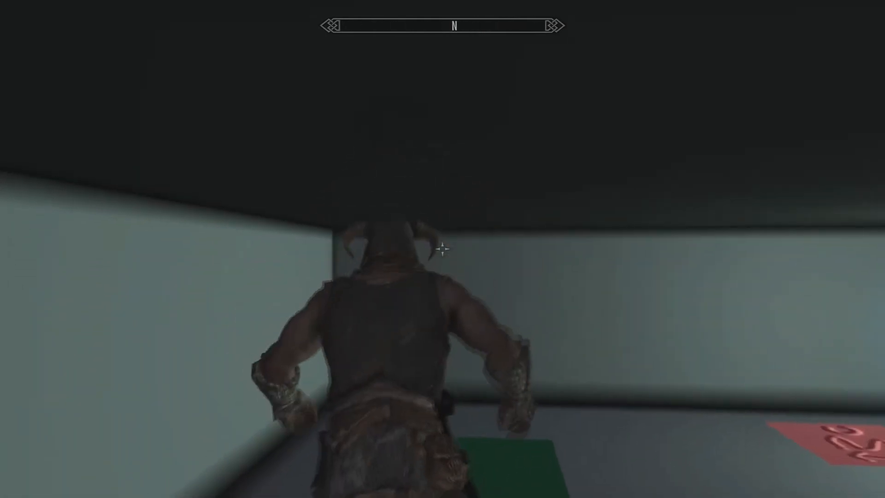
key(space)
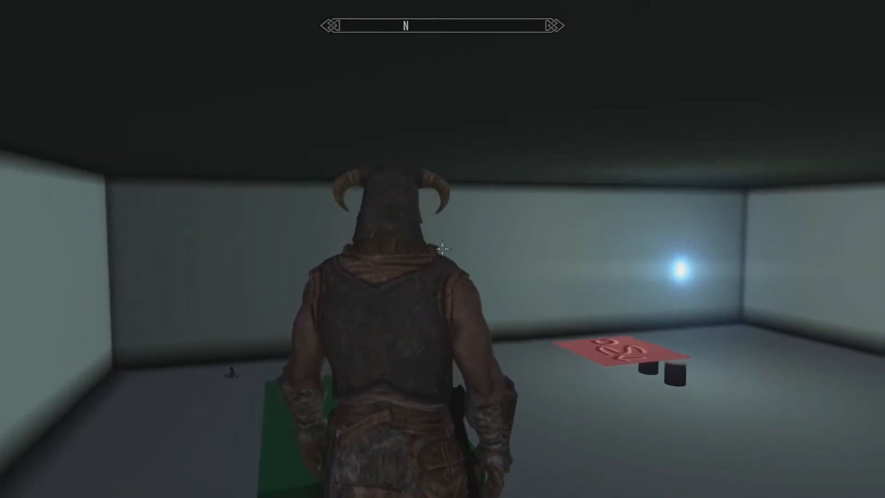
key(space)
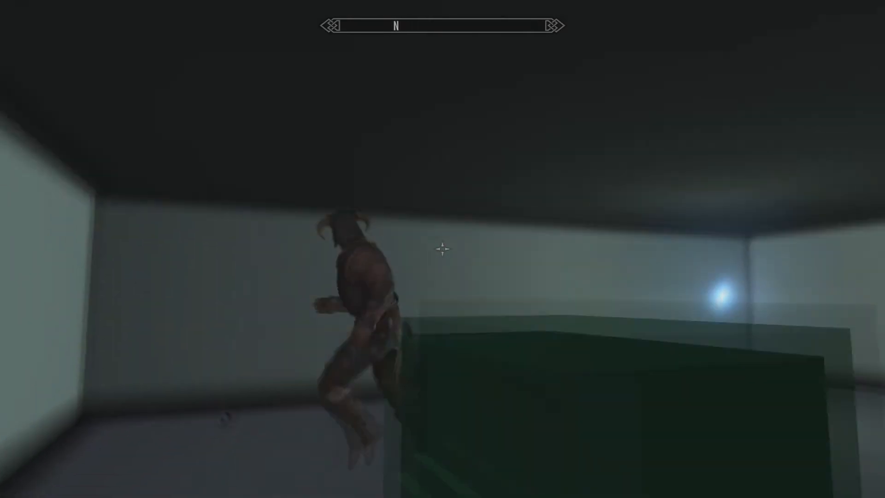
key(w)
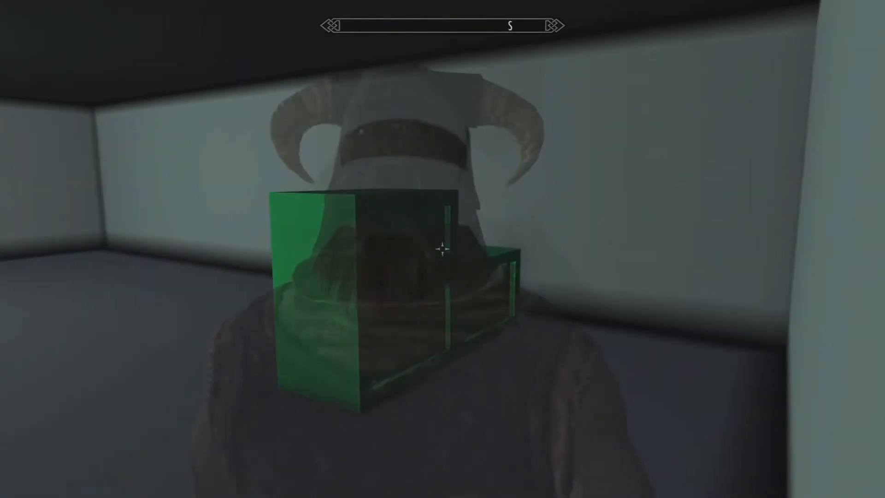
- Equip the Long Bow from the weapons in the inventory and return to the game
key(i)
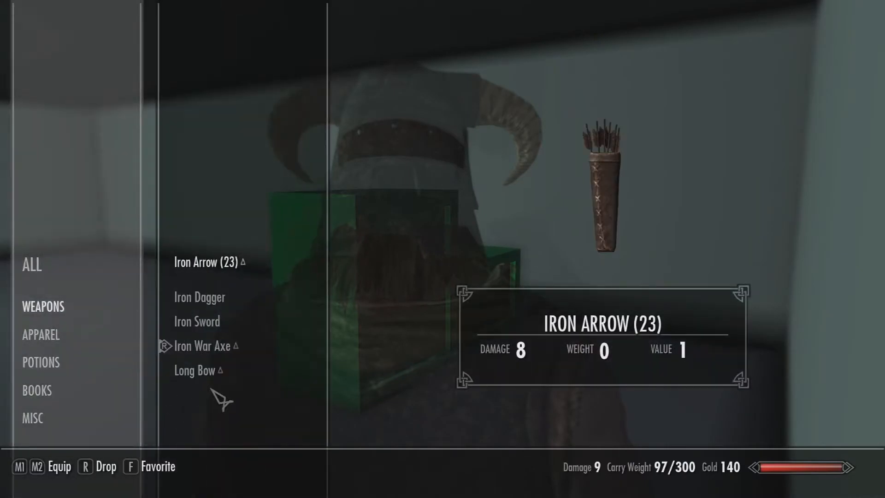
click(227, 372)
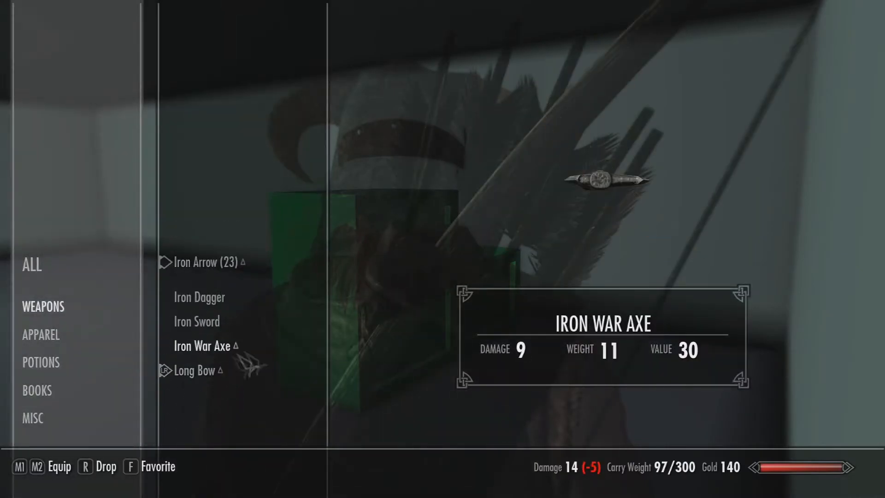
key(Tab)
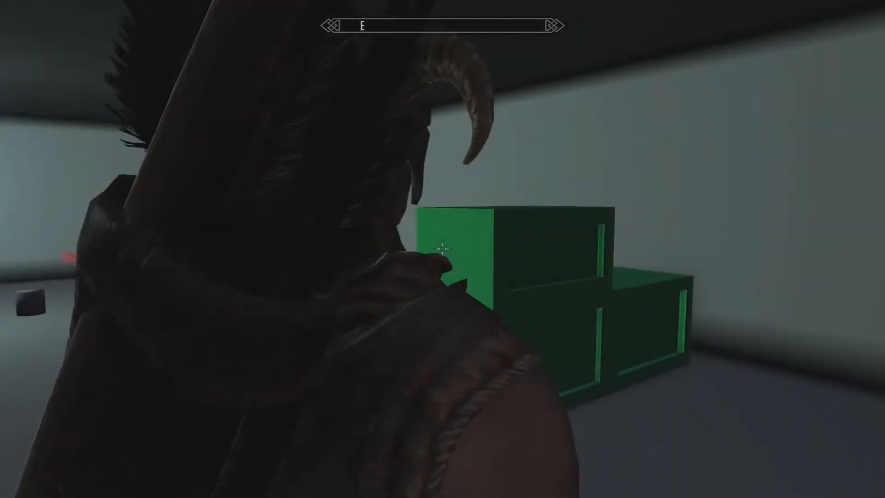
- Face the closet's end in first-person view, draw the Long Bow and shoot an Iron Arrow at it
key(w)
key(w)
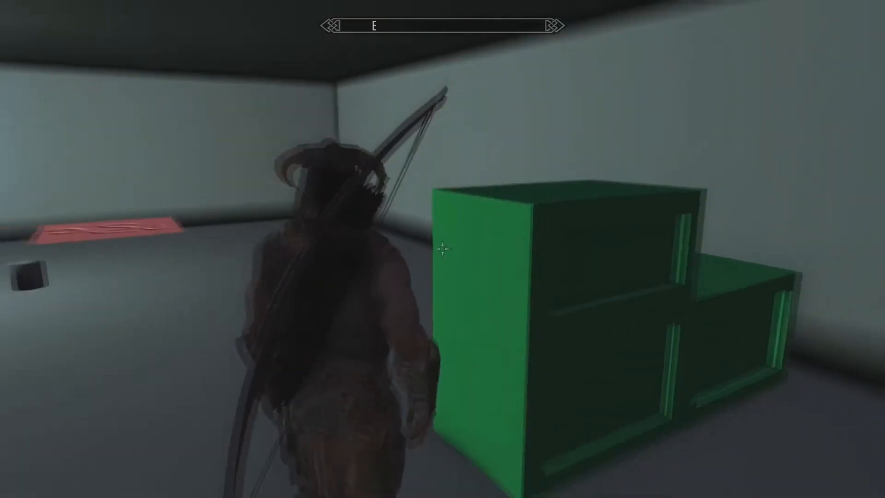
key(s)
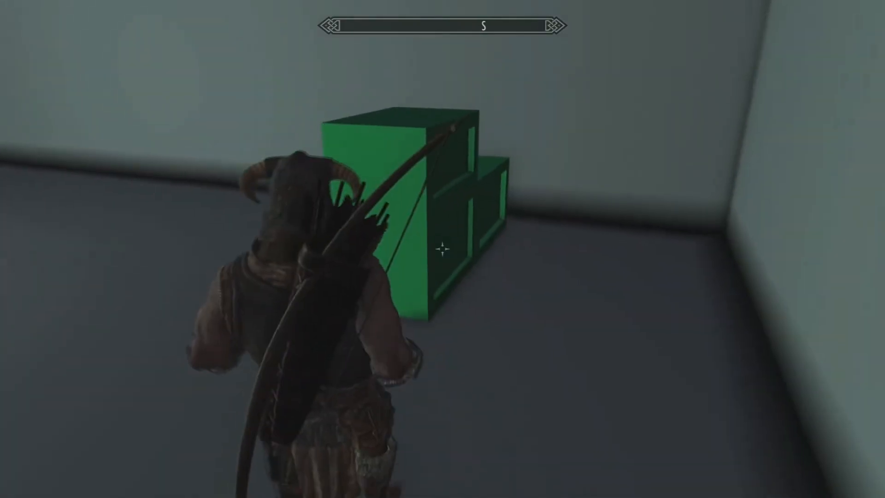
scroll(442, 248, up, 3)
key(r)
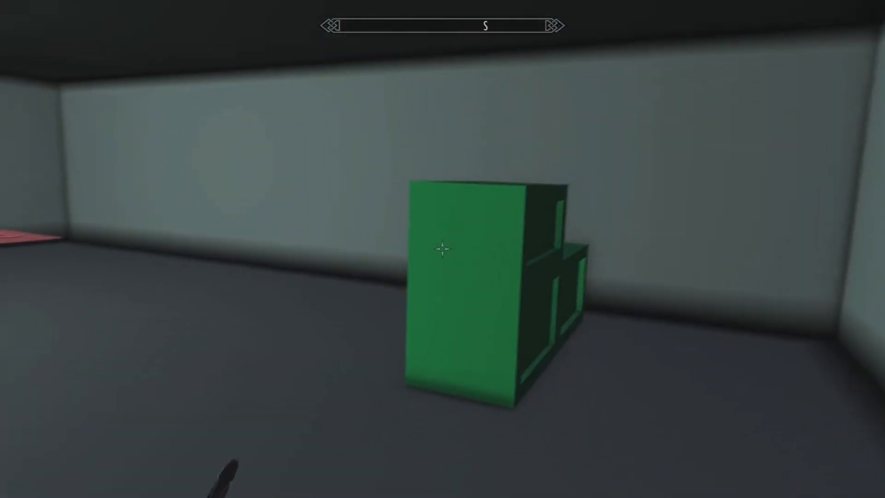
right_click(442, 249)
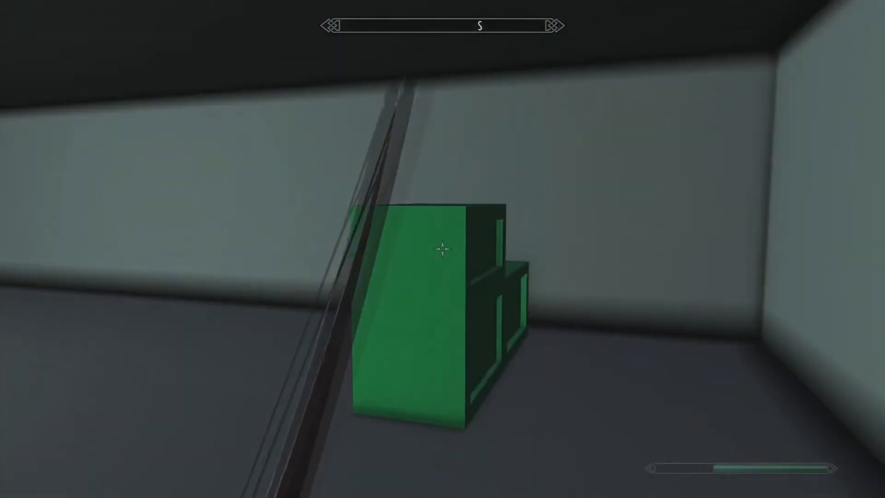
click(442, 249)
click(442, 248)
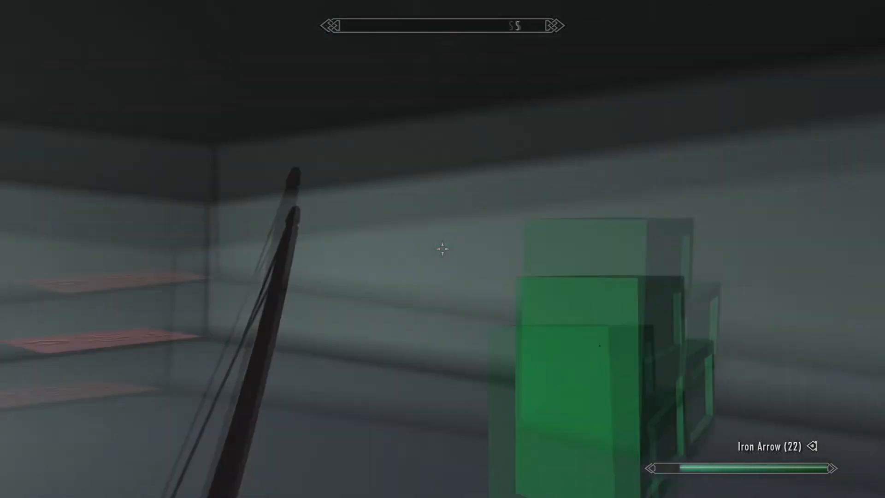
- Walk around to the closet's front to check how the arrow sits in its end face
key(w)
key(a)
key(a)
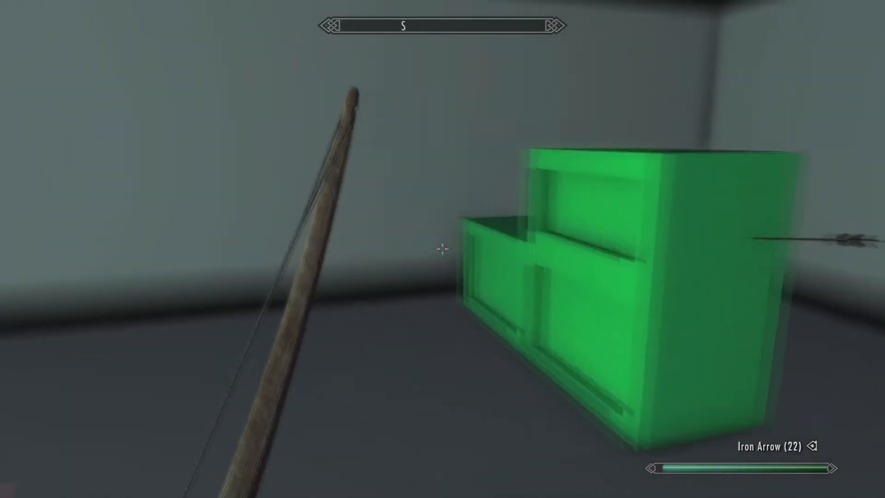
key(d)
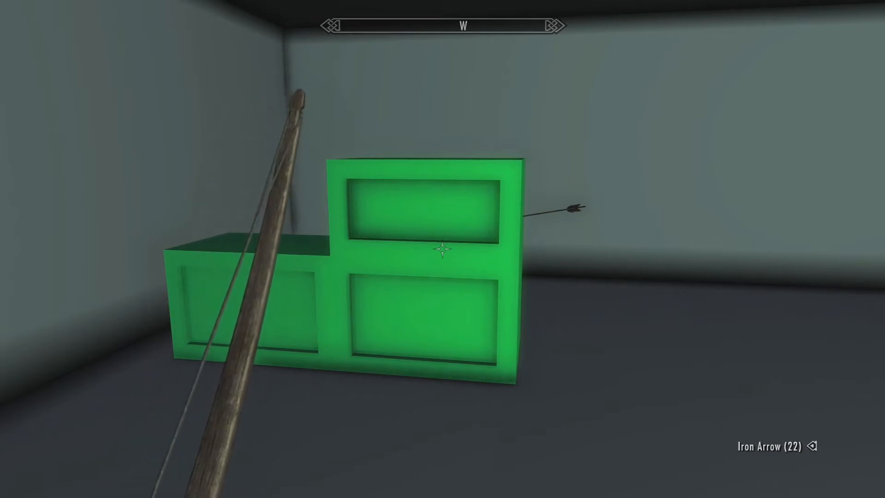
key(grave)
text(qqq)
key(BackSpace)
key(BackSpace)
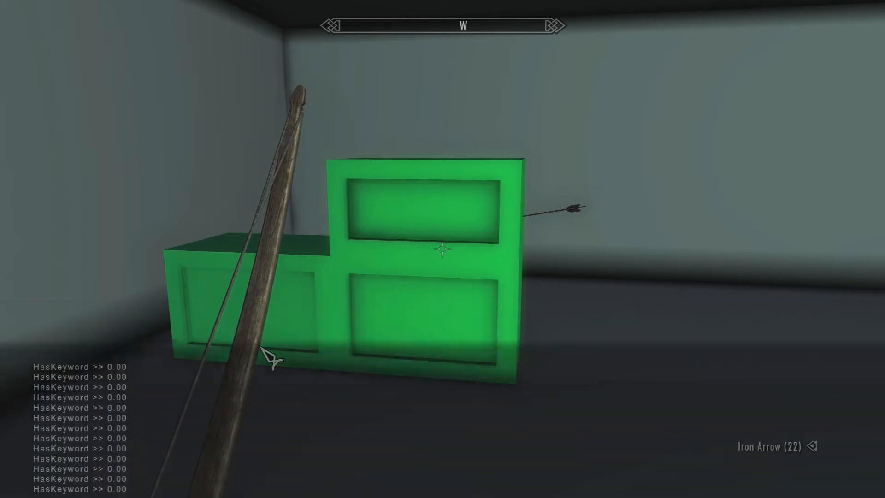
key(grave)
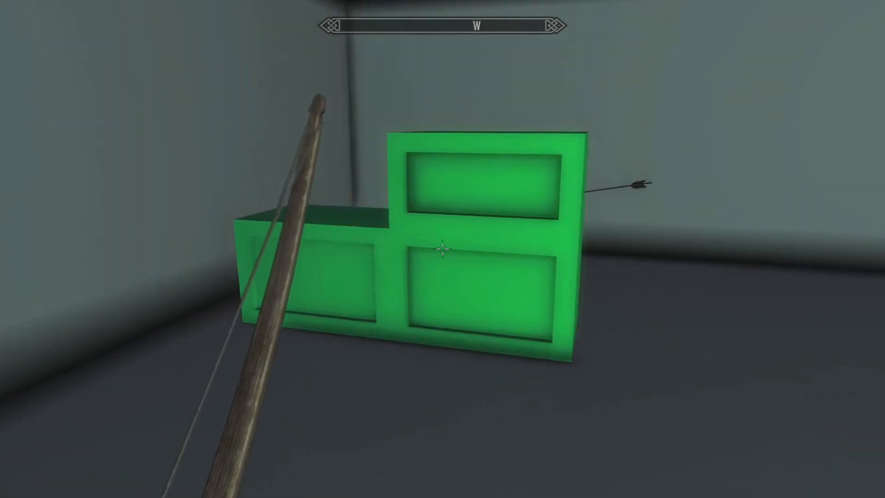
- Back away from the closet and approach it again to view its panelled front from different distances
key(s)
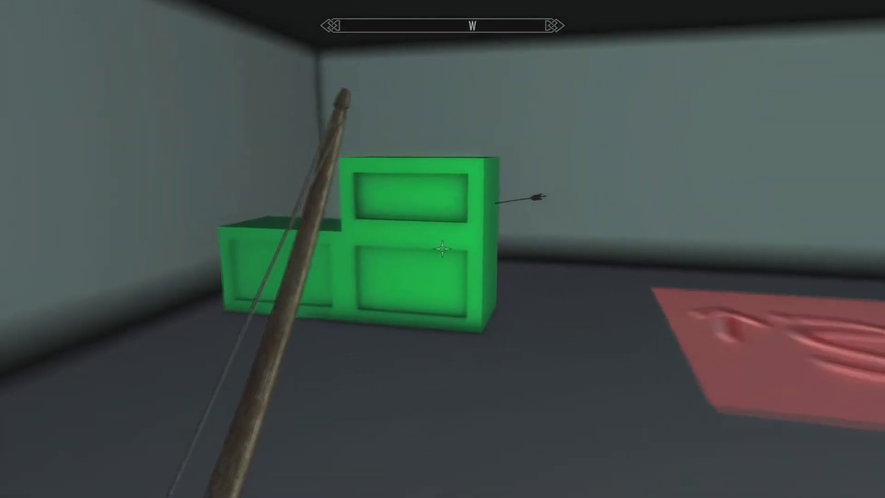
key(a)
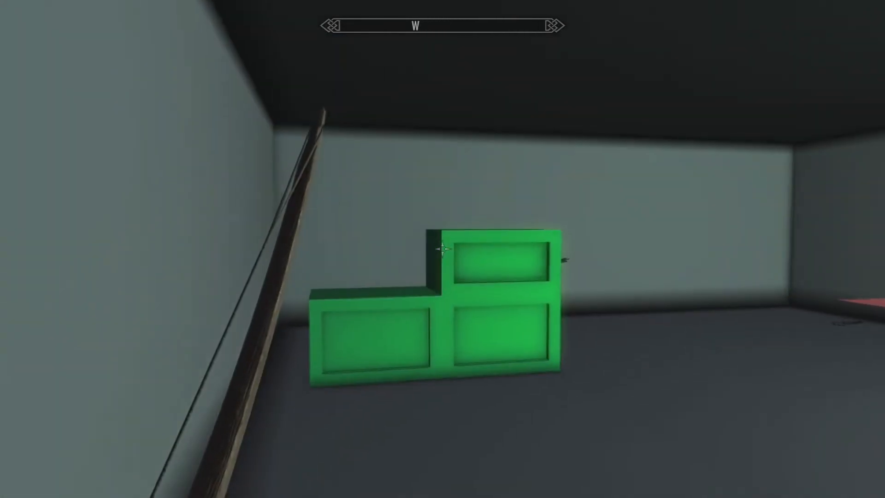
key(w)
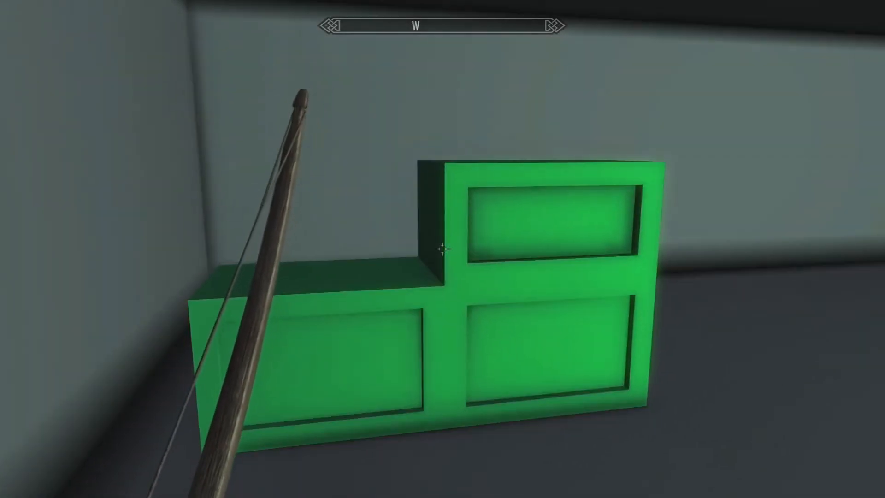
key(s)
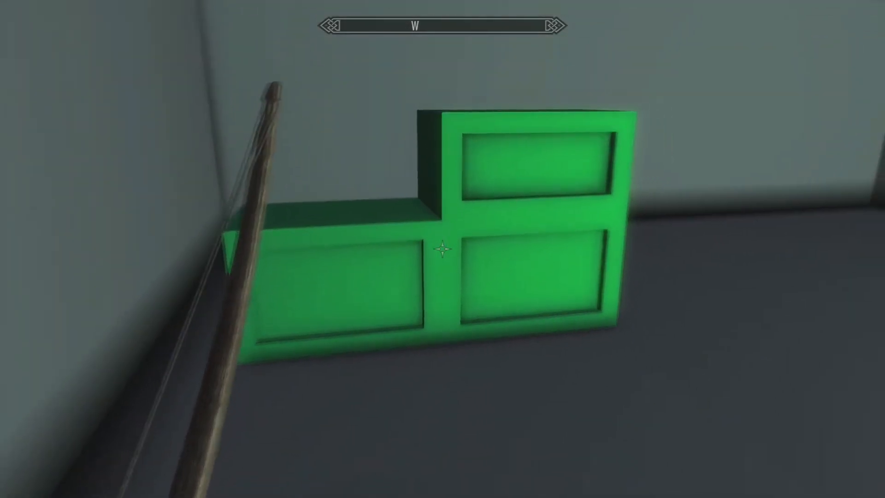
key(w)
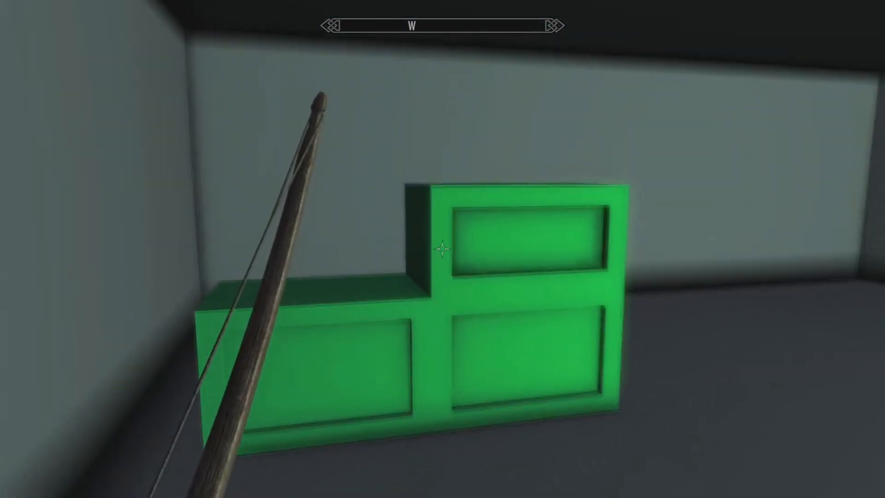
- Quit Skyrim with the console command qqq
key(grave)
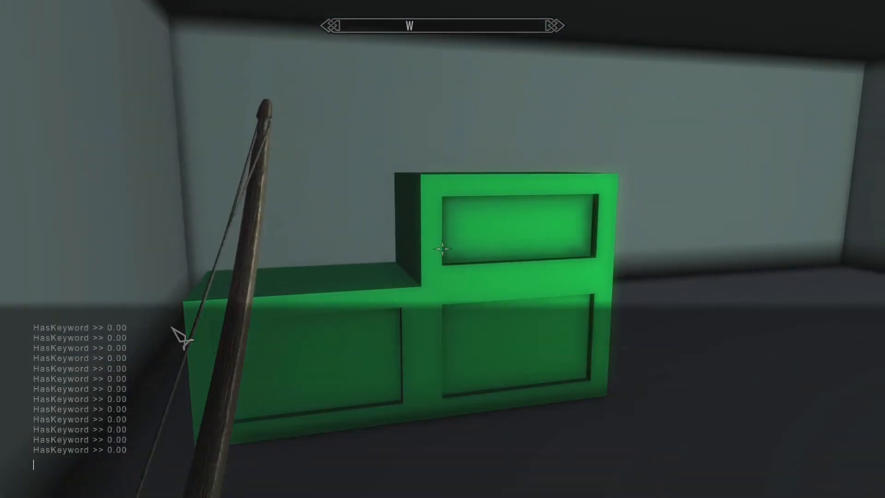
text(qqq)
key(Return)
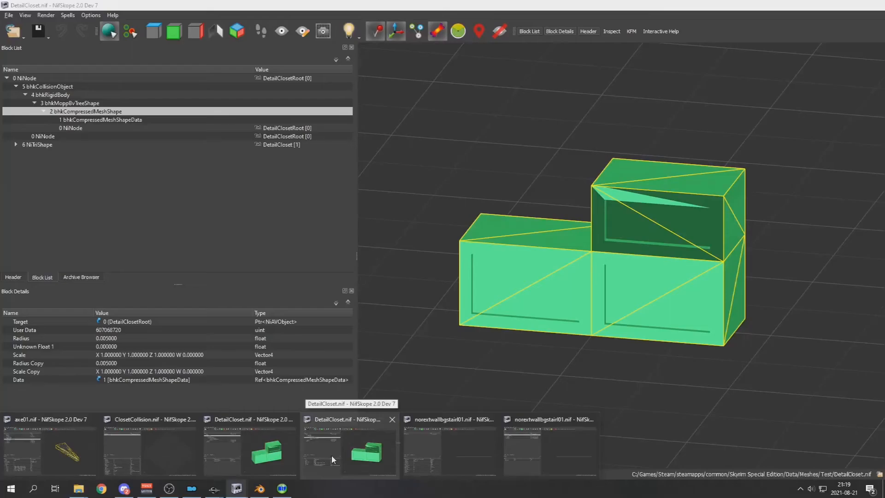
- Switch to Blender, toggle the visibility of DetailClosetRoot and DetailCloset to compare the meshes, and hide CushionedBenchCollision
click(331, 455)
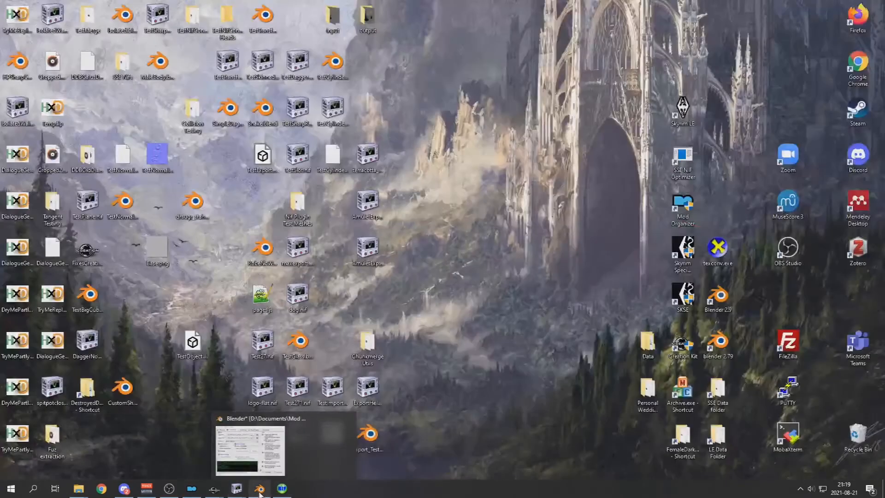
click(270, 474)
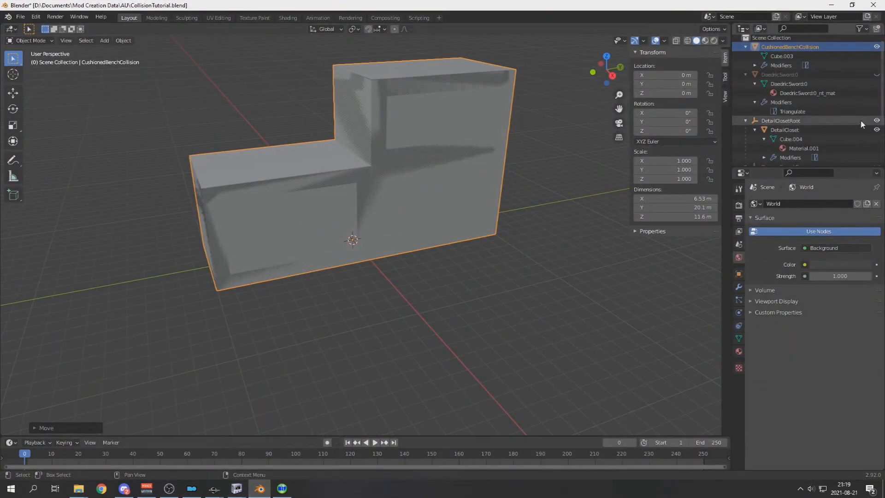
drag(878, 121, 877, 130)
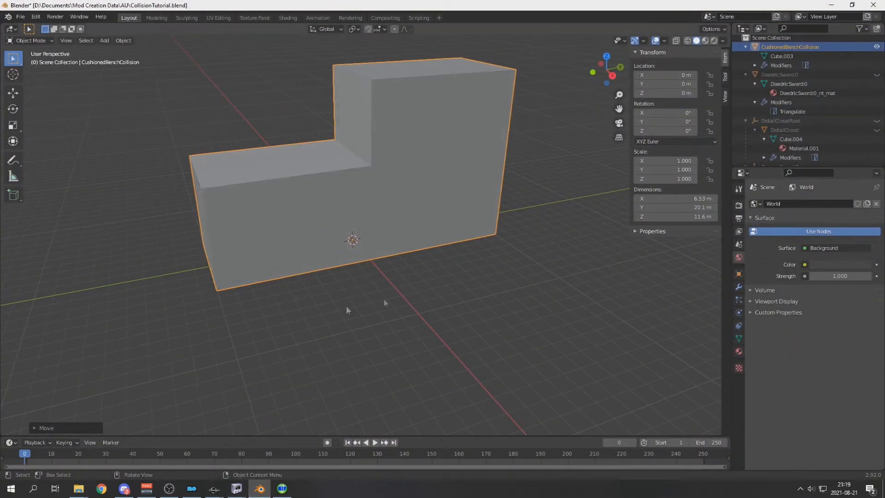
click(876, 130)
click(876, 120)
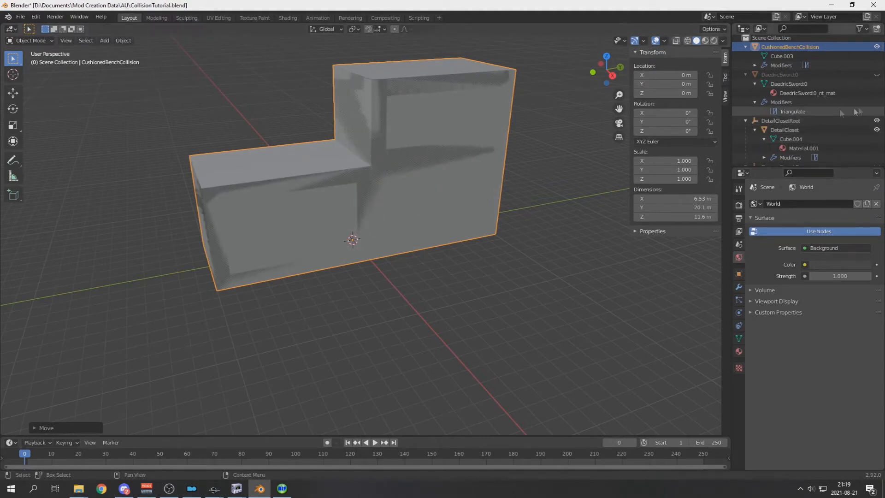
click(876, 47)
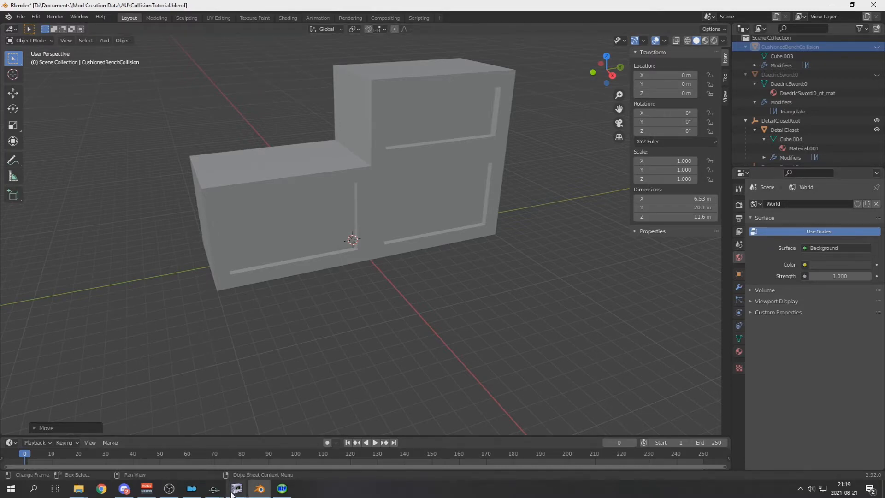
- Switch to DetailCloset.nif in NifSkope and close the file
mouse_move(232, 493)
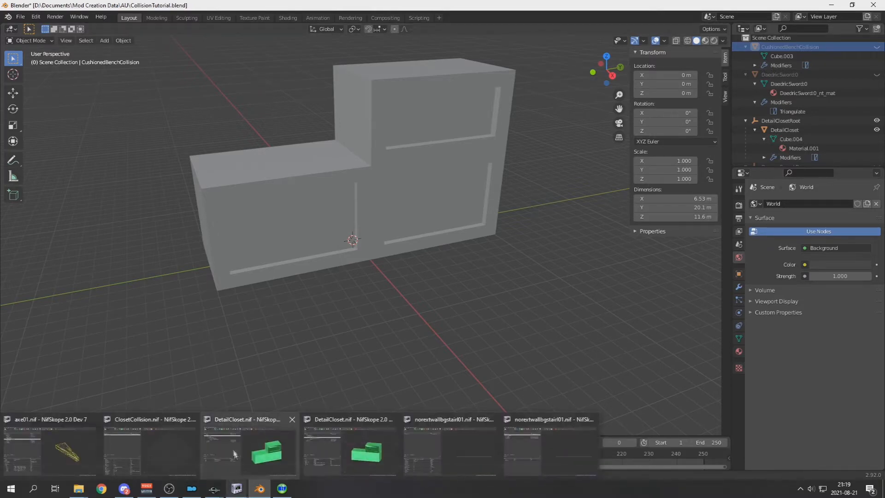
click(235, 426)
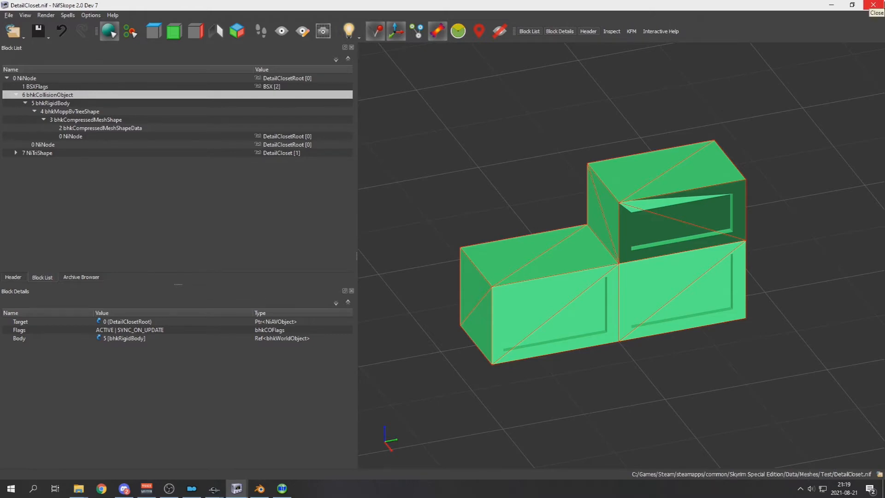
click(872, 5)
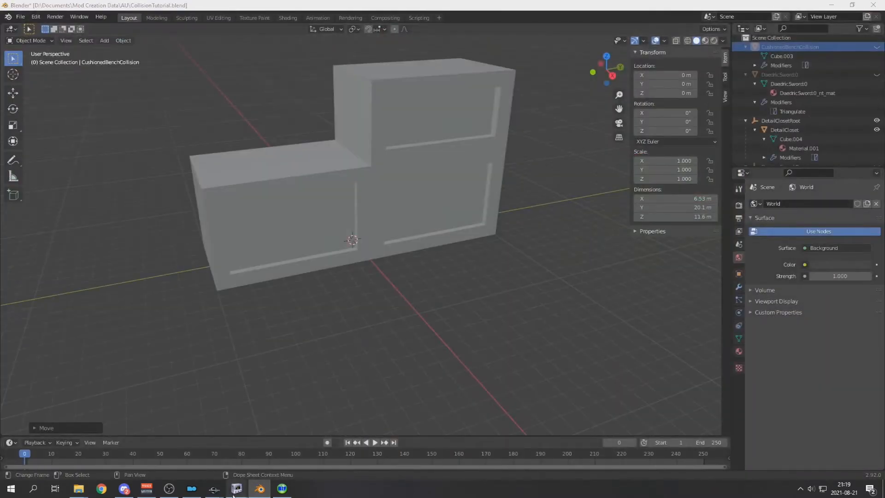
- Bring up axe01.nif in NifSkope and examine its bhkConvexVerticesShape and bhkCollisionObject blocks
mouse_move(235, 489)
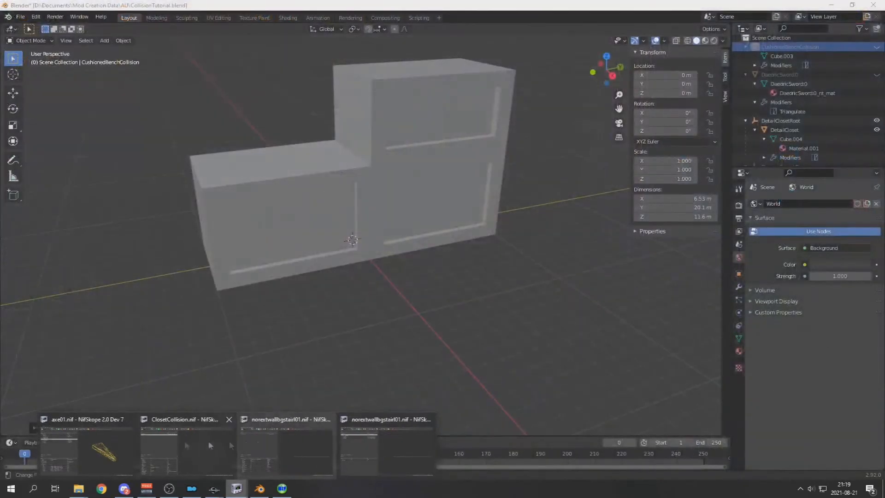
click(86, 445)
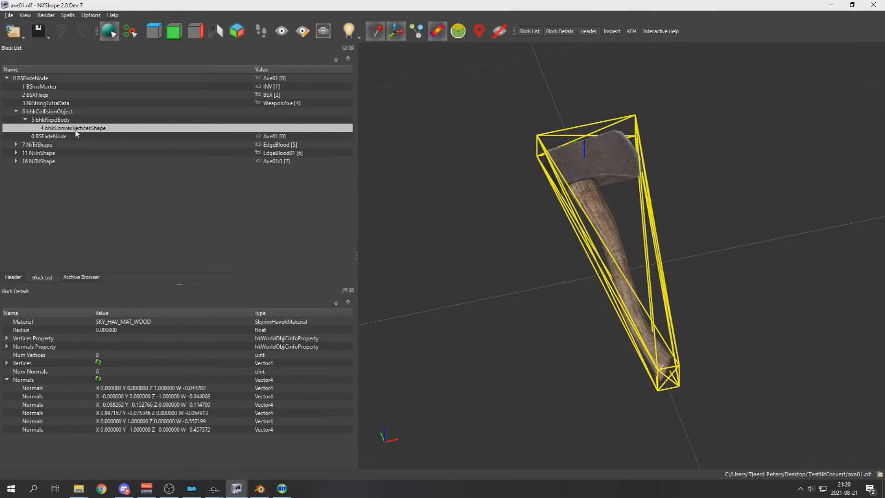
mouse_move(66, 134)
click(113, 112)
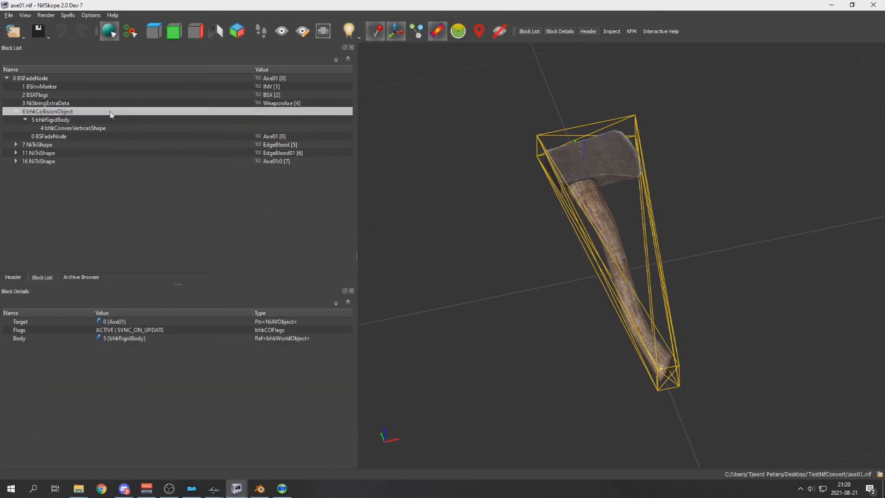
- Open DummySword.nif from the Test meshes folder in NifSkope
mouse_move(78, 484)
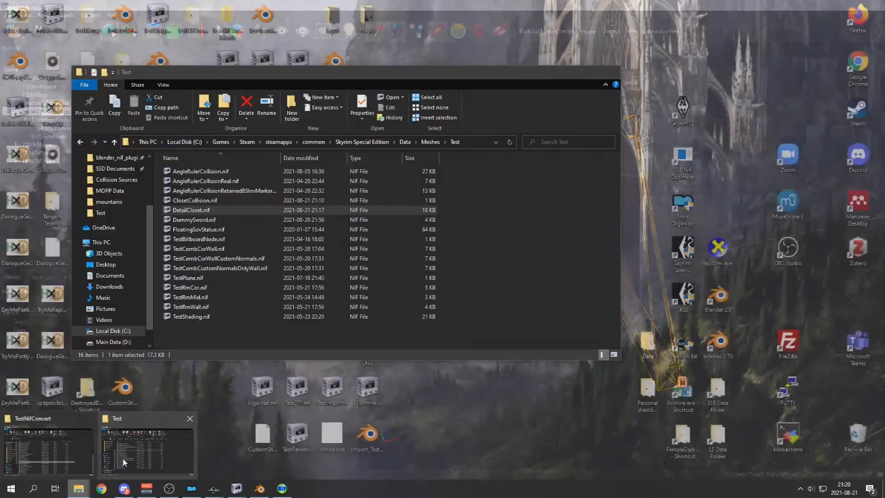
click(140, 449)
double_click(214, 219)
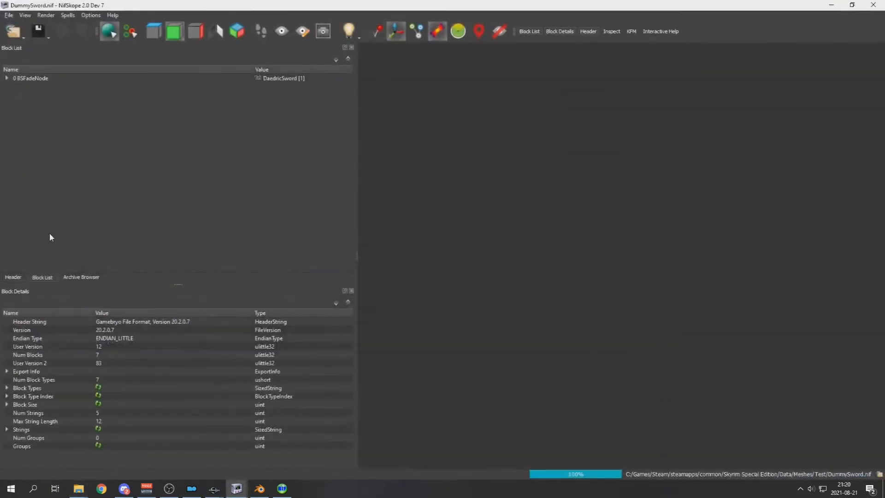
- Examine the BSFadeNode, BSInvMarker and NiStringExtraData blocks of DummySword.nif
click(18, 104)
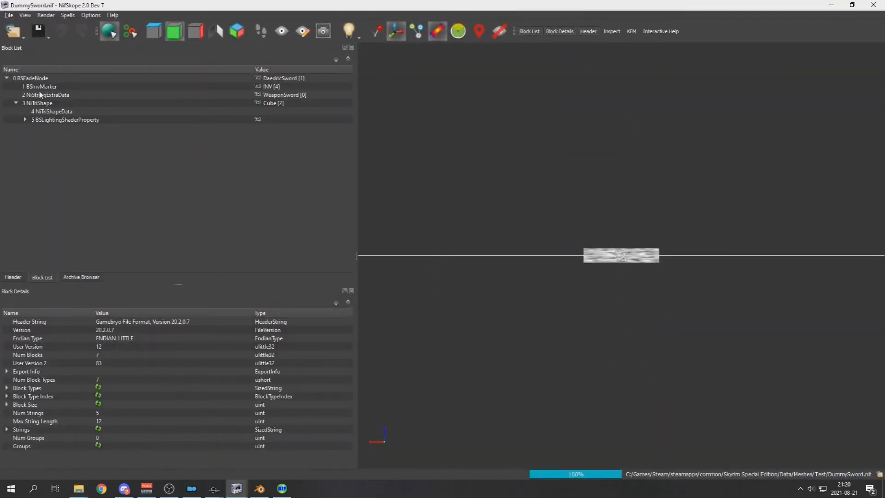
click(39, 94)
click(47, 87)
click(50, 79)
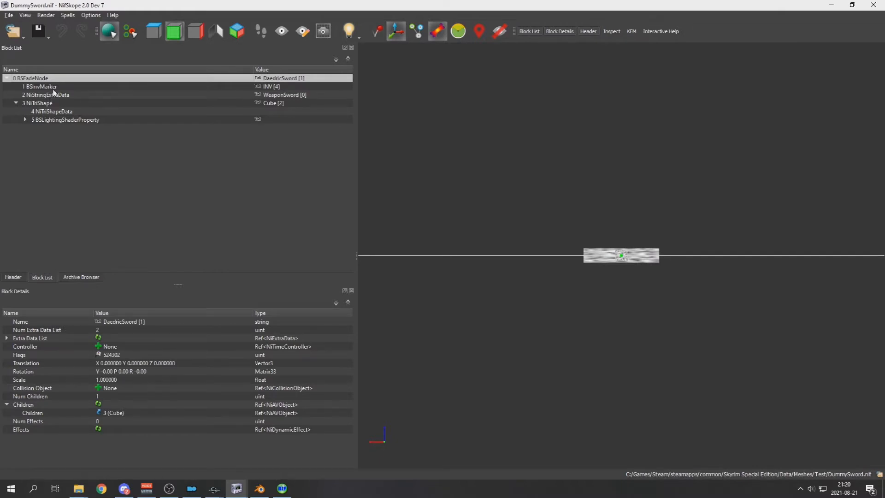
mouse_move(53, 99)
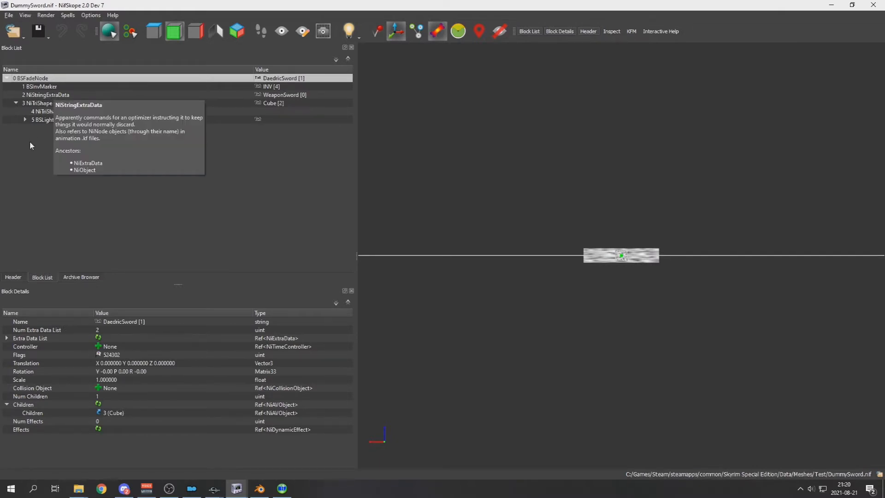
- Return to axe01.nif and examine the integer data of its BSXFlags block
key(alt+Tab)
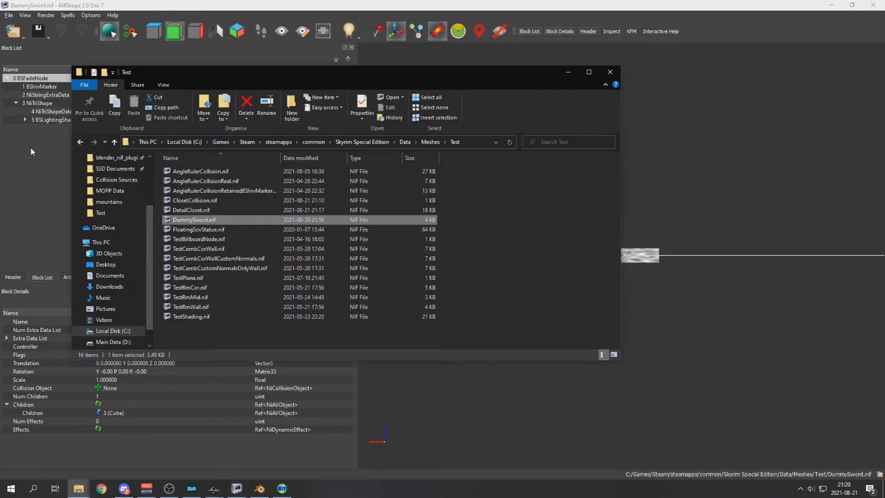
key(alt+Tab)
key(Tab)
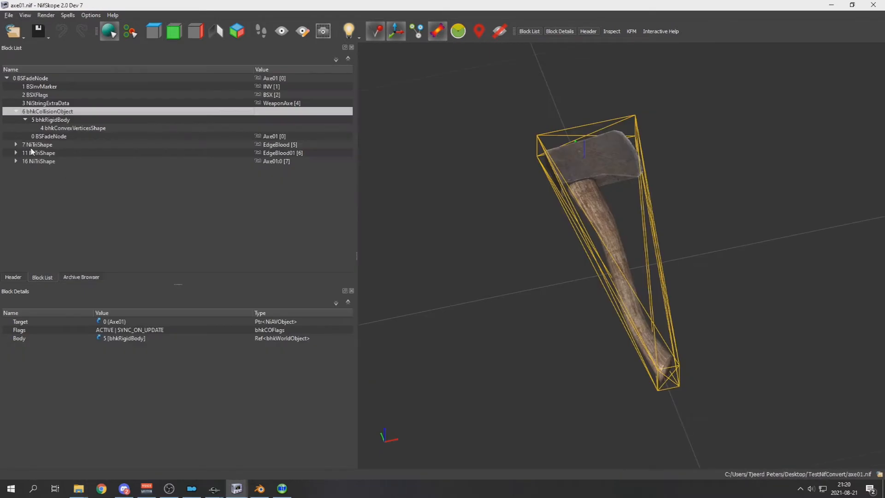
click(42, 96)
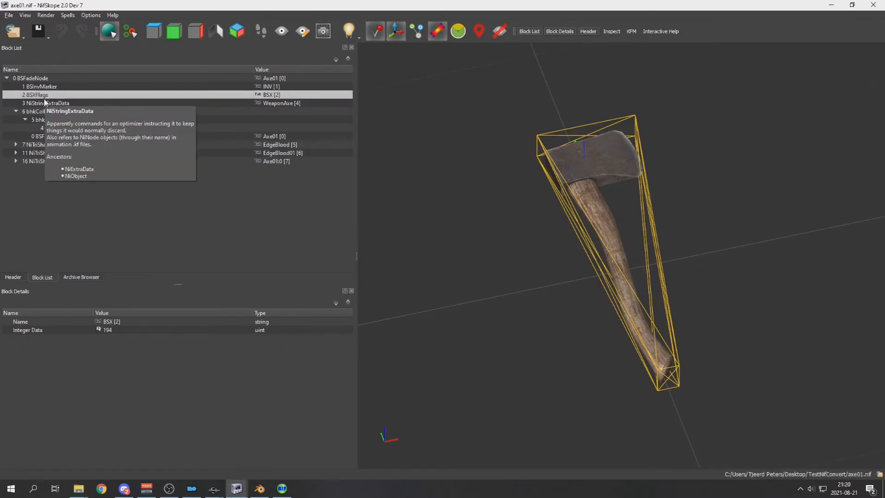
- Copy the BSXFlags block from axe01.nif
mouse_move(40, 99)
right_click(39, 92)
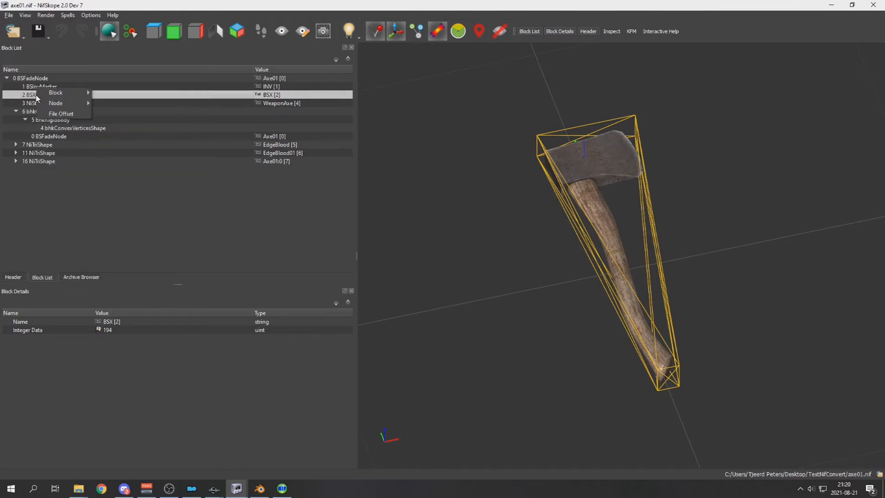
mouse_move(50, 103)
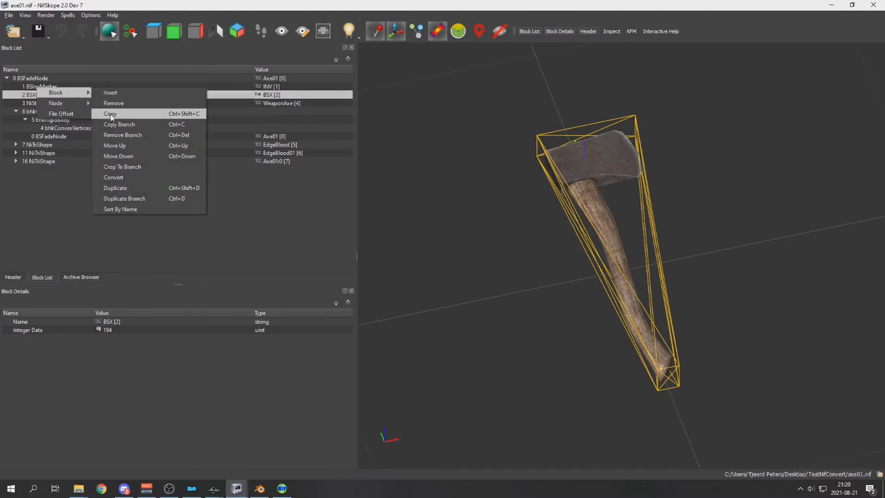
click(110, 113)
click(73, 120)
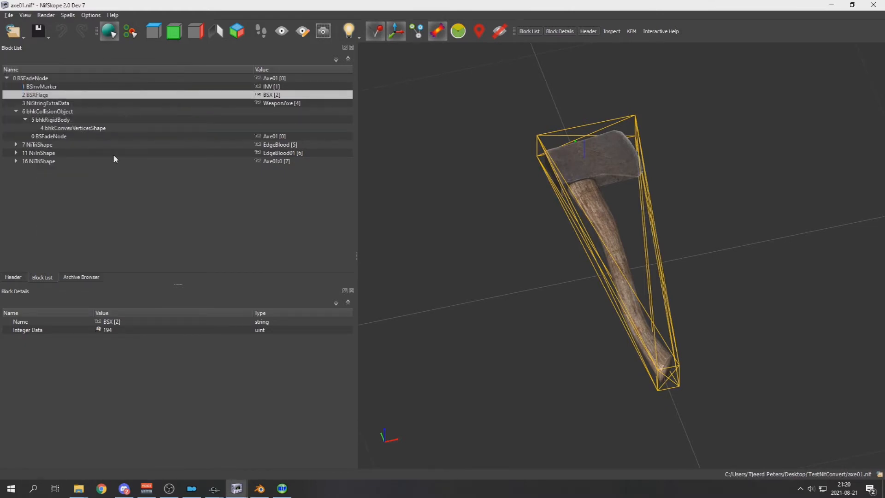
- Switch to DummySword.nif and paste the copied BSXFlags block onto its BSFadeNode
key(alt+Tab)
key(alt+Tab)
key(alt+Tab)
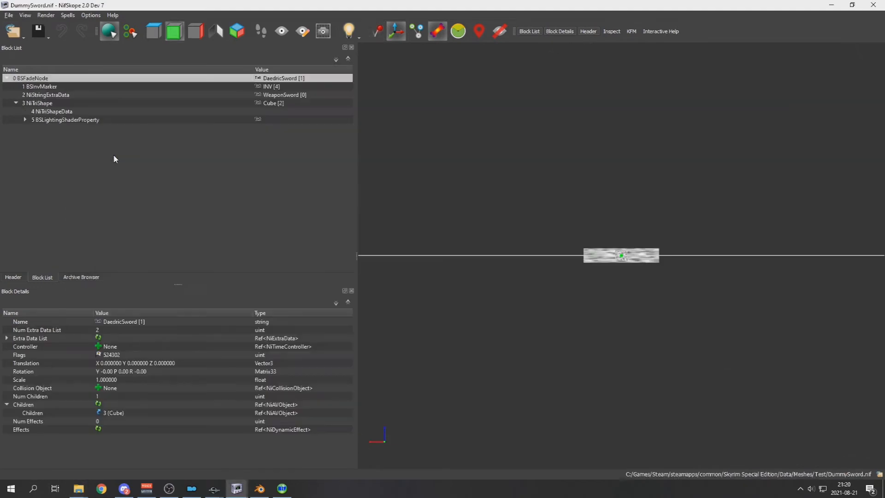
click(24, 96)
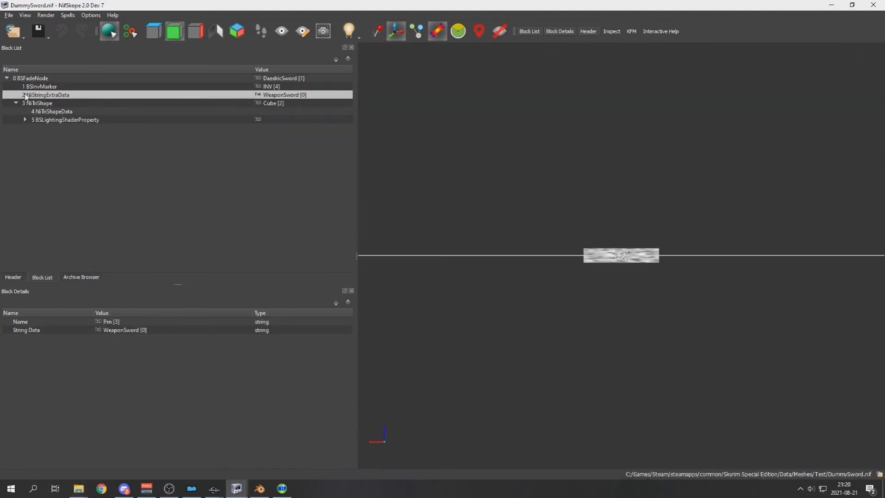
click(45, 78)
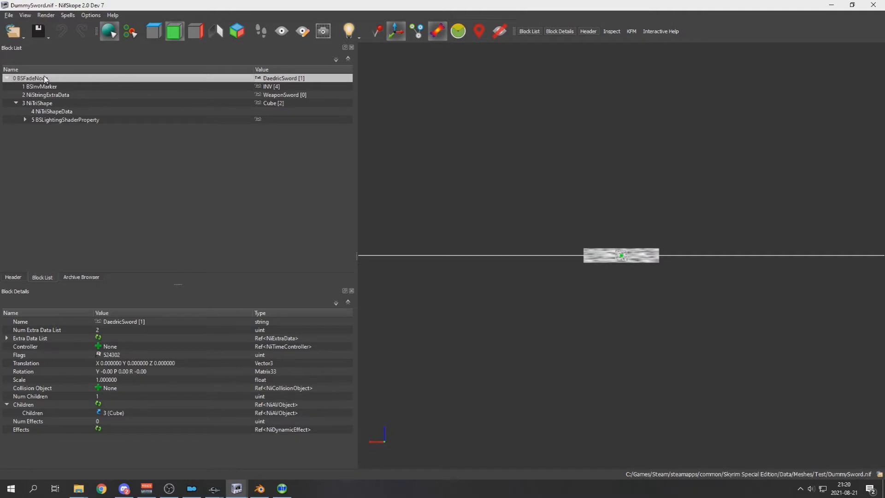
right_click(44, 79)
click(49, 175)
right_click(27, 79)
mouse_move(51, 74)
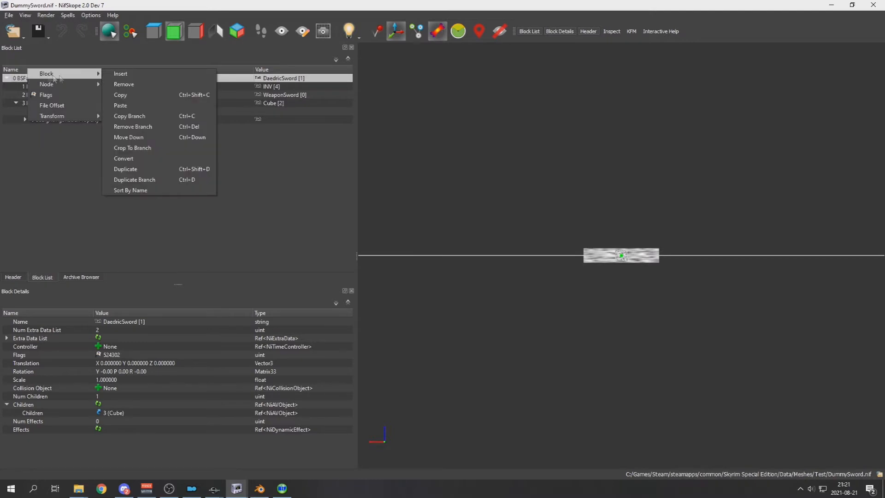
click(121, 105)
click(70, 112)
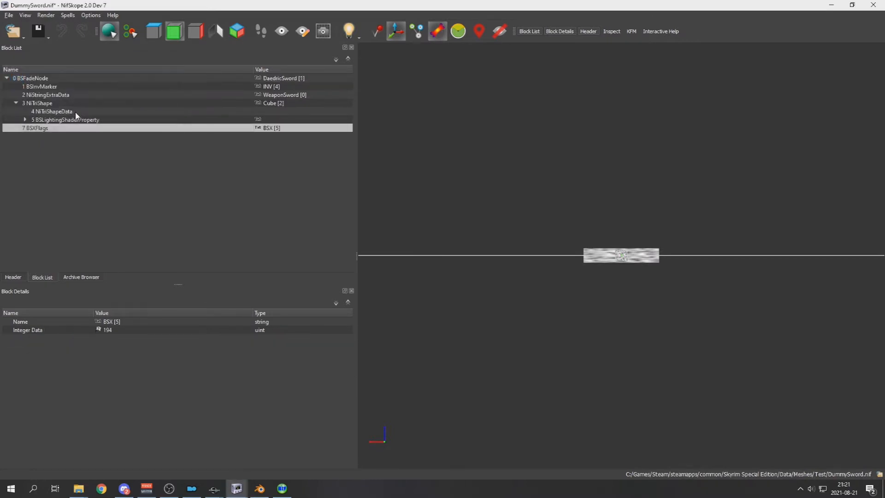
- Examine the extra data count and Extra Data List entries of DummySword.nif's BSFadeNode
click(55, 79)
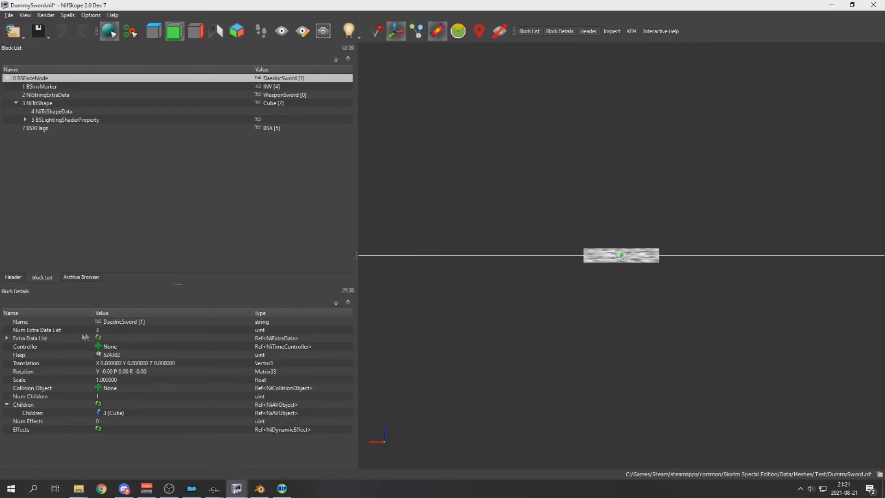
double_click(100, 330)
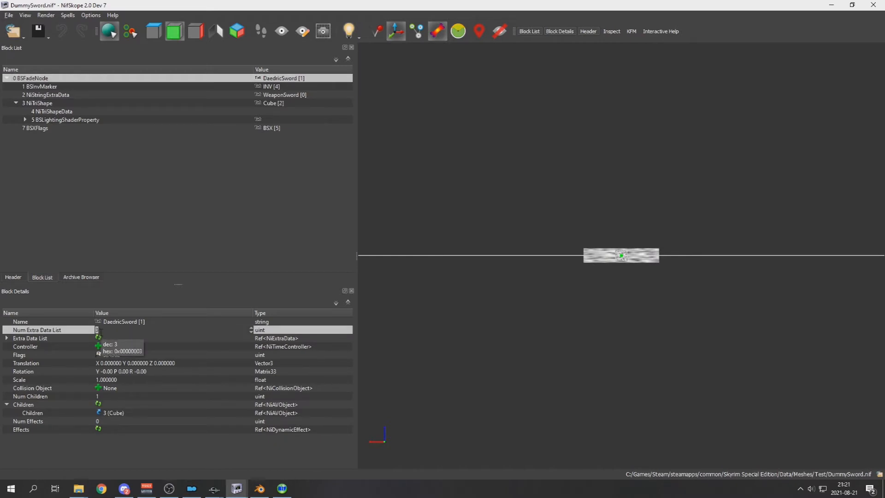
key(Return)
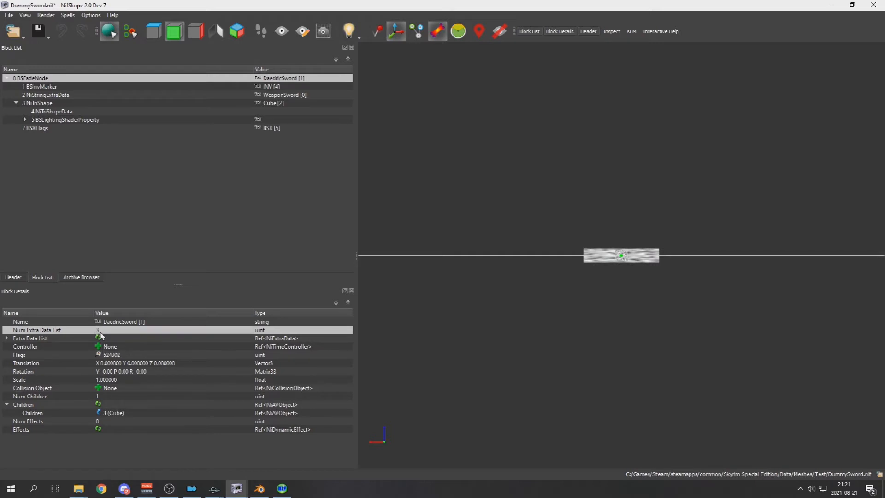
click(8, 339)
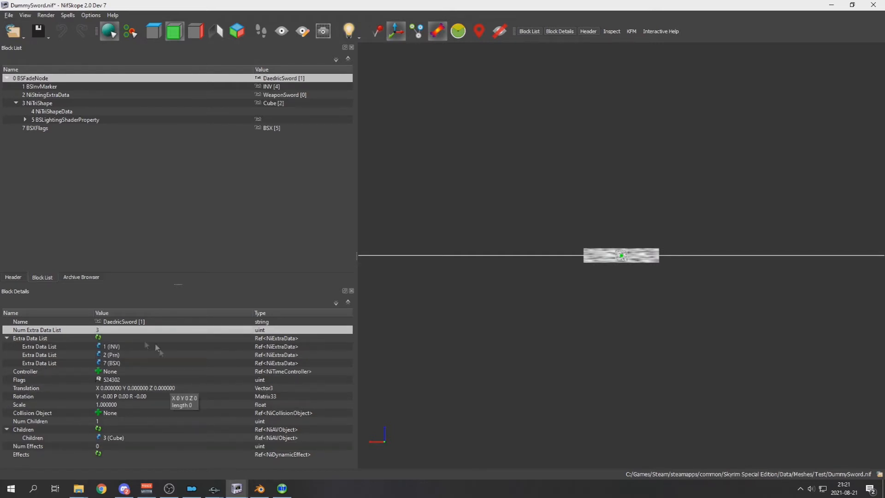
- Run the Reorder Blocks spell on DummySword.nif and save the file
click(67, 15)
mouse_move(76, 51)
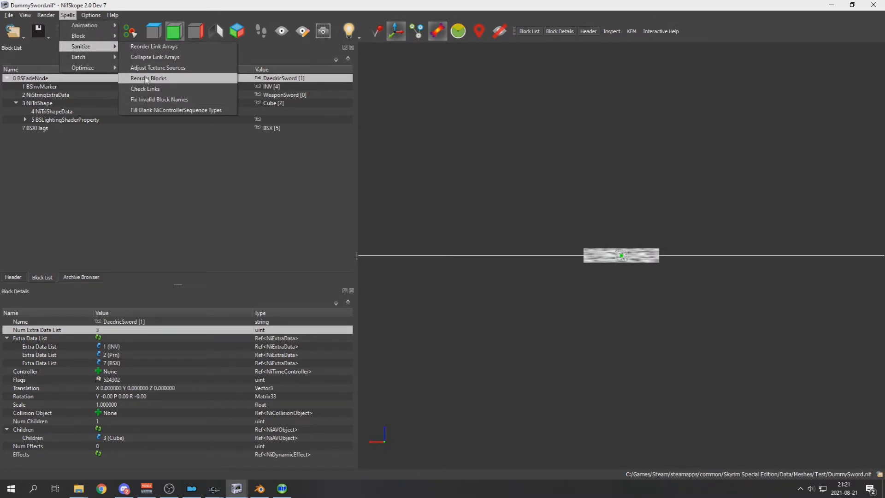
click(149, 78)
click(70, 64)
click(9, 78)
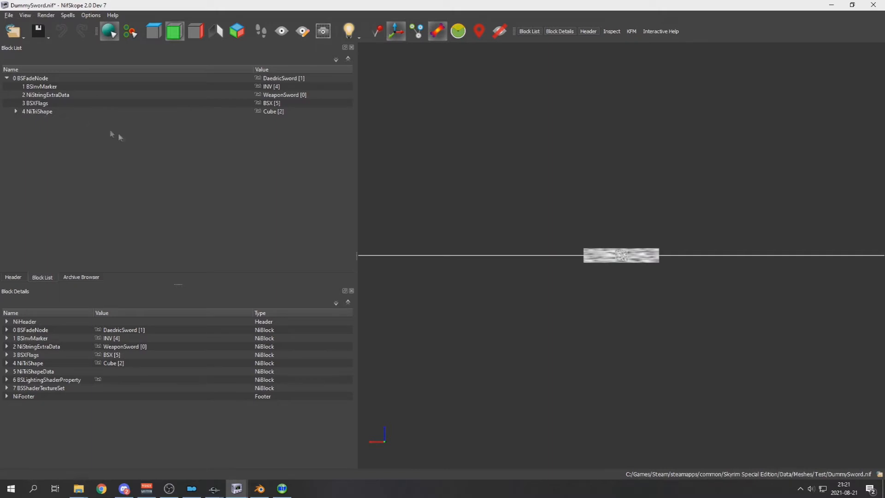
click(40, 36)
click(44, 46)
- Copy the bhkCollisionObject branch from axe01.nif, paste it onto DummySword.nif's BSFadeNode and check the node's Collision Object link
key(alt+Tab)
key(alt+Tab)
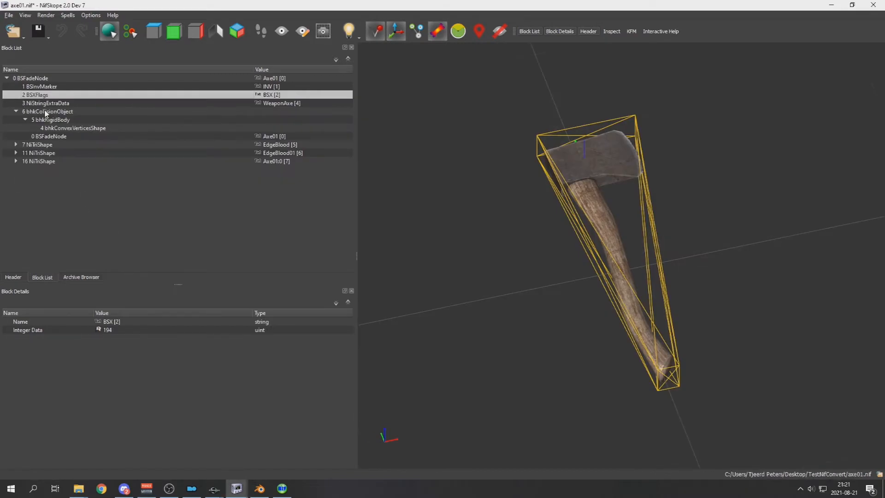
click(46, 112)
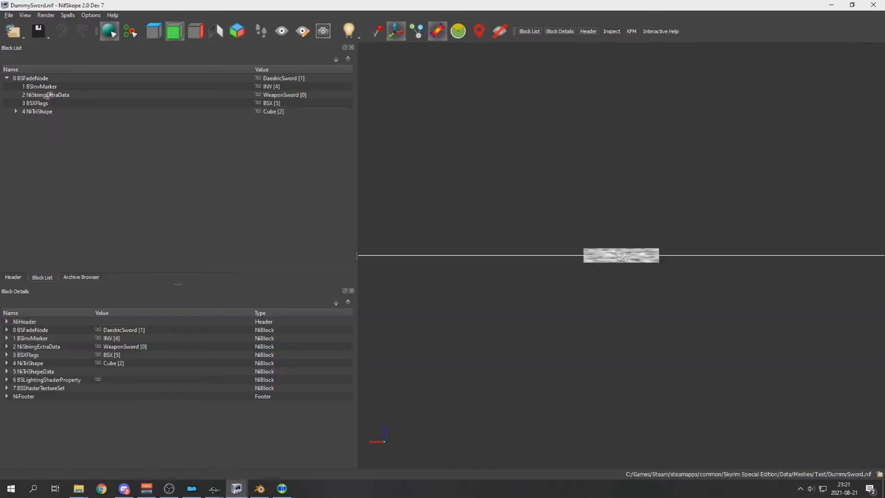
click(59, 81)
key(ctrl+shift+v)
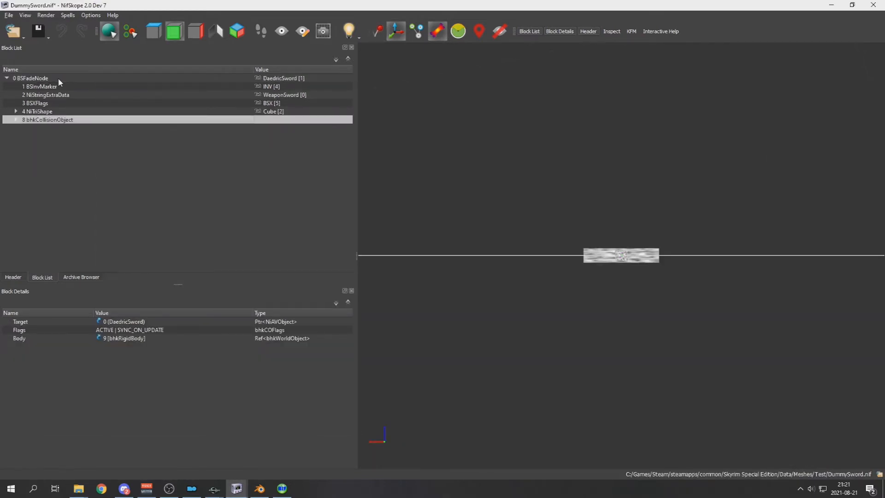
click(45, 80)
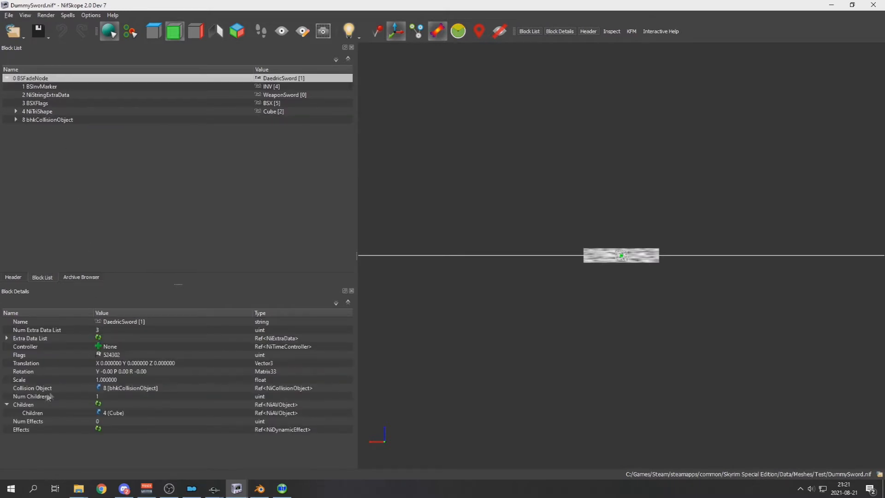
click(68, 16)
mouse_move(83, 47)
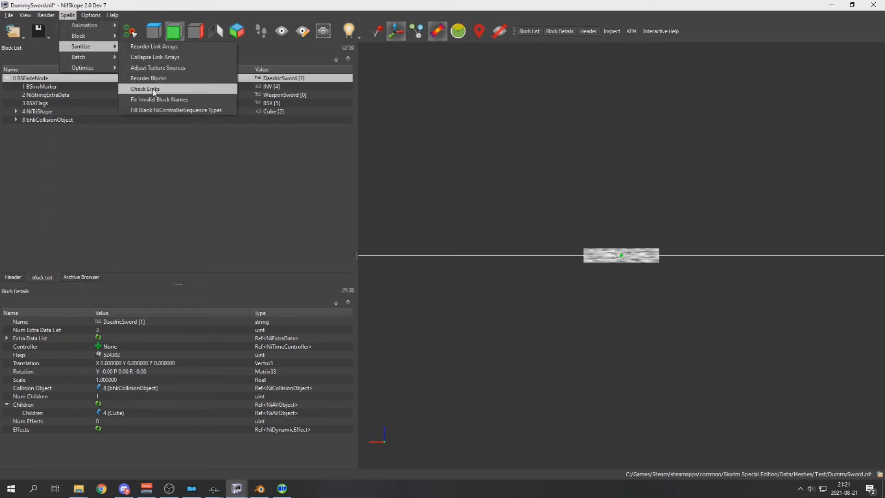
mouse_move(102, 57)
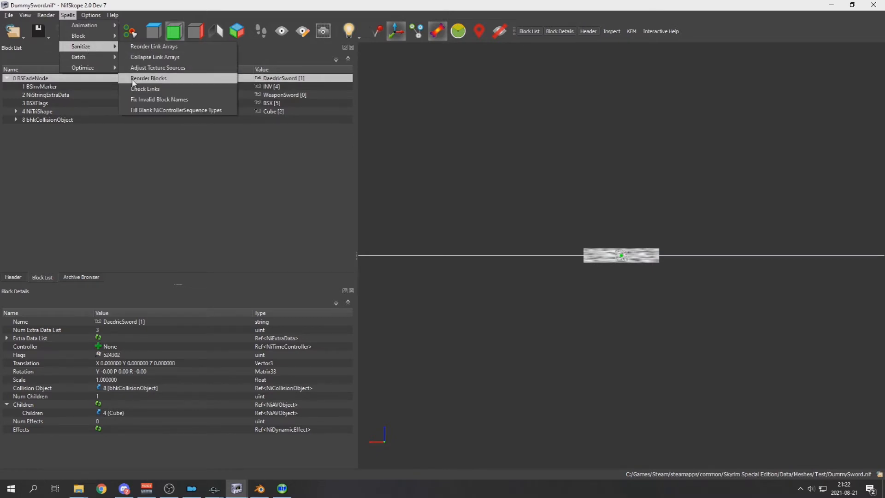
click(133, 79)
click(170, 12)
- Expand the pasted bhkCollisionObject, display the collision shape around the sword to inspect its placement, and save DummySword.nif
click(17, 119)
click(25, 128)
click(37, 138)
click(46, 119)
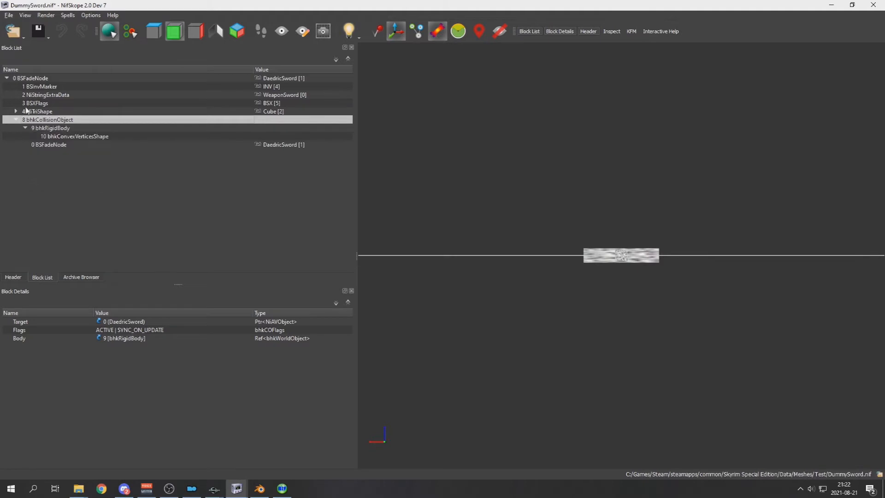
click(378, 37)
drag(415, 106, 494, 189)
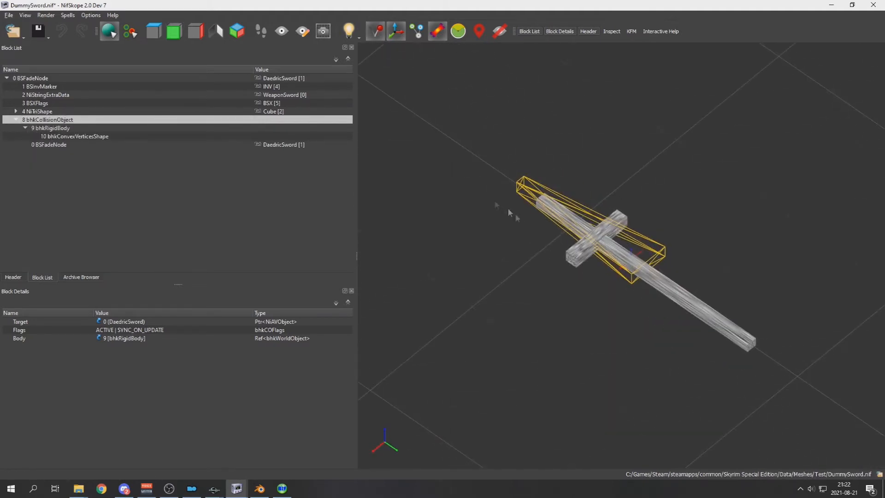
click(38, 31)
- Launch Skyrim Special Edition through SKSE and load the test cell with the console command coc TestShaderCell
click(883, 491)
double_click(685, 306)
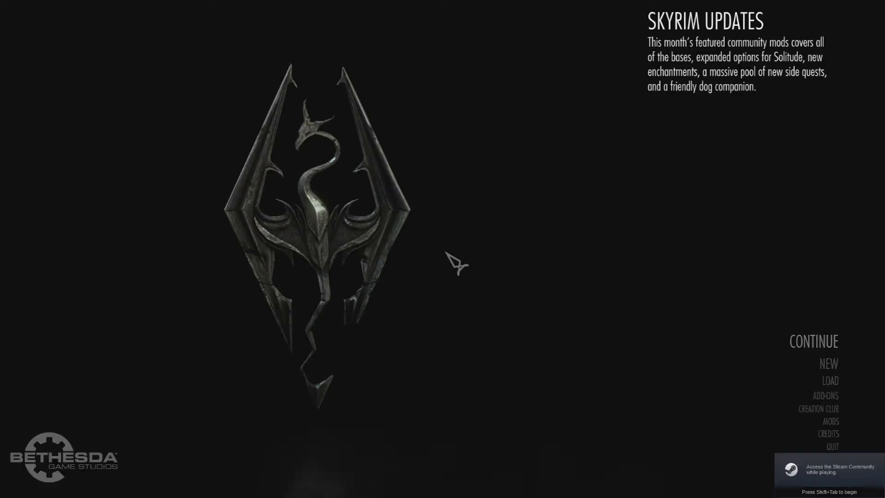
text(co)
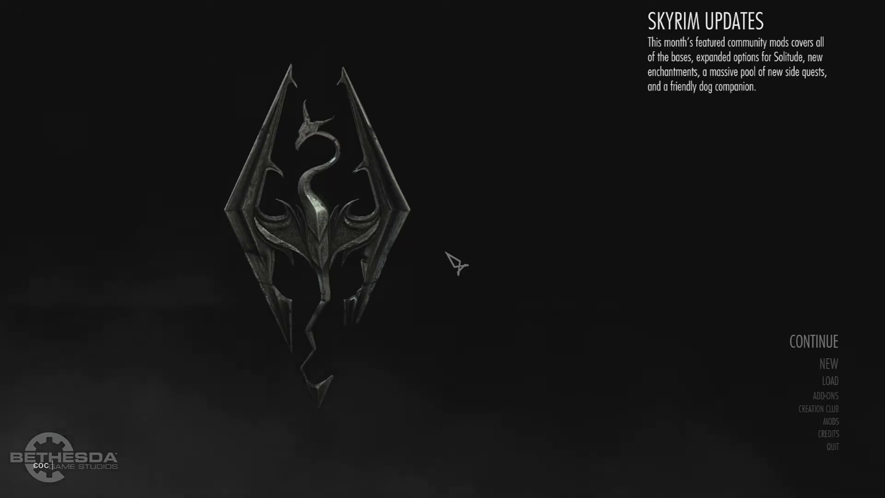
text(TestShaderCell)
key(Return)
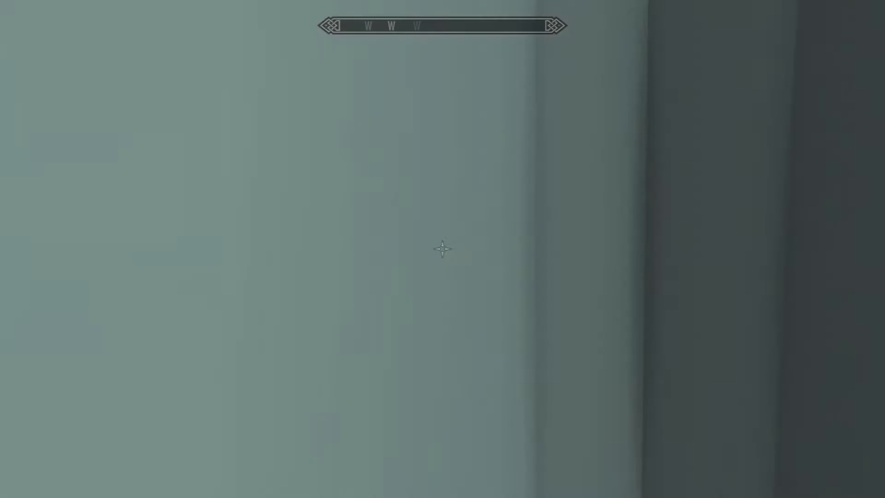
- Search the game console with help Dummy and give the player the Dummy Sword with player.additem 500D567
key(grave)
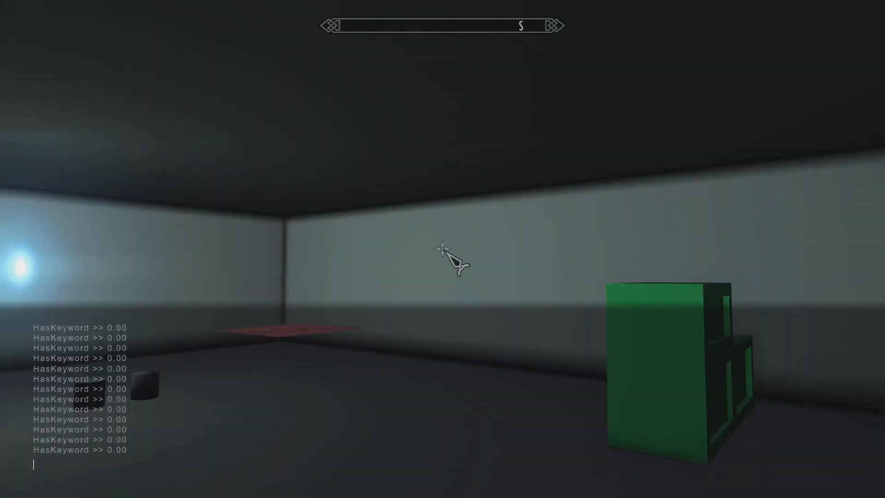
text(help Dummy)
key(Return)
text(h)
key(BackSpace)
text(player.additem )
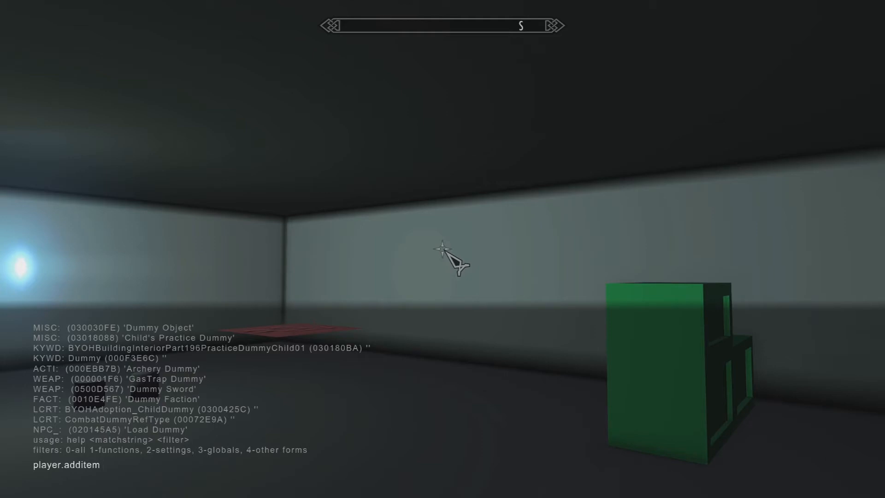
text(500D567)
key(Return)
key(grave)
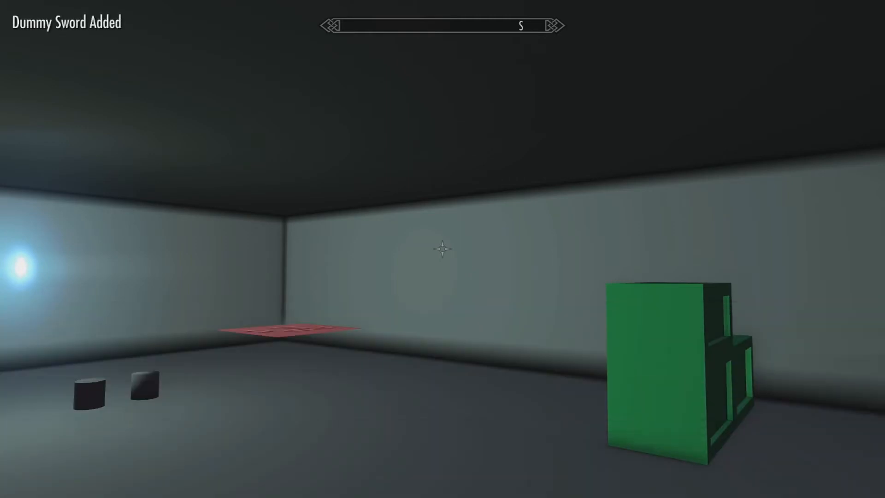
- Drop the Dummy Sword from the inventory's weapons to test its collision, and exit the game
key(i)
click(28, 307)
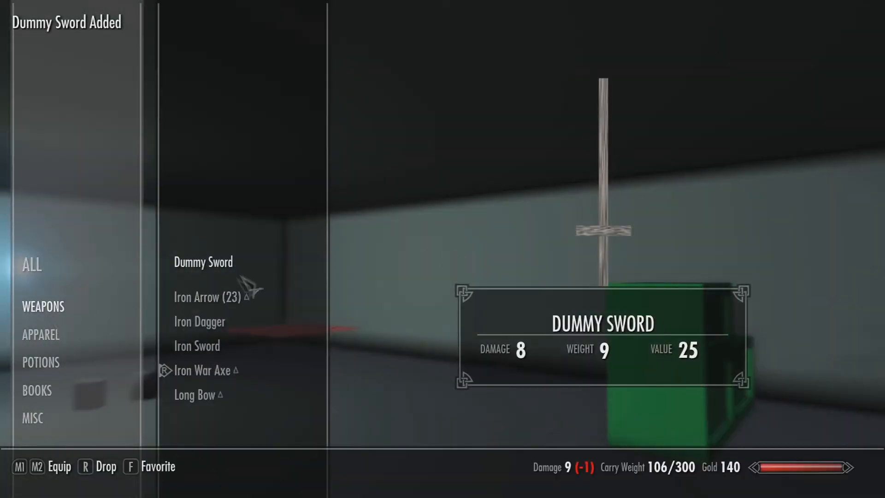
key(r)
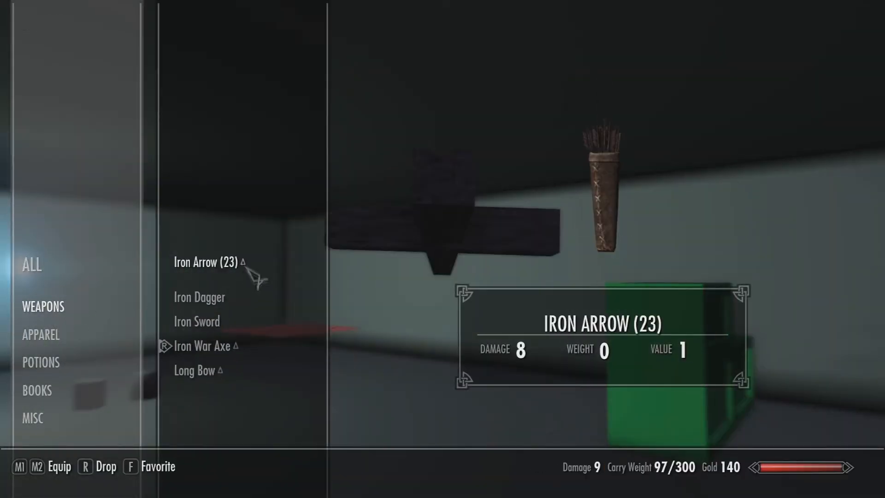
key(grave)
key(grave)
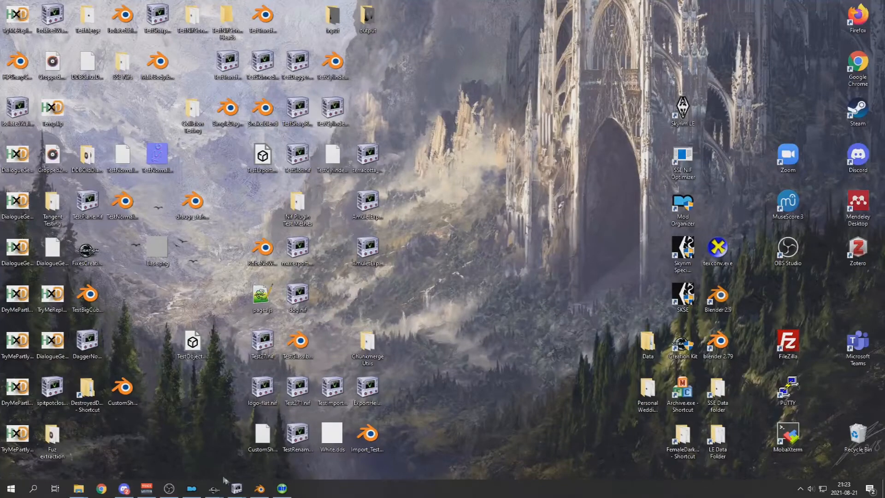
- Switch back to DummySword.nif in NifSkope and run the Reorder Blocks spell, accepting that it cannot be undone
mouse_move(236, 487)
click(449, 449)
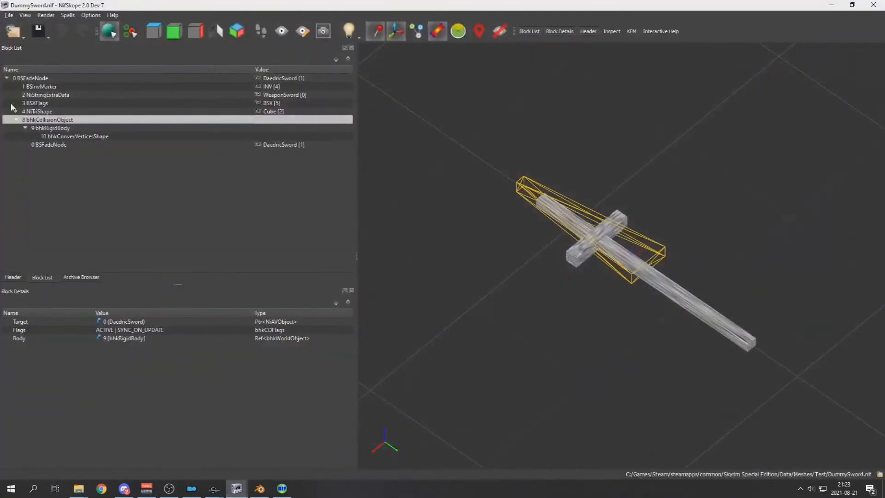
click(68, 15)
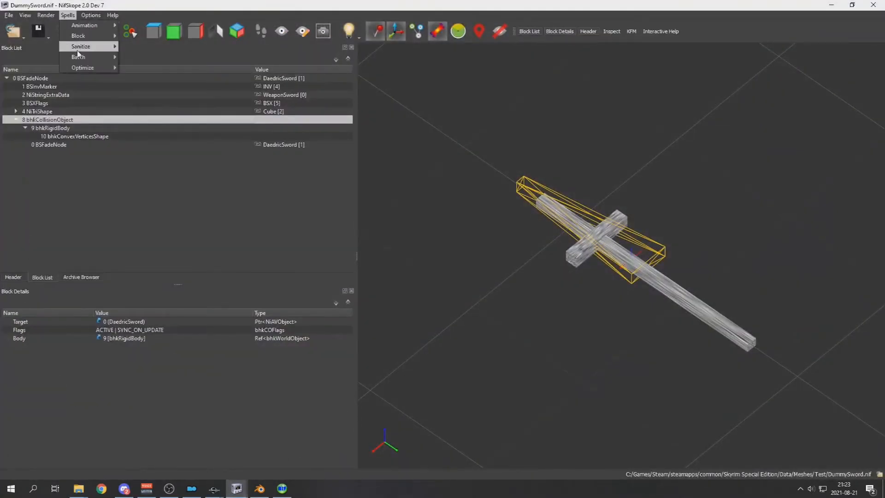
mouse_move(83, 46)
click(148, 89)
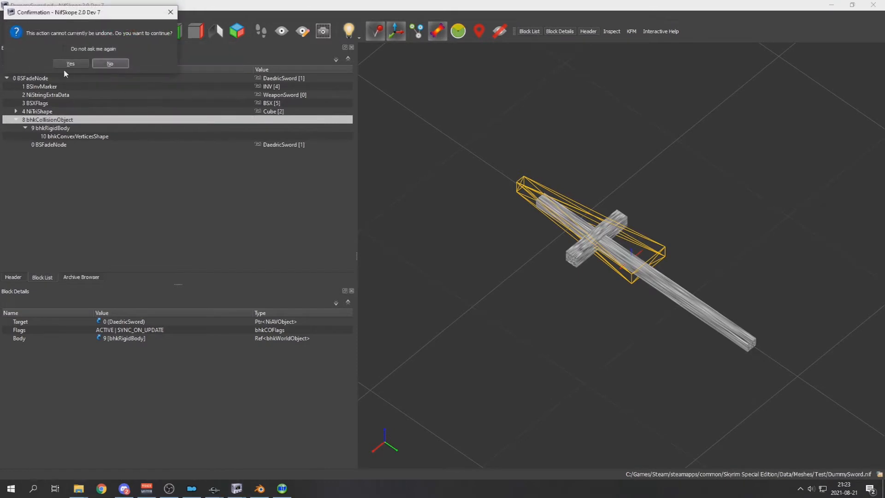
click(71, 62)
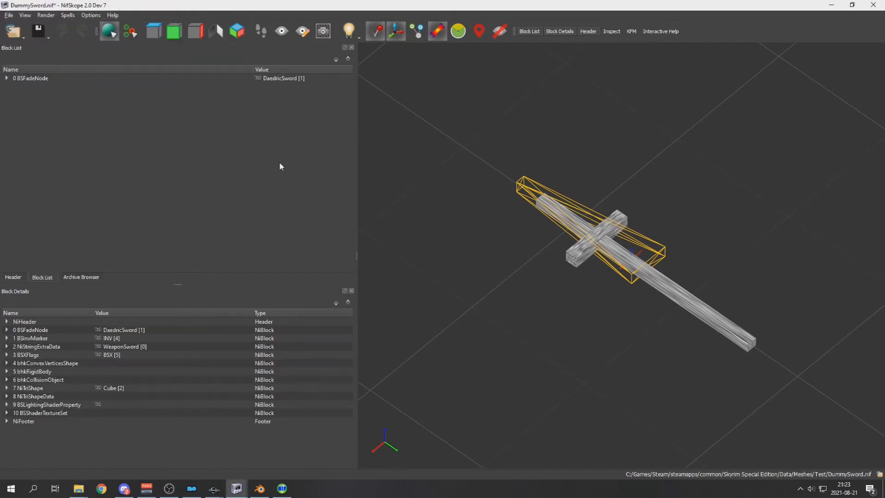
- Expand the BSFadeNode tree down to bhkConvexVerticesShape and examine how the copied collision fits the sword mesh
click(12, 79)
click(6, 79)
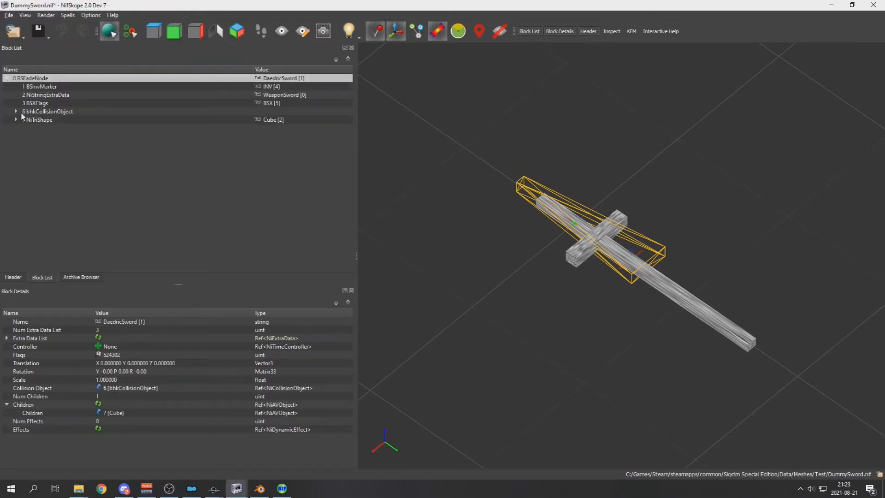
click(23, 112)
click(16, 112)
click(32, 120)
click(24, 120)
click(53, 130)
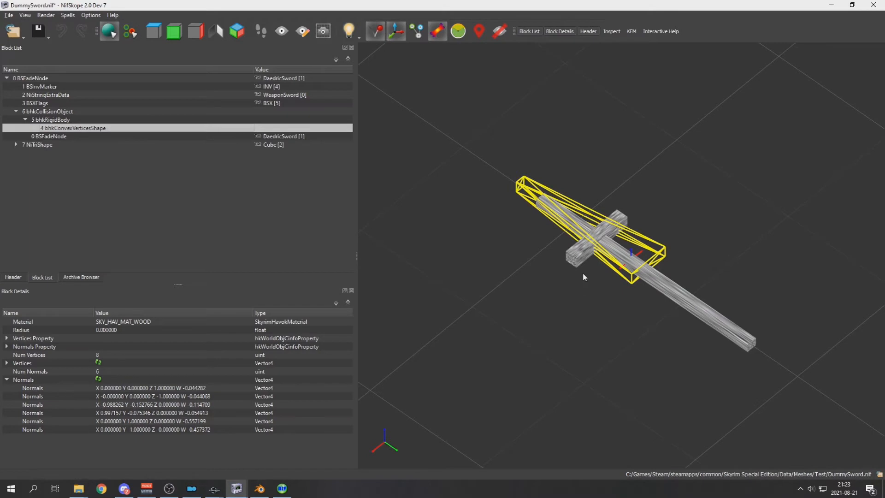
- Generate a convex Havok collision from the Cube NiTriShape with maximum roundoff error 0.250 and collision radius 0.0500
click(46, 145)
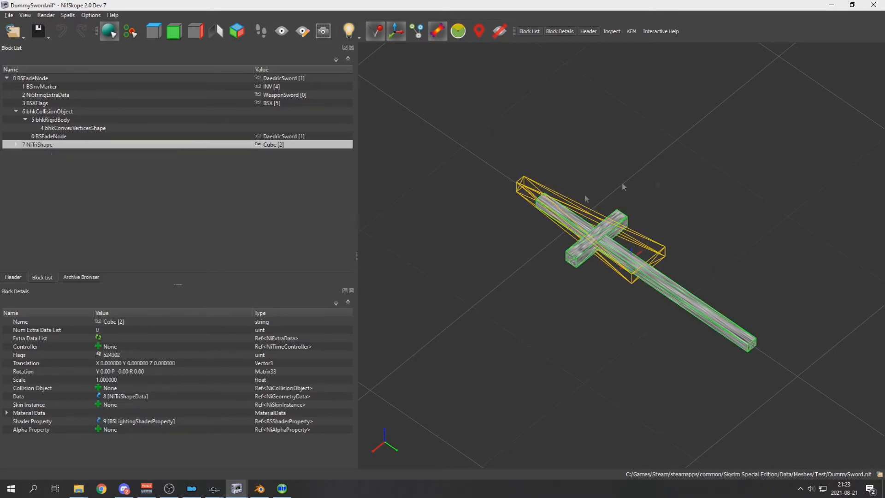
right_click(40, 143)
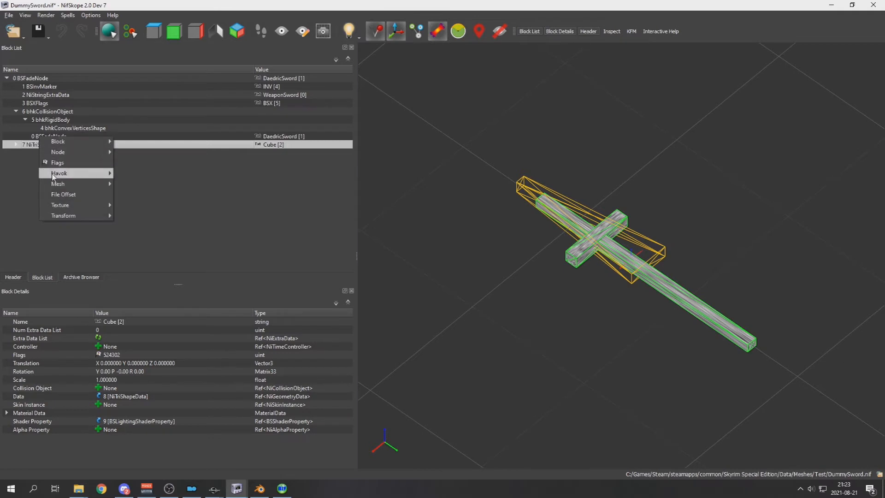
mouse_move(53, 154)
mouse_move(58, 175)
click(165, 173)
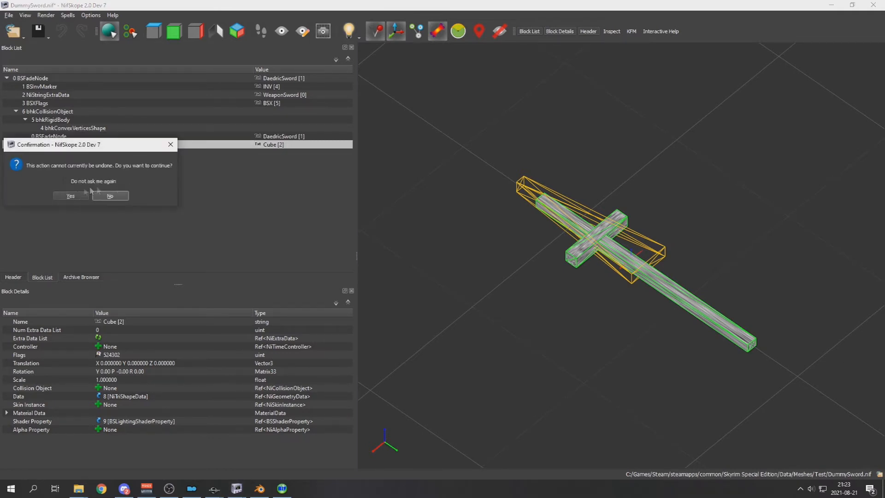
click(74, 196)
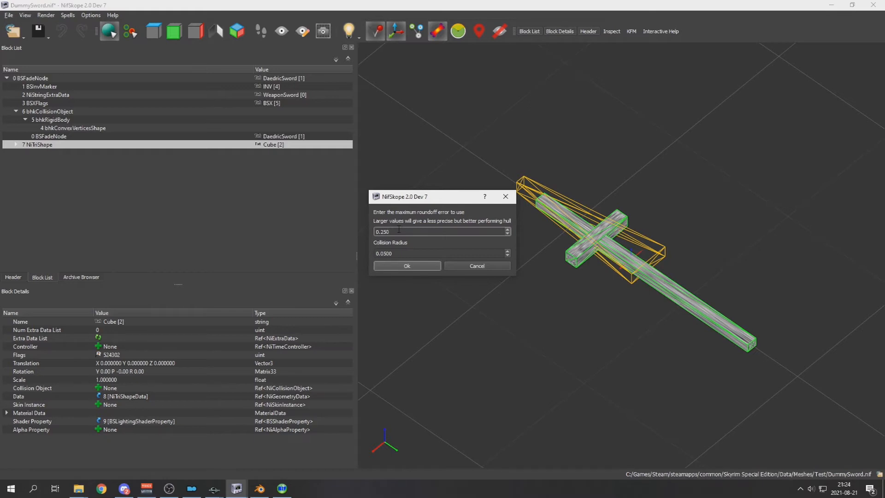
click(408, 267)
click(478, 252)
- Expand the bhkCollisionObject branch and inspect the newly generated bhkConvexVerticesShape around the sword
click(25, 127)
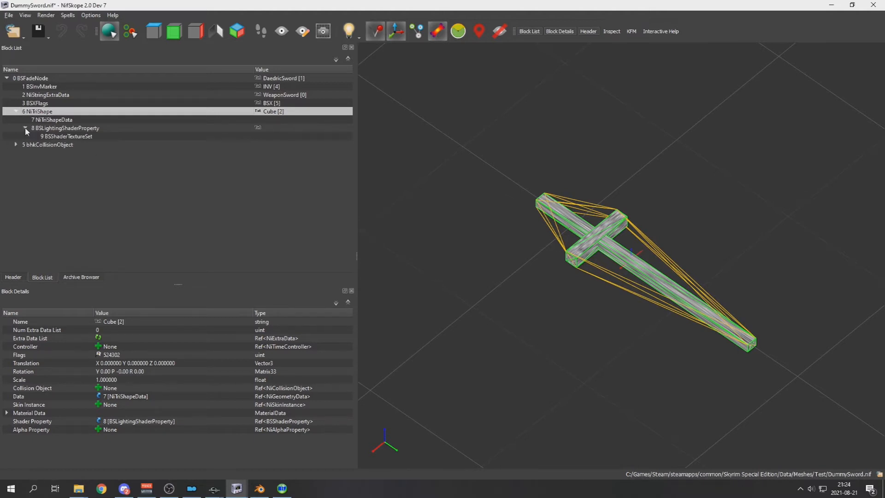
click(16, 144)
click(25, 153)
click(60, 162)
click(68, 16)
click(21, 186)
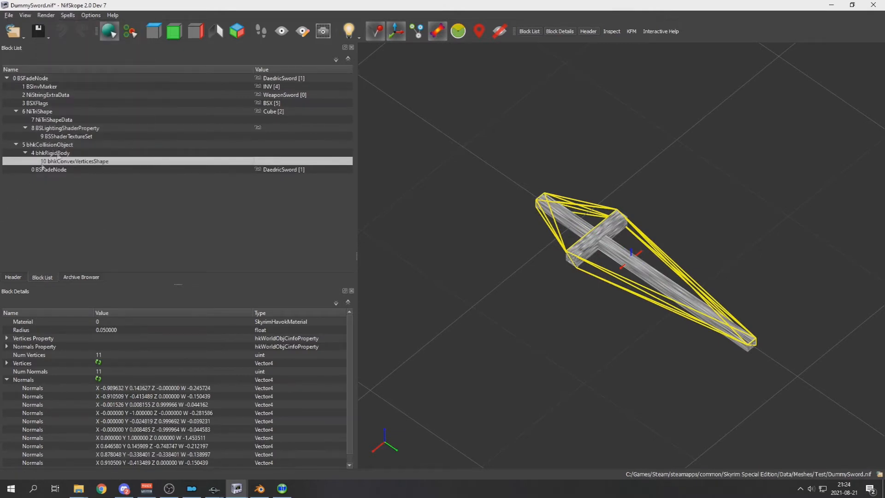
- Run the Reorder Blocks spell on the sword file, accept that it cannot be undone, and save DummySword.nif
click(67, 16)
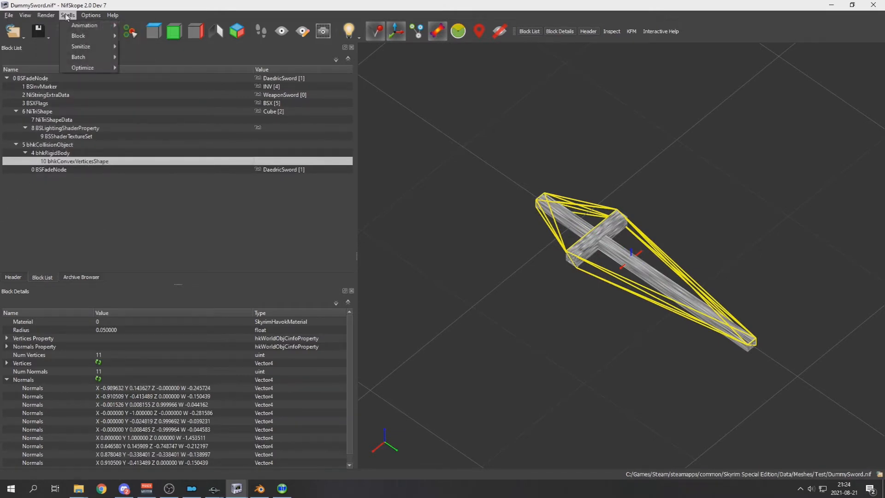
click(68, 15)
click(68, 16)
mouse_move(73, 40)
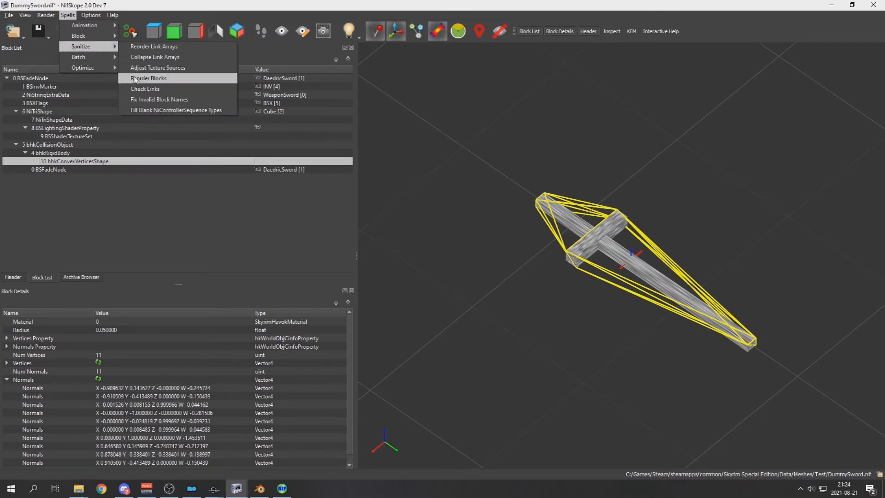
click(152, 78)
click(71, 63)
click(41, 36)
click(44, 46)
- Expand the reordered tree to bhkRigidBody and examine its mass and inertia tensor values
click(6, 78)
click(15, 111)
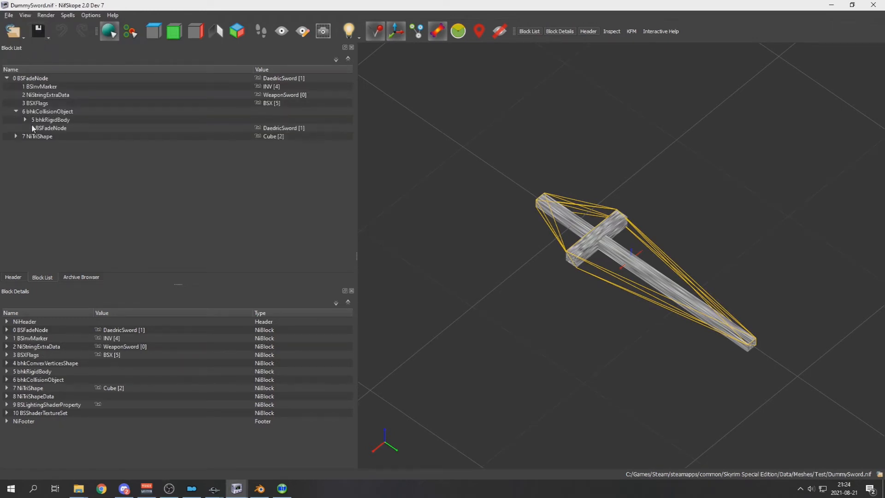
click(26, 120)
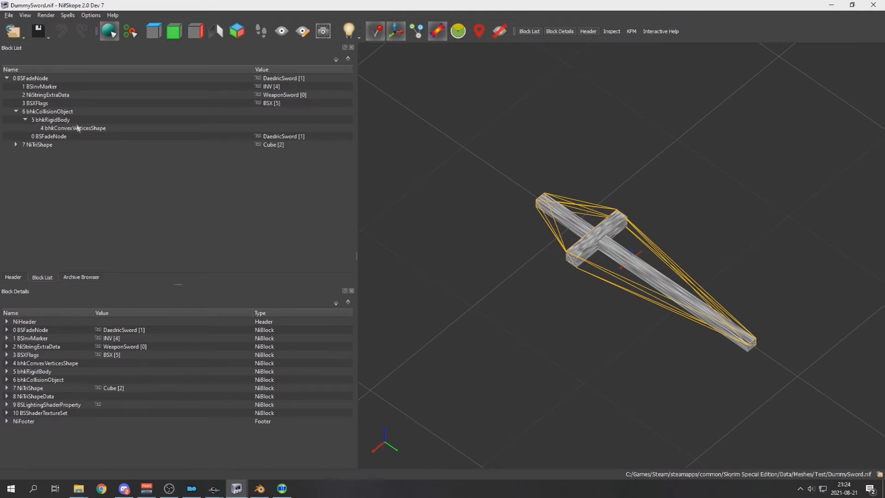
click(73, 112)
click(76, 120)
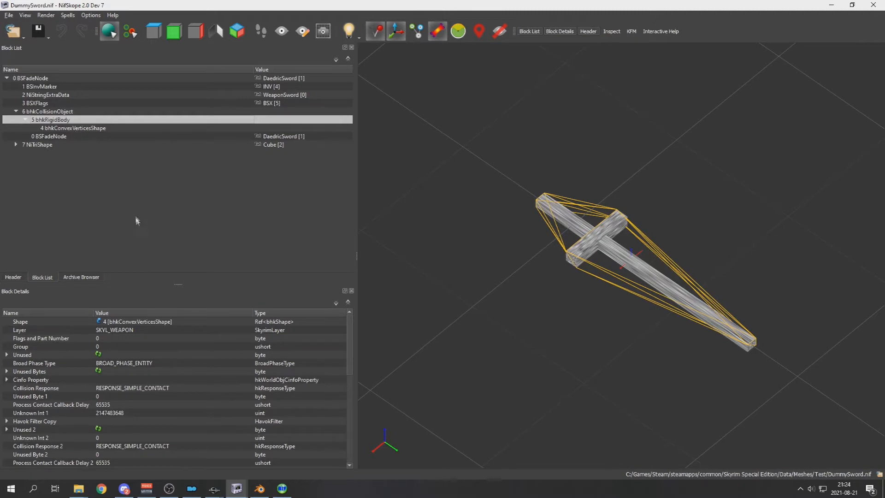
scroll(102, 355, down, 3)
scroll(104, 364, down, 3)
click(98, 372)
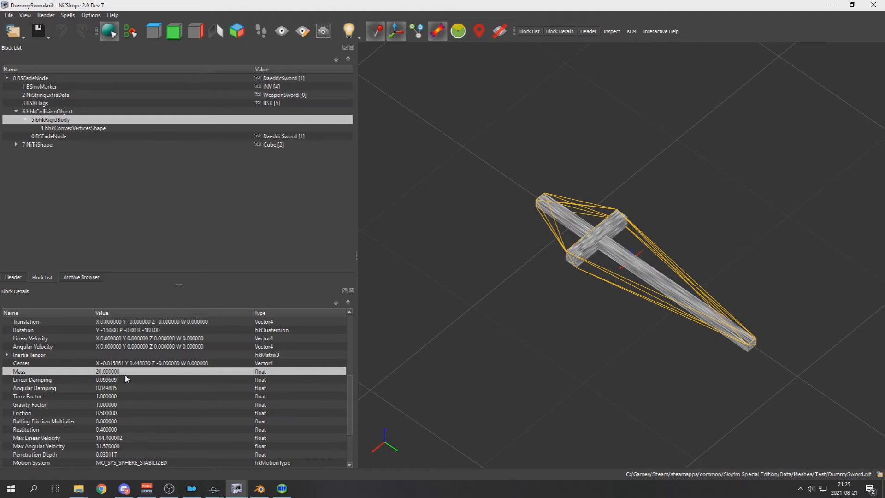
click(6, 357)
scroll(91, 414, down, 1)
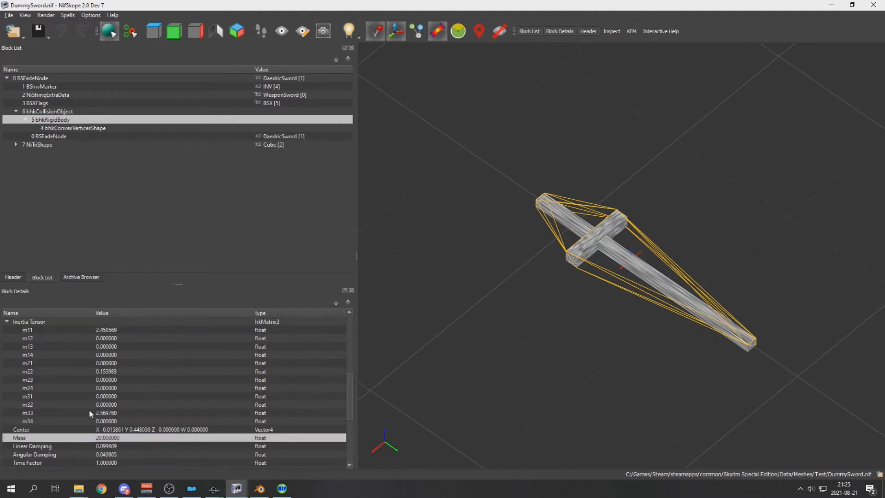
scroll(91, 413, up, 1)
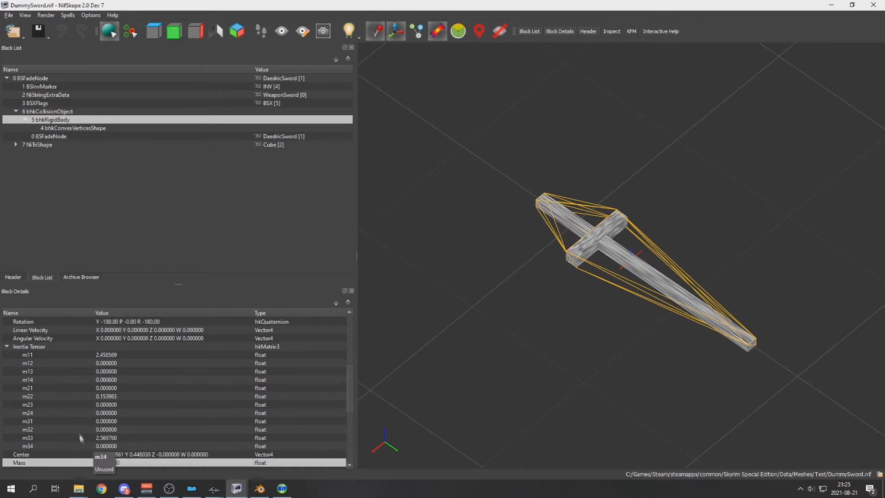
mouse_move(8, 349)
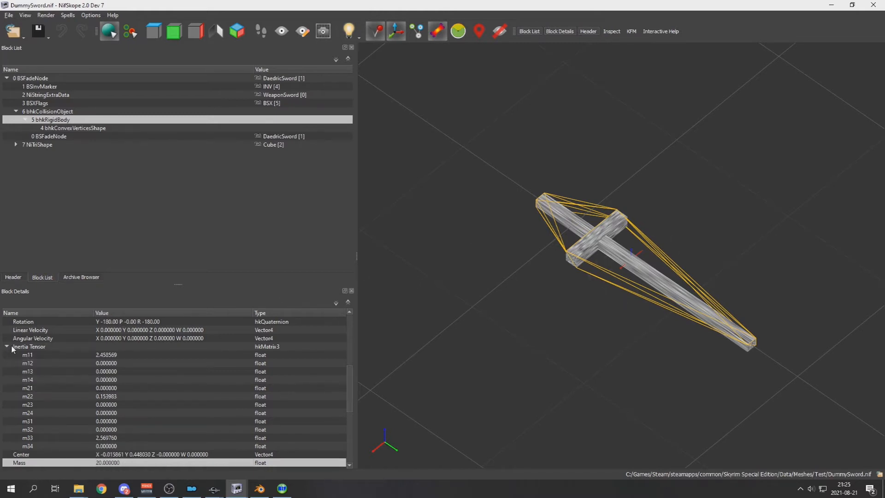
click(10, 346)
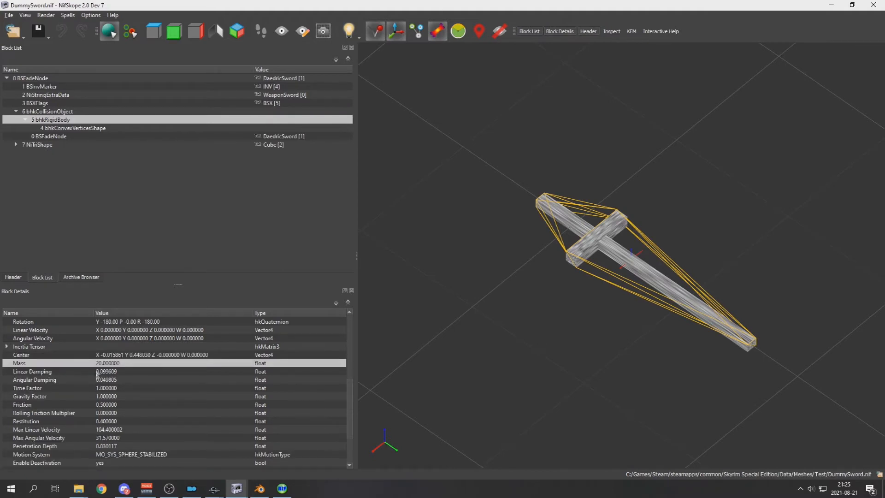
- Review the rigid body's remaining physics properties, including friction and gravity factor
scroll(120, 358, down, 2)
scroll(120, 358, up, 1)
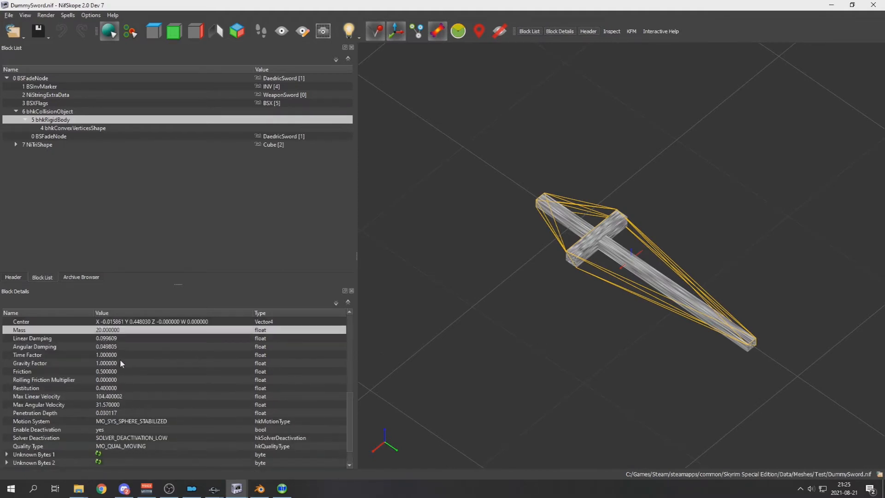
click(84, 373)
mouse_move(71, 377)
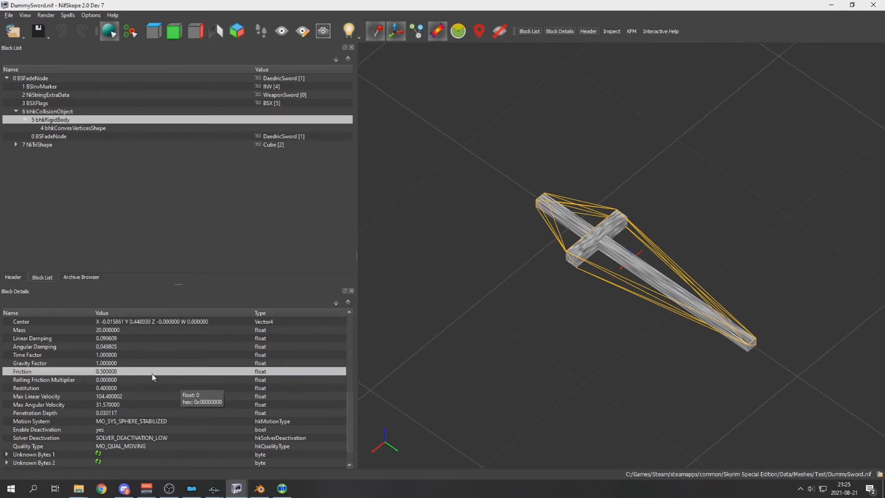
click(113, 364)
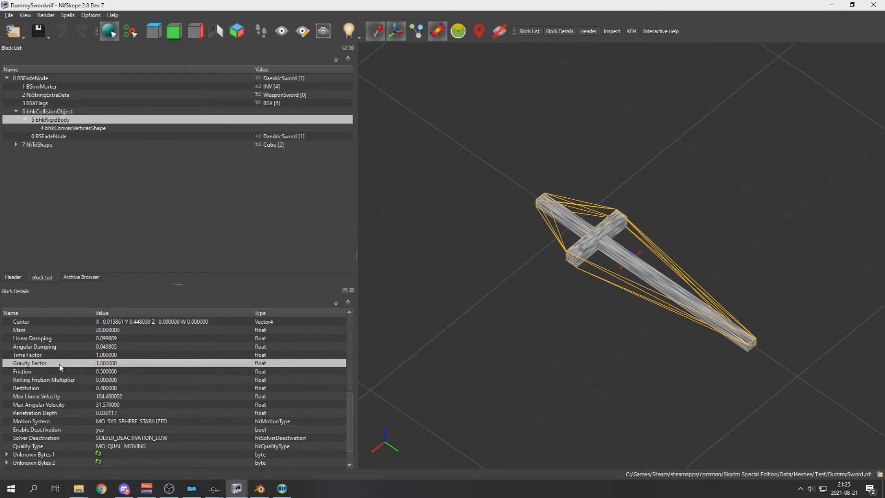
mouse_move(114, 367)
mouse_move(110, 384)
scroll(98, 418, down, 1)
scroll(98, 419, up, 10)
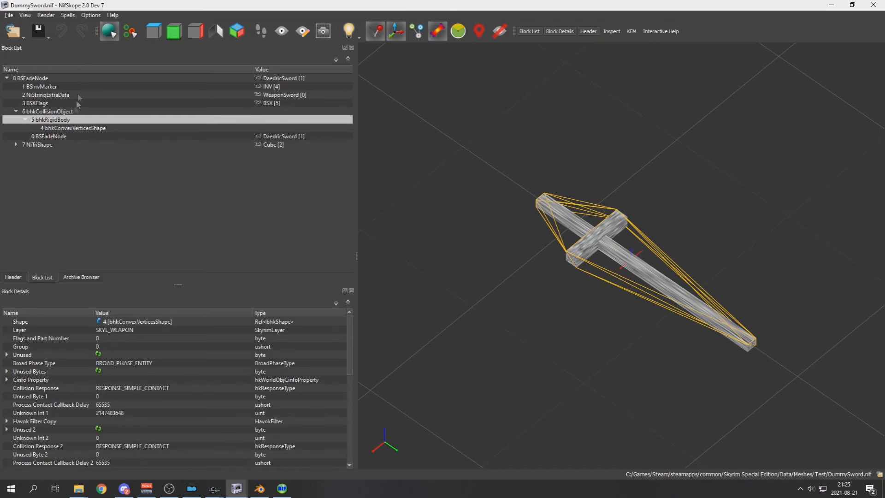
- Examine the radius of bhkConvexVerticesShape and view its collision hull around the sword from several angles
click(72, 128)
click(116, 331)
drag(691, 326, 657, 297)
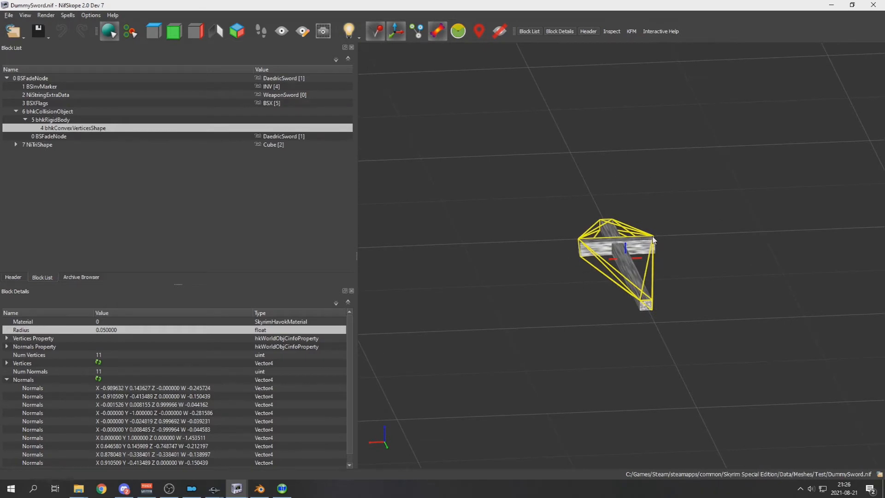
drag(655, 238, 662, 239)
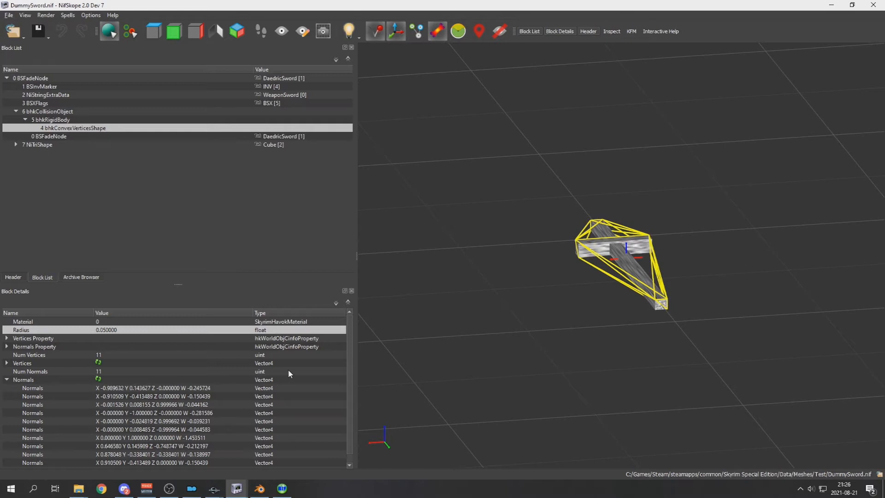
mouse_move(289, 370)
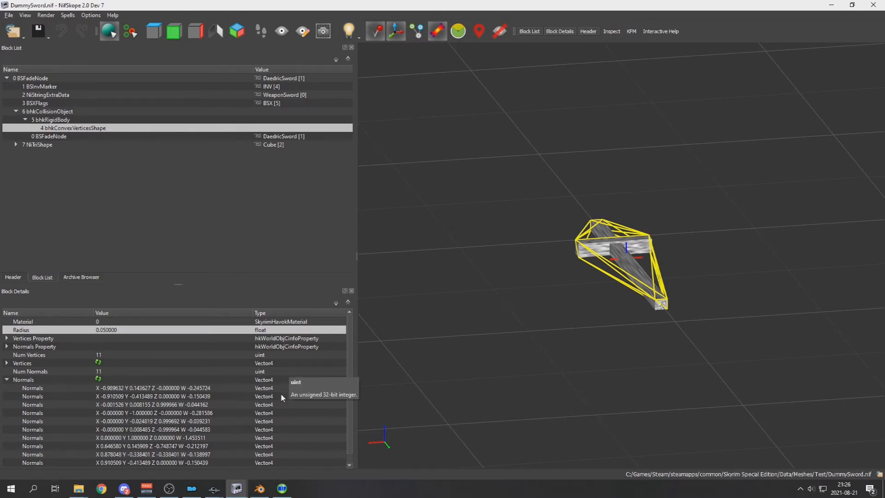
mouse_move(291, 402)
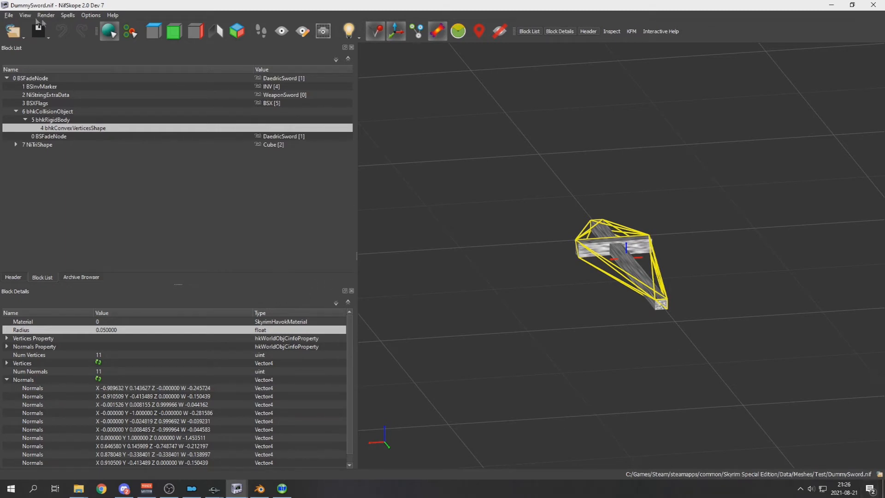
drag(438, 201, 439, 240)
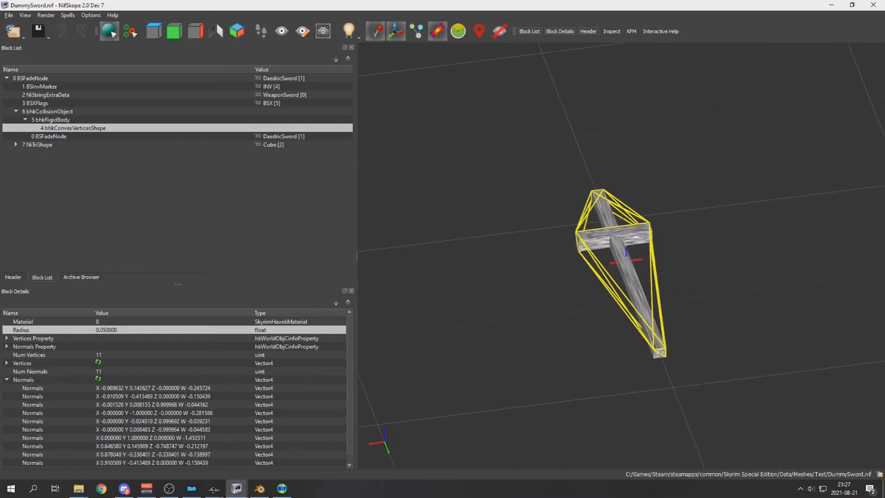
- Launch Skyrim through SKSE from the desktop and load the test cell with the console command coc TestShaderCell
click(883, 488)
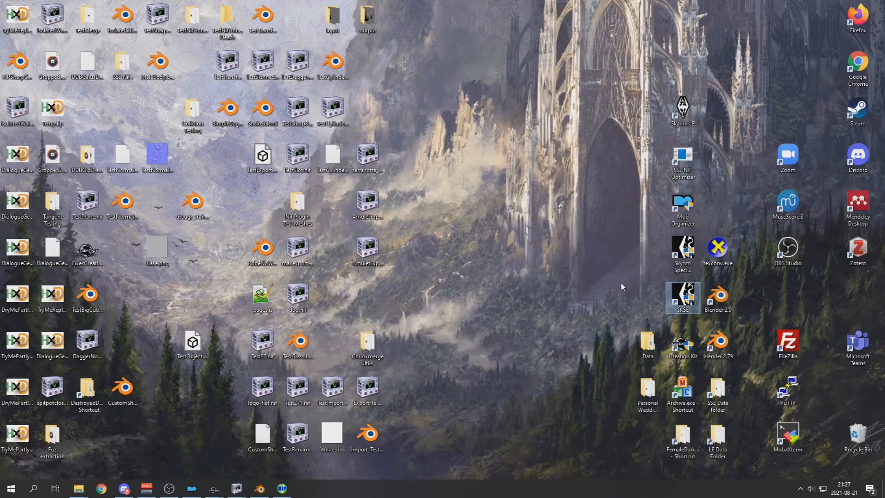
click(630, 297)
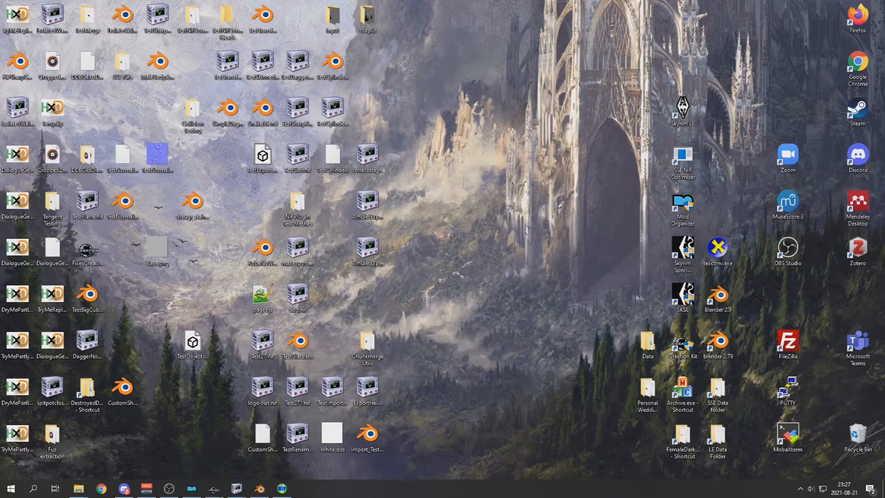
double_click(681, 293)
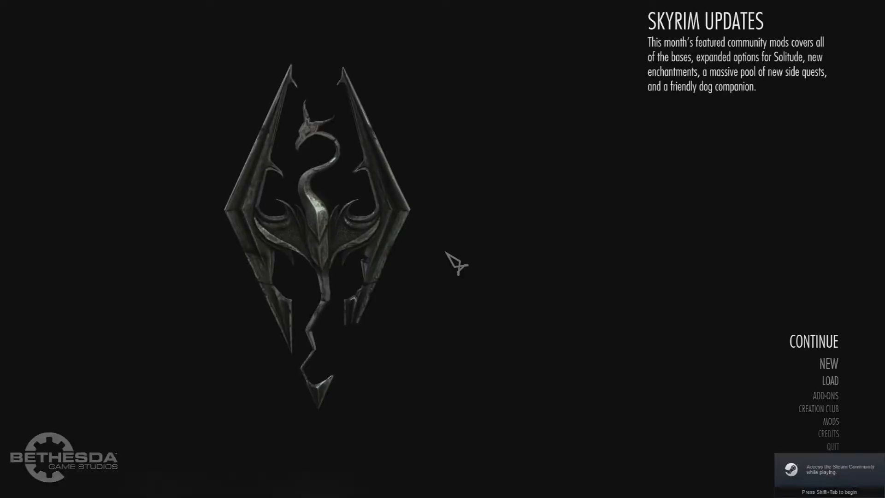
key(grave)
text(coc TestShaderCell)
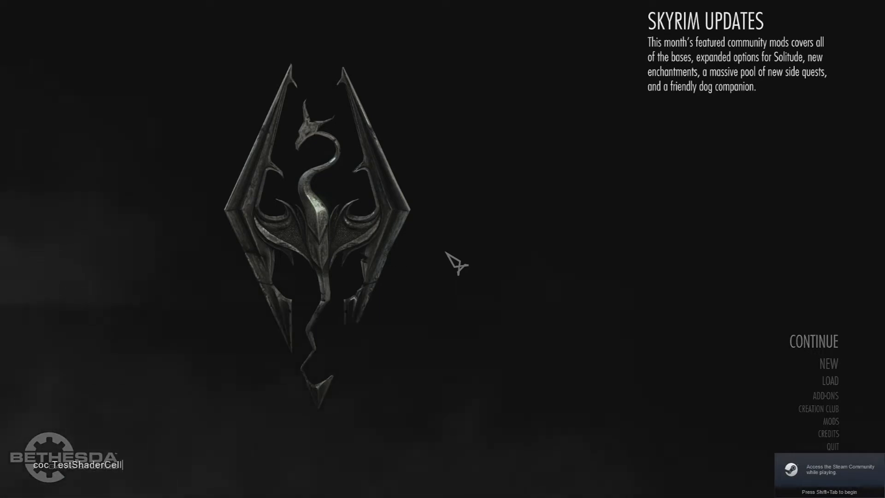
key(Return)
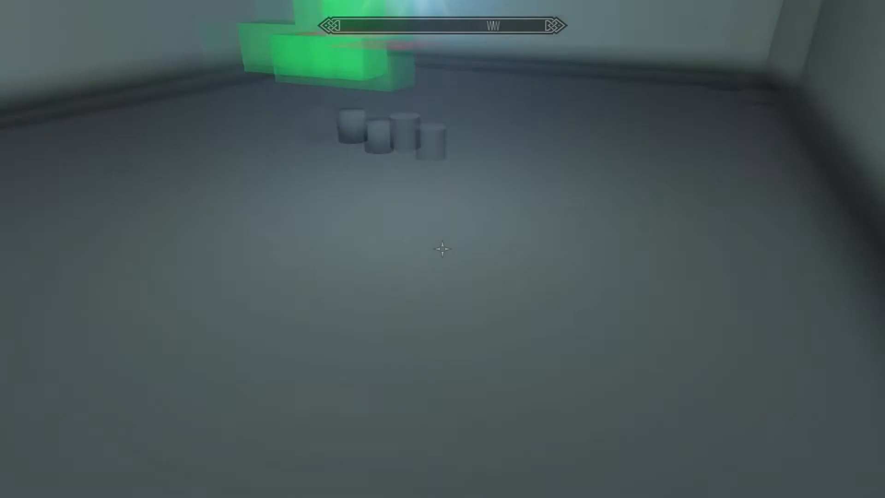
- Look up the Dummy Sword's form ID with the console command help dummy, and add one sword using player.additem 500D567 1
key(w)
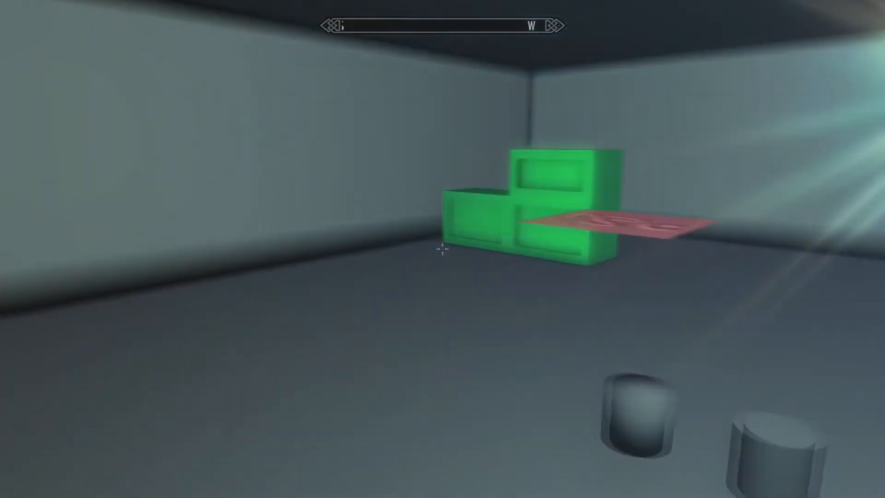
key(a)
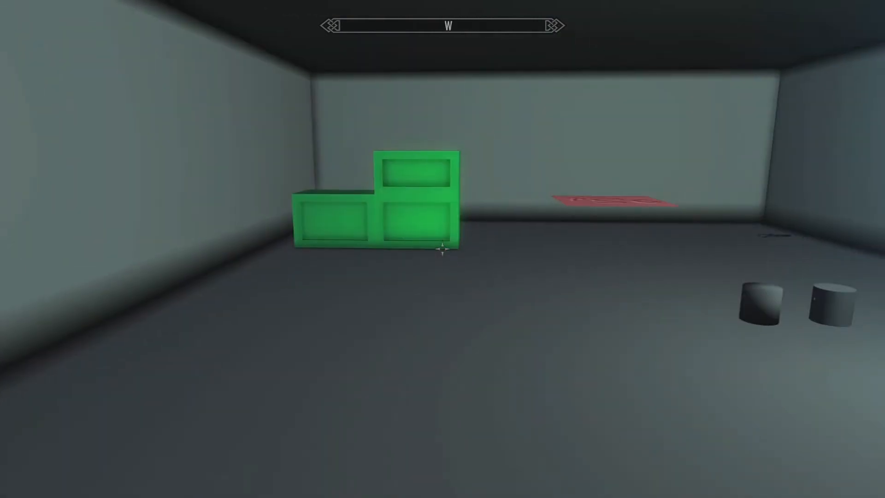
key(grave)
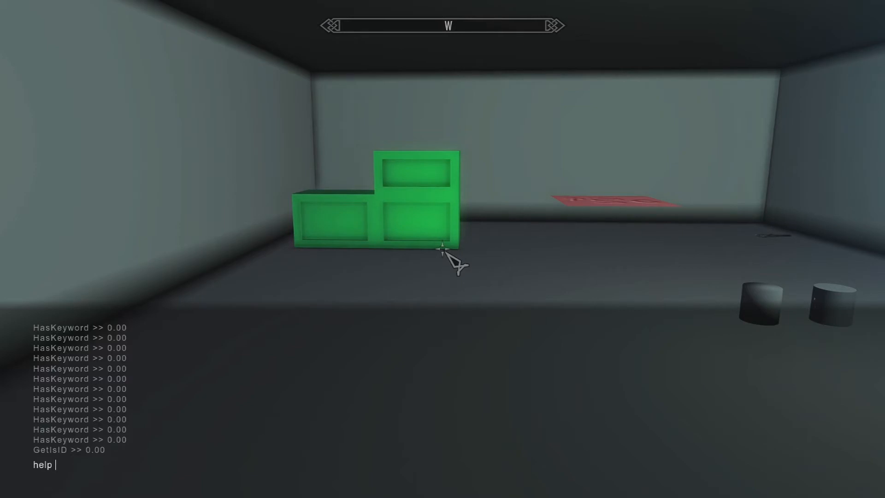
text(mmy)
key(Return)
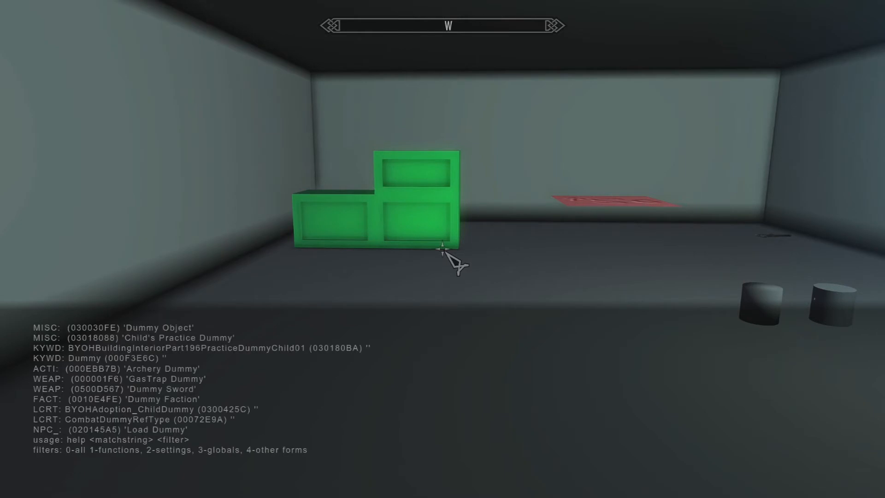
text(player.additem 500D567 1)
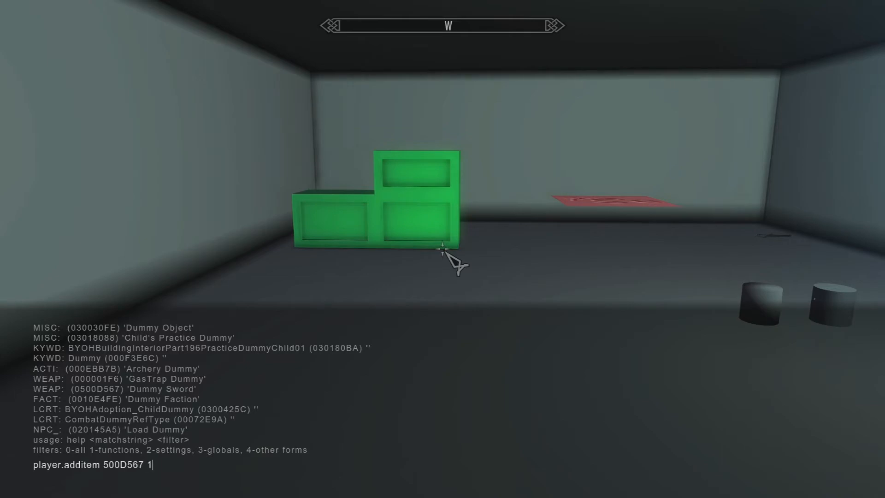
key(Return)
key(grave)
- Drop the Dummy Sword from the inventory onto the floor and view how it lies from the side
key(i)
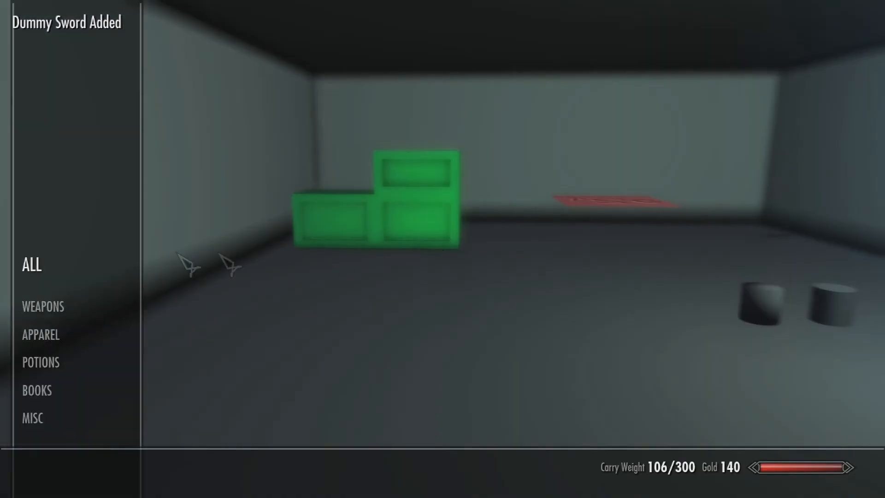
click(65, 305)
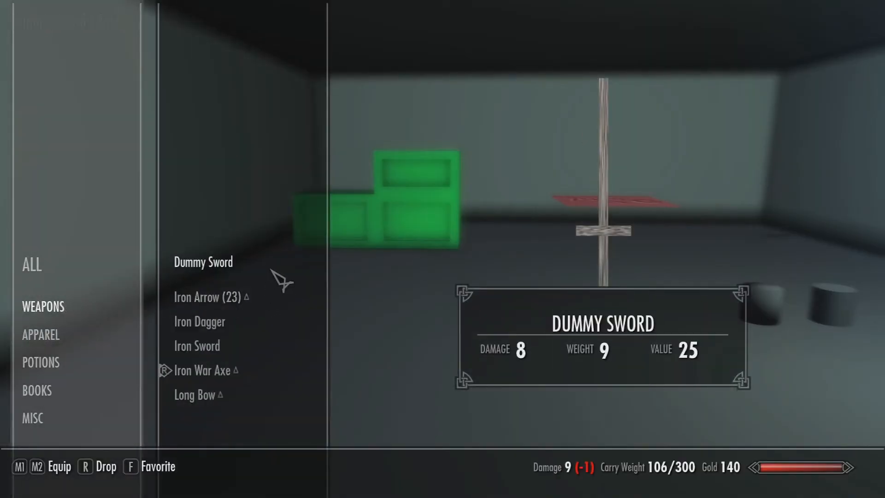
key(r)
key(Tab)
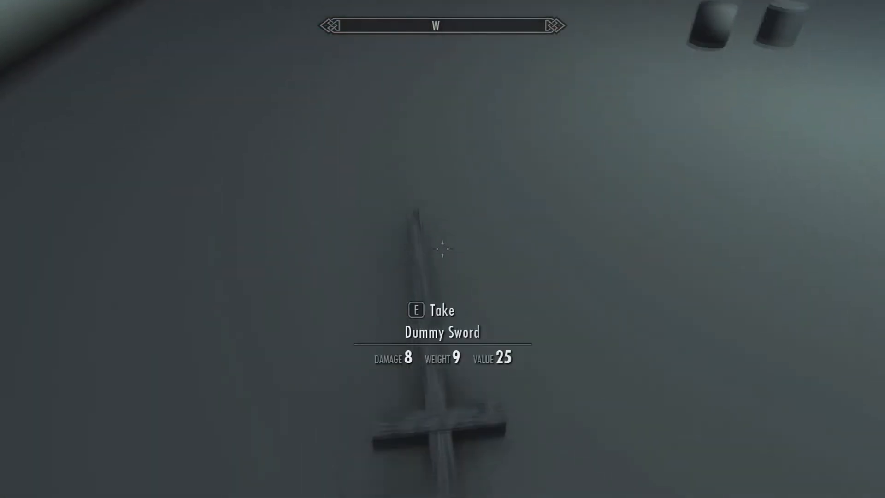
key(s)
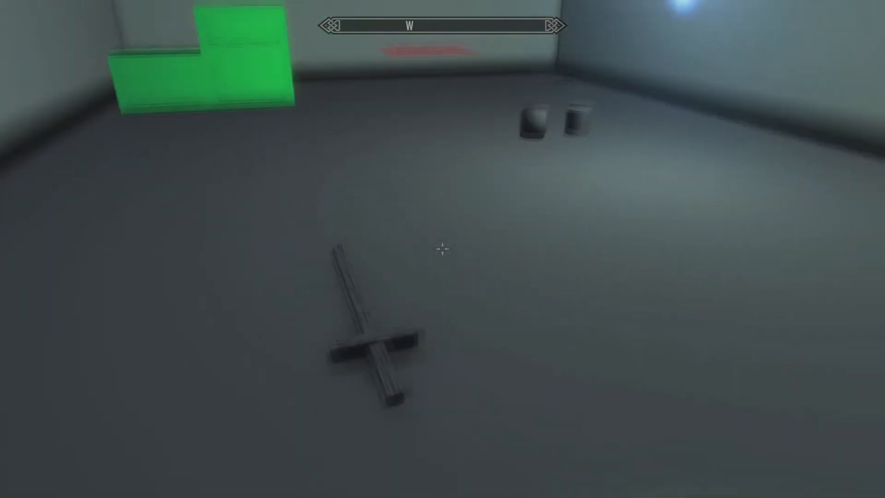
key(a)
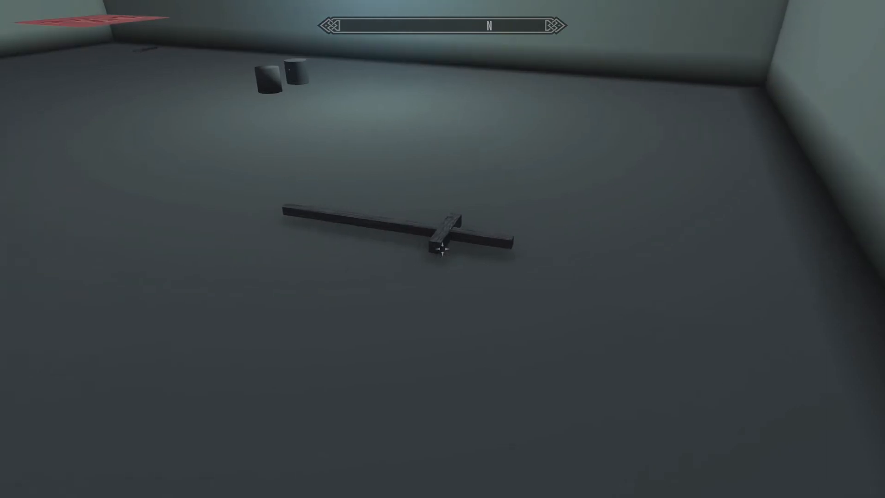
- Run the character into the dropped sword in third person to push it around and test its collision
key(w)
key(f)
key(w)
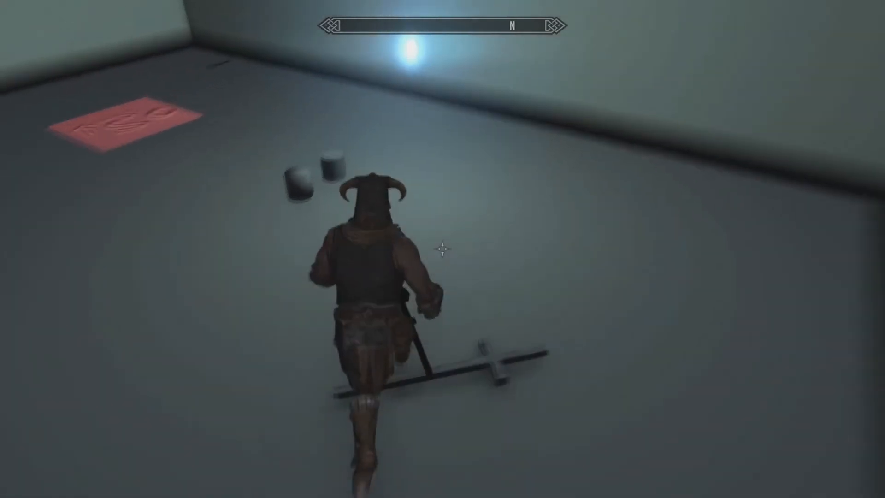
key(s)
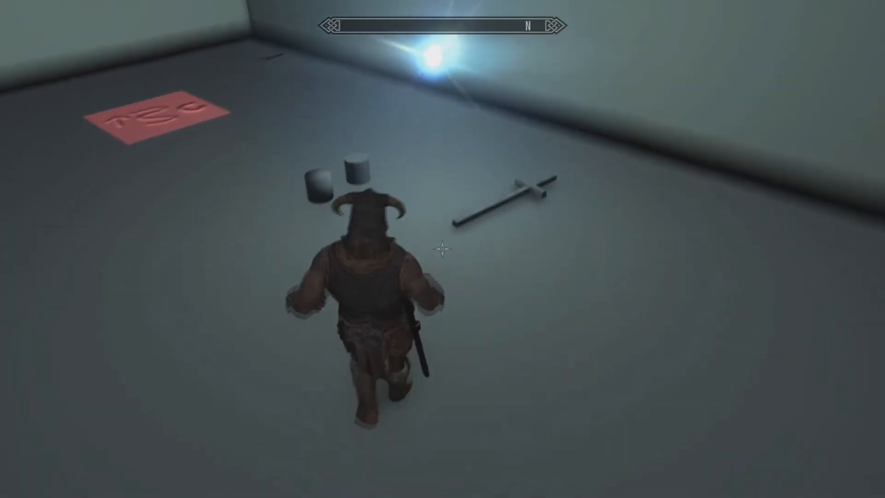
key(a)
key(w)
key(a)
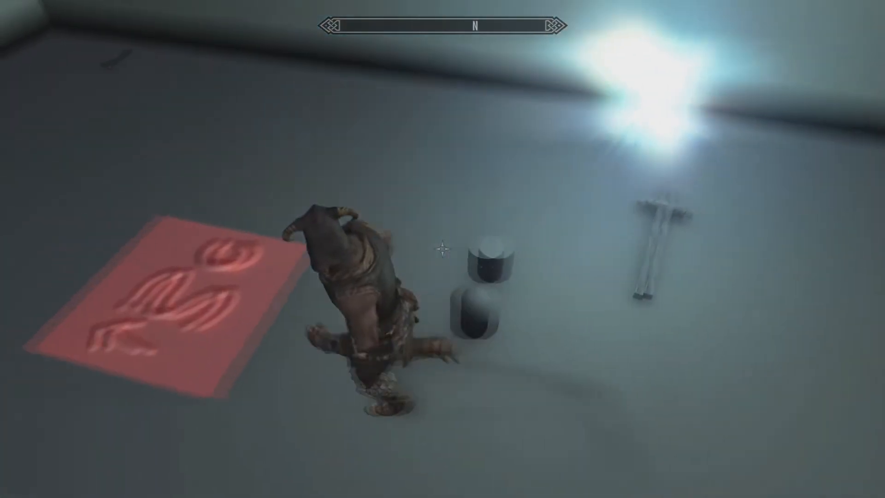
key(w)
key(d)
key(w)
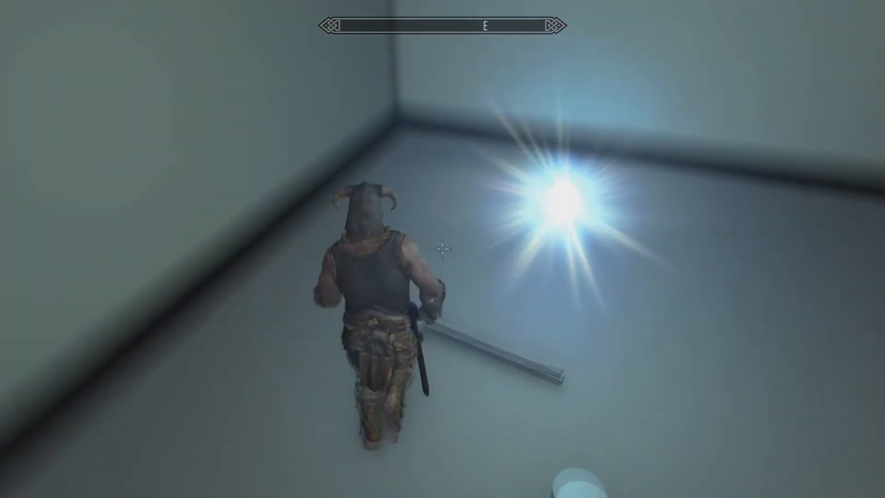
key(s)
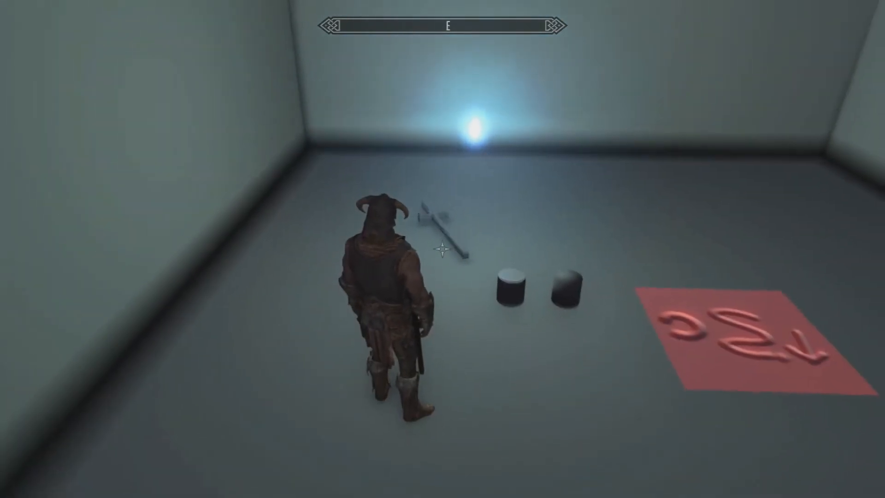
- Equip the Long Bow from the weapons in the inventory
key(i)
click(41, 306)
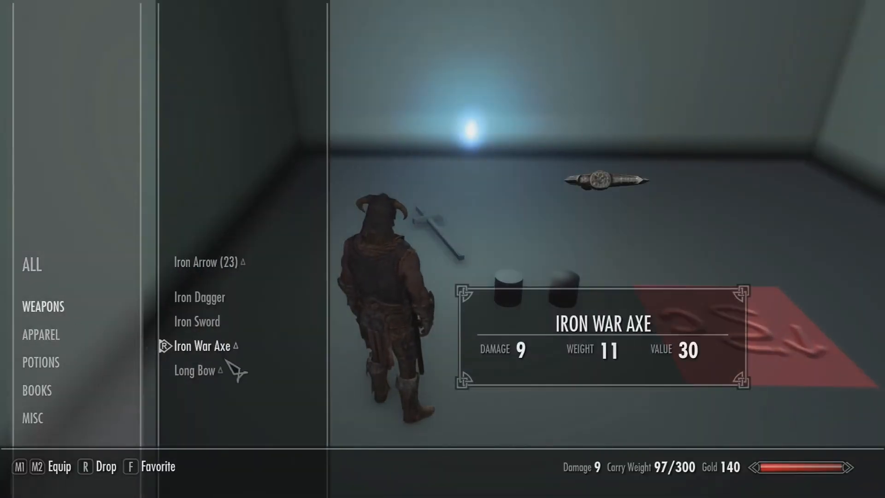
click(198, 370)
key(Tab)
key(i)
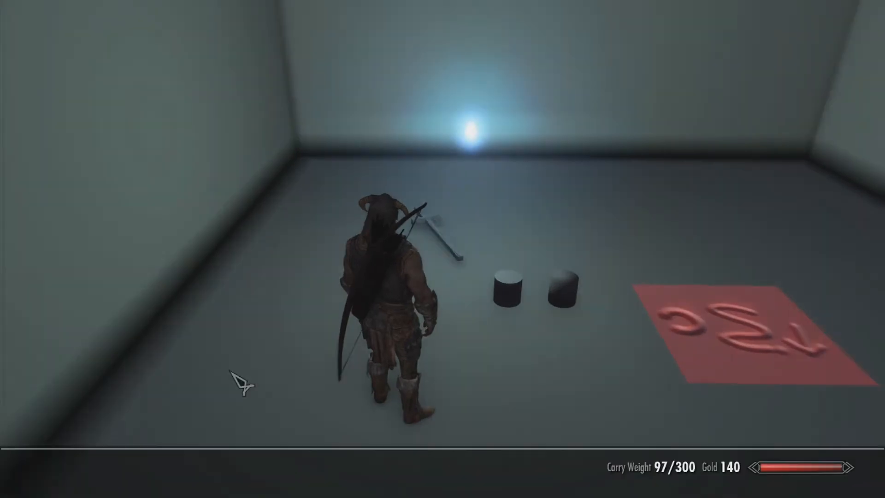
key(Tab)
- Return to first person, draw the bow and shoot iron arrows at the dropped sword to test its impact response
scroll(442, 248, up, 5)
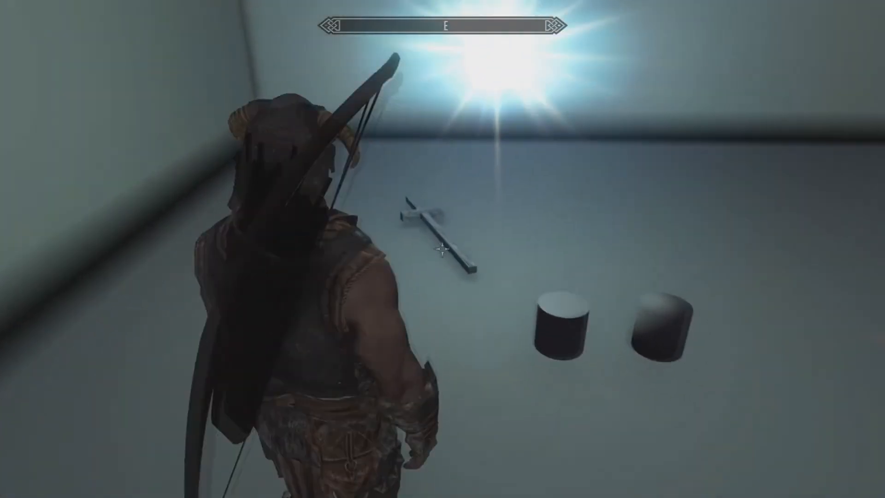
key(r)
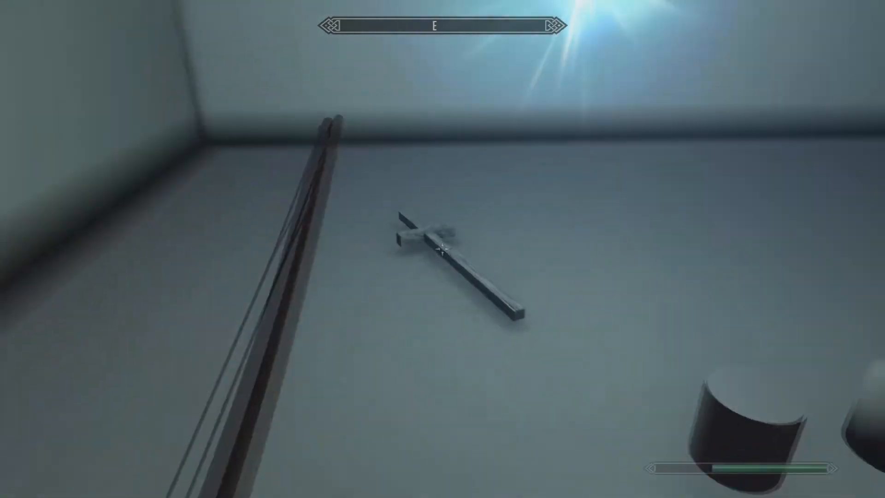
drag(442, 249, 442, 249)
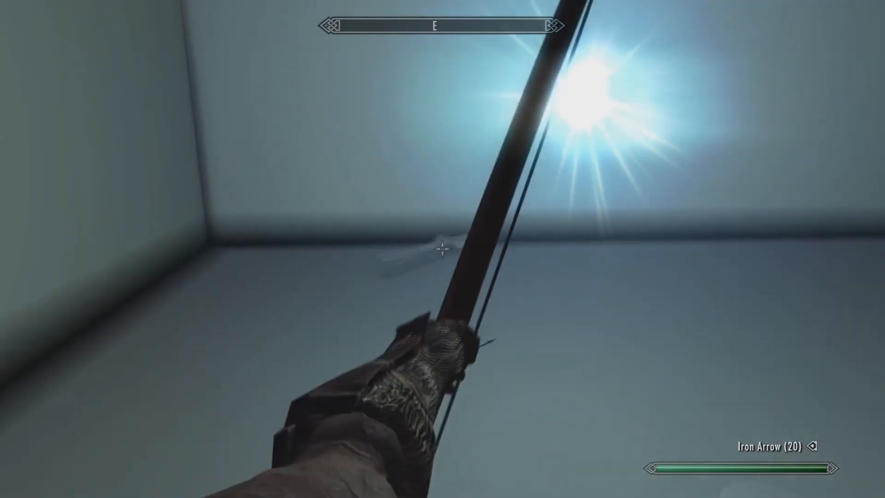
key(w)
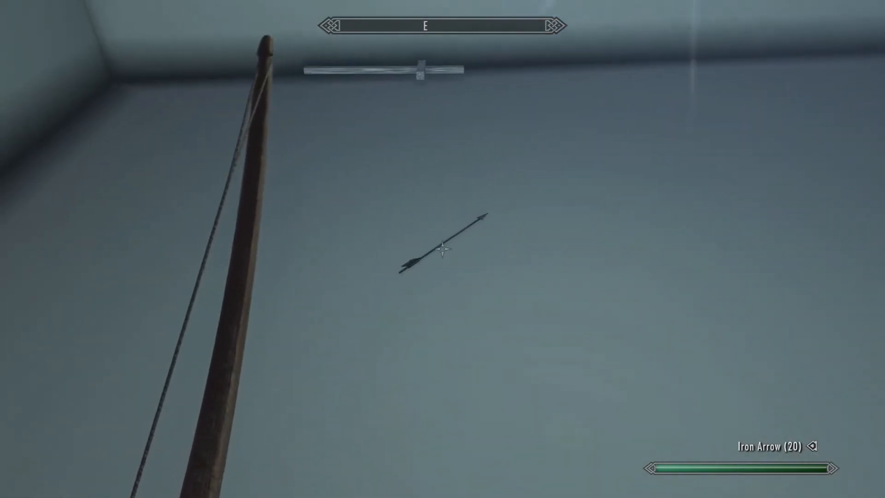
key(w)
- Quit Skyrim with the console command qqq to return to NifSkope
key(grave)
text(ww)
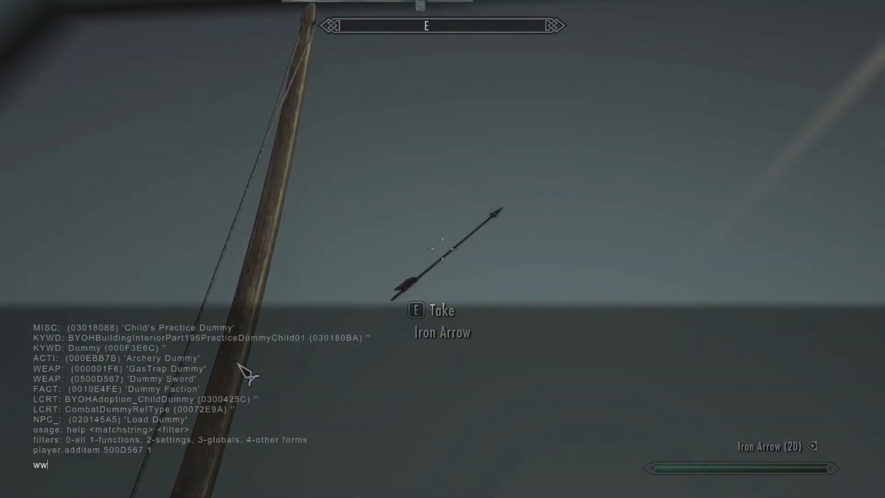
key(BackSpace)
key(BackSpace)
text(qqq)
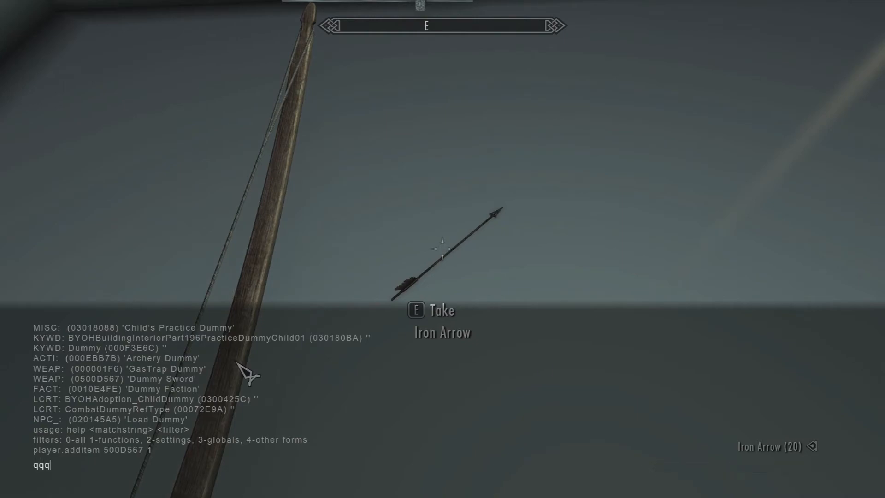
key(Return)
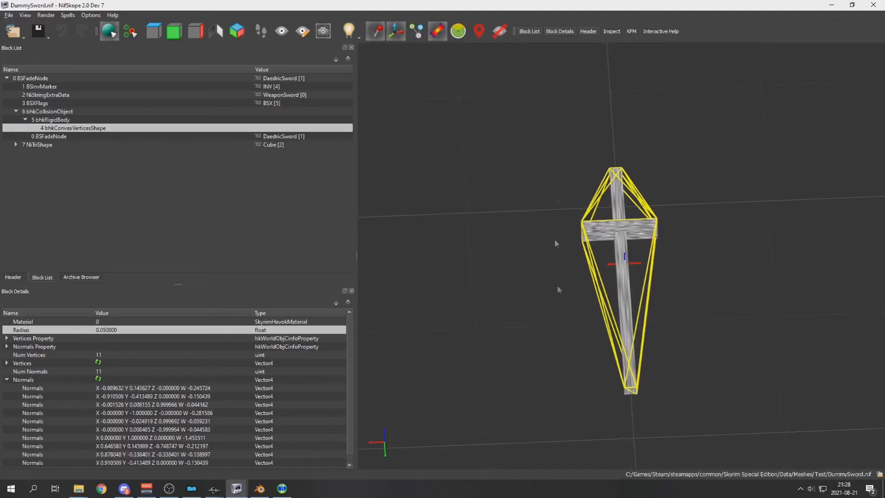
- Open irondaggerNoFX.nif from the TestNifConvert folder in NifSkope and display its collision shapes around the dagger
drag(633, 361, 682, 221)
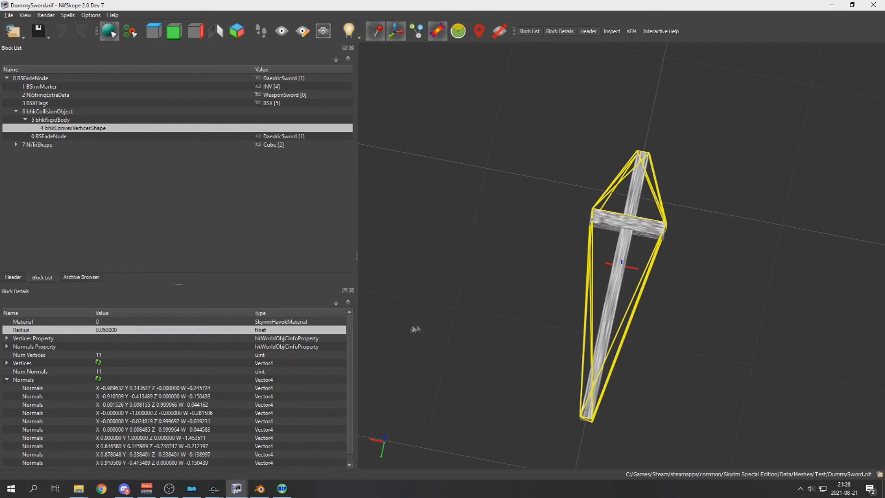
mouse_move(78, 488)
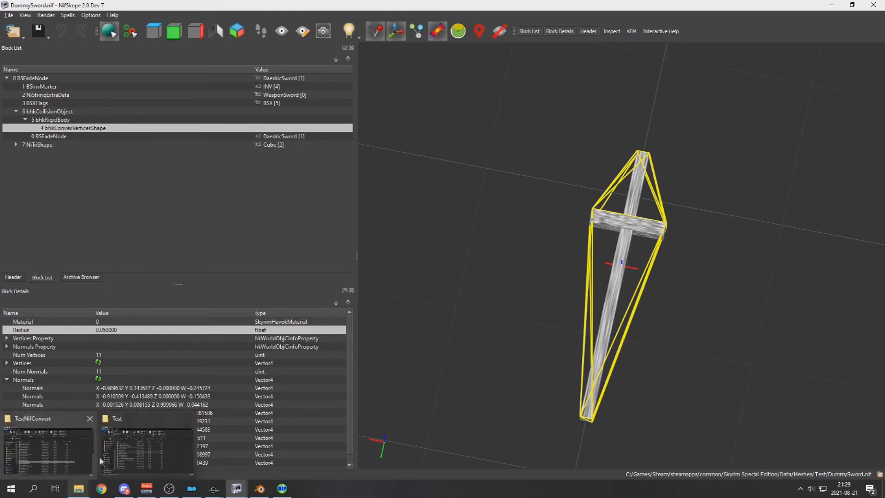
mouse_move(106, 457)
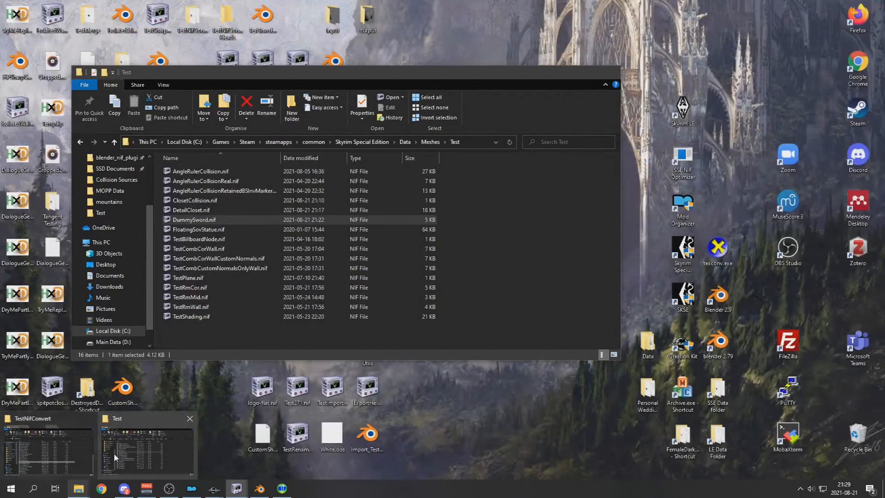
click(48, 449)
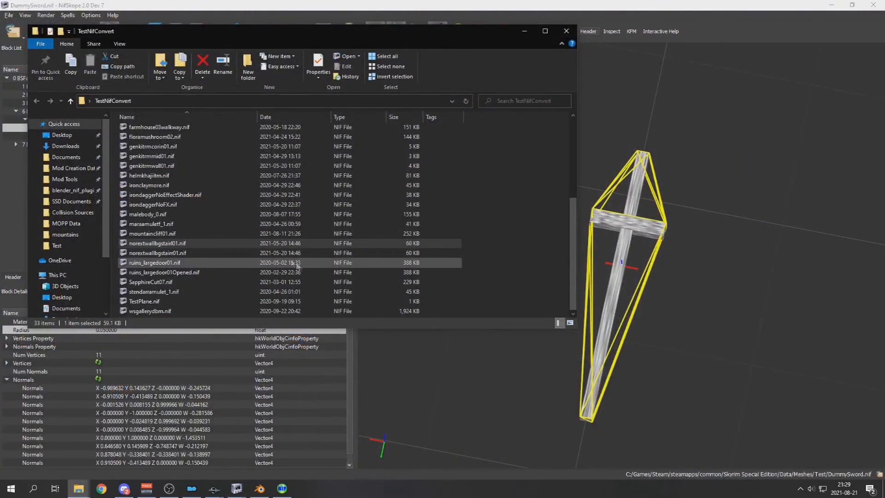
double_click(151, 205)
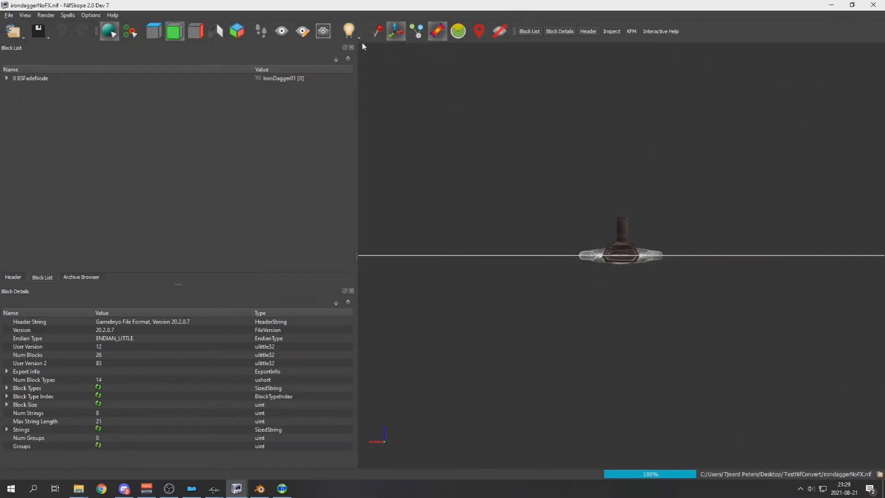
click(375, 33)
drag(426, 158, 508, 207)
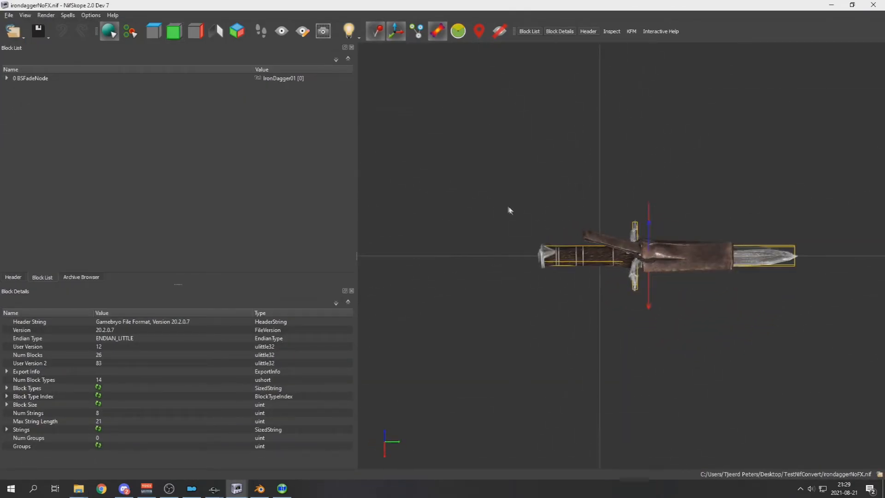
- Select the bhkBoxShape collision box at the dagger's grip and examine its place in the block tree and around the model
click(566, 265)
click(572, 264)
click(573, 264)
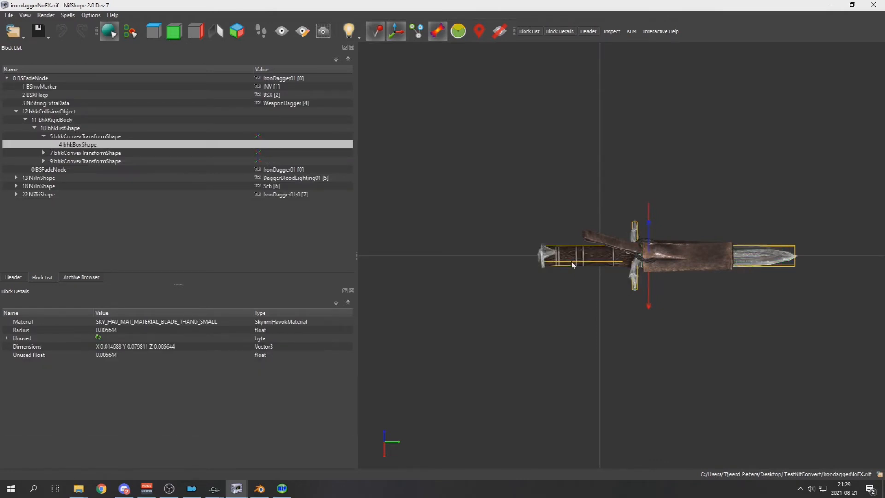
drag(603, 237, 594, 229)
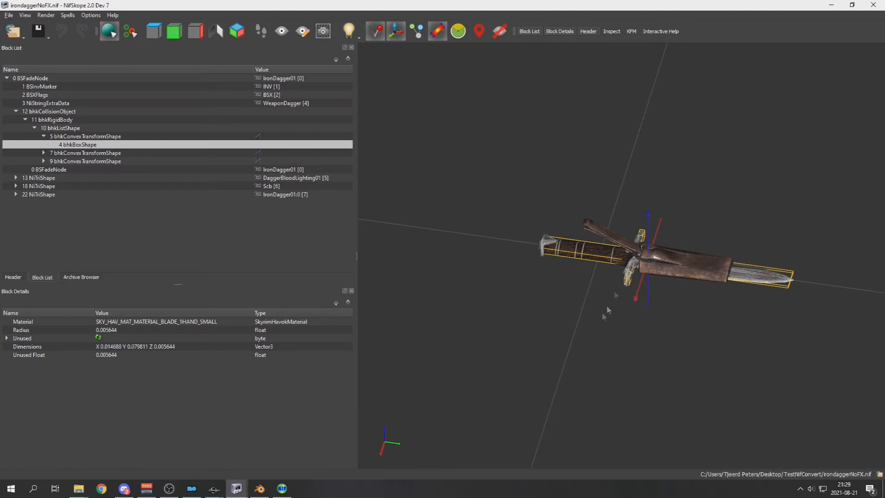
- Examine the dagger's collision boxes and the bhkListShape that groups them, expanding each bhkConvexTransformShape
click(786, 287)
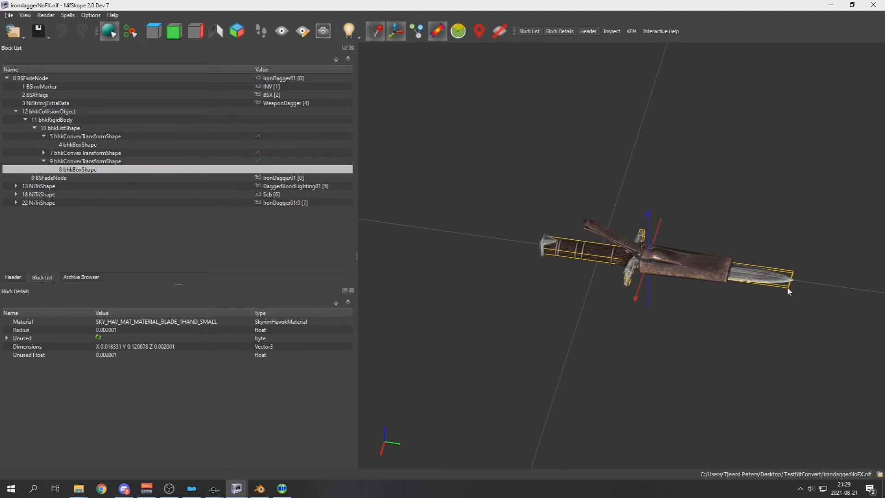
drag(629, 234, 620, 227)
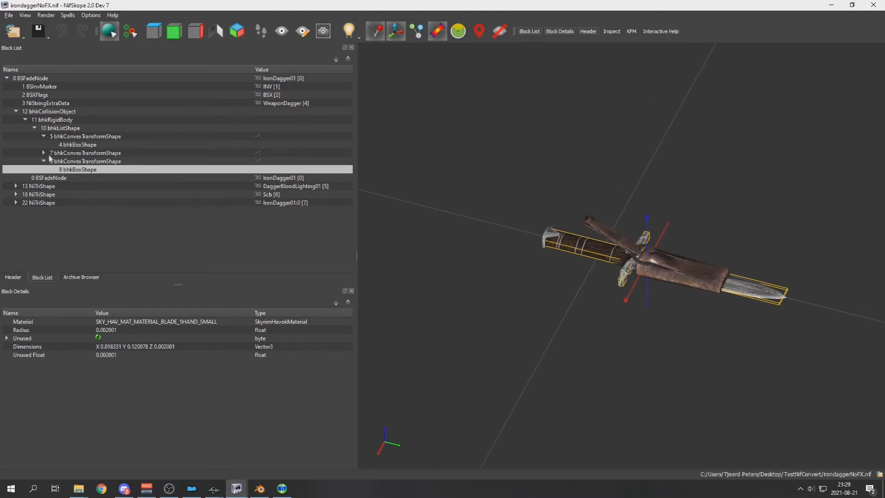
click(44, 152)
click(70, 144)
click(71, 136)
click(73, 127)
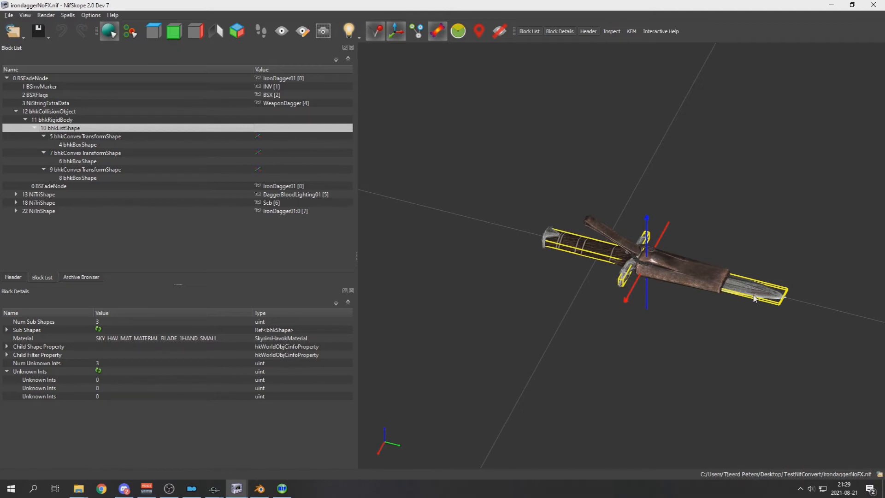
mouse_move(768, 309)
mouse_down()
mouse_move(779, 318)
mouse_move(784, 300)
mouse_move(772, 321)
mouse_up()
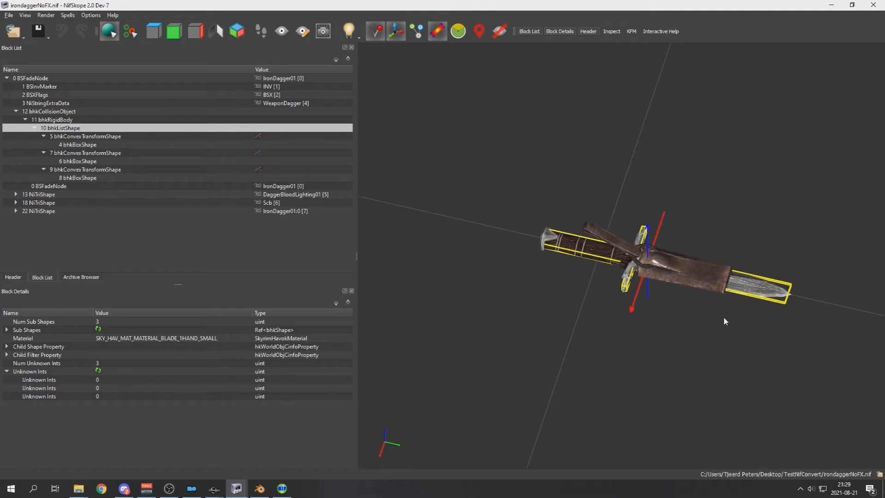
- Inspect the dagger's collision hierarchy from bhkCollisionObject through bhkRigidBody and bhkListShape down to its transform and box shapes
click(65, 112)
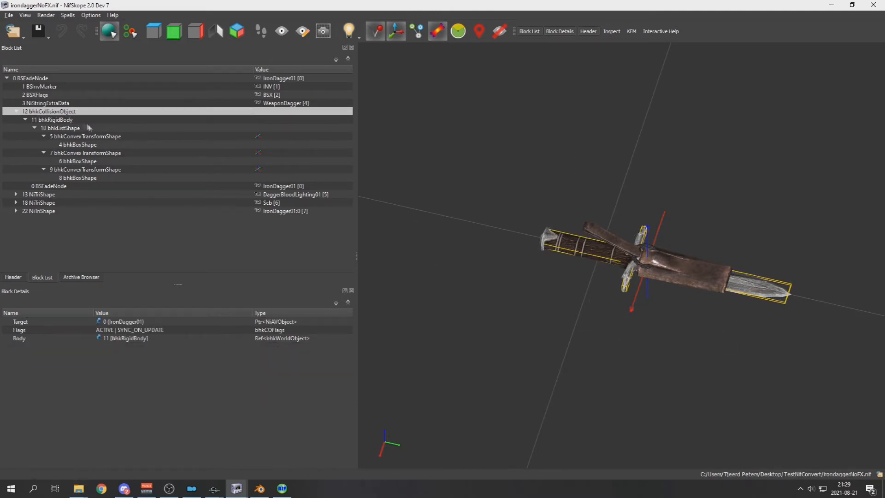
click(75, 121)
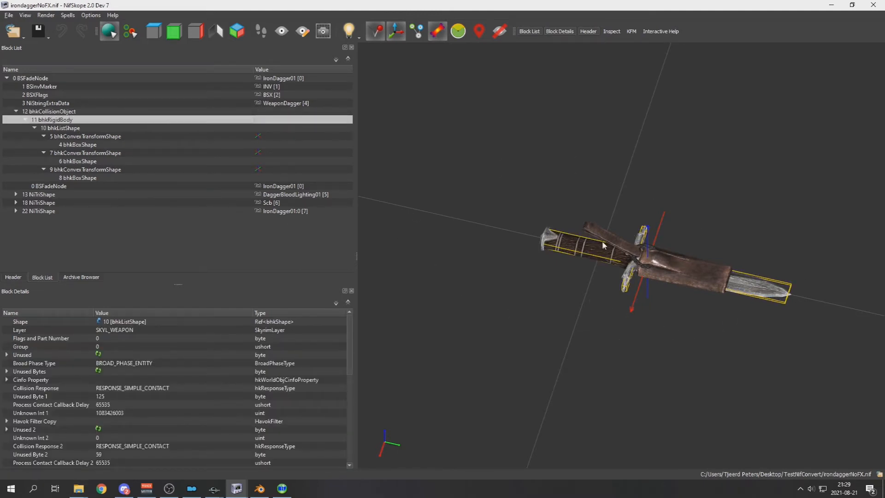
key(Down)
key(Down)
key(Down)
key(Down)
key(Down)
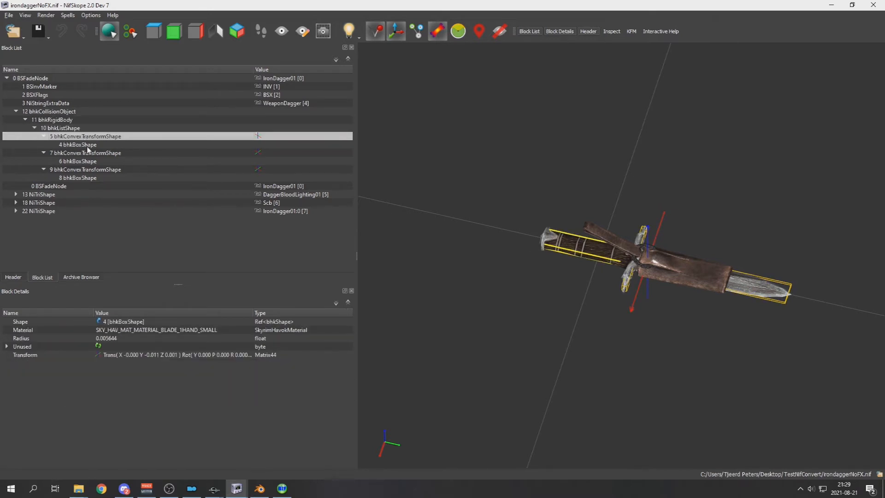
key(Down)
key(Down)
key(Up)
key(Up)
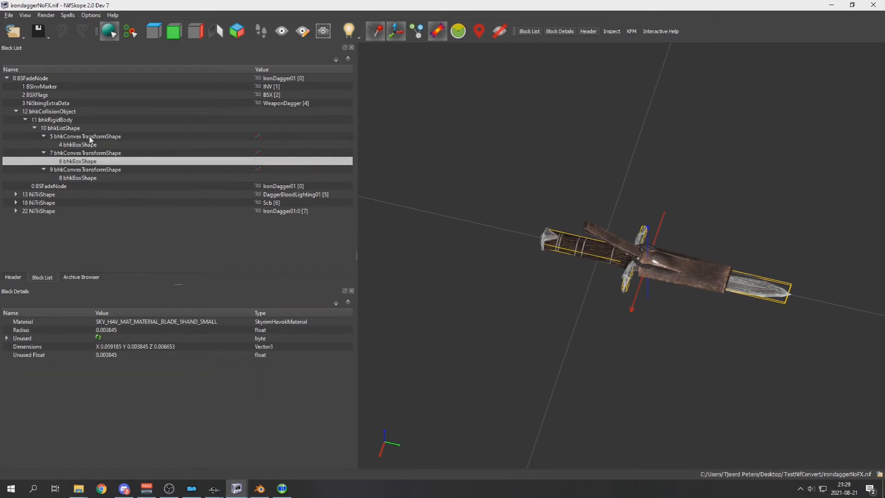
click(86, 139)
drag(580, 257, 525, 271)
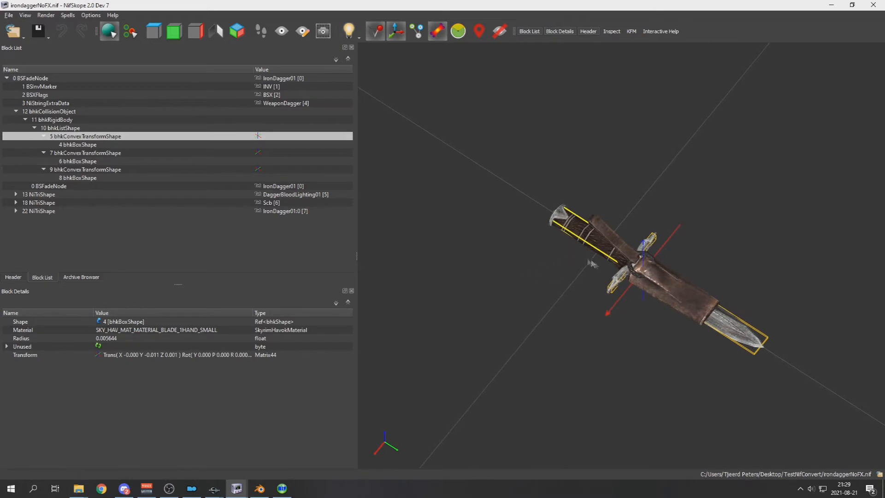
drag(598, 277, 633, 300)
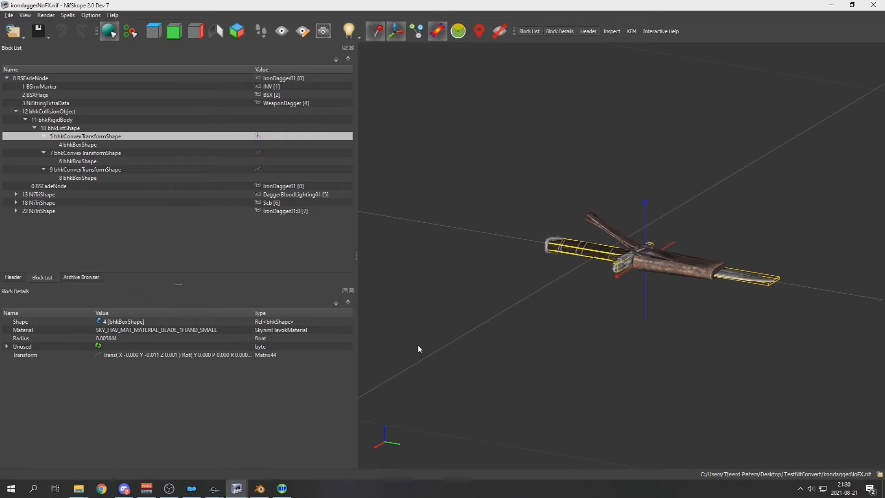
- Switch to File Explorer and browse in a new window to Mod Creation Data > Skyrim BSA's unpacked > Meshes0
mouse_move(78, 488)
mouse_move(99, 458)
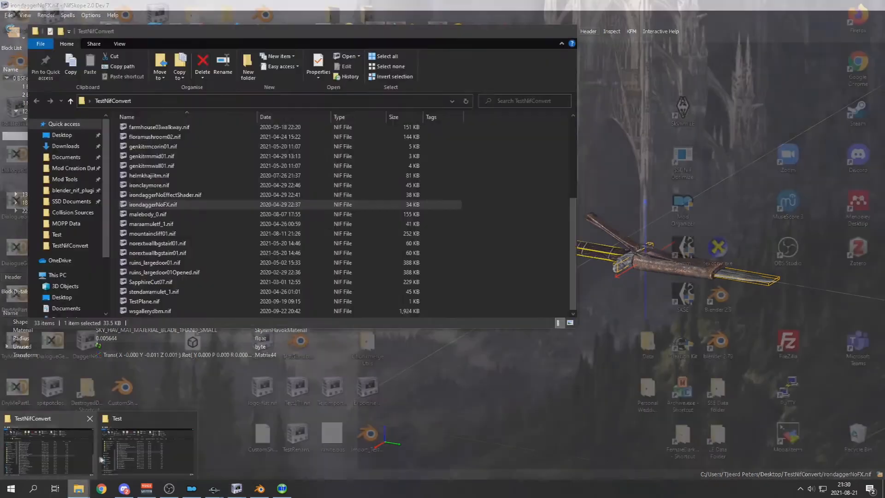
click(120, 450)
key(ctrl+n)
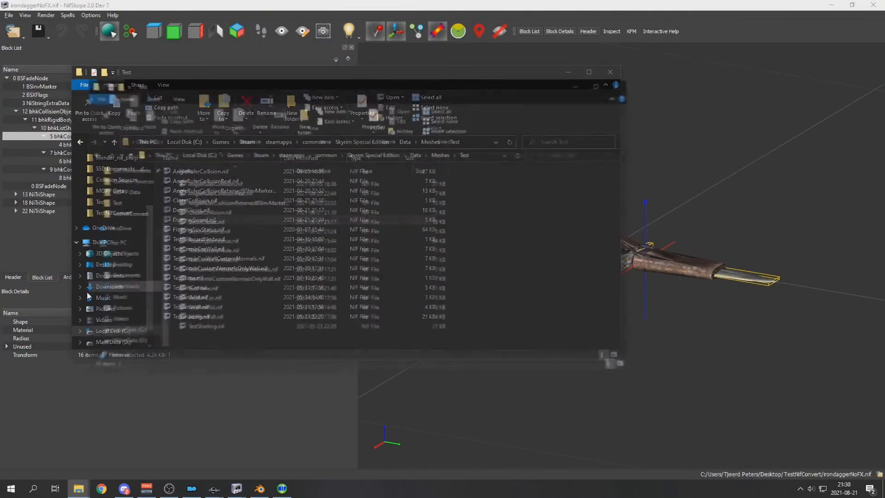
scroll(106, 281, up, 2)
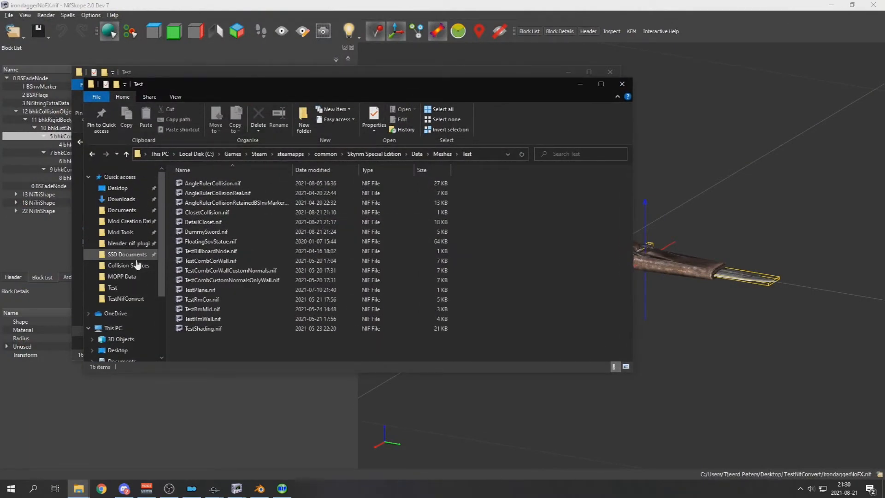
click(125, 233)
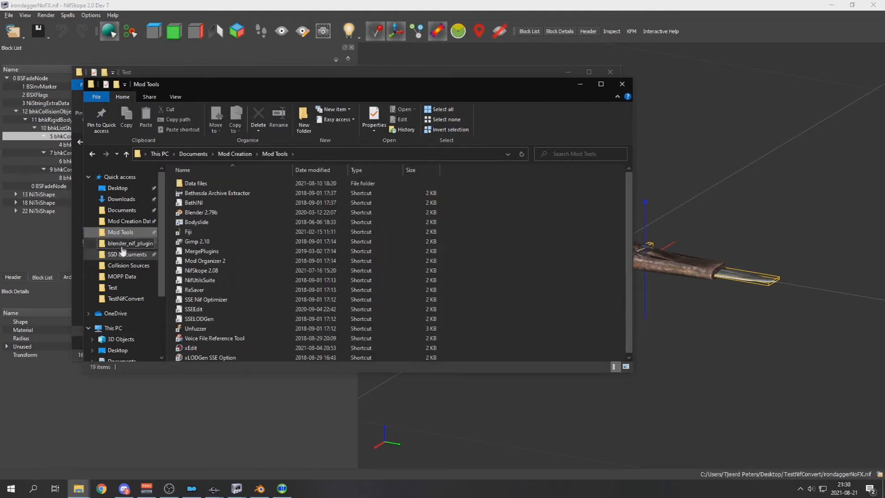
click(124, 221)
double_click(210, 251)
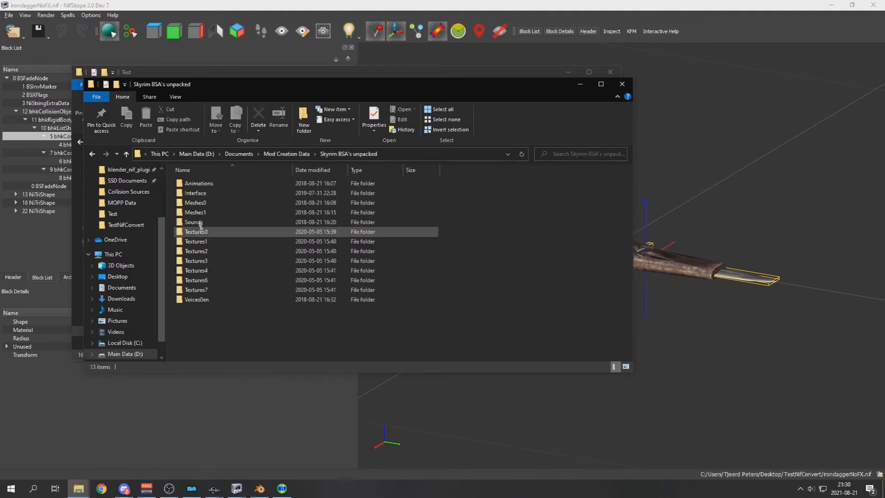
double_click(195, 205)
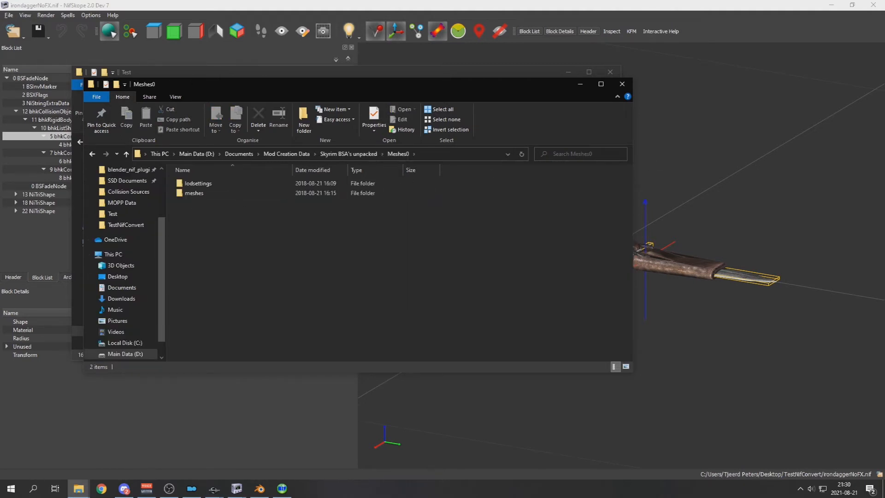
- Search the Meshes0 folder for "*bucket*" and open bucket02a.nif
click(597, 152)
text(*)
key(Return)
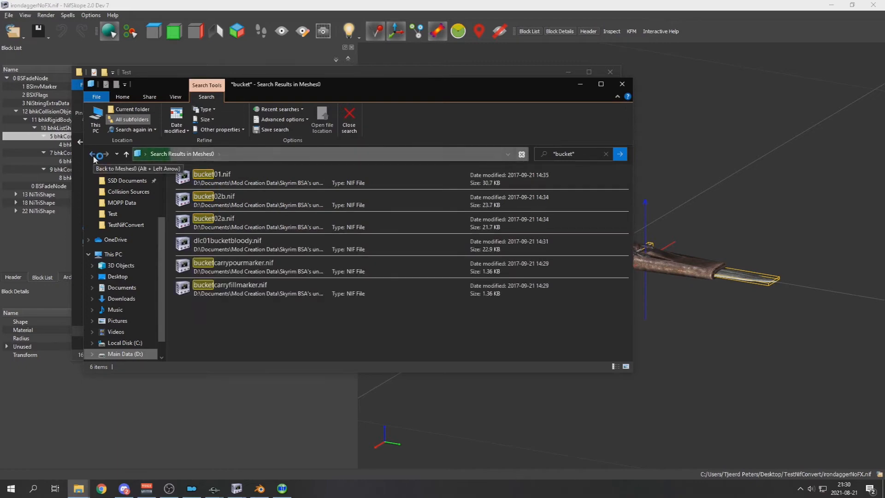
double_click(221, 231)
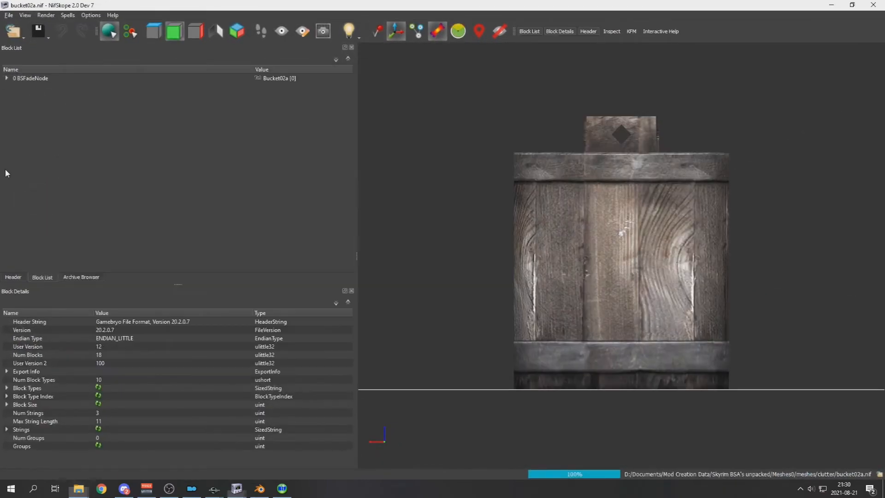
- Show the bucket's collision geometry and examine the individual convex shapes along its wall from several angles
drag(470, 159, 511, 205)
click(377, 33)
scroll(441, 166, down, 3)
drag(583, 209, 611, 214)
click(619, 213)
click(616, 213)
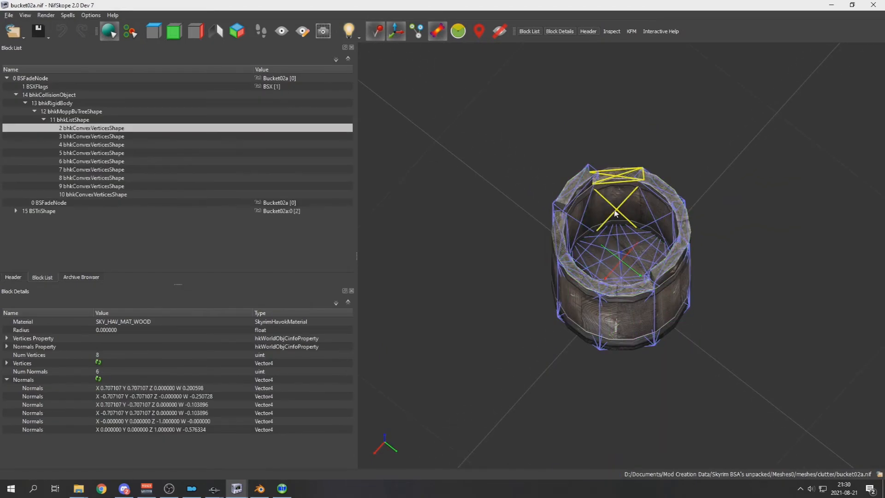
drag(534, 179, 521, 194)
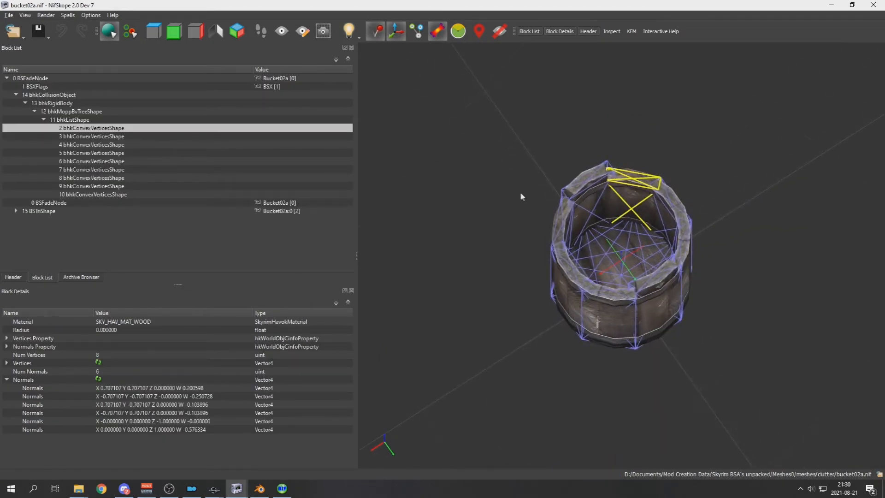
click(612, 176)
drag(580, 225, 530, 243)
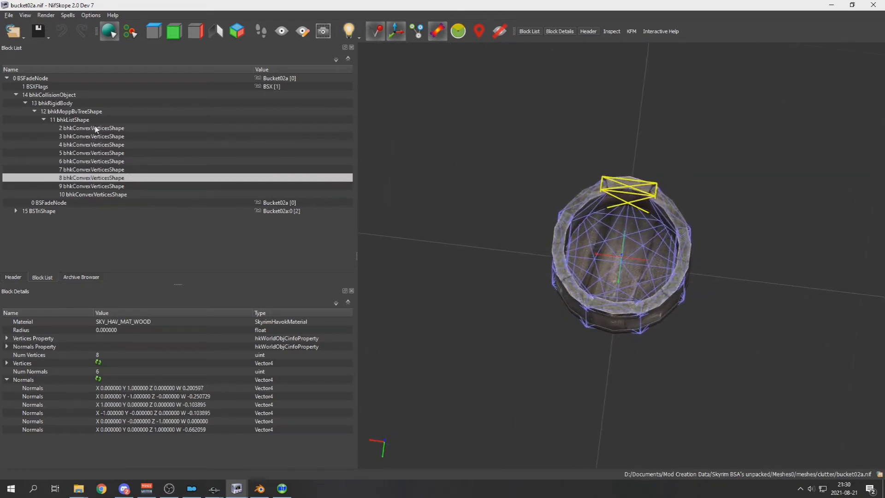
- Review each bhkConvexVerticesShape under the bucket's bhkListShape to see which part of the bucket it covers
click(96, 144)
click(96, 152)
click(96, 161)
click(96, 169)
click(96, 177)
click(95, 186)
click(97, 194)
mouse_move(456, 228)
mouse_down()
mouse_move(440, 217)
mouse_move(441, 230)
mouse_up()
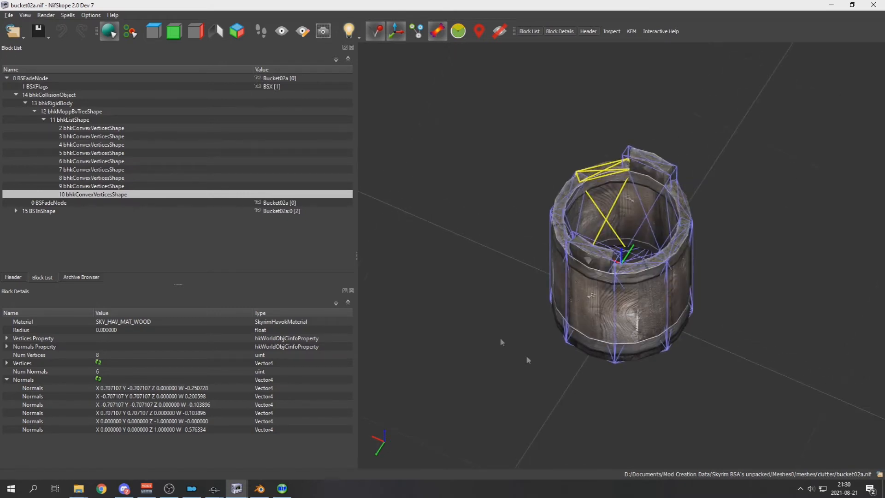
drag(489, 262, 574, 138)
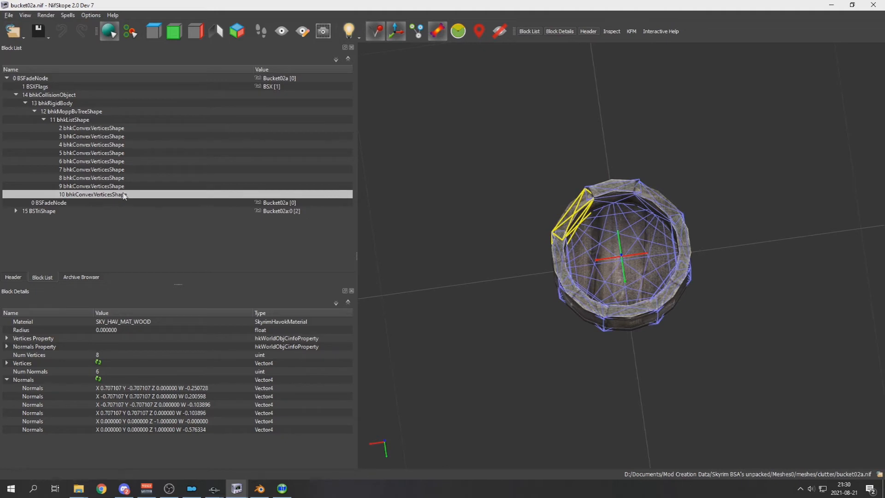
click(100, 130)
drag(99, 130, 101, 192)
drag(437, 191, 441, 162)
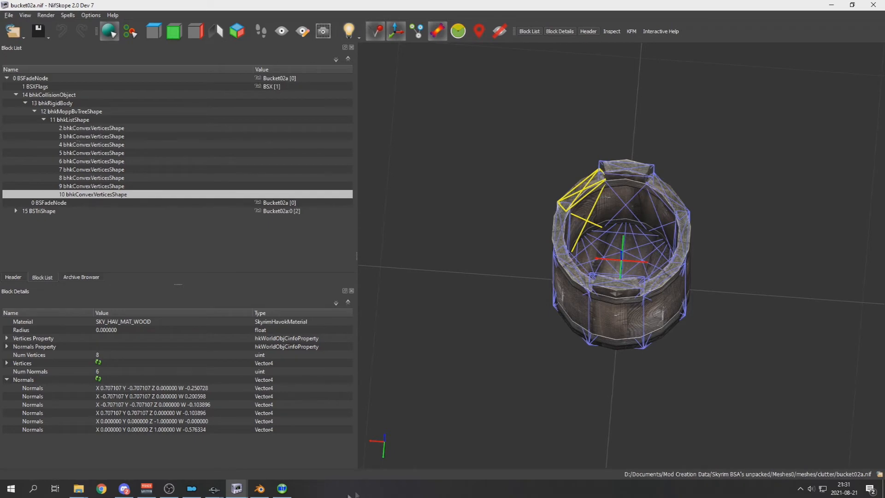
- Switch to the DummySword.nif window and remove the bhkConvexVerticesShape block from its rigid body
mouse_move(237, 488)
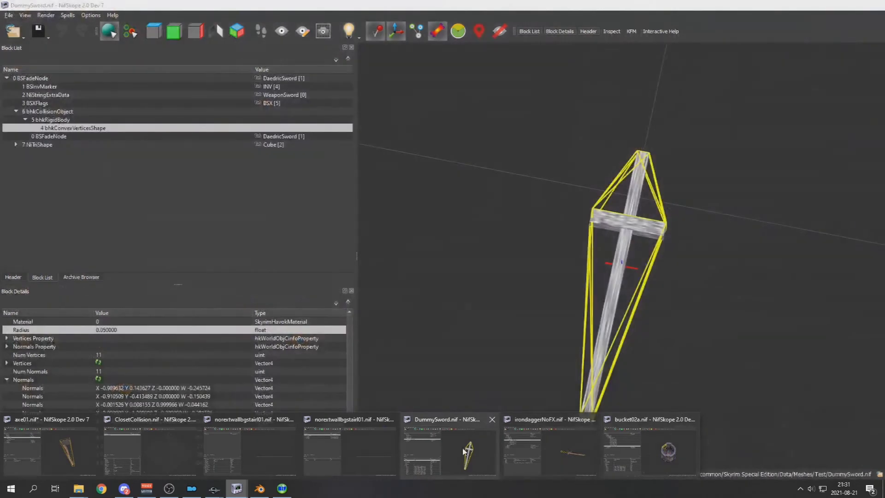
click(454, 449)
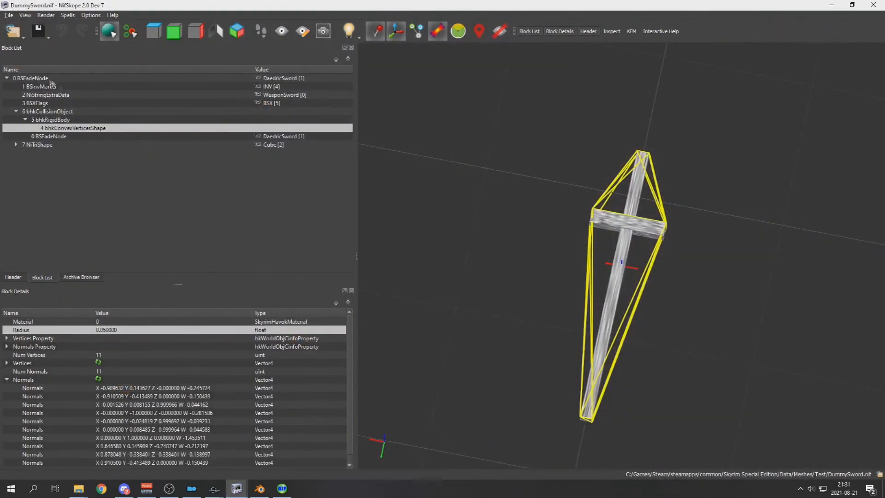
right_click(64, 131)
mouse_move(79, 128)
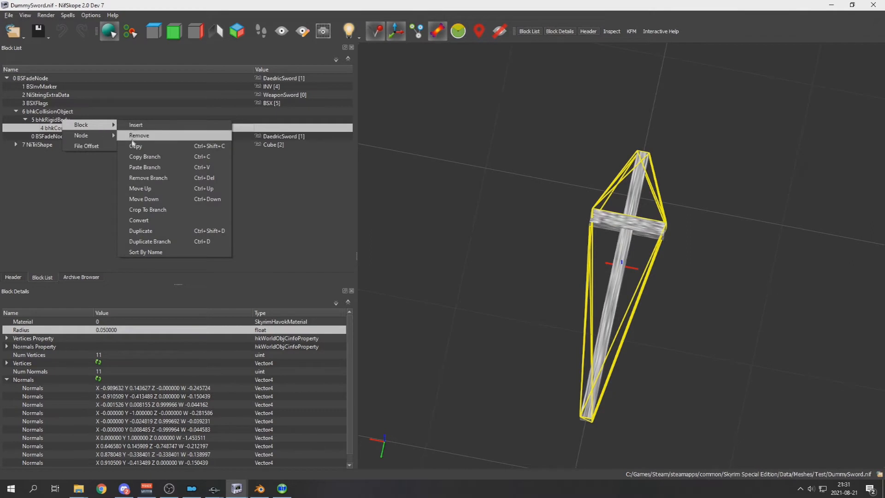
click(133, 136)
- Expand the sword's bhkCollisionObject and insert a new Havok bhkListShape block
click(71, 152)
right_click(45, 144)
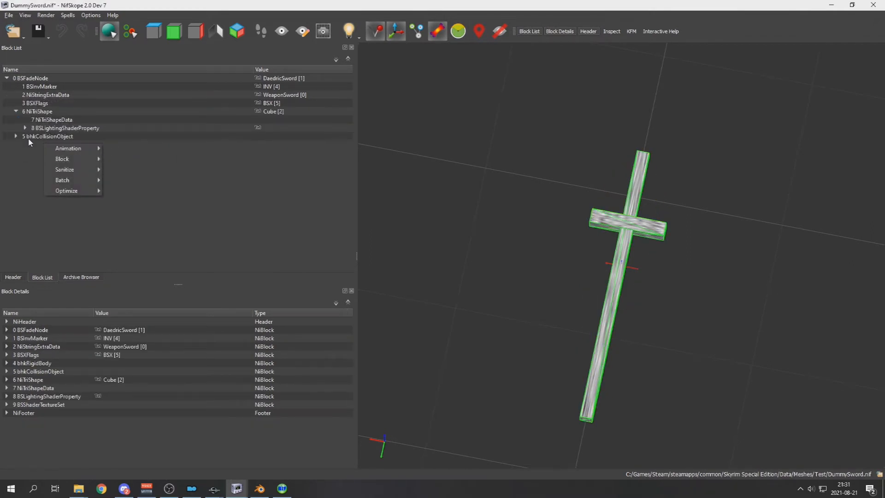
double_click(28, 138)
click(31, 144)
right_click(55, 138)
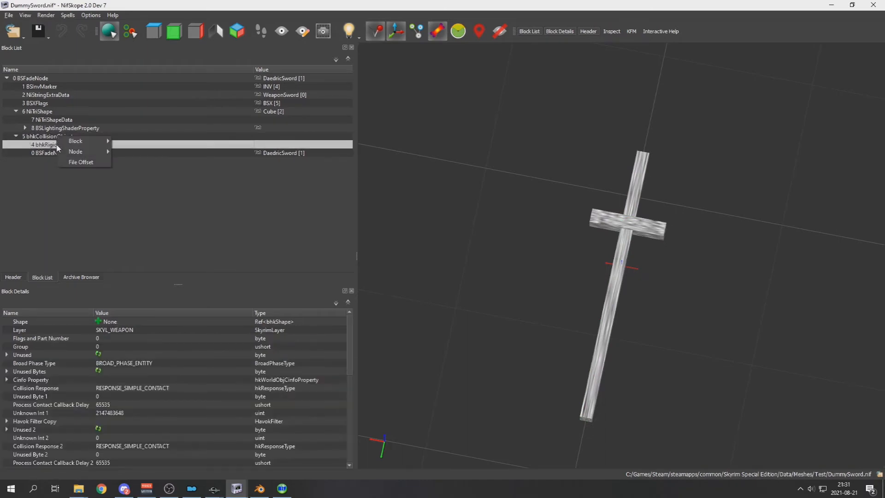
mouse_move(92, 140)
click(118, 148)
click(70, 168)
mouse_move(105, 16)
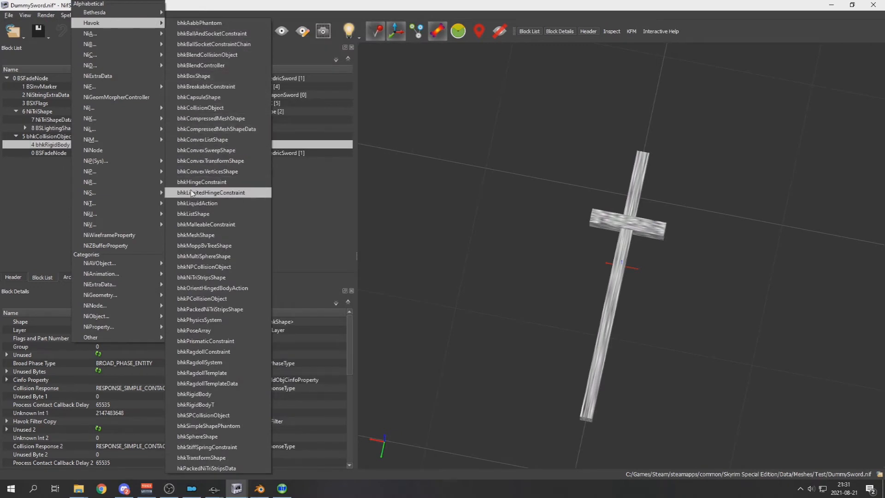
click(191, 214)
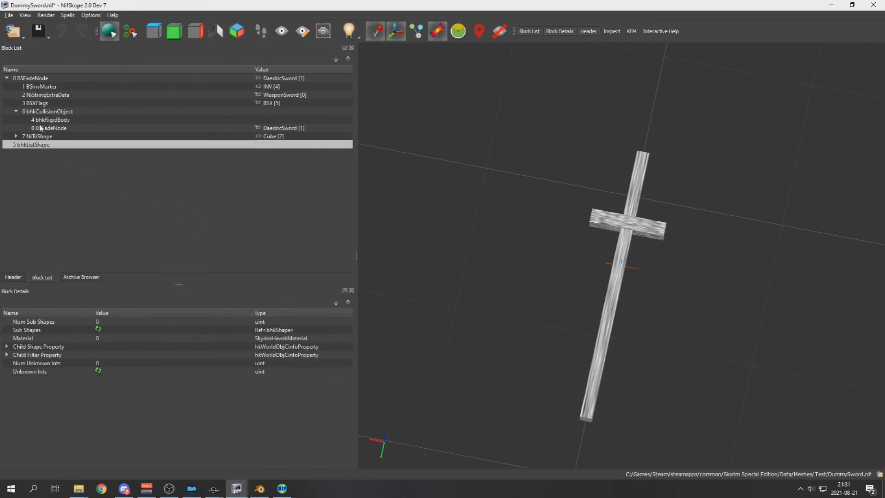
- Set the bhkRigidBody's Shape reference to block 5, the bhkListShape, and select that list shape beneath it
click(26, 120)
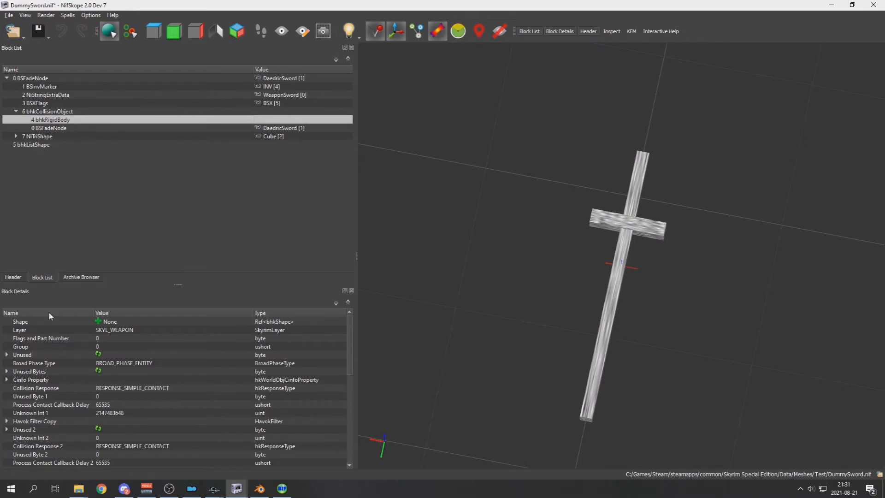
double_click(115, 322)
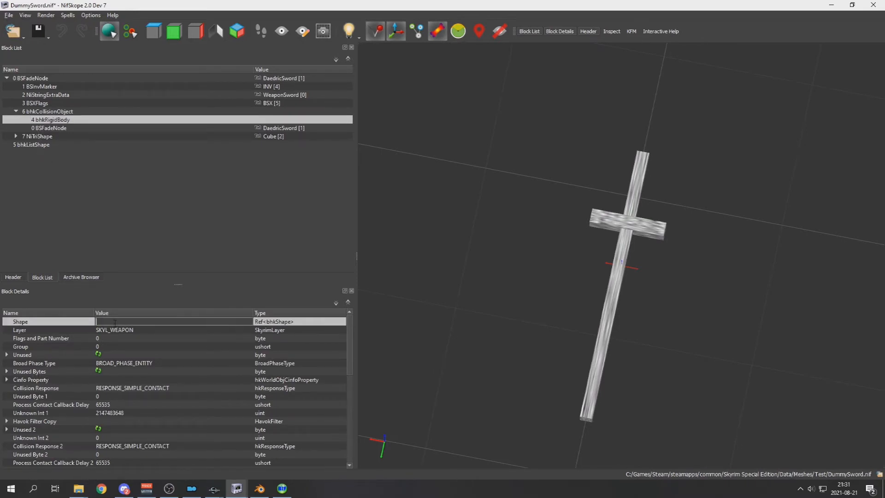
text(5)
key(Return)
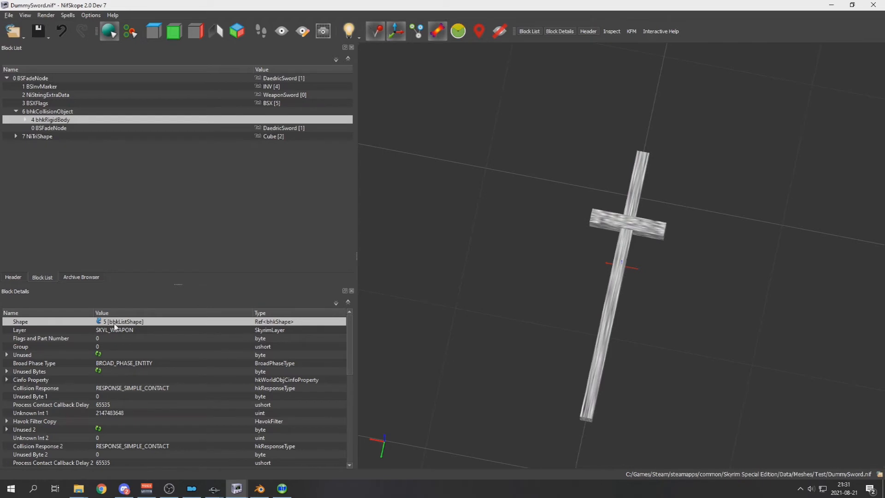
click(26, 119)
click(51, 128)
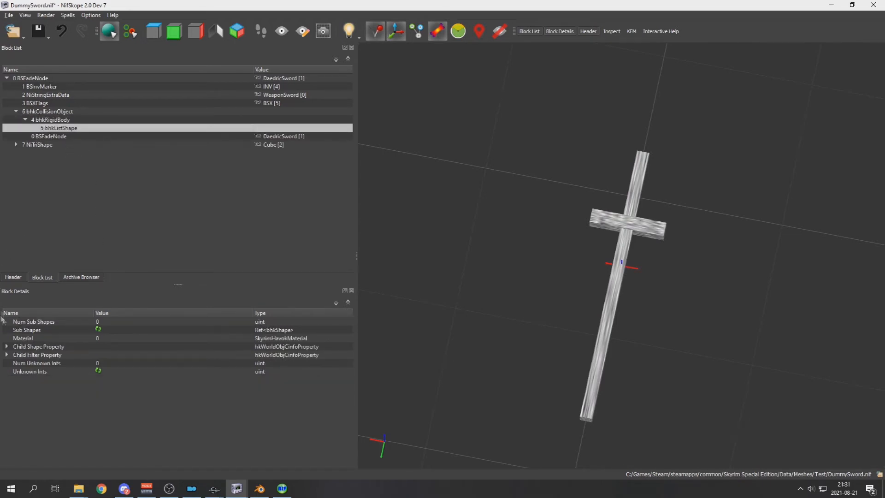
- Expand the bhkListShape's child shape and filter properties, and insert a new Havok bhkBoxShape block
click(7, 355)
click(6, 347)
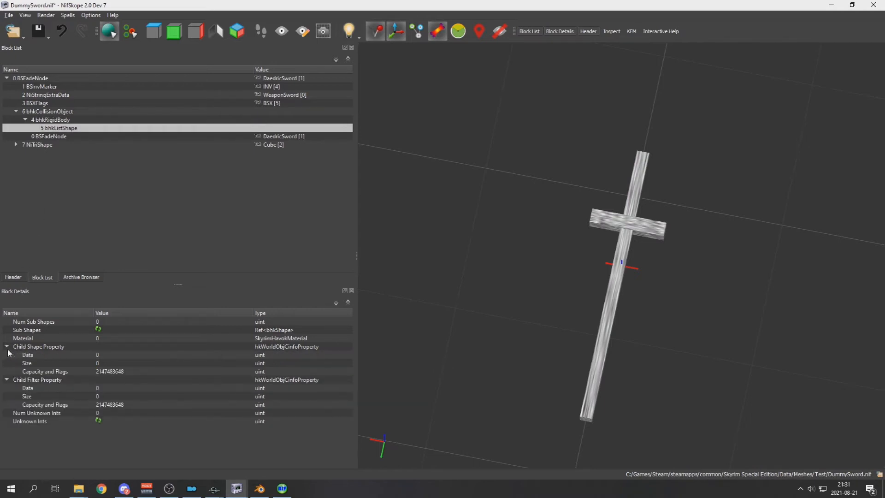
right_click(72, 123)
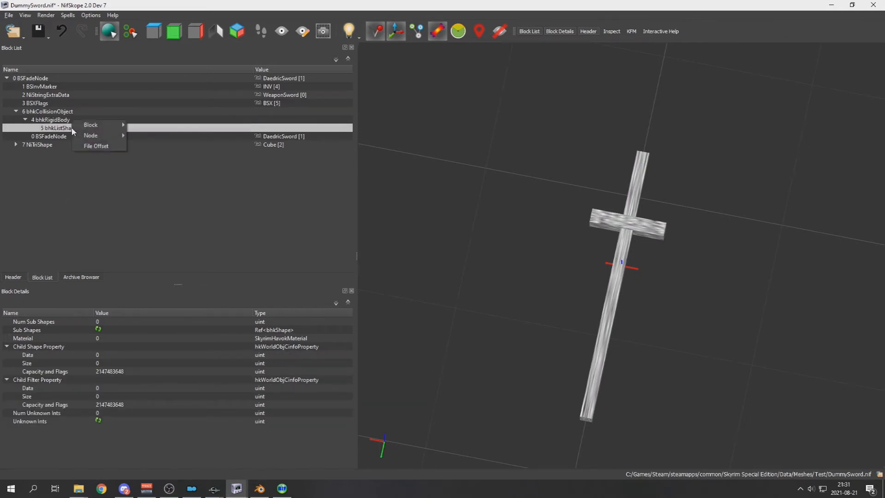
mouse_move(106, 124)
click(184, 131)
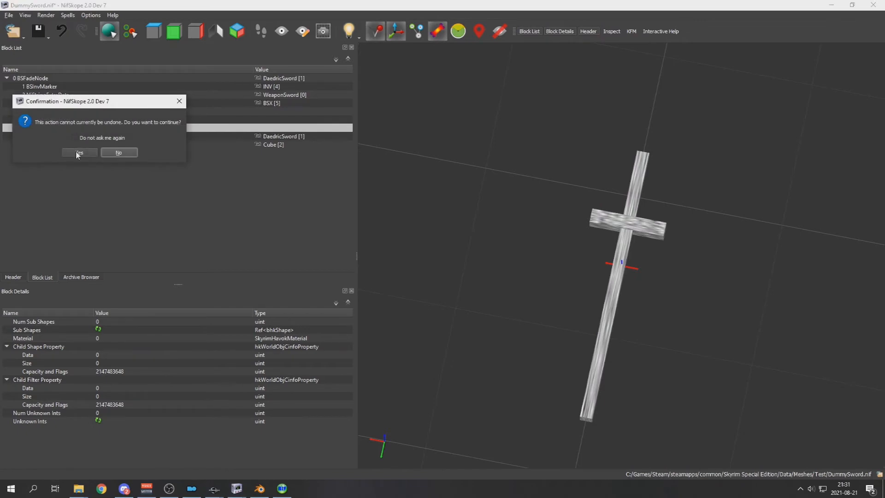
click(82, 153)
mouse_move(83, 168)
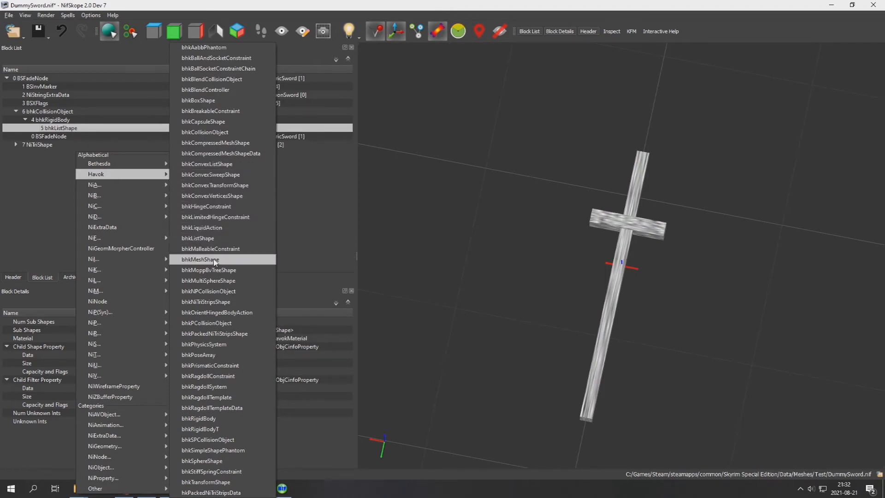
click(212, 100)
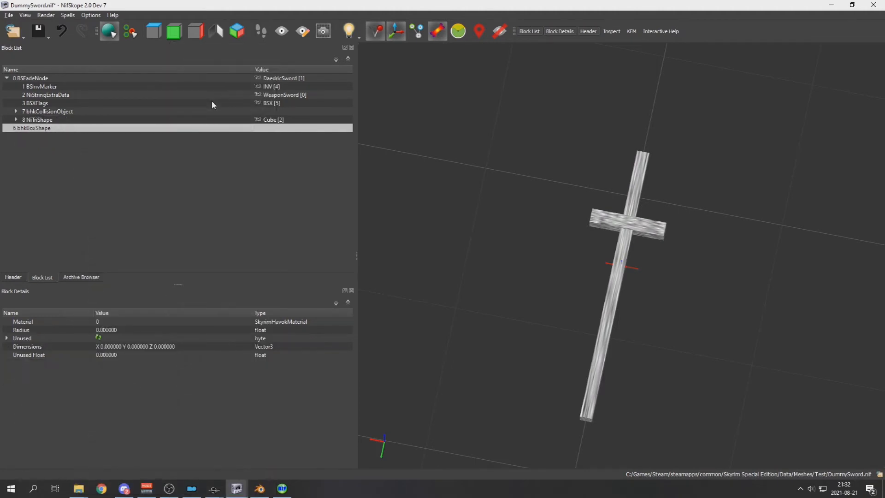
- Set the Num Sub Shapes of the bhkListShape under the rigid body to 2 and update its Sub Shapes array
click(16, 111)
click(16, 136)
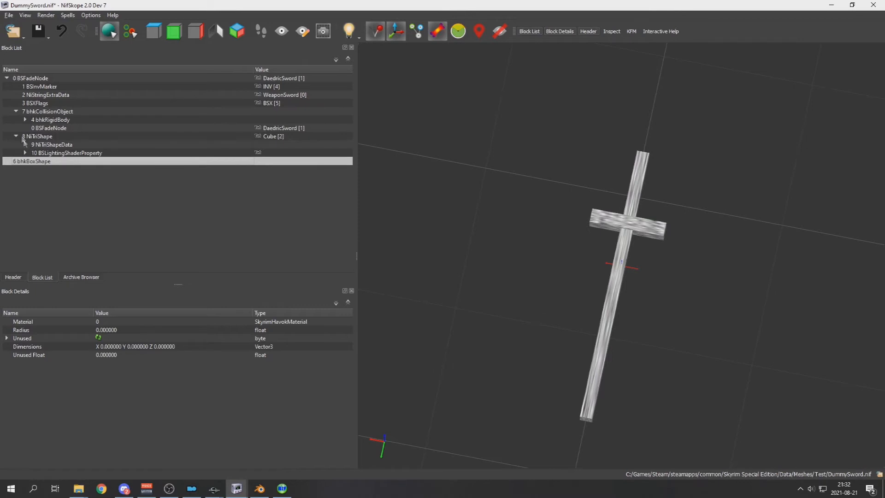
click(25, 119)
click(37, 128)
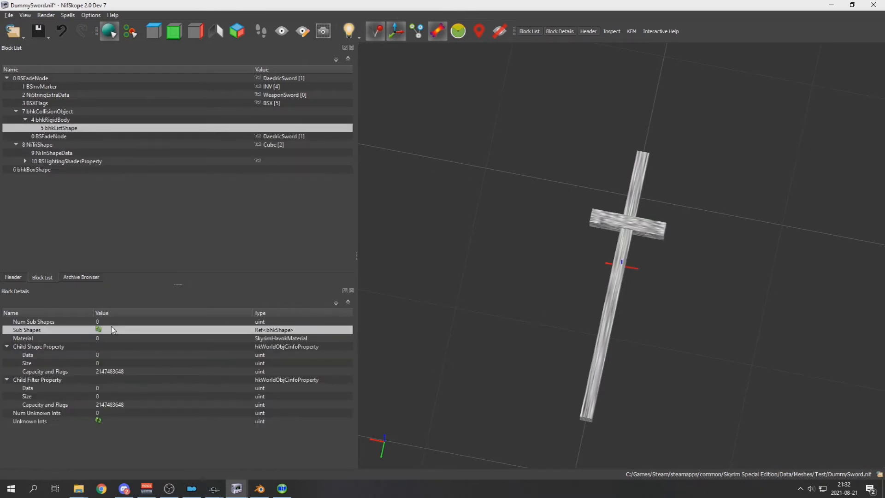
double_click(115, 321)
text(2)
key(Return)
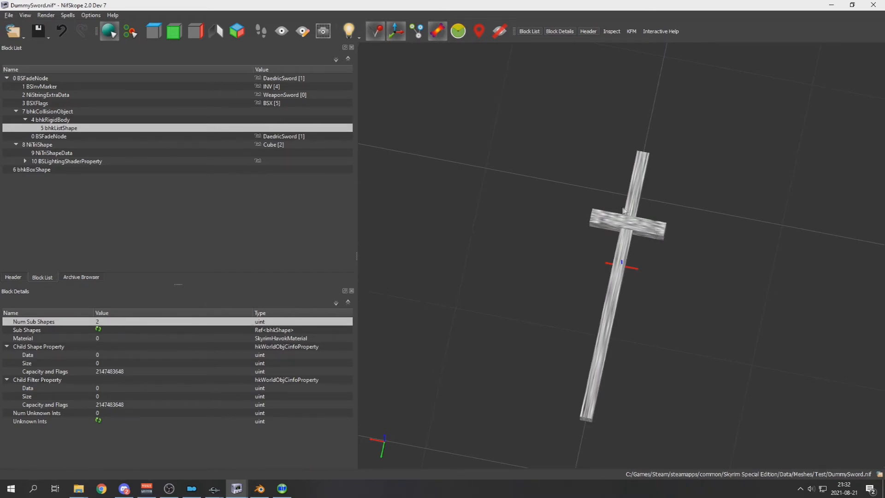
click(99, 328)
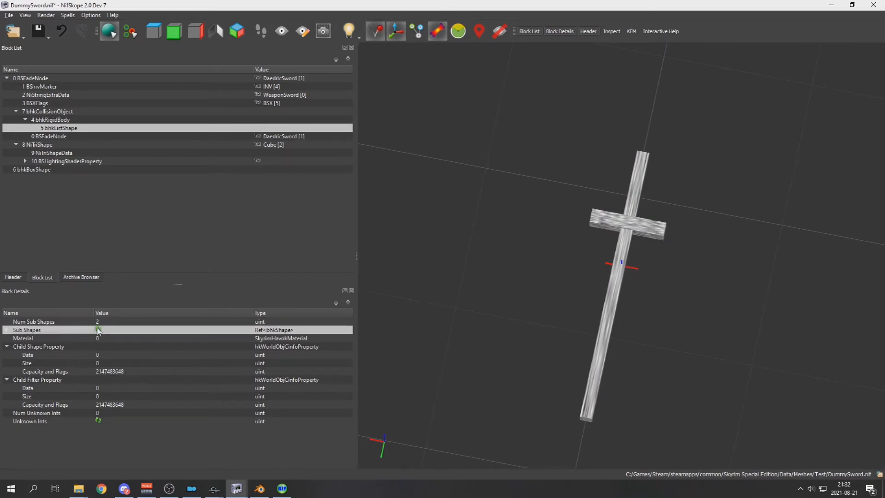
- Link the first Sub Shapes entry of the bhkListShape to block 6, the bhkBoxShape
click(6, 331)
click(108, 338)
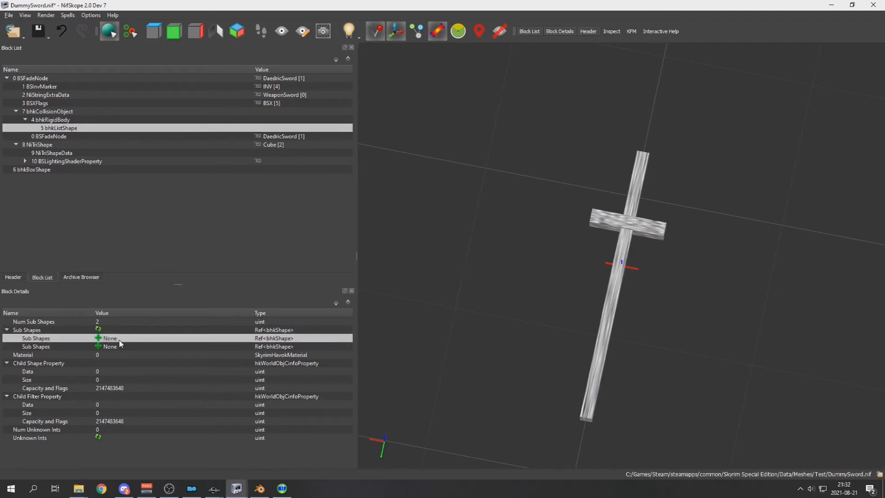
double_click(119, 340)
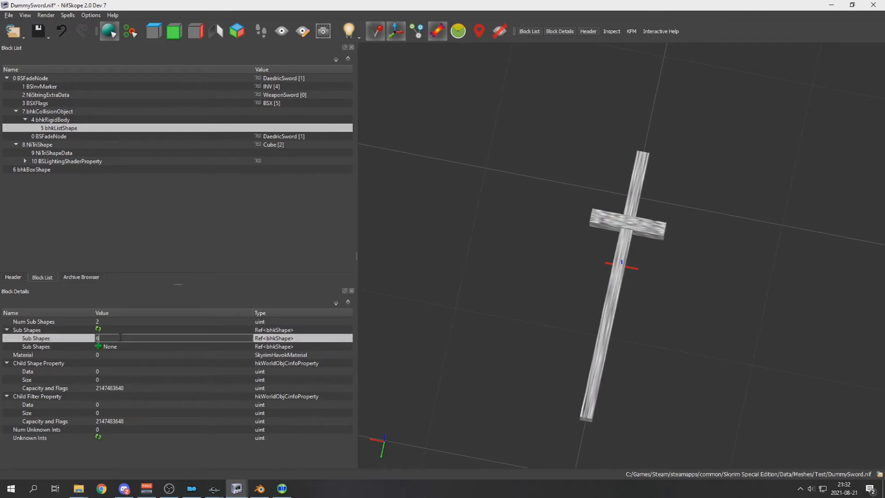
text(6)
key(Return)
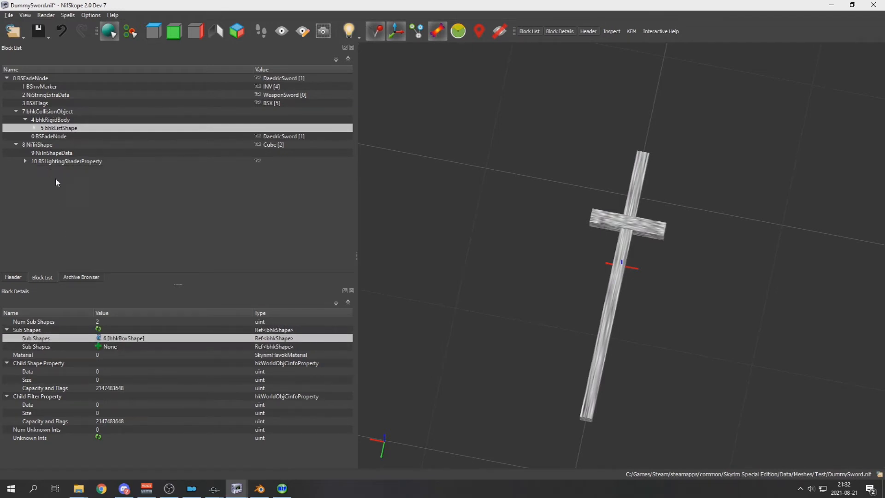
- Insert a second Havok bhkBoxShape block for the bhkListShape
click(35, 128)
right_click(52, 129)
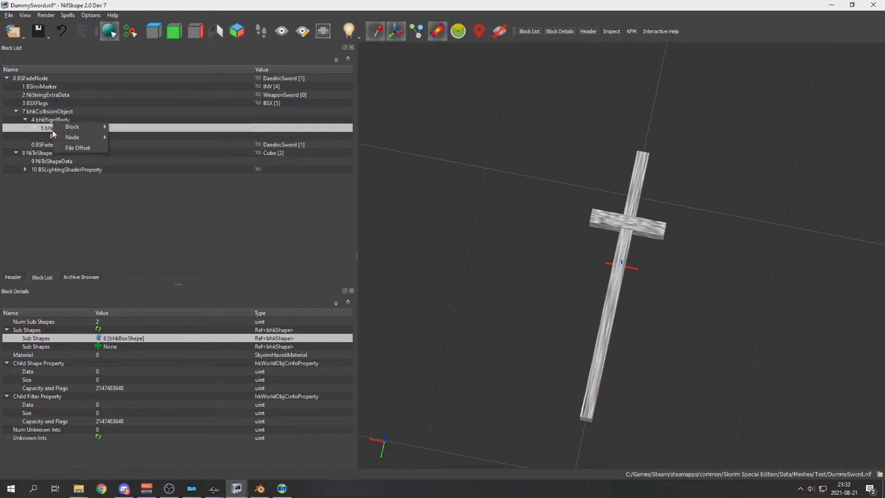
mouse_move(78, 126)
click(127, 126)
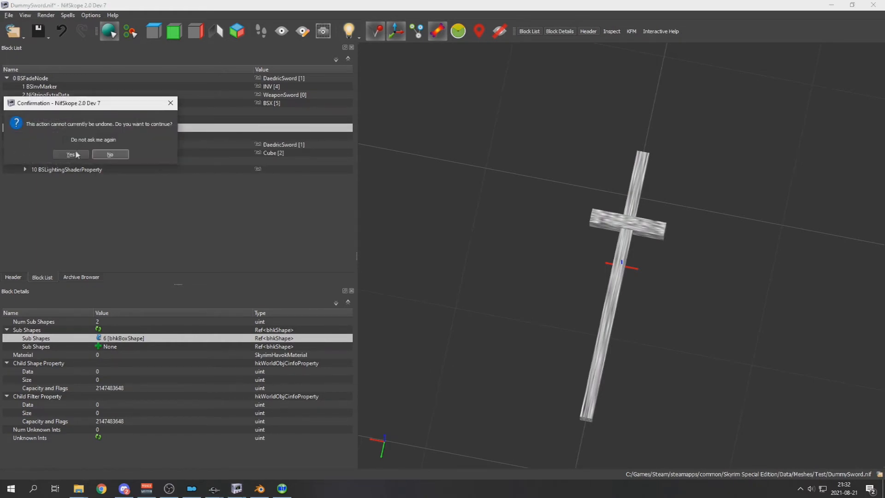
mouse_move(120, 174)
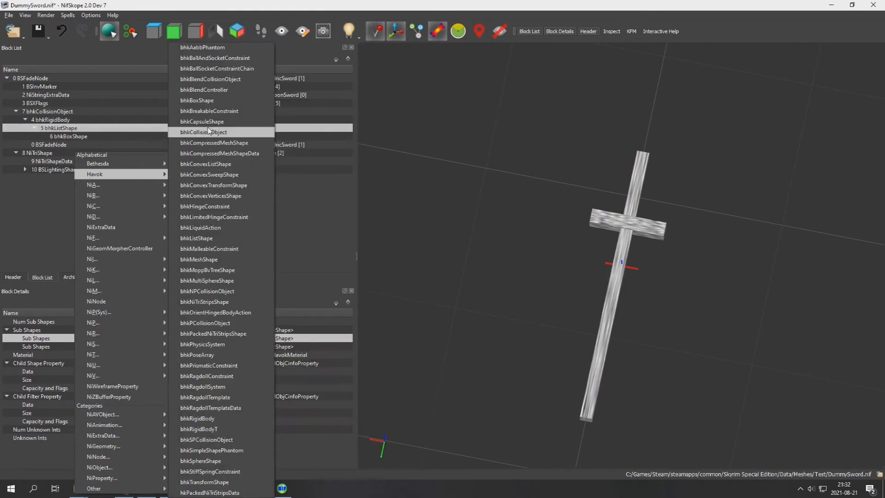
click(207, 101)
- Link the bhkListShape's second Sub Shapes entry to block 6, the newly inserted bhkBoxShape
drag(35, 145, 65, 135)
click(69, 130)
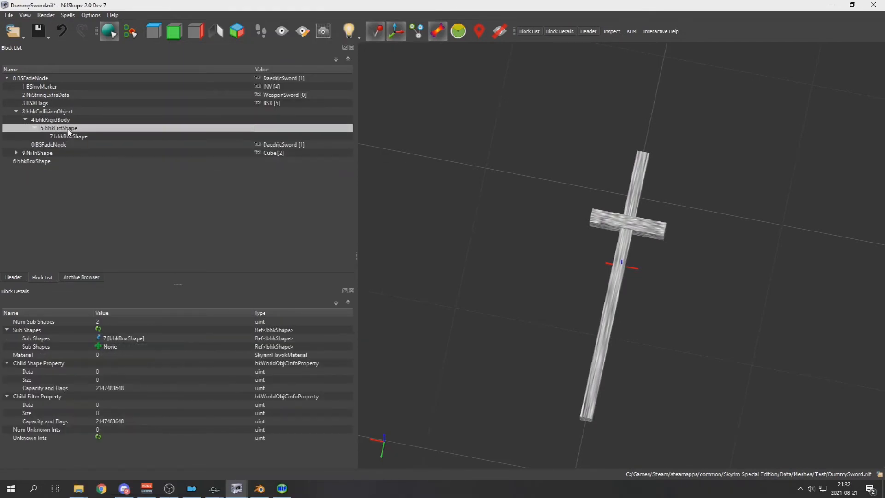
double_click(115, 348)
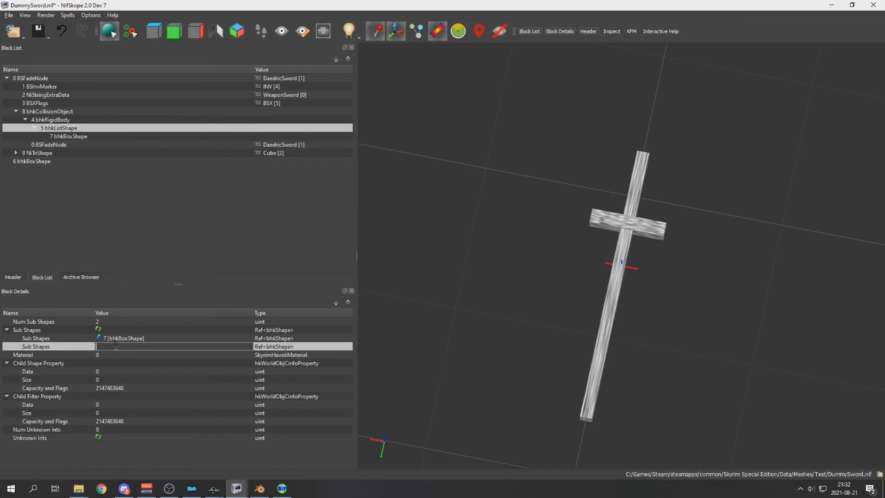
text(6)
key(Return)
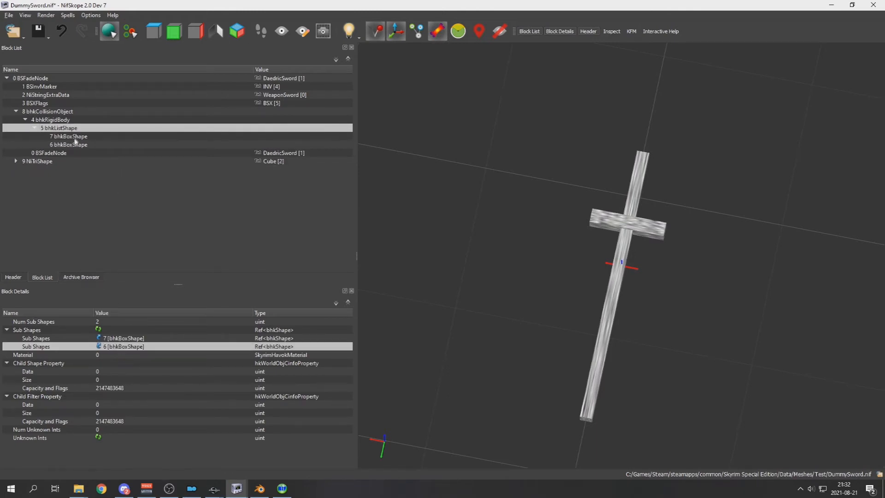
- Set the Dimensions of block 7, the first bhkBoxShape in the list, to X 1 and Y 1
click(76, 138)
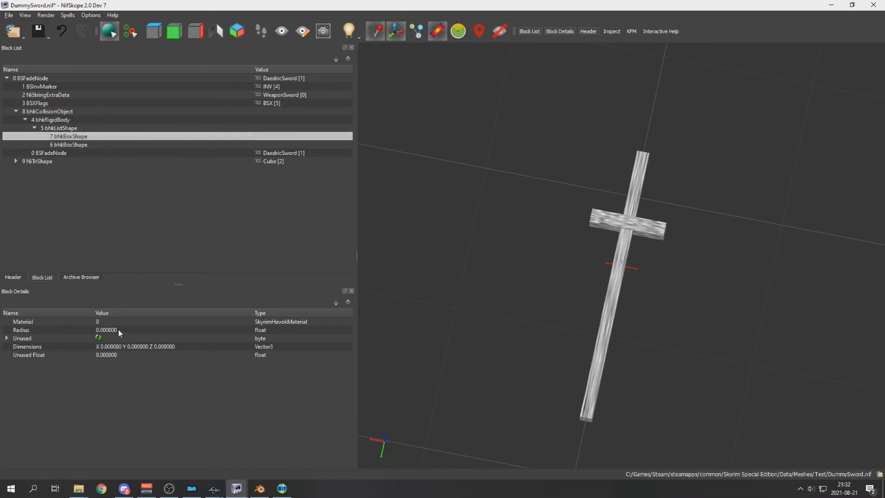
double_click(107, 346)
text(1)
key(Return)
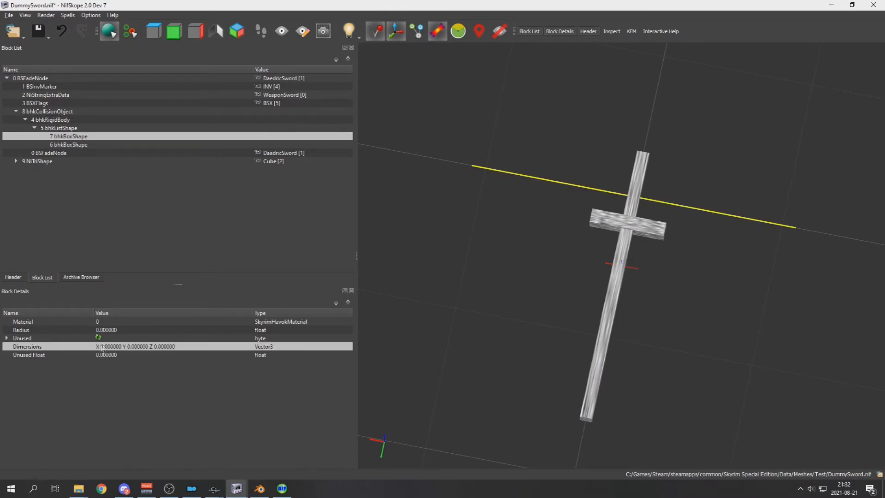
double_click(144, 351)
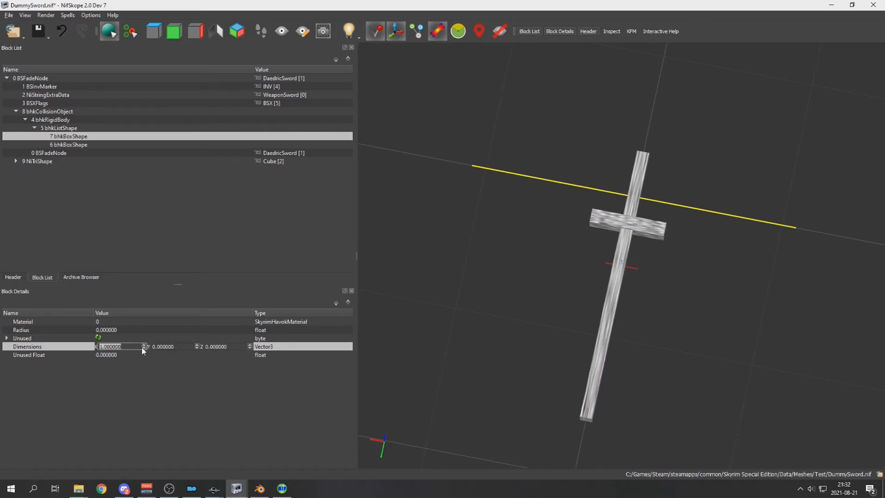
key(Tab)
text(1)
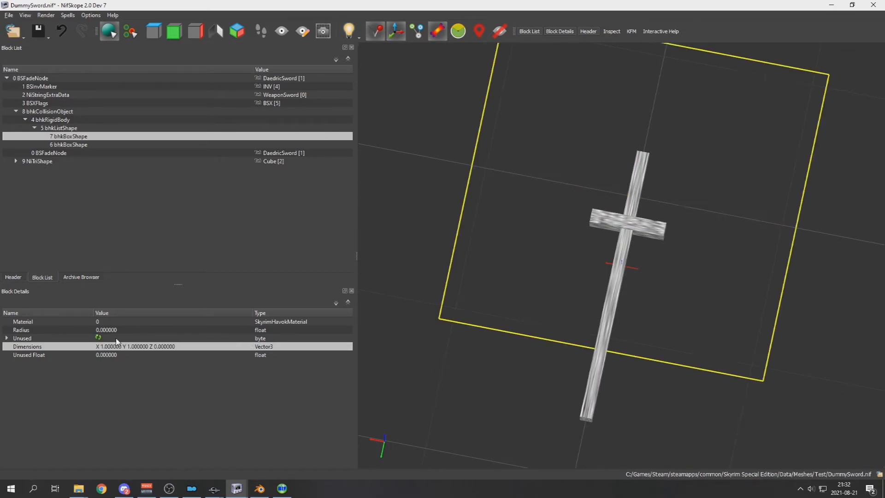
drag(443, 321, 453, 272)
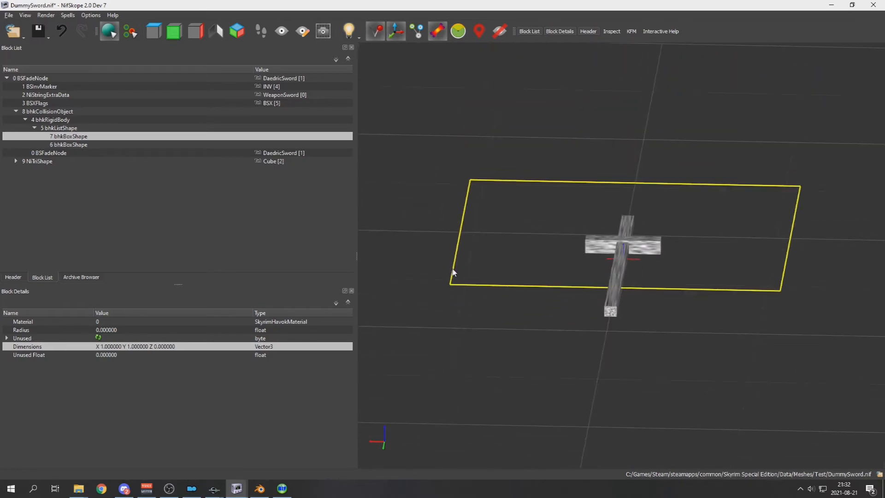
- Switch to the irondaggerNoFX.nif window and check the Dimensions of block 4, its first bhkBoxShape
double_click(148, 351)
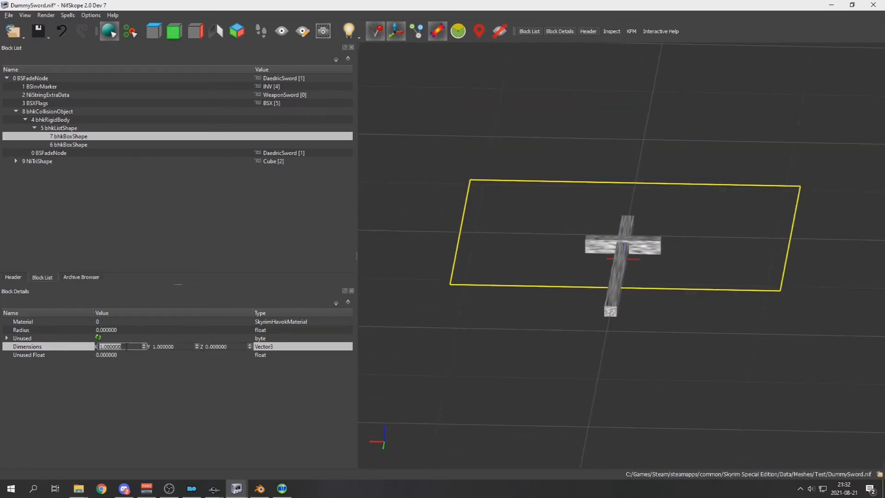
key(alt+Tab)
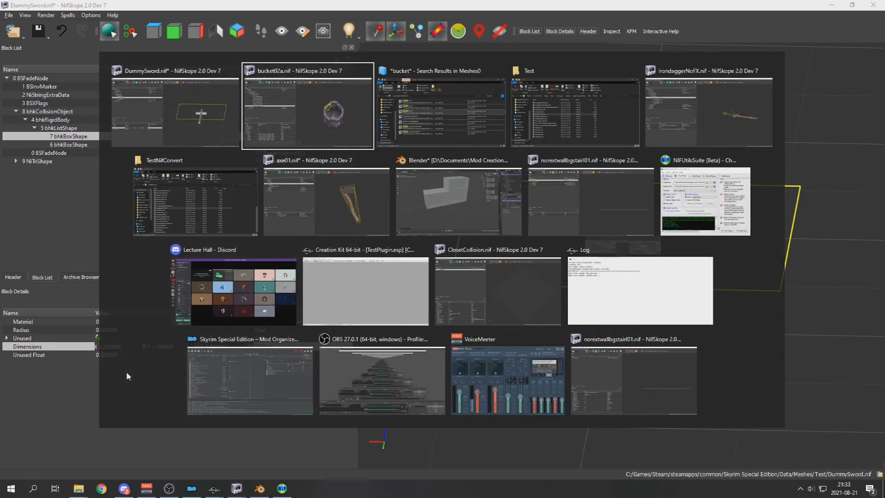
key(alt+Tab)
key(alt+Tab)
key(alt+Tab)
key(alt+Tab)
key(alt+Tab)
key(alt+Tab)
key(alt+Tab)
key(alt+Tab)
key(alt+Tab)
key(alt+Tab)
key(alt+Tab)
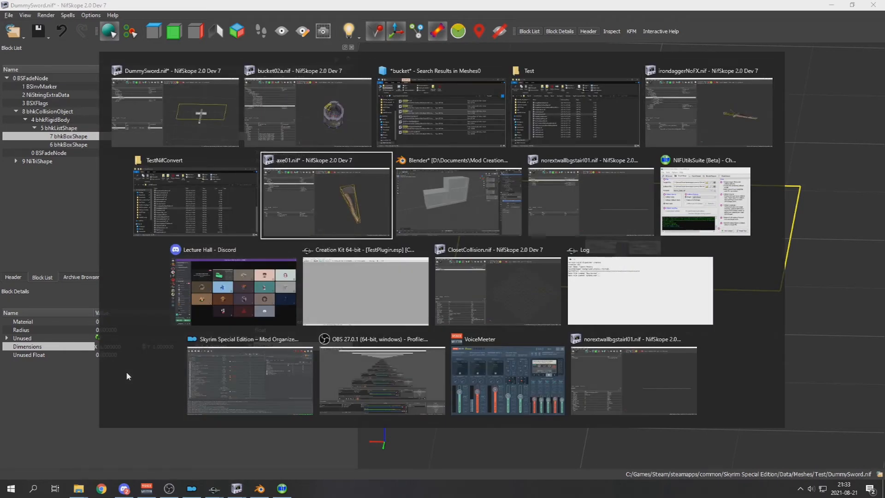
key(alt+Tab)
key(alt+Tab)
key(alt+Tab)
key(alt+Tab)
key(alt+Tab)
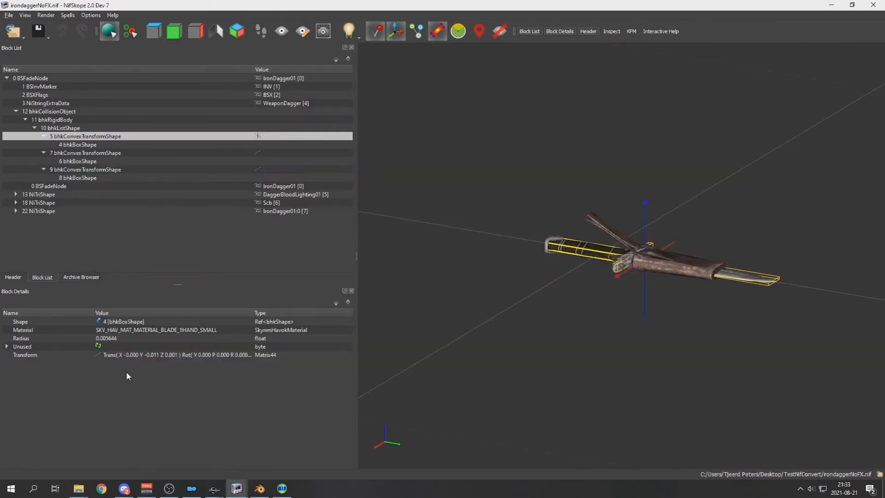
click(70, 145)
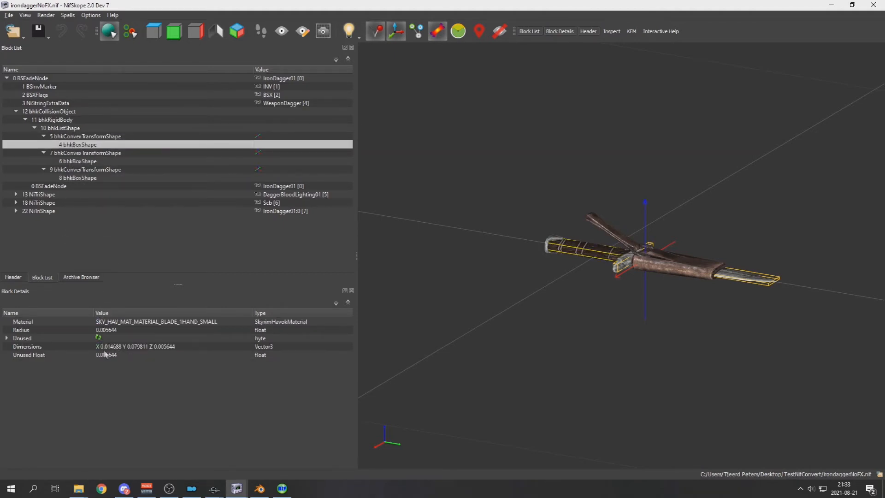
- Return to the DummySword.nif window and set the X dimension of bhkBoxShape block 7 to 0.03
key(alt+Tab)
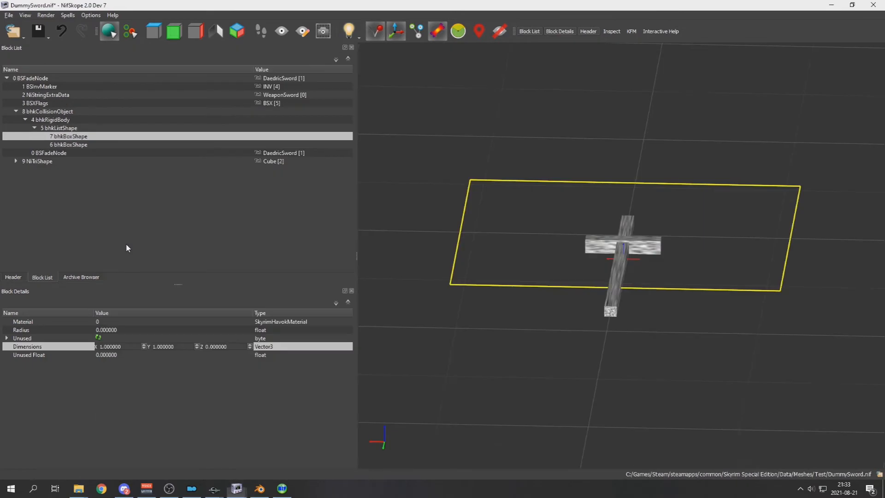
double_click(92, 347)
text(0.03)
key(Return)
drag(514, 265, 516, 307)
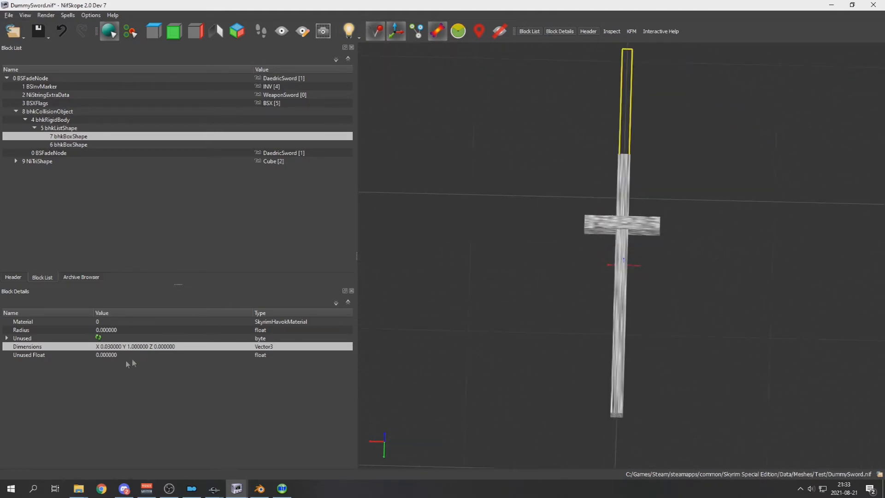
double_click(139, 346)
key(Tab)
text(0.)
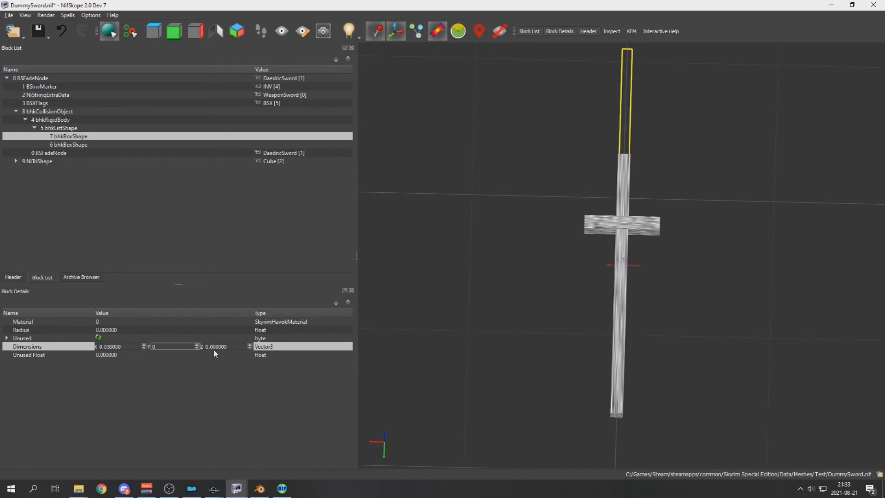
key(Escape)
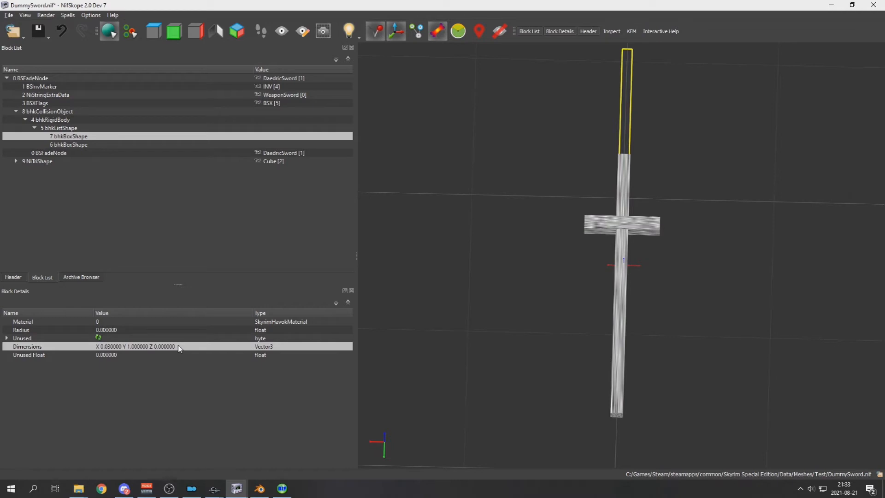
- Set the Z dimension of bhkBoxShape block 7 to 0.03
click(215, 355)
double_click(215, 347)
drag(235, 348, 214, 346)
text(3)
key(Return)
drag(572, 271, 494, 237)
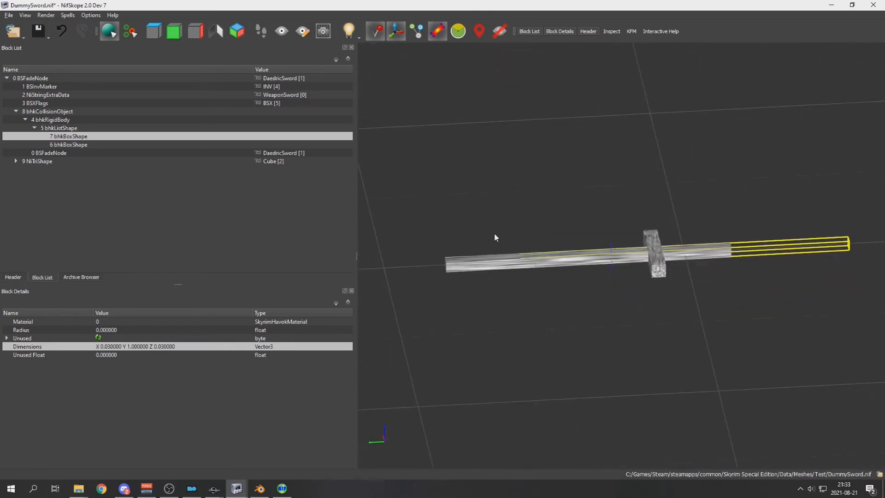
- Expand the box shape's Unused bytes and compare them with those of bhkBoxShape block 4 in the irondaggerNoFX.nif window
click(6, 339)
key(alt+Tab)
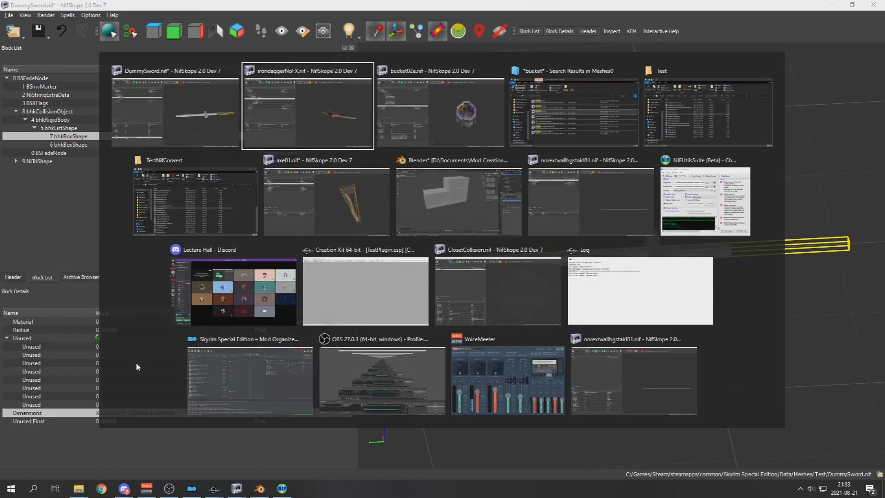
click(7, 337)
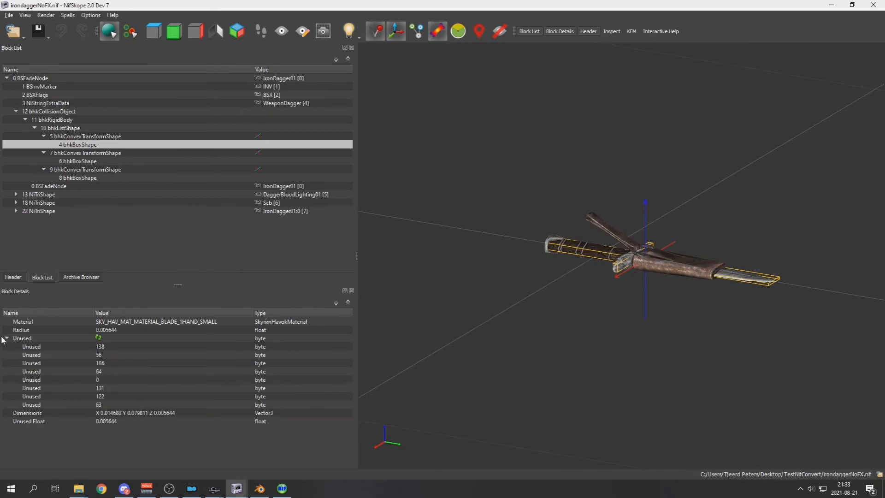
- Copy the Unused bytes and the Material SKY_HAV_MAT_MATERIAL_BLADE_1HAND_SMALL from the iron dagger's bhkBoxShape block 4 to DummySword's bhkBoxShape block 7
key(alt+Tab)
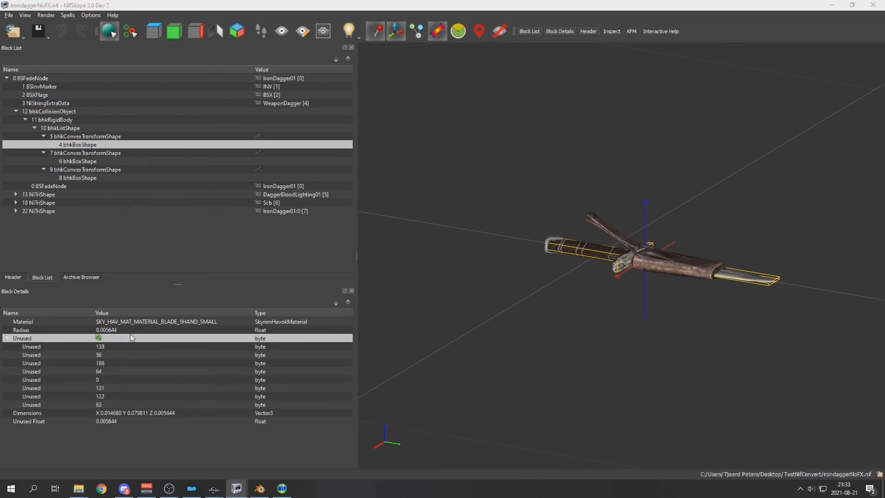
key(ctrl+v)
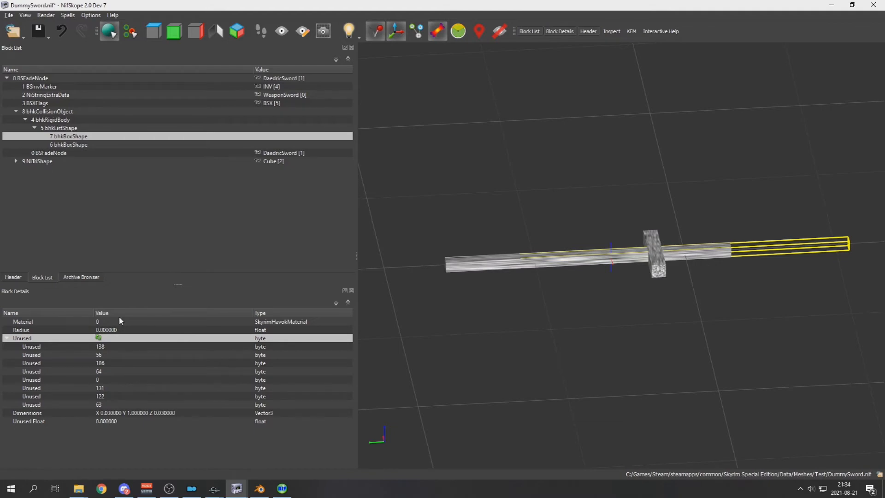
key(alt+Tab)
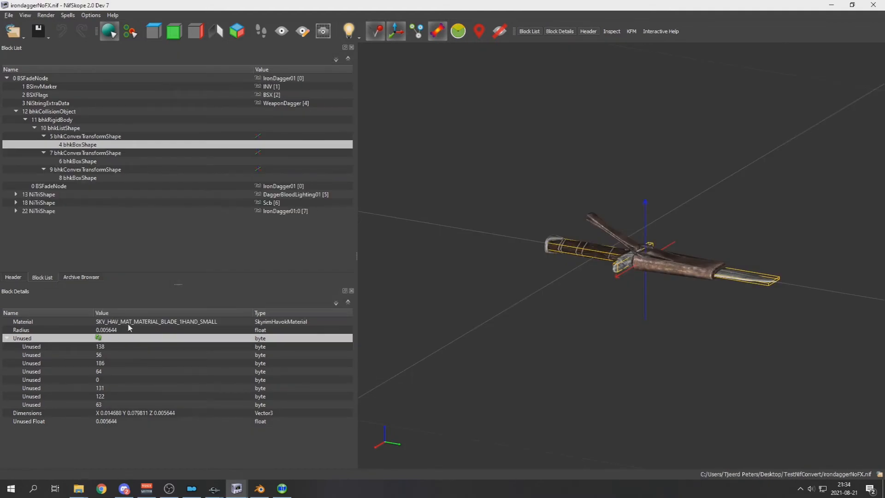
click(129, 322)
key(alt+Tab)
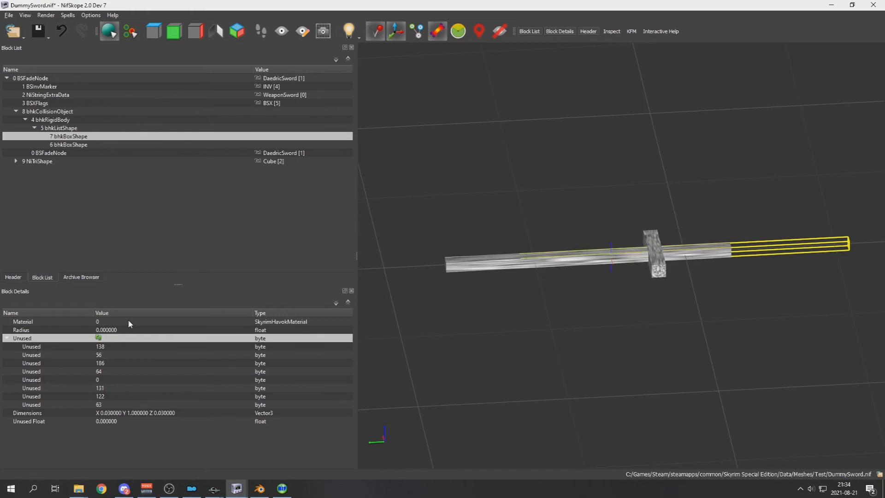
click(130, 322)
text(SKY_HAV_MAT_MATERIAL_BLADE_1HAND_SMALL)
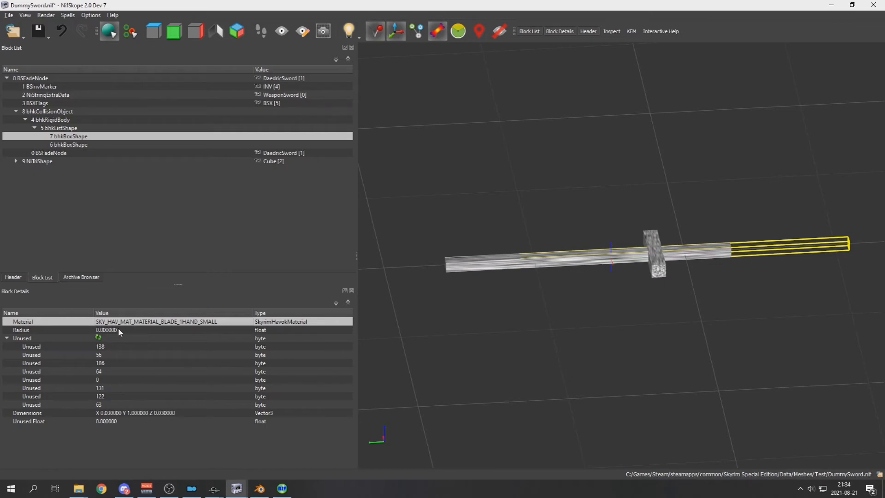
- Set the Radius of bhkBoxShape block 7 to 0.05
click(118, 329)
double_click(121, 329)
text(0.05)
key(Return)
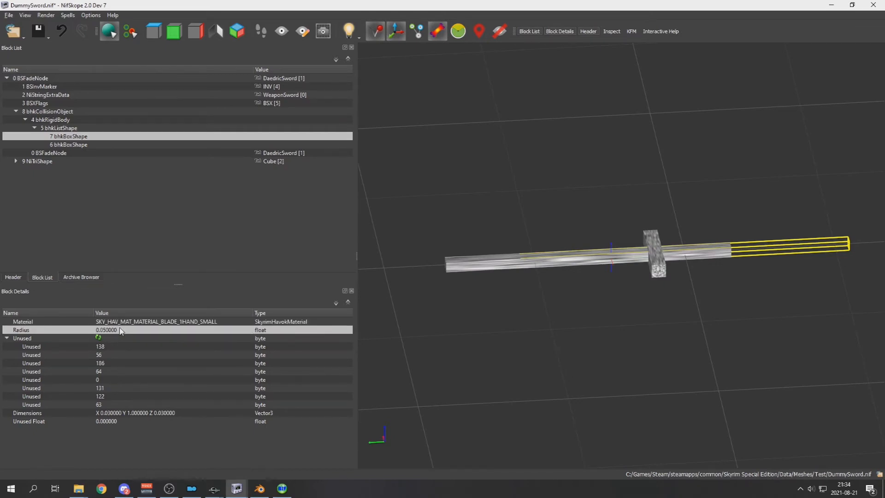
- Check the Radius in the irondaggerNoFX.nif window and set the Radius of DummySword's bhkBoxShape block 7 to 0.005
key(alt+Tab)
key(alt+Tab)
double_click(121, 330)
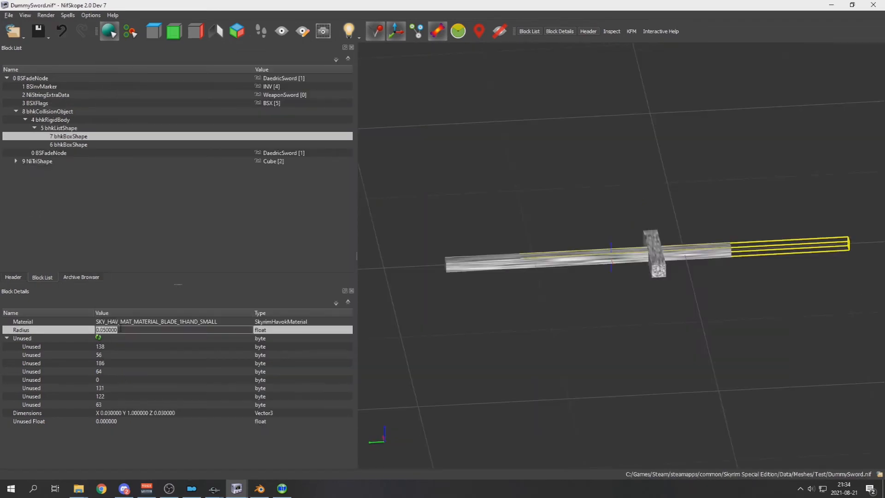
click(104, 330)
key(Return)
double_click(109, 331)
click(106, 330)
key(Return)
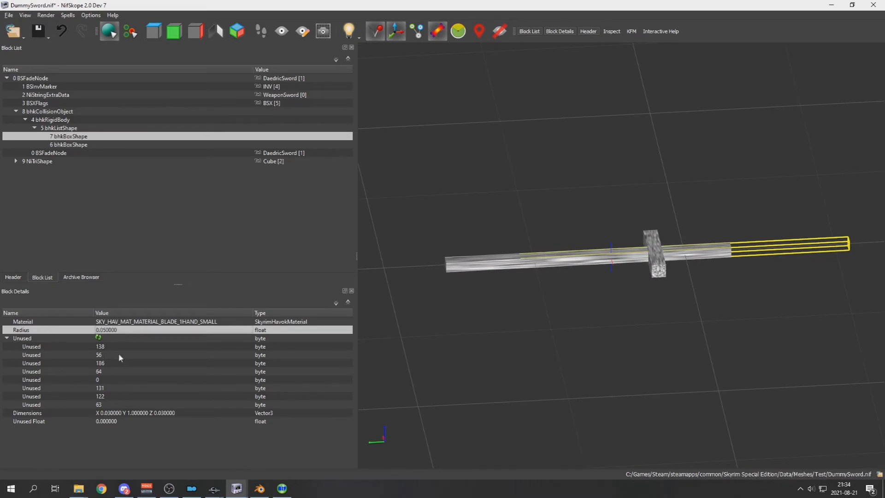
double_click(104, 331)
click(104, 329)
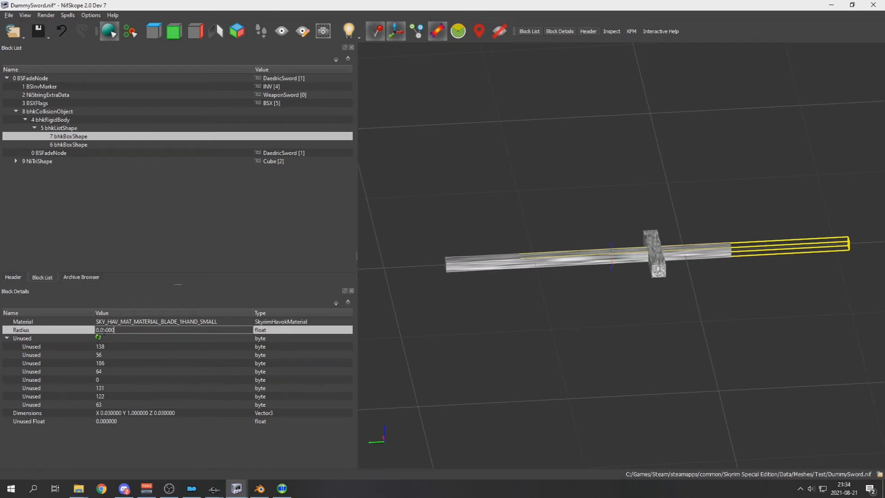
key(Return)
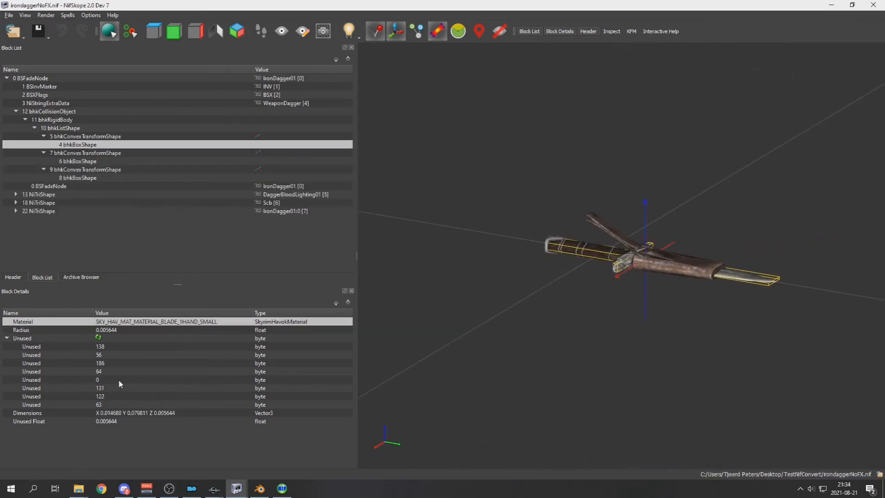
- Copy the Unused Float 0.005644 from the iron dagger's bhkBoxShape block 4 to DummySword's bhkBoxShape block 7
click(124, 421)
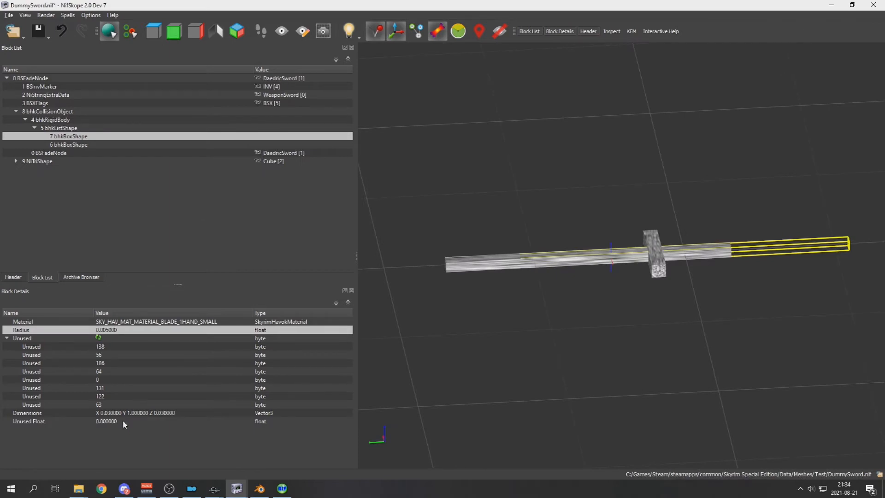
click(124, 421)
text(0.005644)
- Copy the Dimensions X 0.03, Y 1, Z 0.03 from bhkBoxShape block 7 to bhkBoxShape block 6
drag(544, 296, 539, 302)
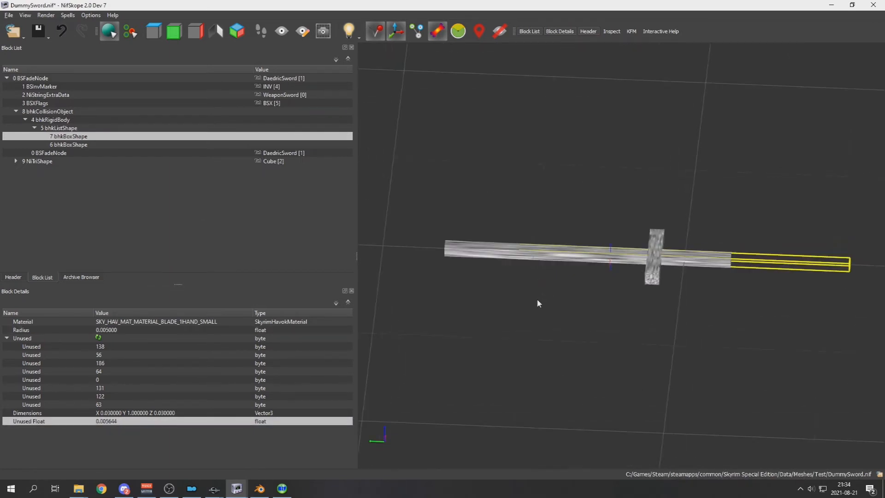
click(56, 145)
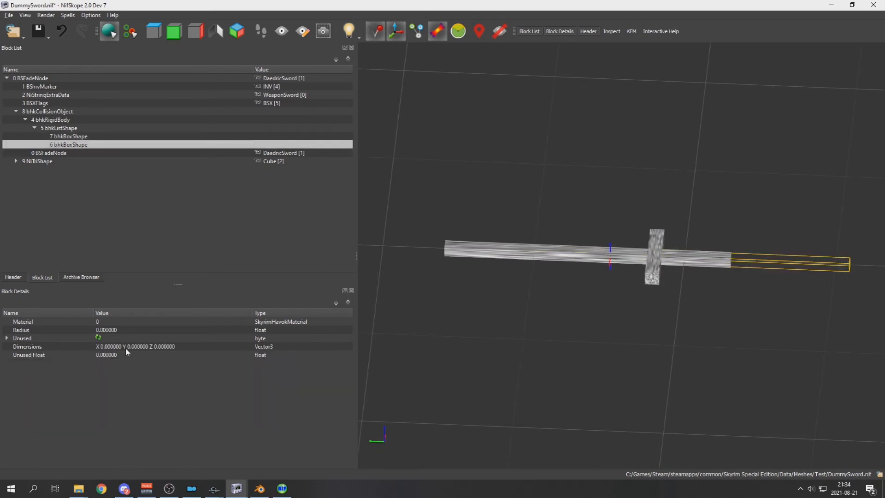
click(103, 138)
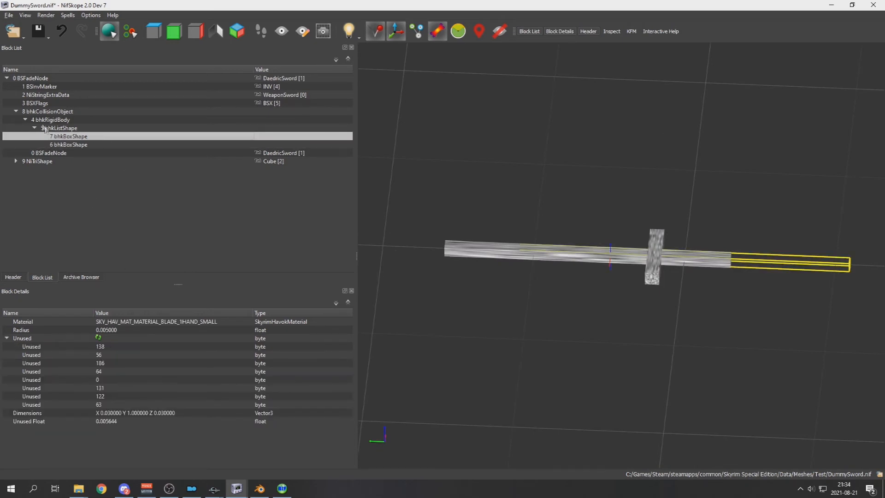
click(120, 417)
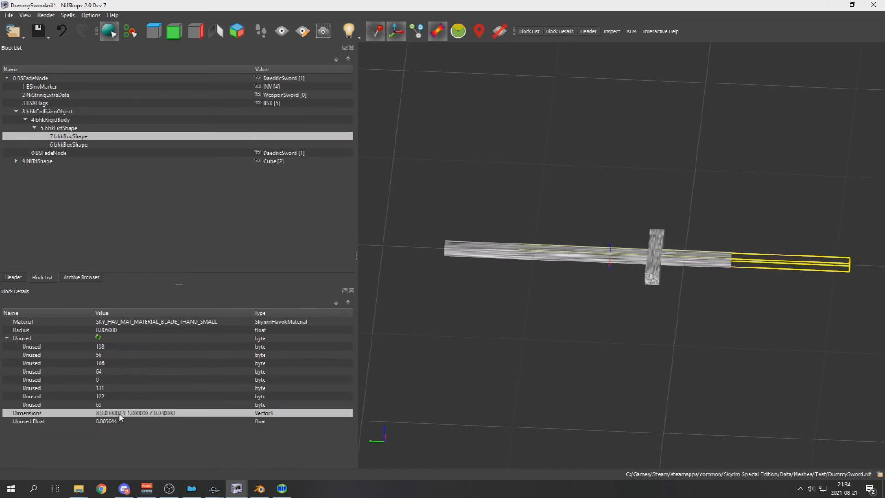
click(83, 144)
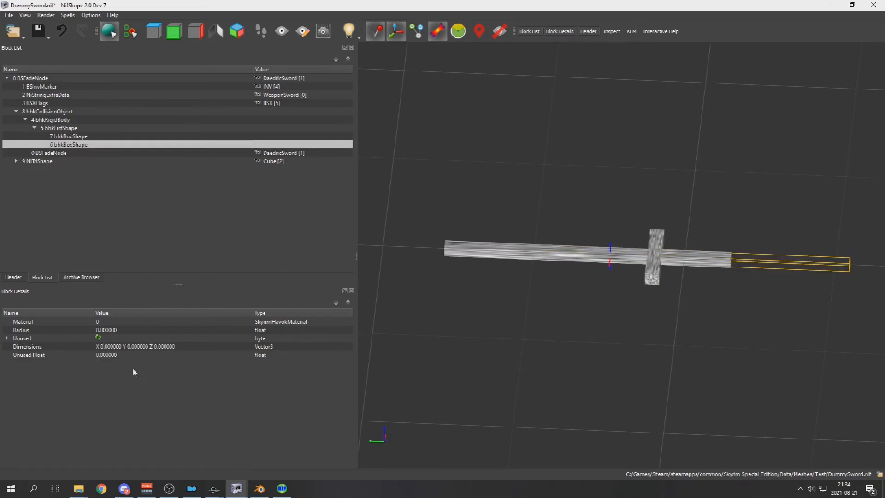
click(117, 350)
text(X 0.030000 Y 1.000000 Z 0.030000)
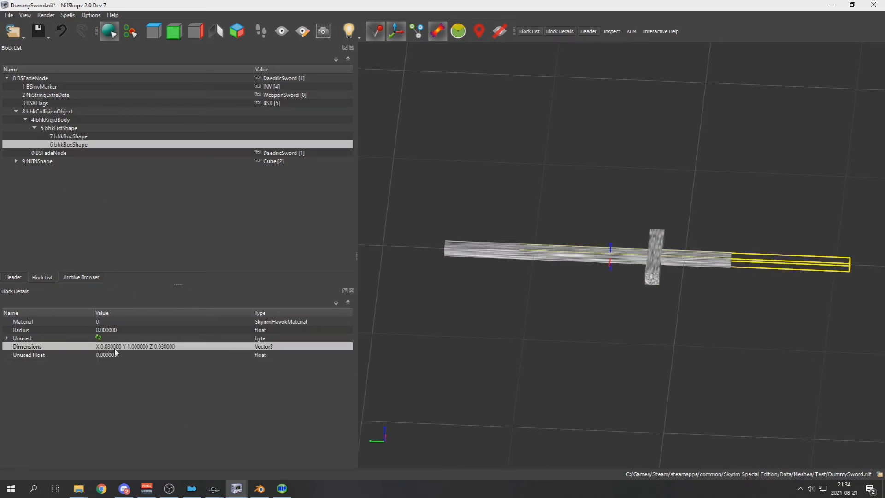
- Change the Dimensions of bhkBoxShape block 6 to X 1 and Y 0.03 so the box runs crosswise
double_click(148, 347)
click(182, 349)
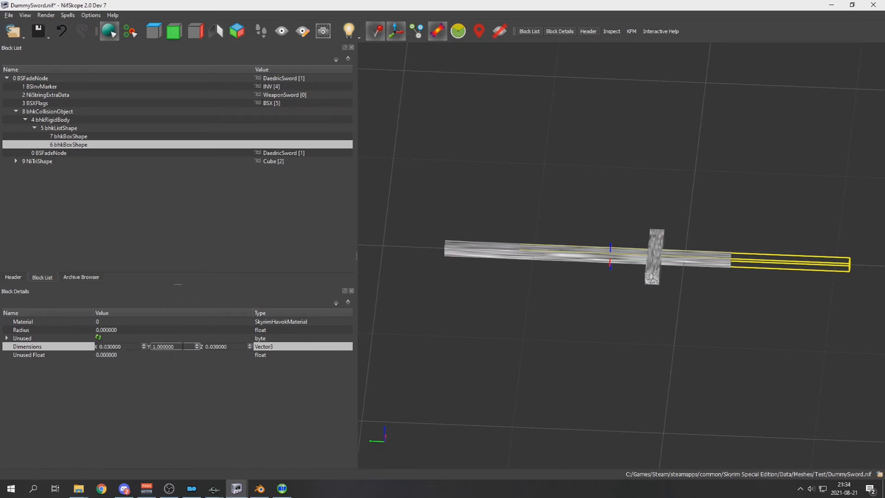
click(120, 346)
text(1)
key(Tab)
text(0.03)
click(120, 347)
click(147, 380)
click(164, 356)
- Compare the crosswise box with the sword's guard and set the X dimension of bhkBoxShape block 6 to 0.3
drag(454, 349, 455, 319)
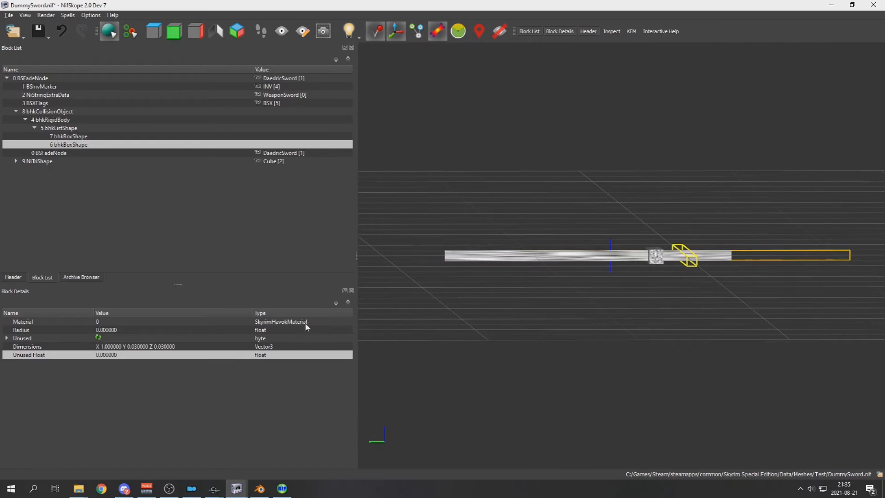
drag(454, 308, 452, 363)
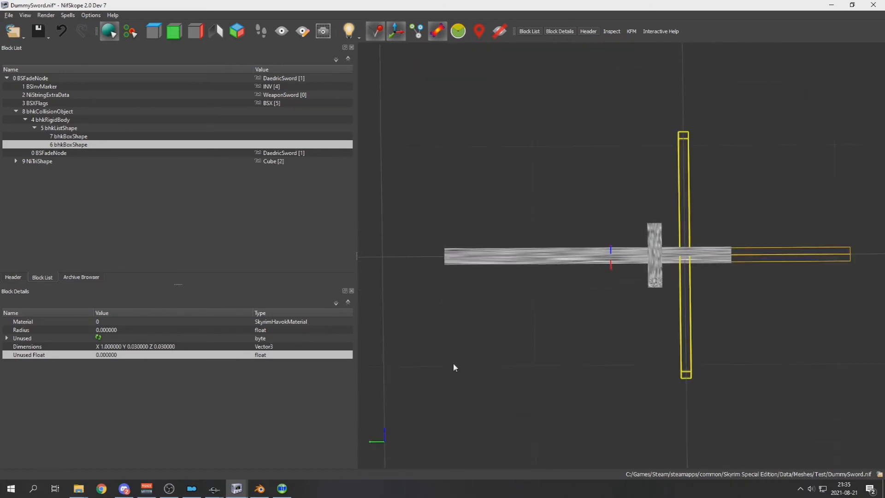
double_click(119, 346)
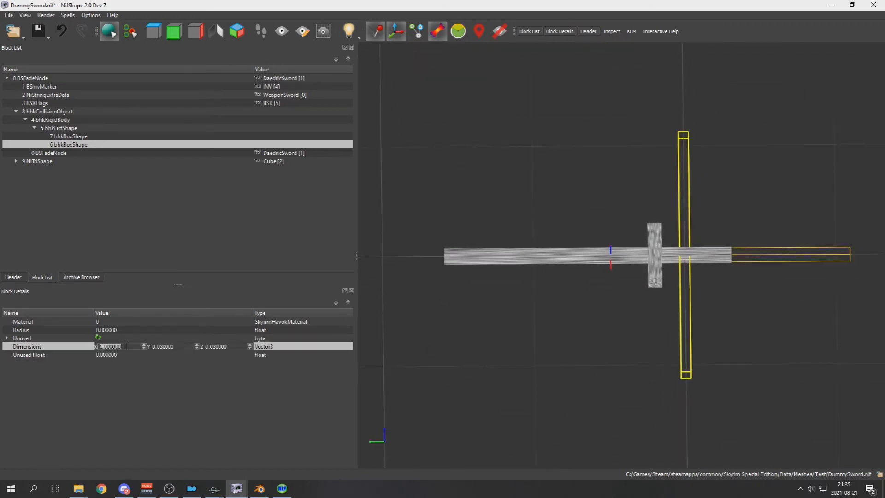
text(0.3)
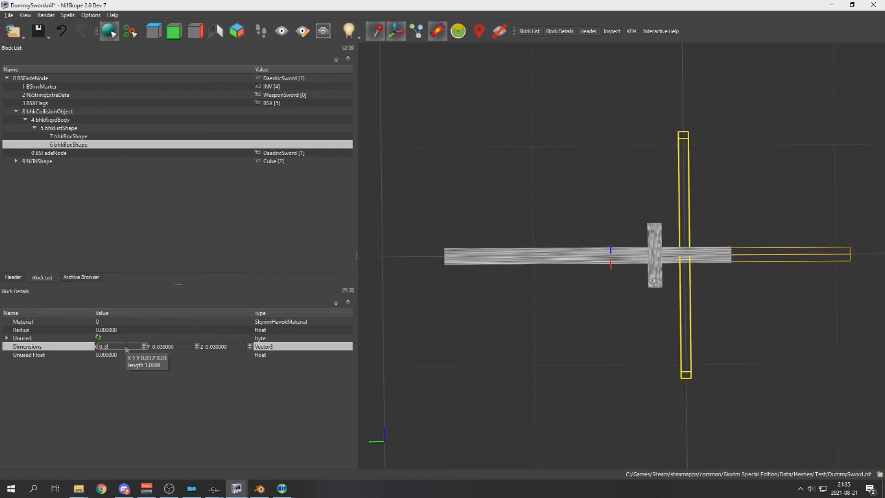
key(Return)
- Set the X dimension of bhkBoxShape block 6 to 0.25 to match the guard's length
drag(573, 325, 176, 333)
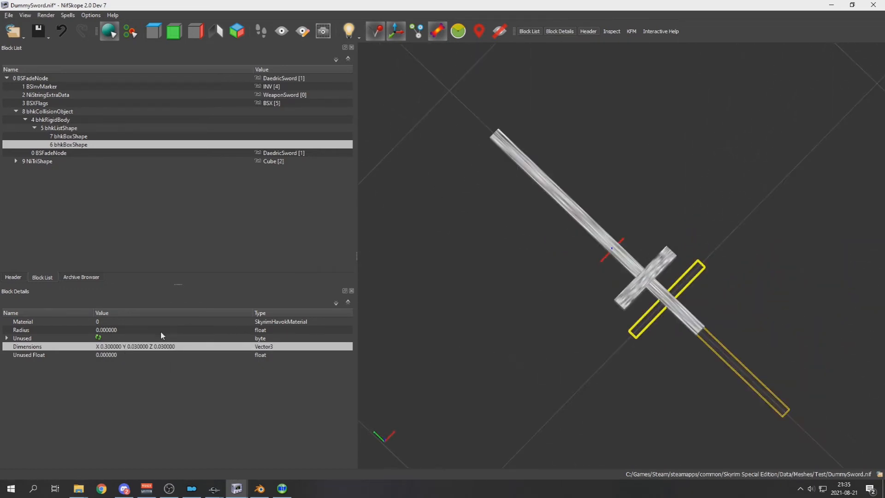
double_click(109, 347)
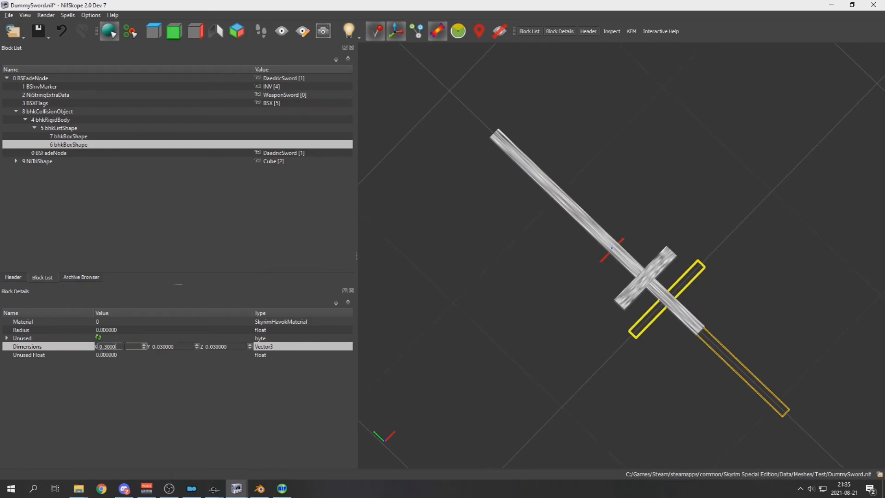
text(0.25)
key(Return)
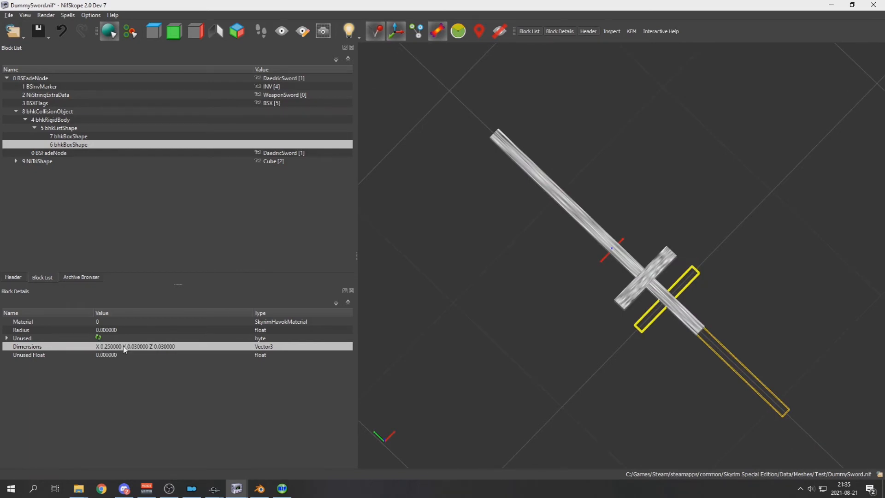
- Set the Radius of bhkBoxShape block 6 to 0.005
drag(573, 362, 642, 340)
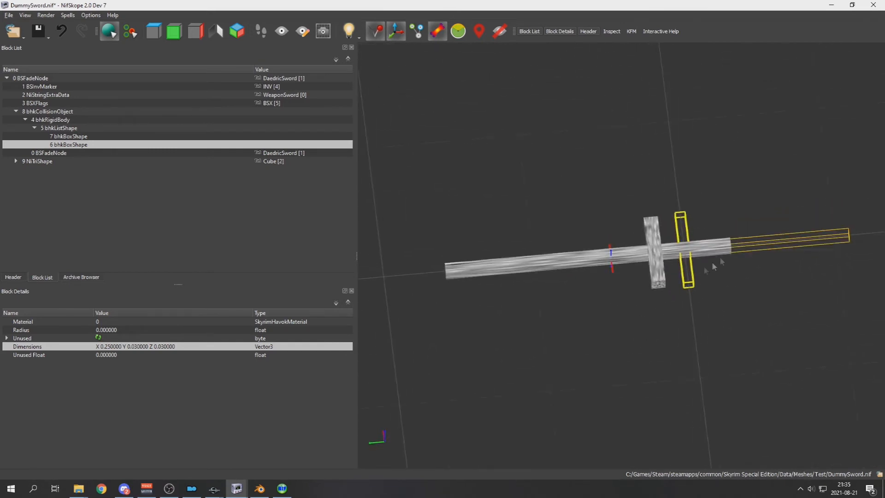
double_click(128, 328)
text(0)
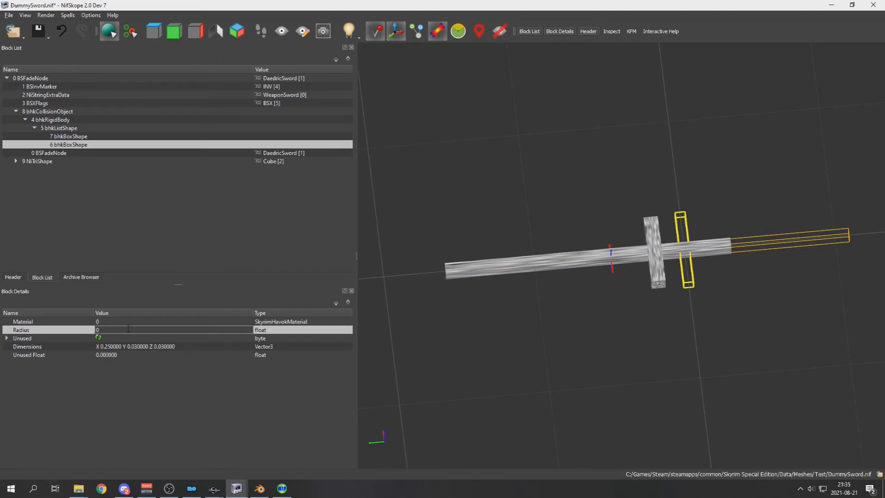
text(.005)
key(Return)
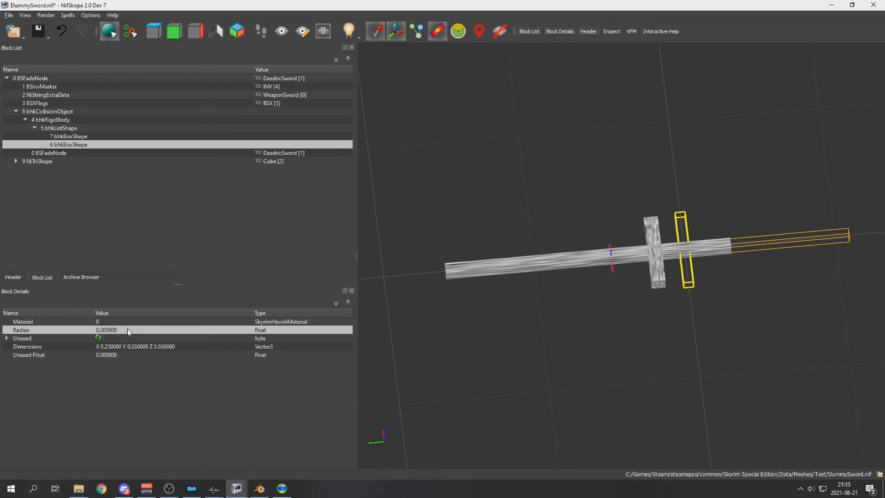
- Copy the Radius value 0.005 into the Unused Float of bhkBoxShape block 6
click(105, 356)
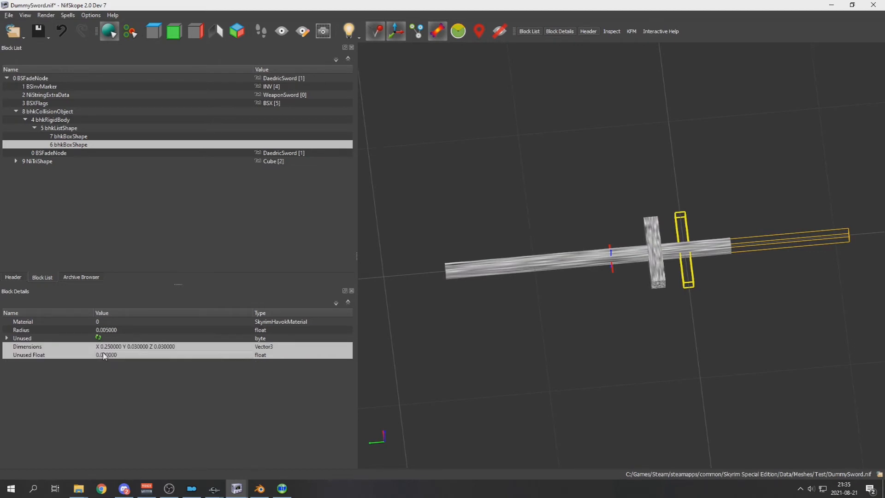
click(102, 356)
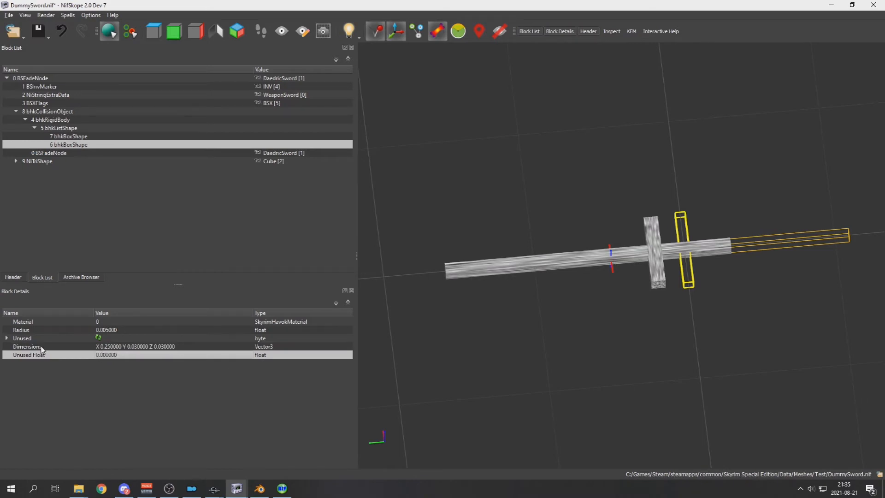
click(116, 330)
key(Down)
key(Down)
key(Down)
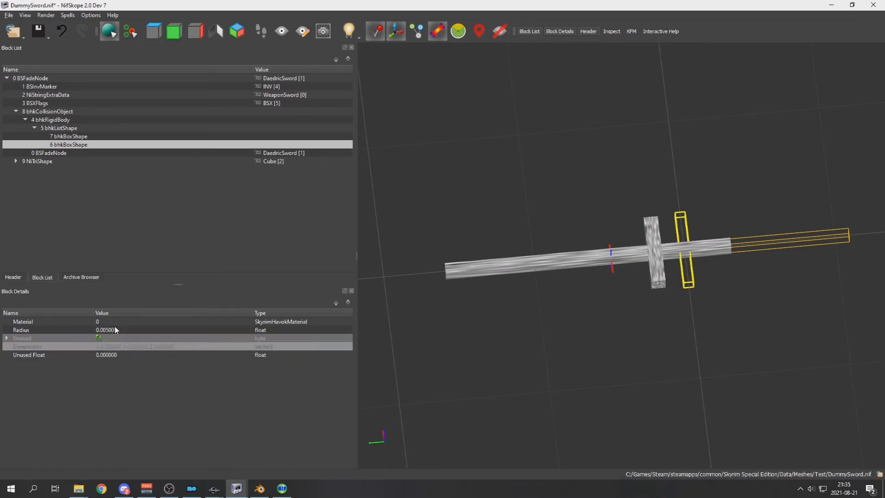
- Copy the Unused bytes from the iron dagger's bhkBoxShape block 4 to DummySword's bhkBoxShape block 6
click(12, 340)
click(4, 338)
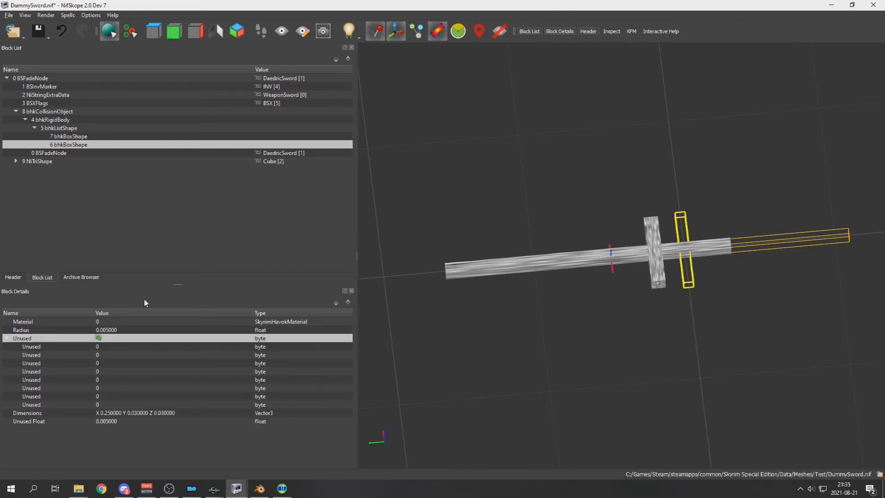
key(alt+Tab)
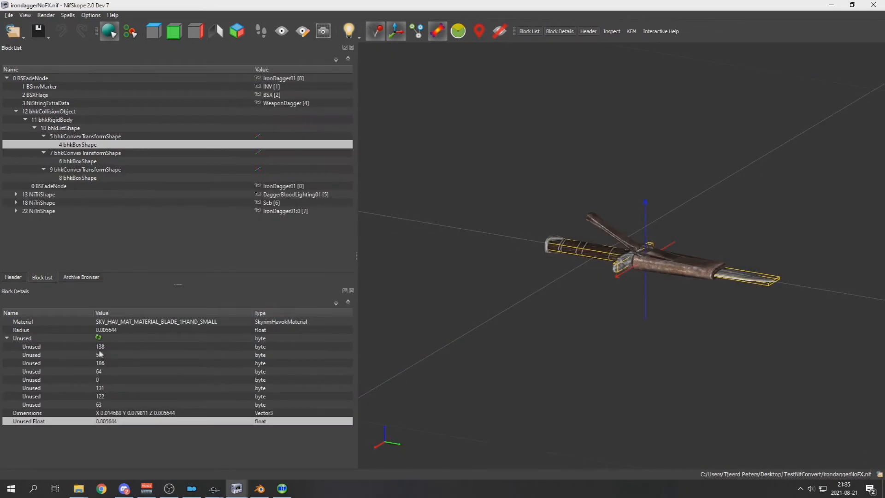
key(alt+Tab)
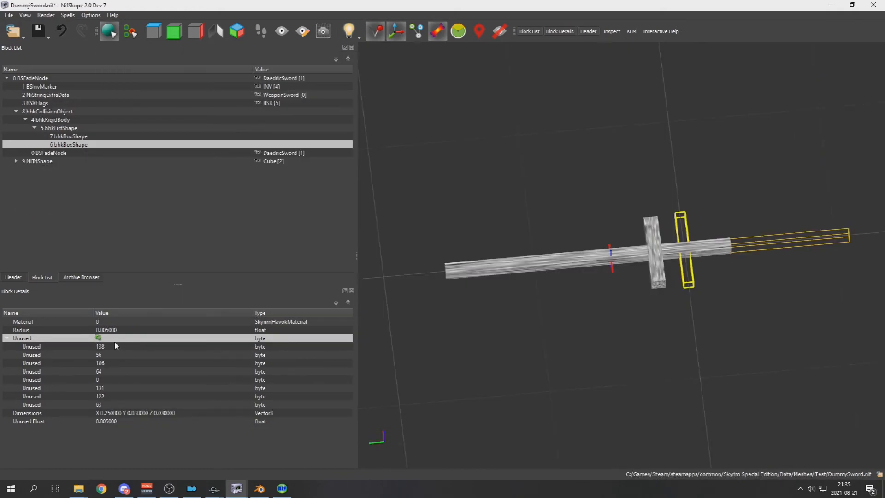
drag(605, 236, 691, 318)
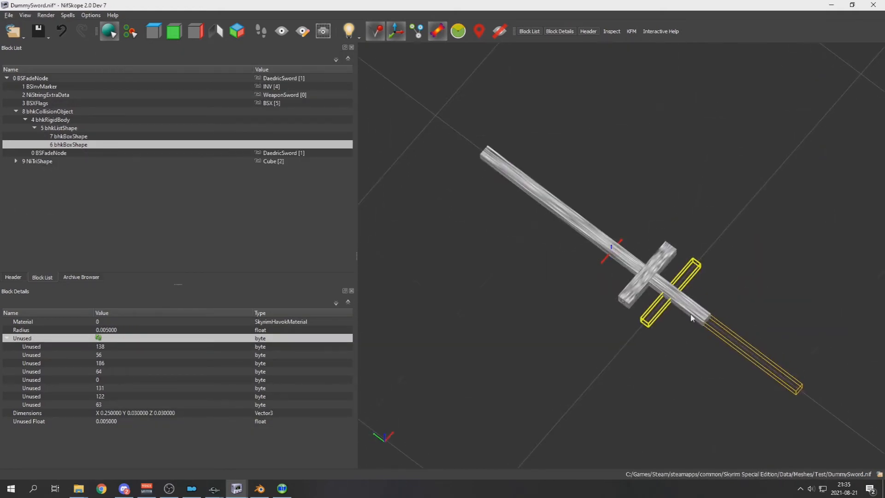
- Insert a bhkConvexTransformShape block into DummySword, following the iron dagger's collision structure
drag(576, 276, 611, 228)
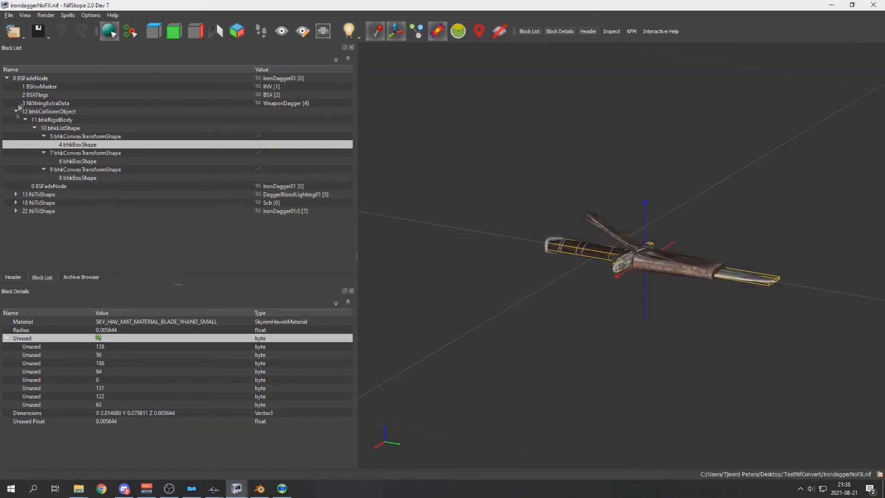
click(89, 138)
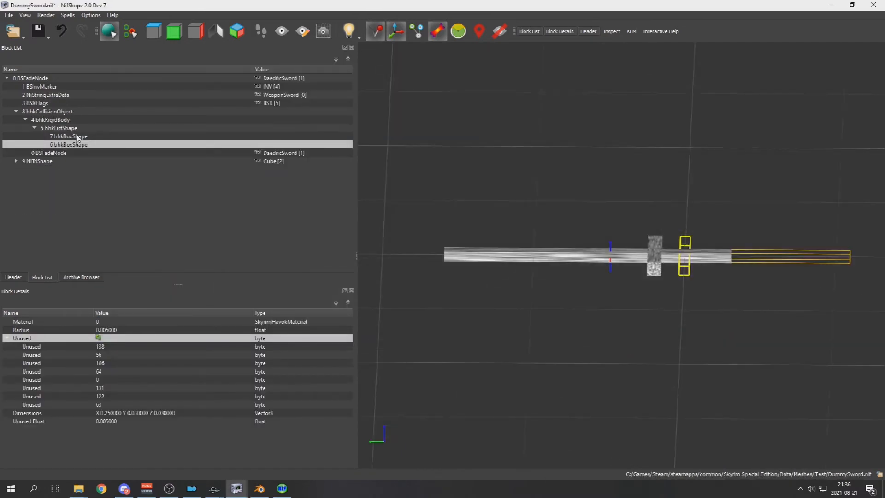
drag(690, 262, 737, 255)
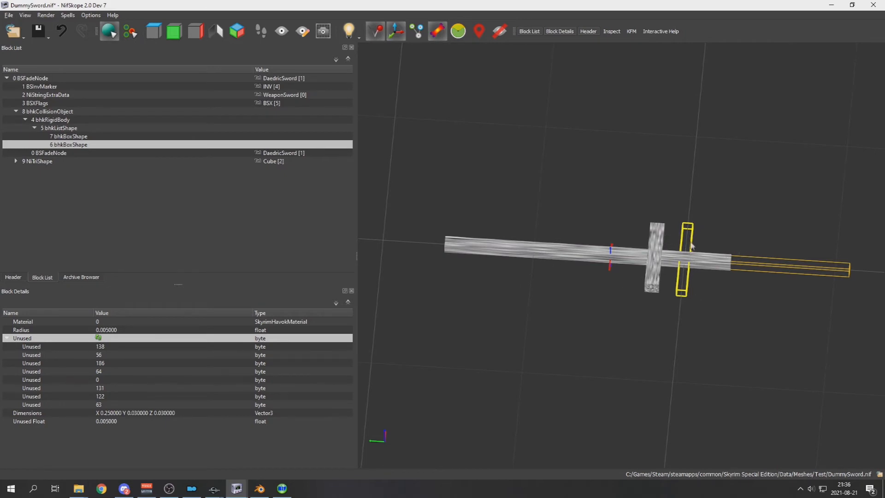
click(90, 128)
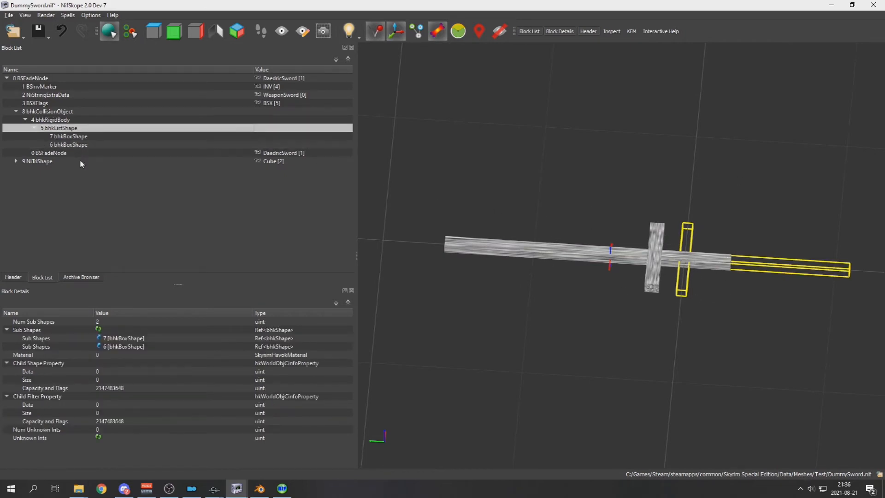
right_click(94, 175)
mouse_move(110, 180)
click(140, 181)
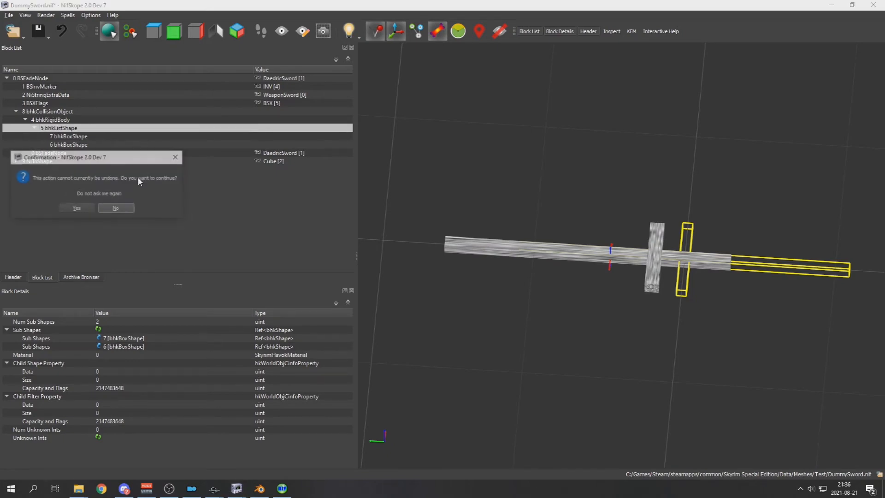
click(80, 208)
mouse_move(124, 22)
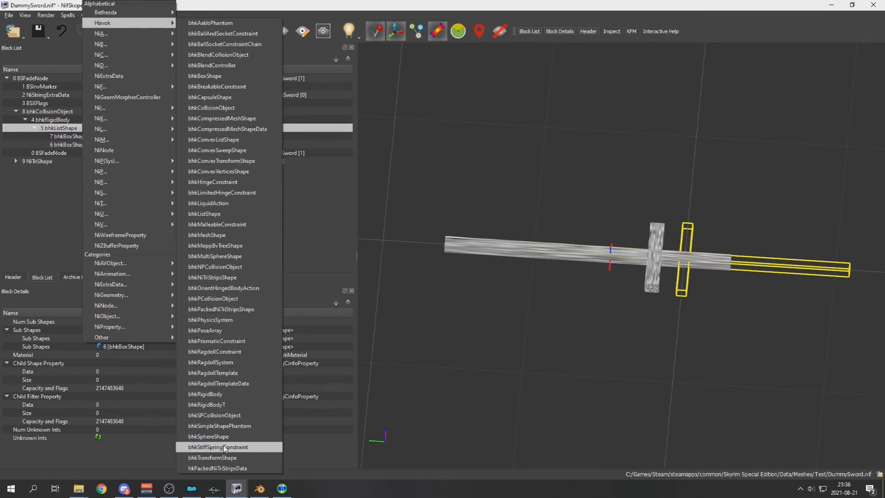
click(233, 162)
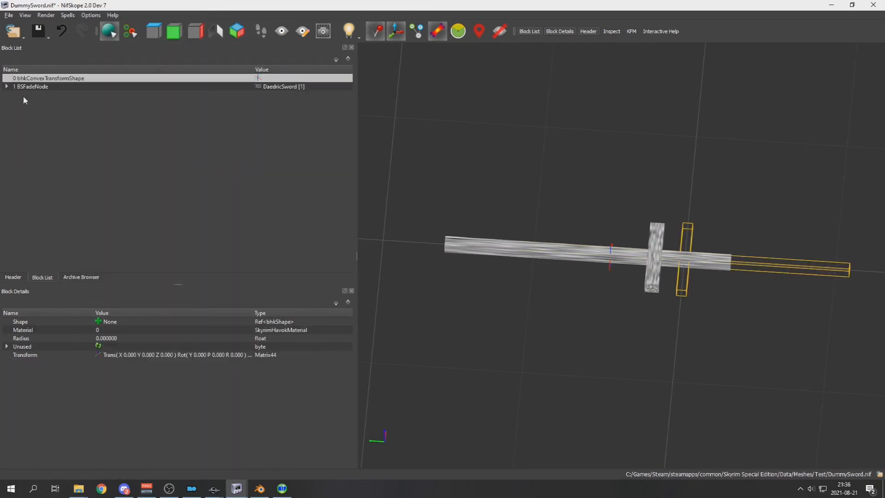
- Insert a second bhkConvexTransformShape block for the other box shape
click(7, 87)
right_click(54, 76)
mouse_move(68, 79)
click(161, 88)
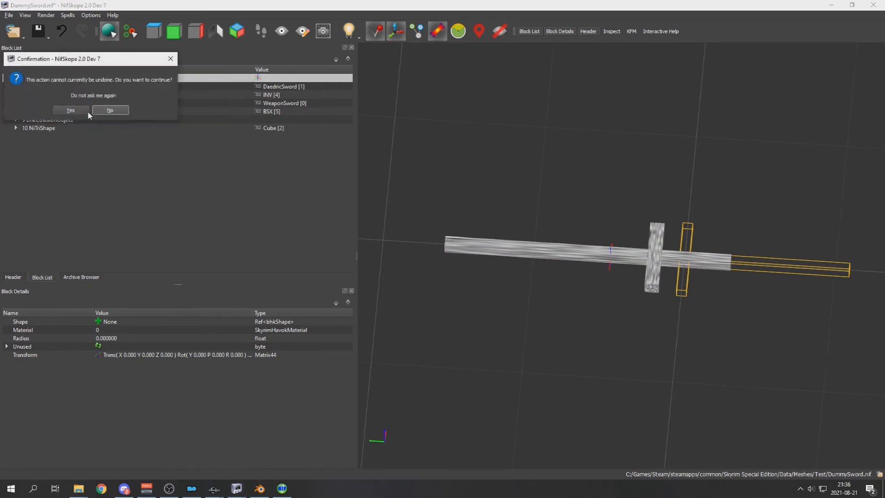
click(79, 110)
mouse_move(125, 131)
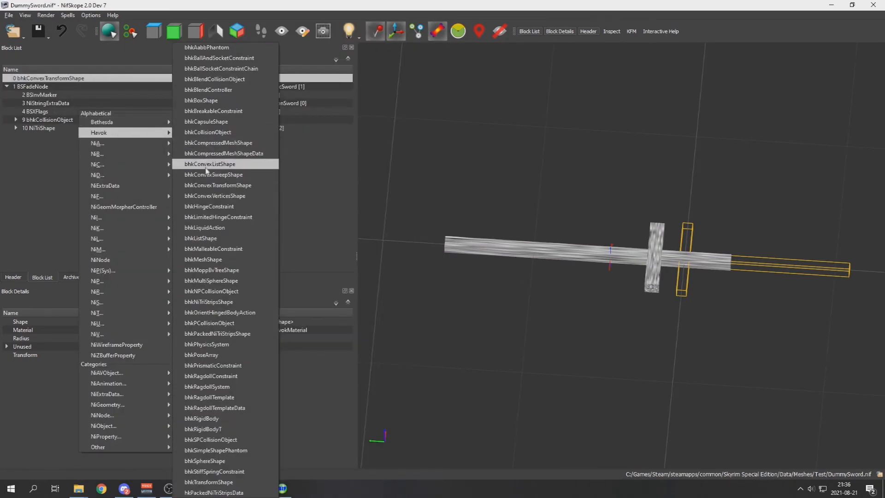
click(207, 185)
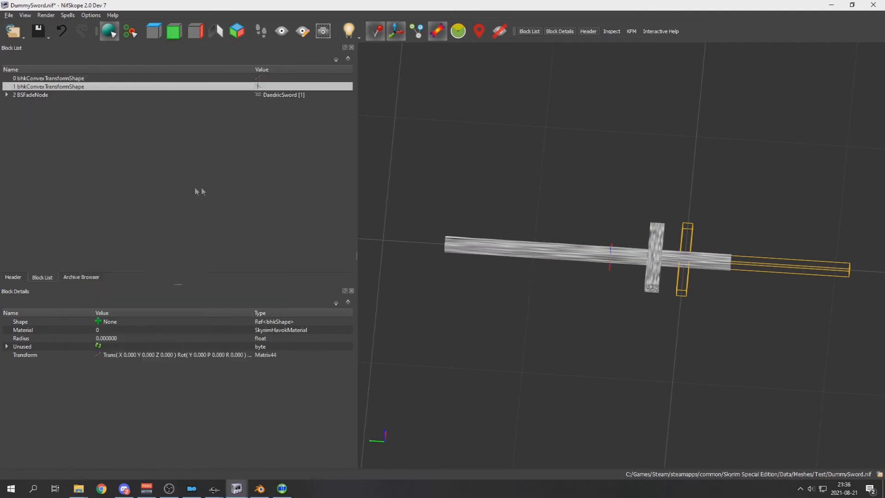
- Point the two Sub Shapes references of bhkListShape block 7 to bhkConvexTransformShape blocks 0 and 1
click(8, 95)
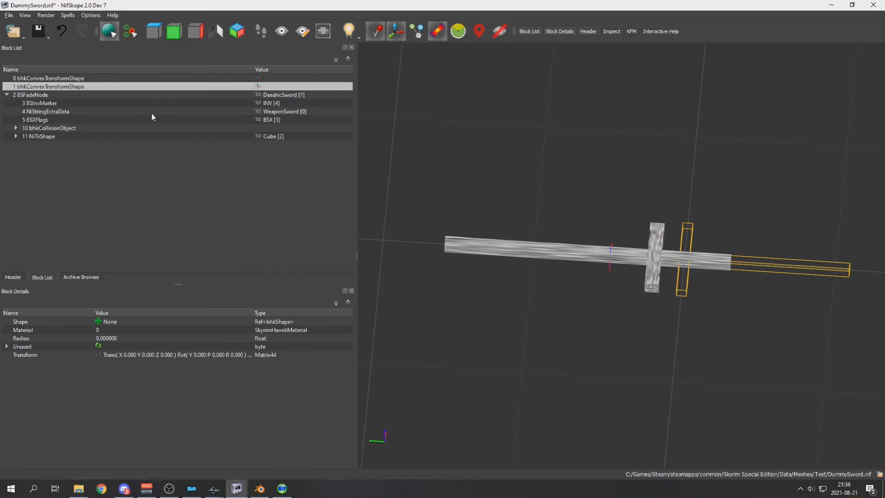
mouse_move(152, 115)
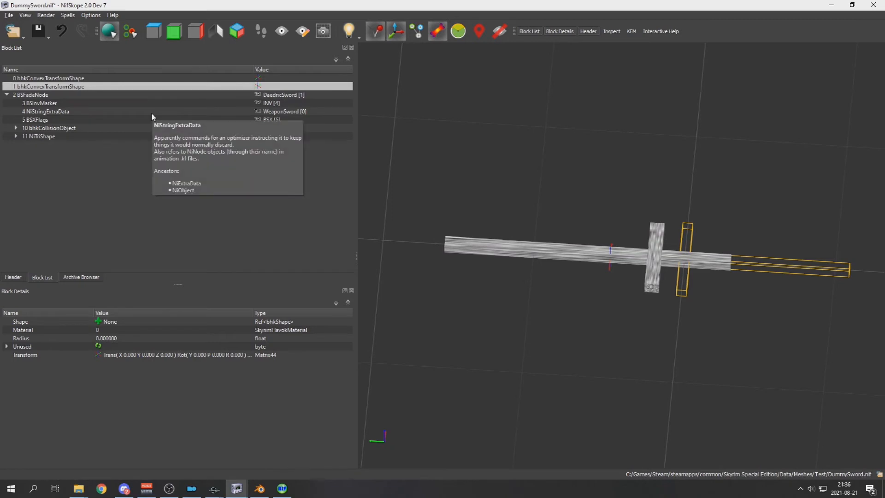
click(24, 129)
click(15, 136)
click(16, 128)
click(25, 136)
click(35, 144)
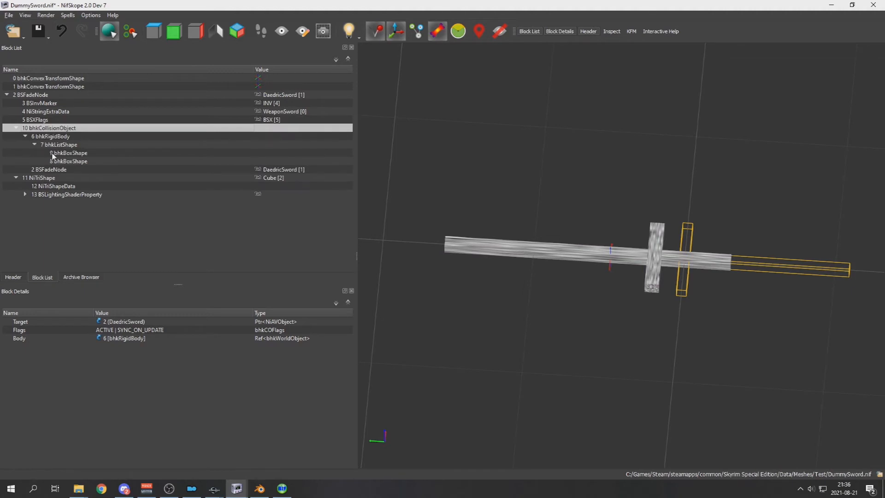
click(54, 154)
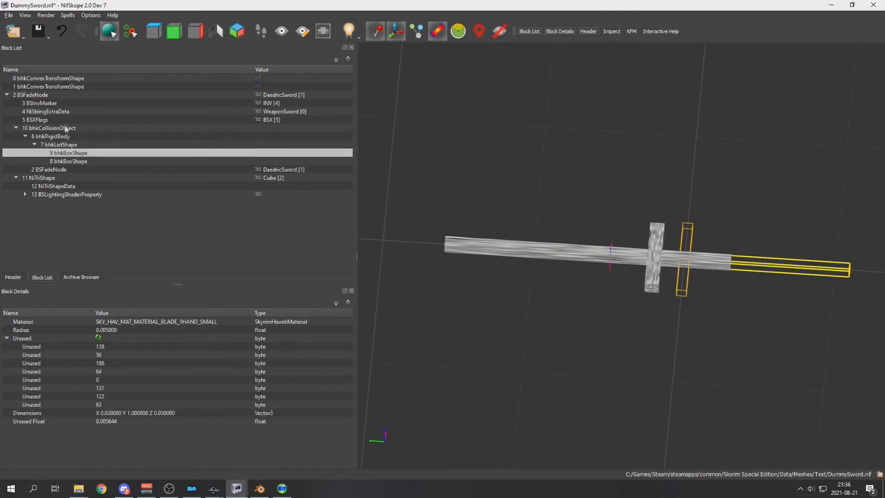
click(73, 145)
double_click(140, 337)
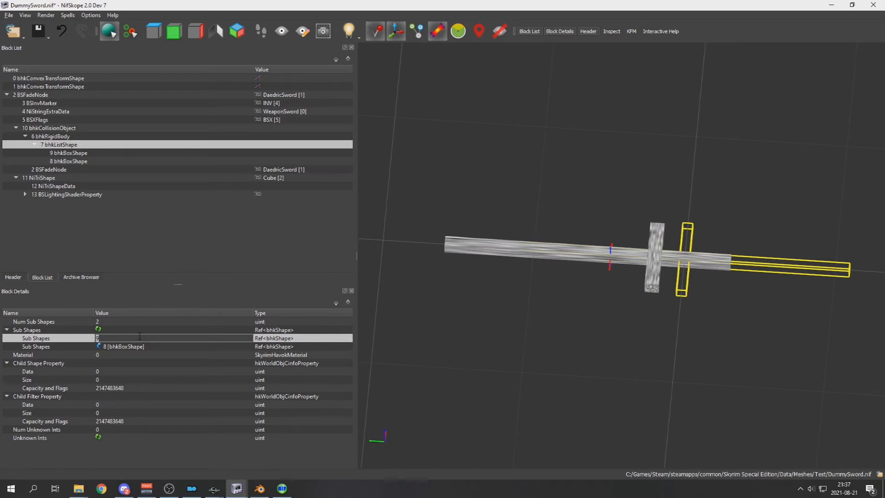
text(0)
key(Return)
double_click(127, 346)
text(1)
key(Return)
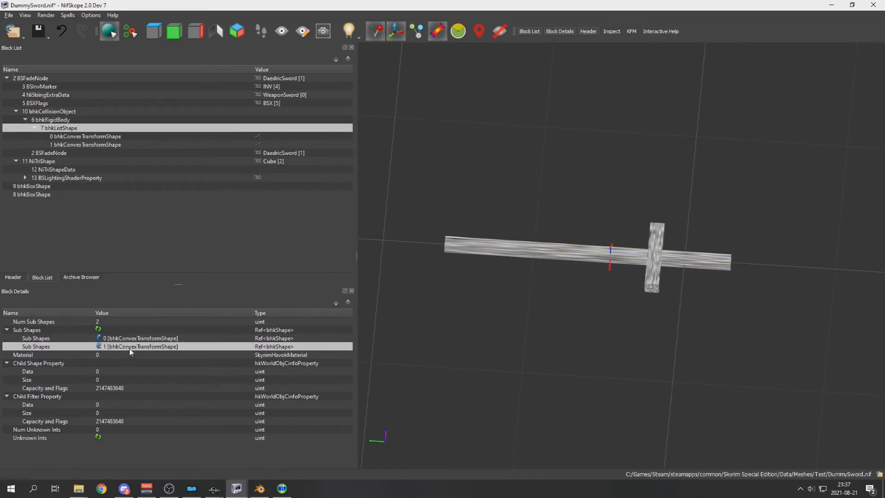
- Link bhkBoxShape 9 as the Shape of bhkConvexTransformShape 0, and bhkBoxShape 8 as the Shape of bhkConvexTransformShape 1
click(60, 137)
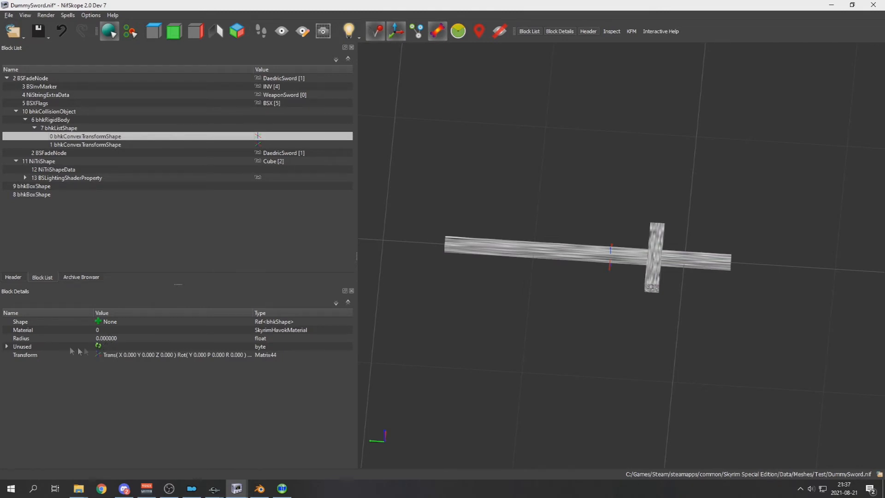
double_click(119, 321)
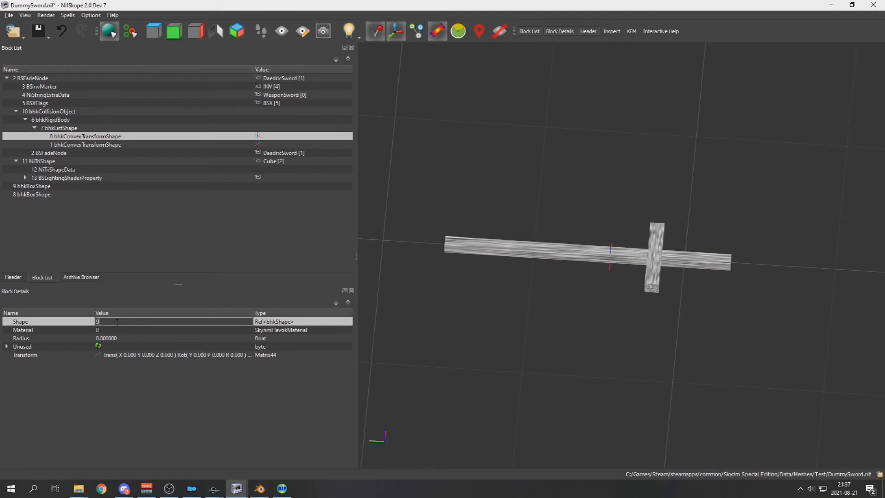
key(Return)
click(79, 144)
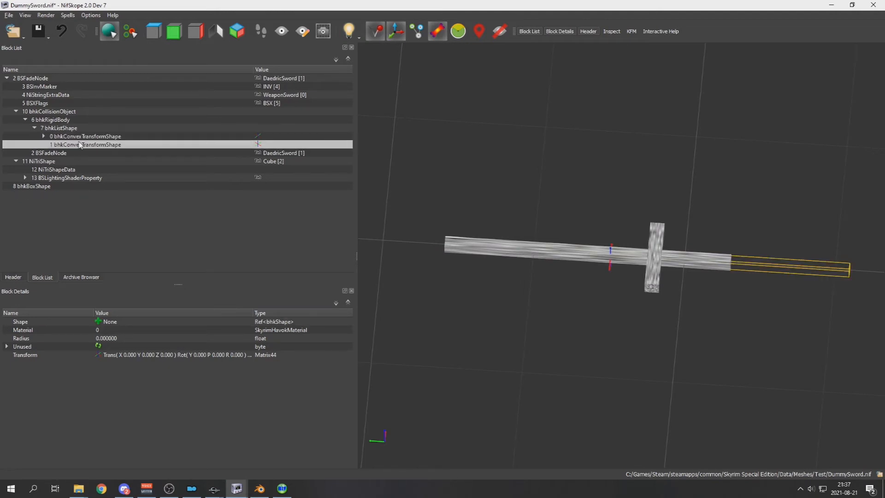
double_click(117, 322)
key(Return)
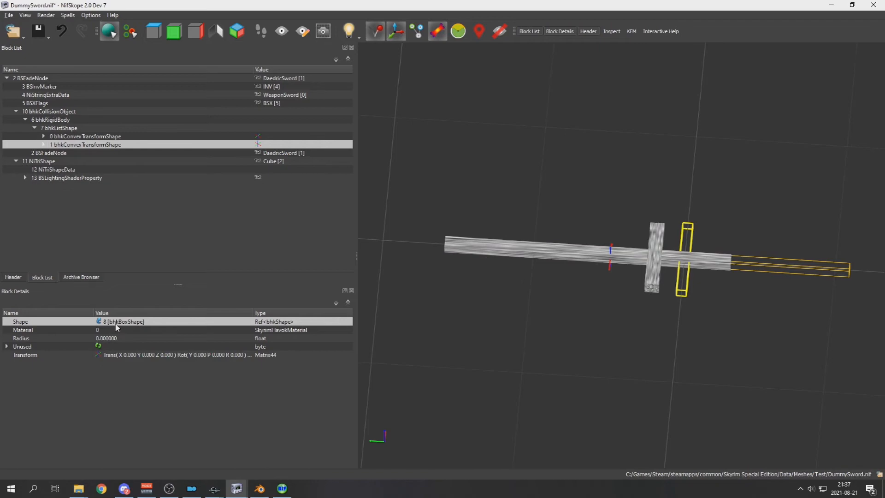
- Check the Radius usage on the iron dagger's bhkConvexTransformShape, and copy bhkBoxShape 8's Radius 0.005 to DummySword's two bhkConvexTransformShape blocks
key(alt+Tab)
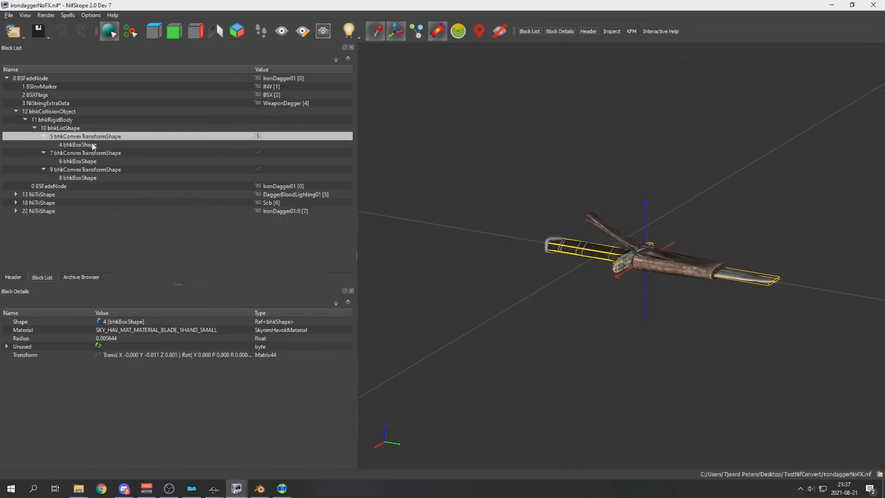
click(106, 345)
click(105, 341)
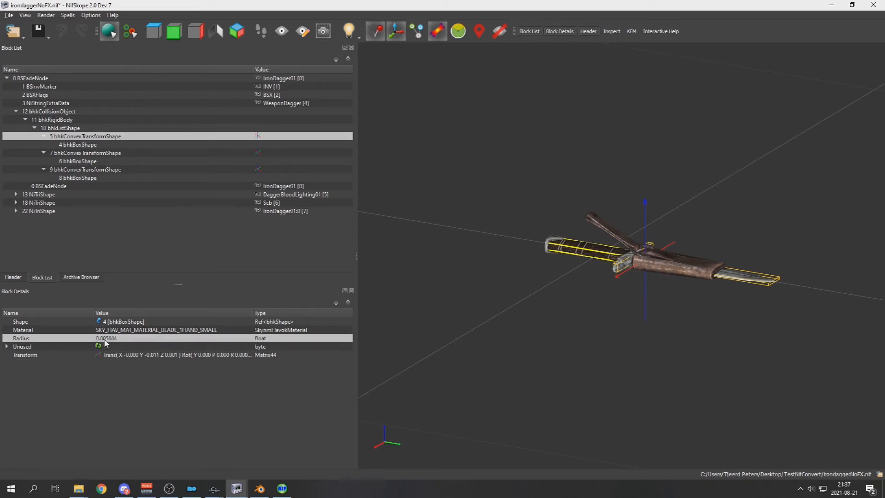
key(alt+Tab)
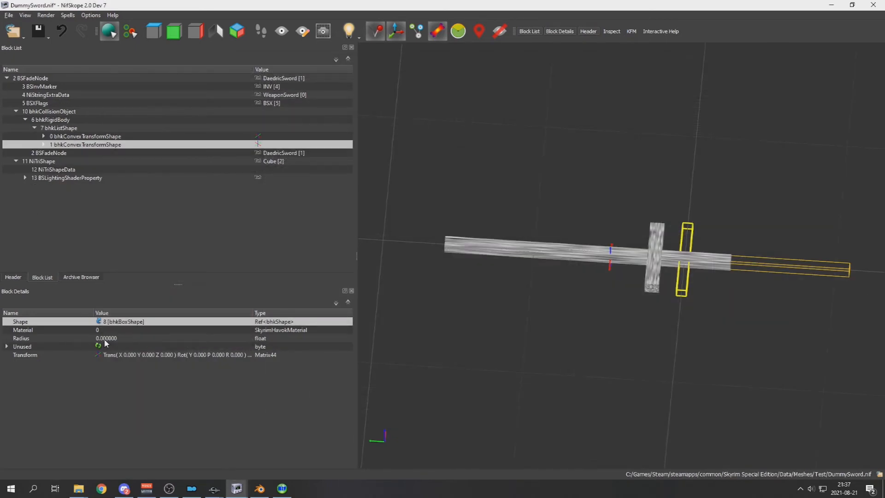
click(106, 341)
click(44, 144)
click(81, 154)
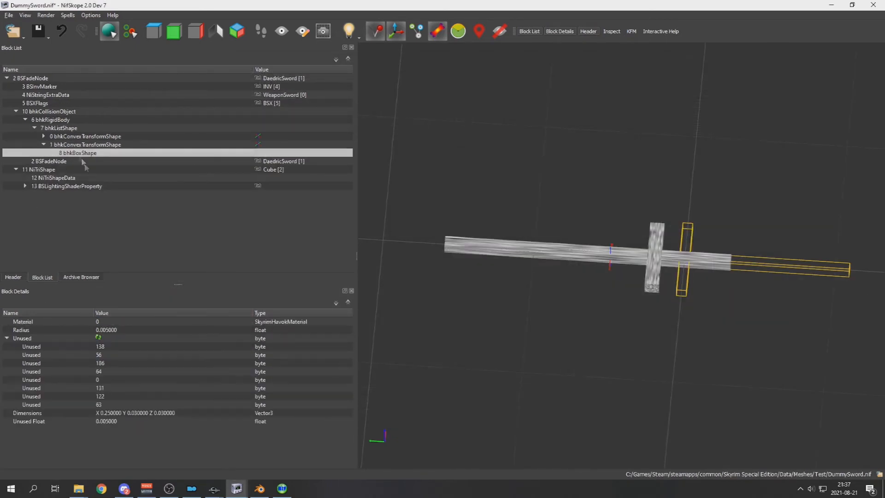
click(111, 331)
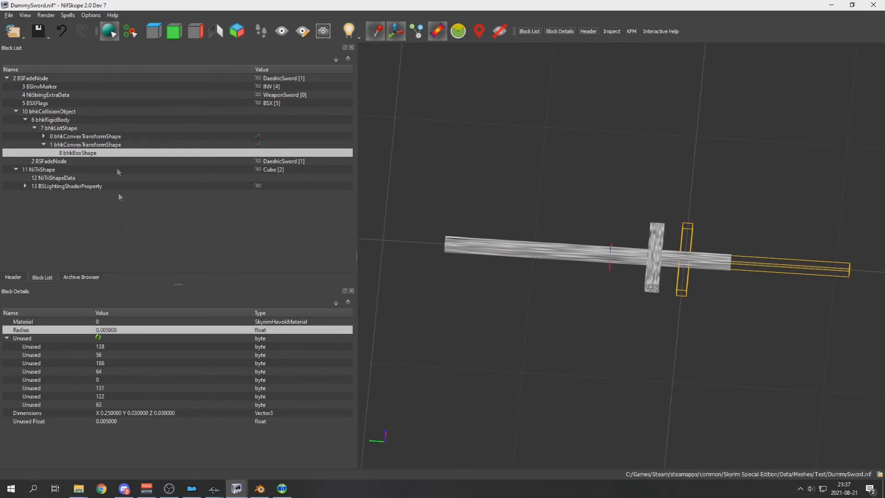
click(112, 145)
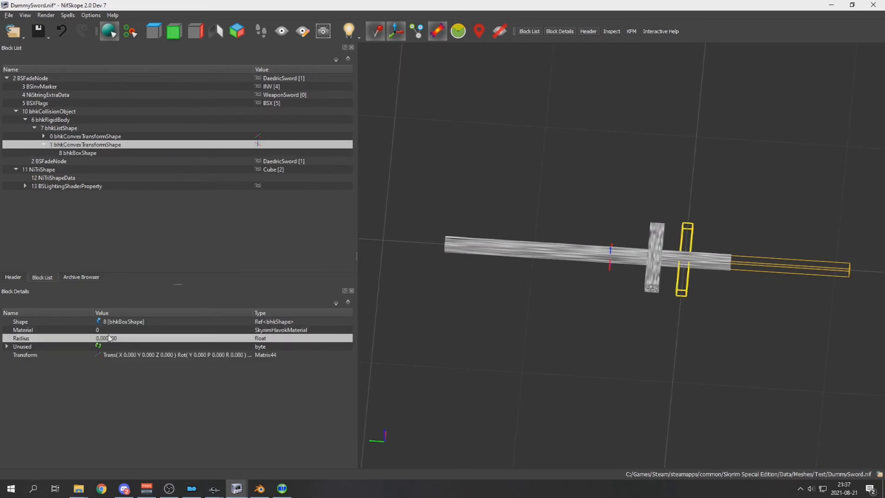
click(82, 136)
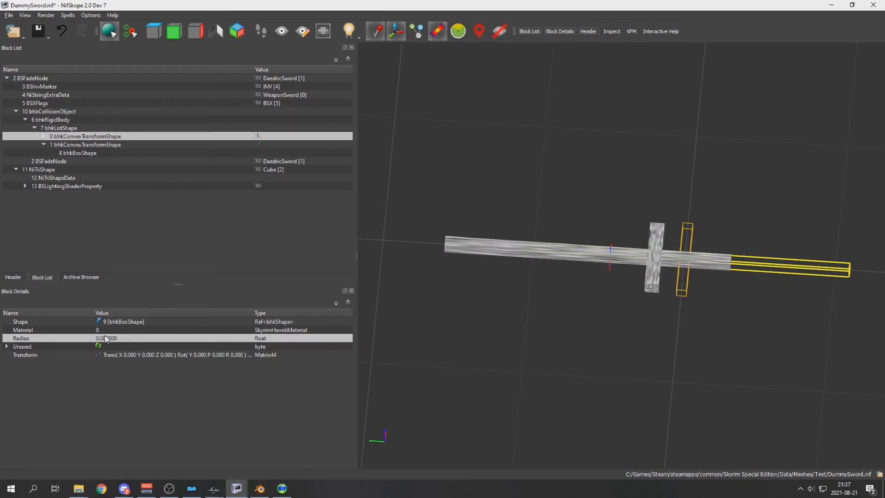
- Copy the Material SKY_HAV_MAT_MATERIAL_BLADE_1HAND_SMALL from bhkBoxShape 9 to bhkBoxShape 8
click(80, 153)
click(44, 136)
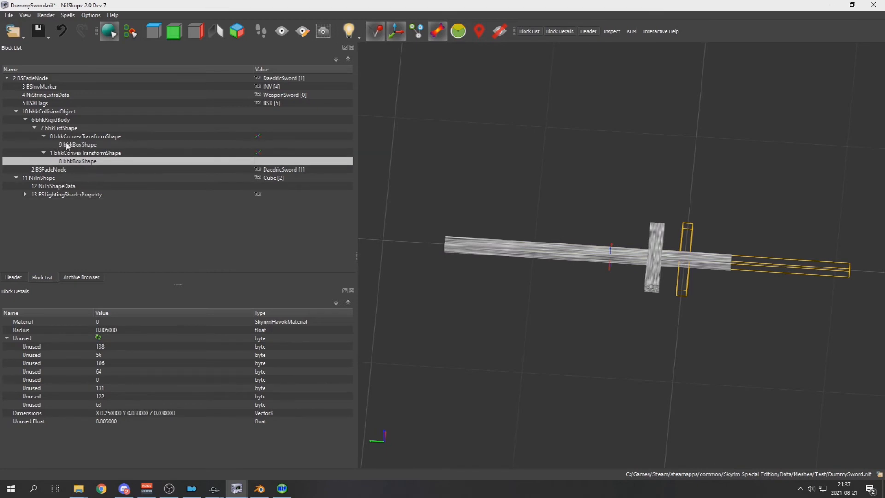
click(70, 145)
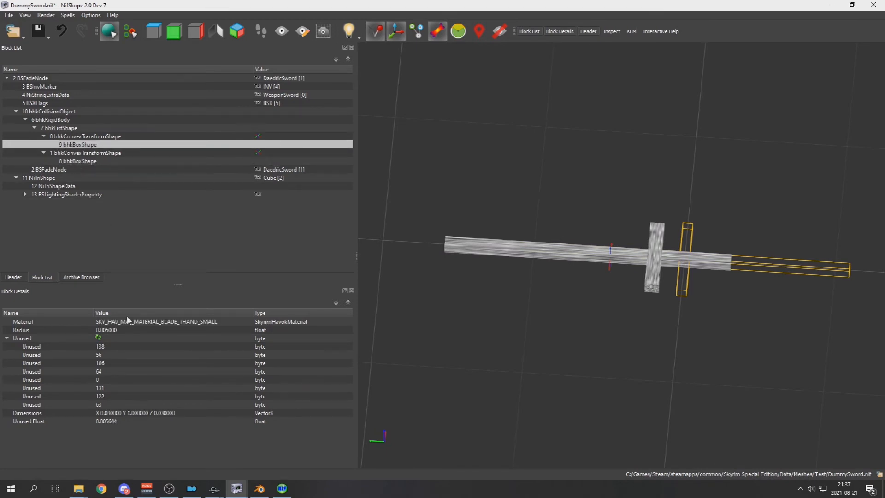
click(128, 324)
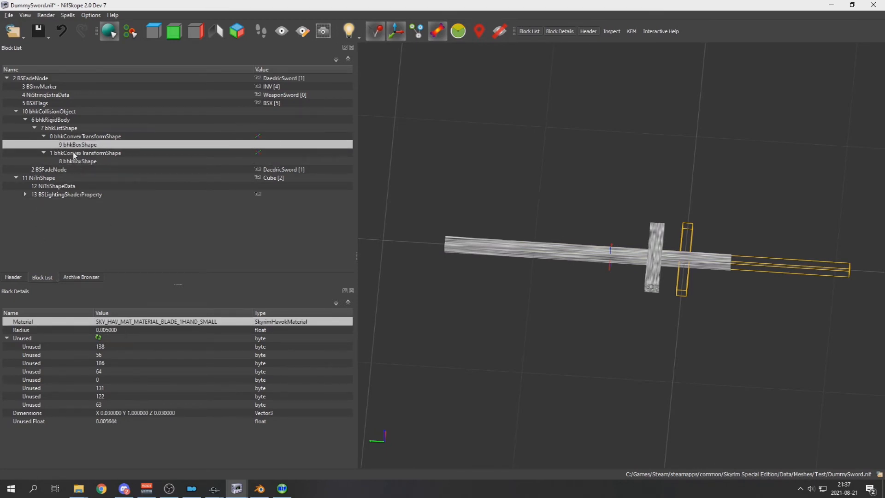
click(78, 161)
click(131, 323)
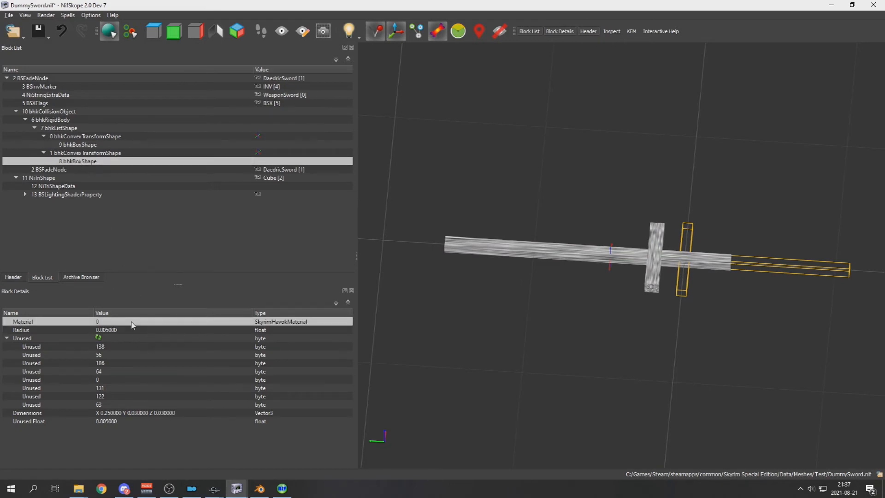
- Browse the Material options for bhkBoxShape 8 and check which material the iron dagger's guard box shape uses
double_click(248, 323)
click(249, 322)
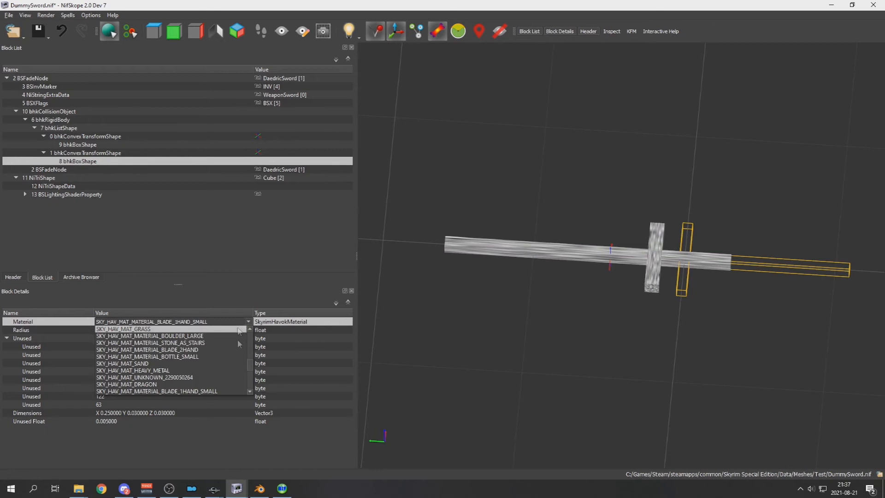
scroll(185, 355, up, 5)
scroll(185, 350, down, 5)
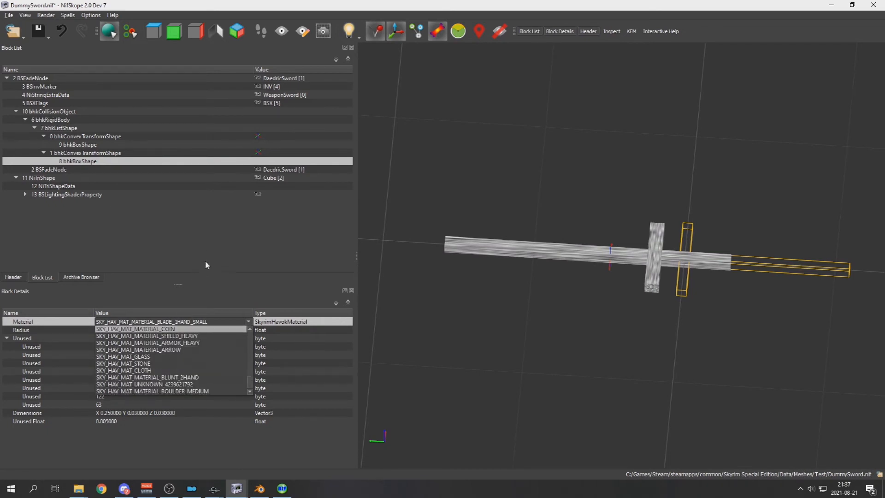
key(Escape)
key(alt+Tab)
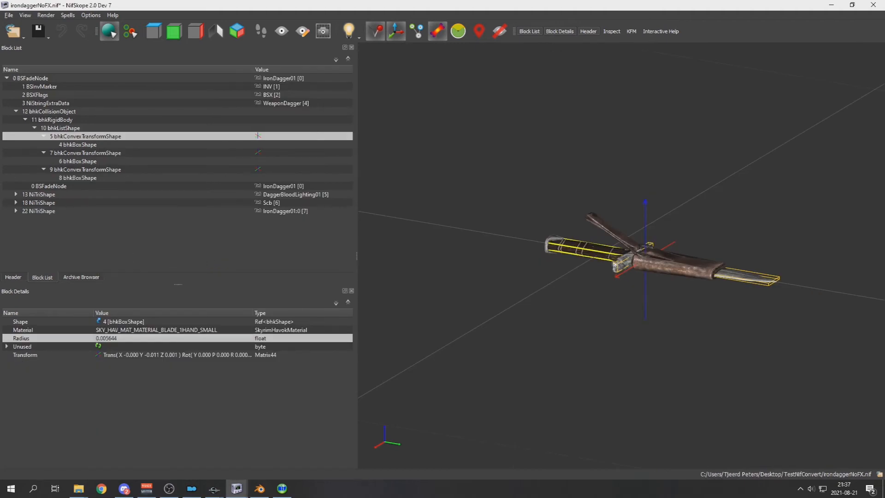
click(623, 264)
click(622, 264)
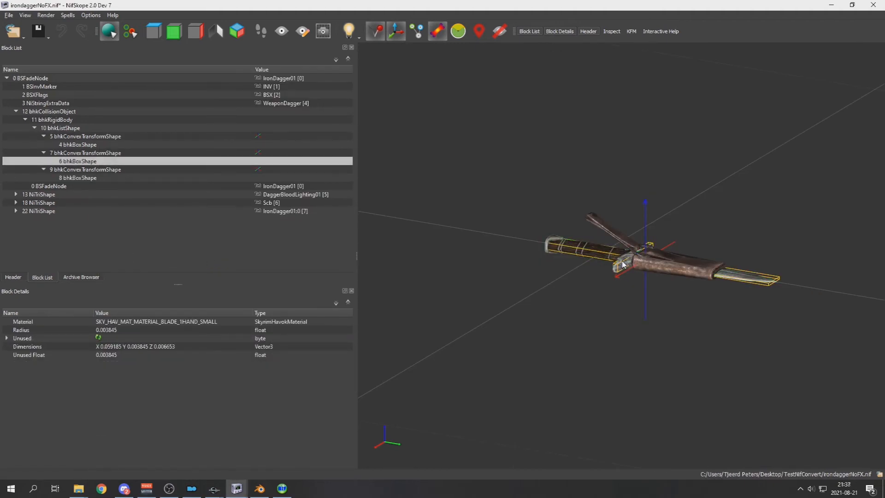
- Check the materials of the iron dagger's box shapes and set DummySword's bhkConvexTransformShape 0 Material to SKY_HAV_MAT_MATERIAL_BLADE_1HAND_SMALL
drag(621, 261, 624, 261)
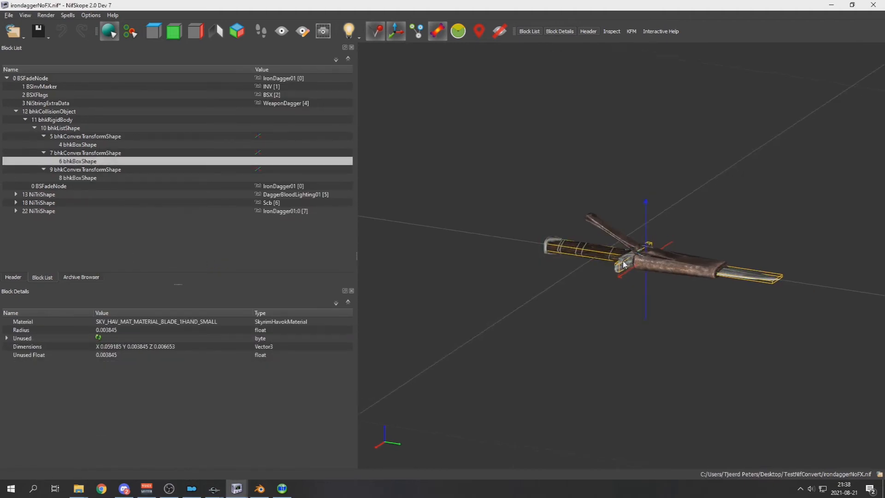
click(78, 179)
click(81, 167)
click(81, 161)
click(88, 145)
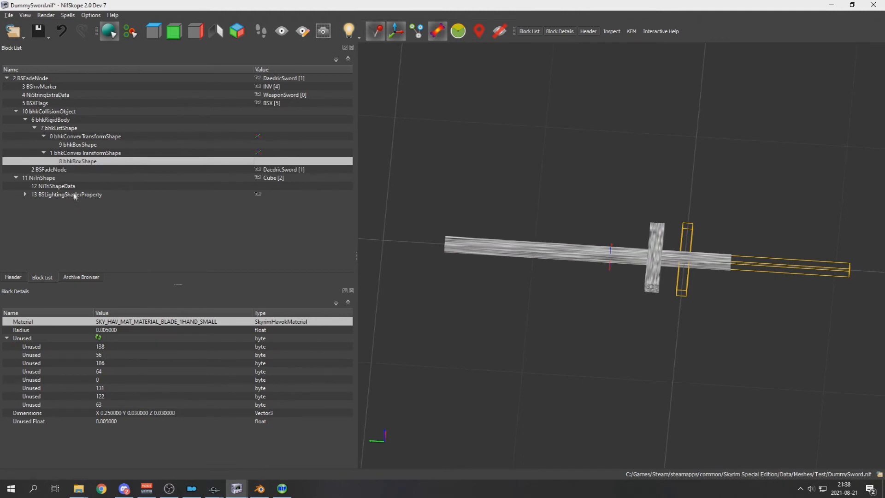
click(79, 145)
click(81, 137)
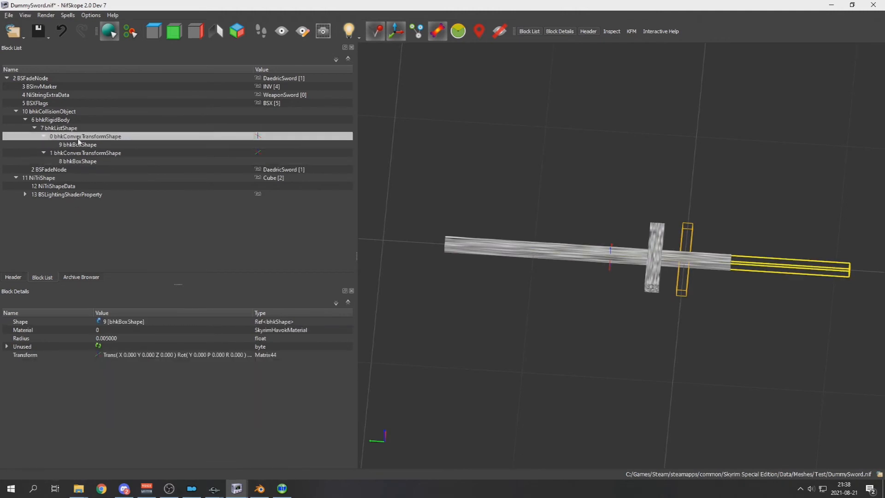
click(113, 331)
text(SKY_HAV_MAT_MATERIAL_BLADE_1HAND_SMALL)
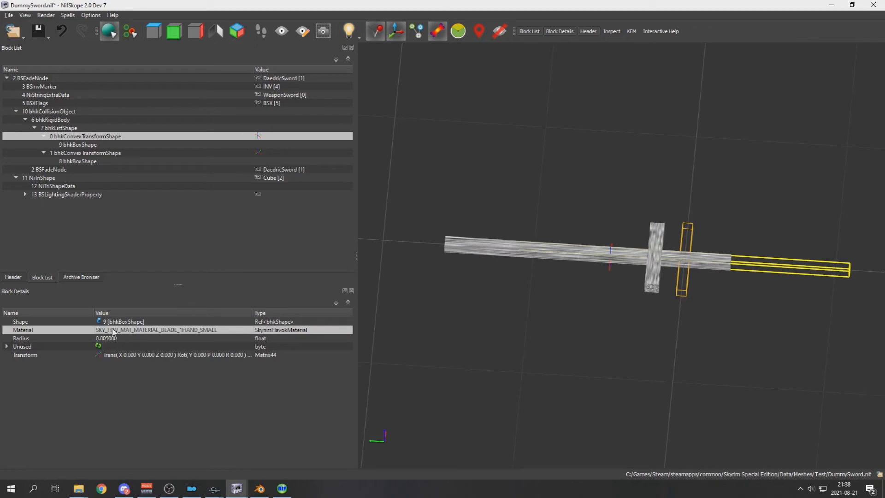
- Set the Material of bhkConvexTransformShape 1 to SKY_HAV_MAT_MATERIAL_BLADE_1HAND_SMALL as well
click(91, 154)
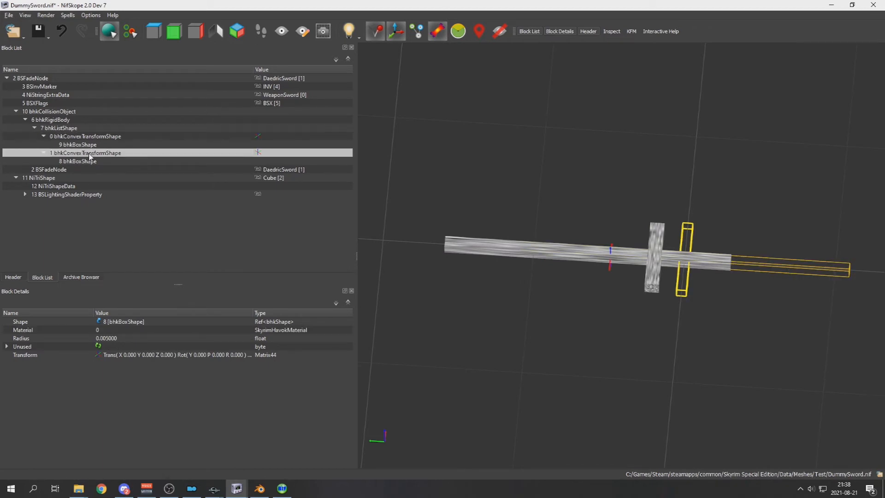
click(112, 330)
text(SKY_HAV_MAT_MATERIAL_BLADE_1HAND_SMALL)
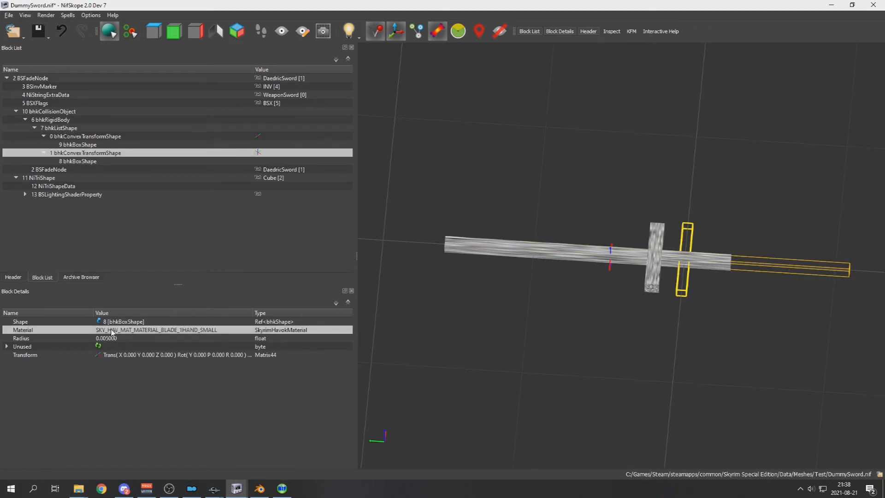
key(Down)
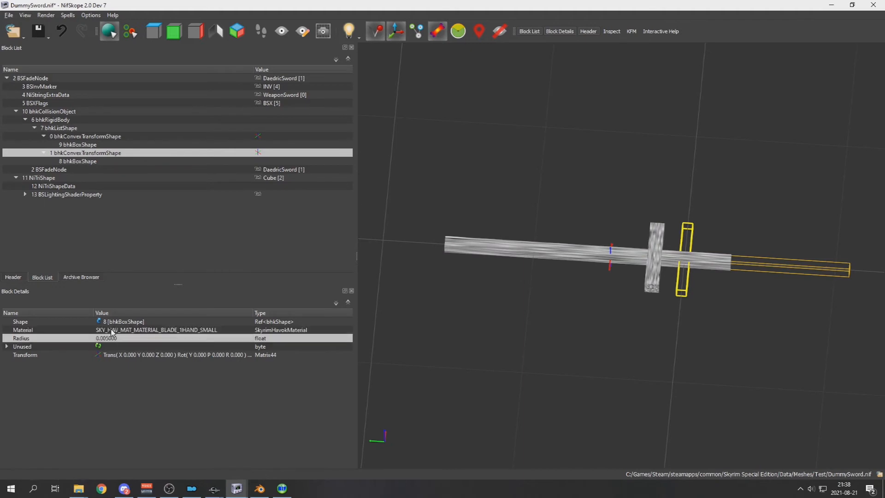
- Copy the Unused byte array from the iron dagger's bhkConvexTransformShape 5 to both DummySword bhkConvexTransformShape blocks, and save DummySword.nif
click(72, 137)
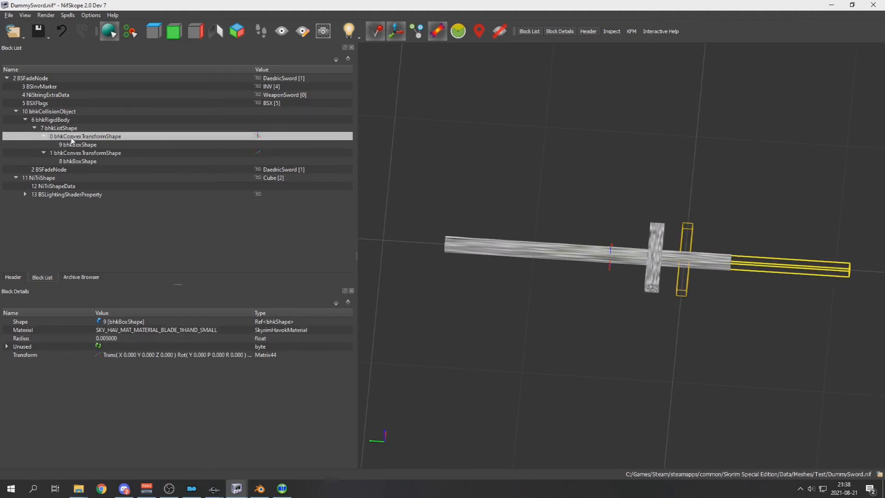
click(7, 346)
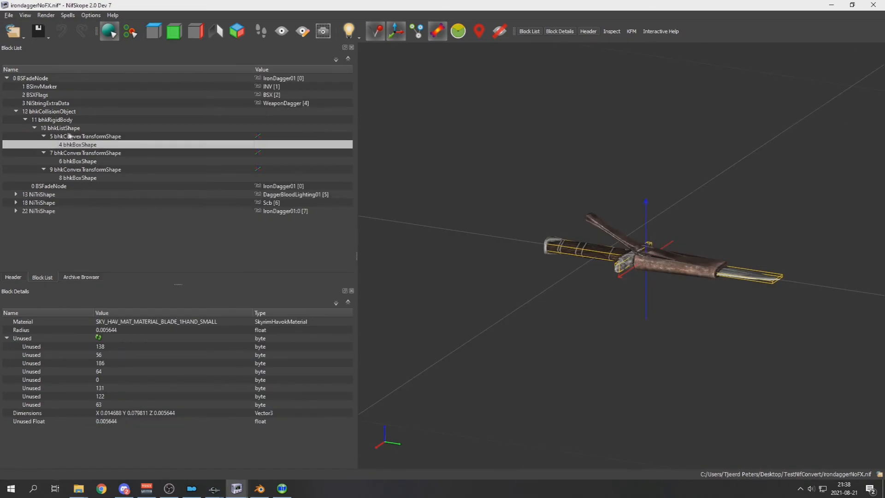
click(70, 136)
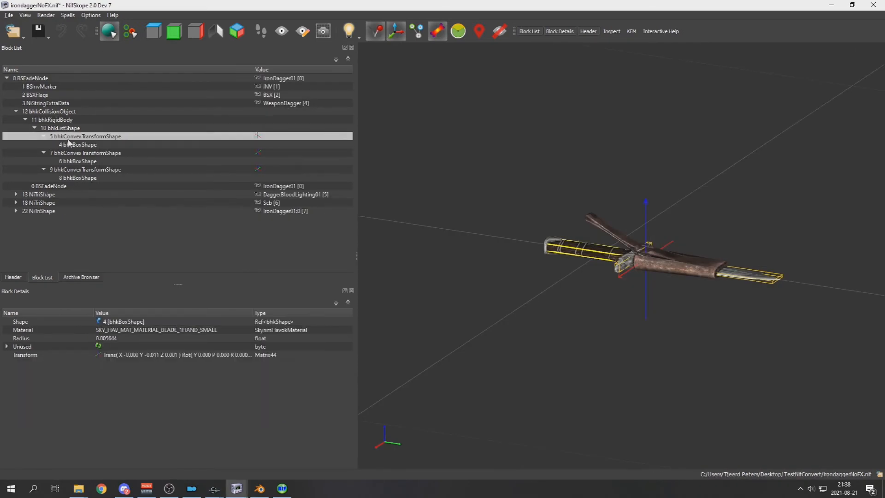
click(7, 346)
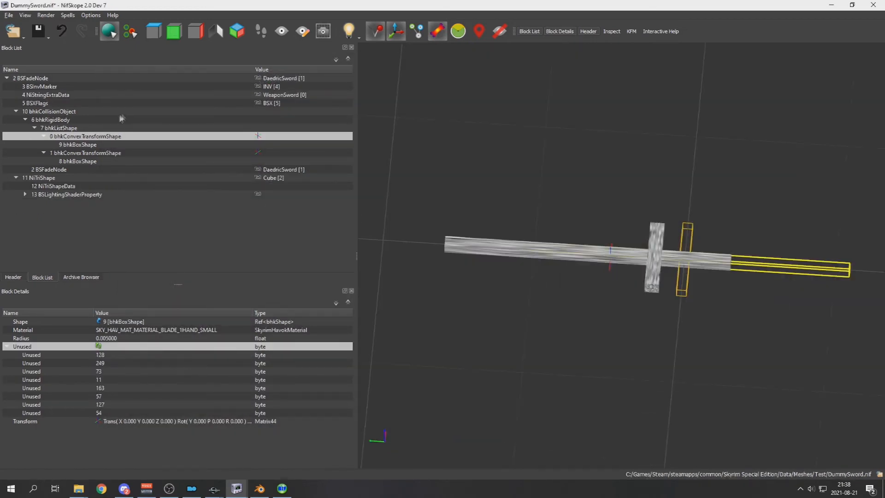
click(99, 154)
click(7, 346)
key(ctrl+v)
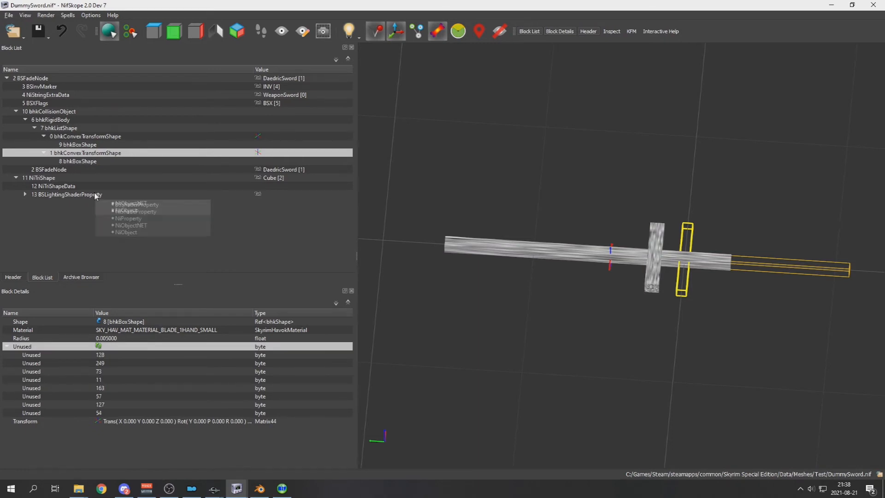
click(109, 147)
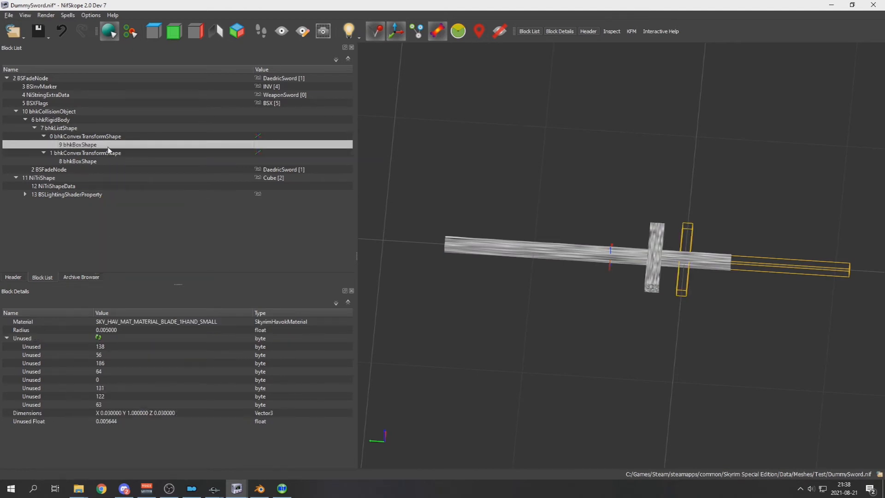
click(38, 30)
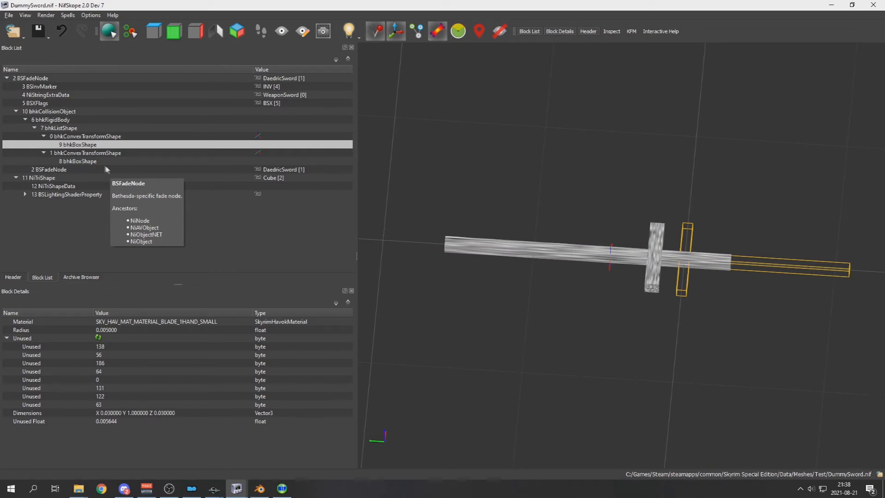
- Review DummySword's collision blocks, from the box and convex transform shapes up to the bhkListShape and bhkRigidBody, against the iron dagger
click(92, 162)
click(98, 148)
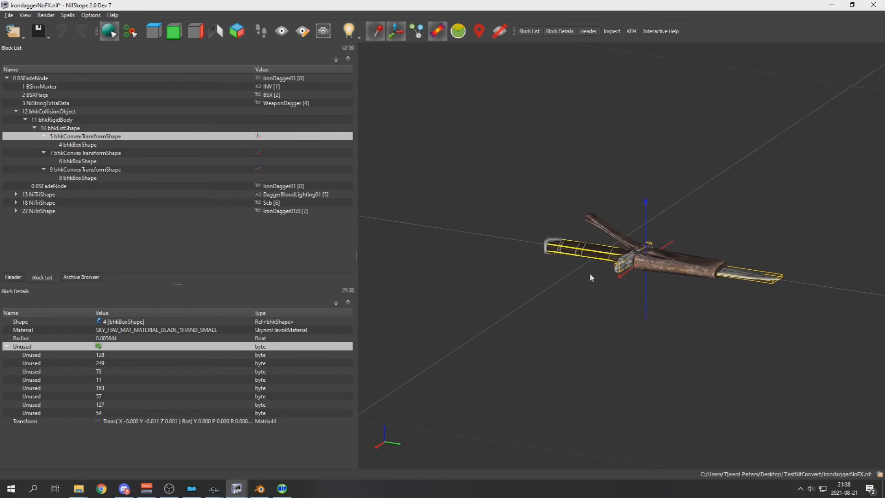
drag(590, 274, 594, 297)
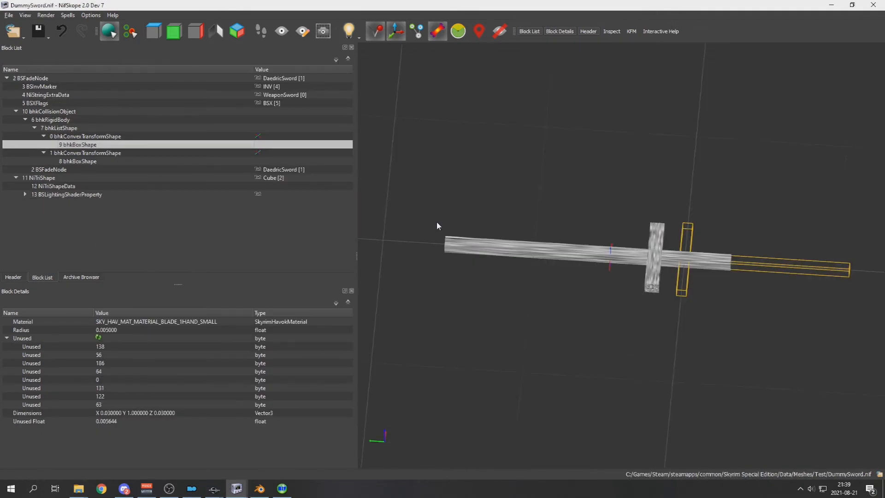
mouse_move(93, 138)
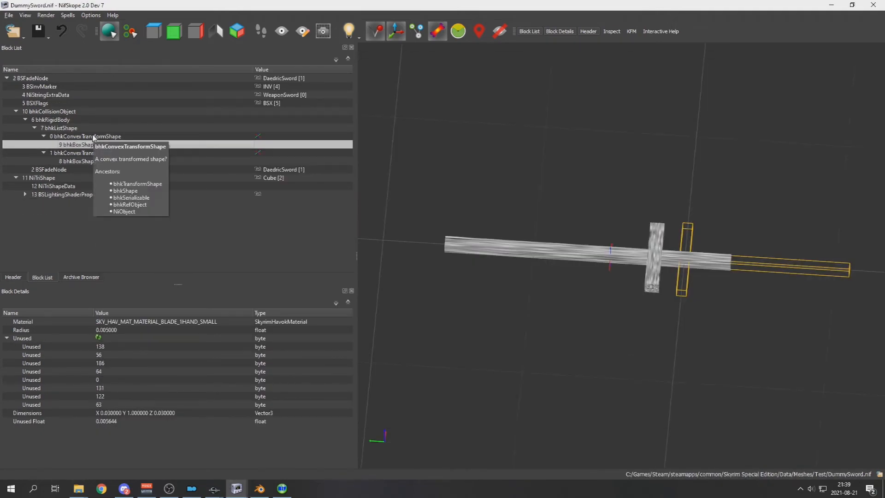
click(94, 136)
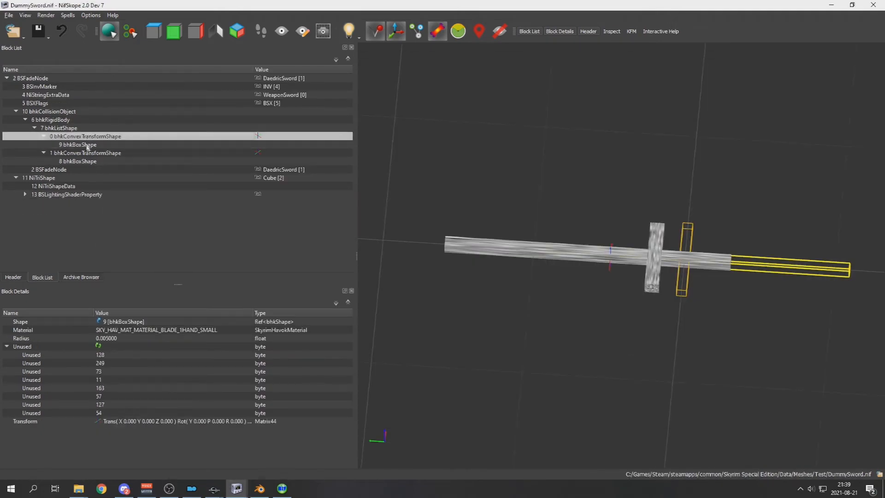
click(91, 145)
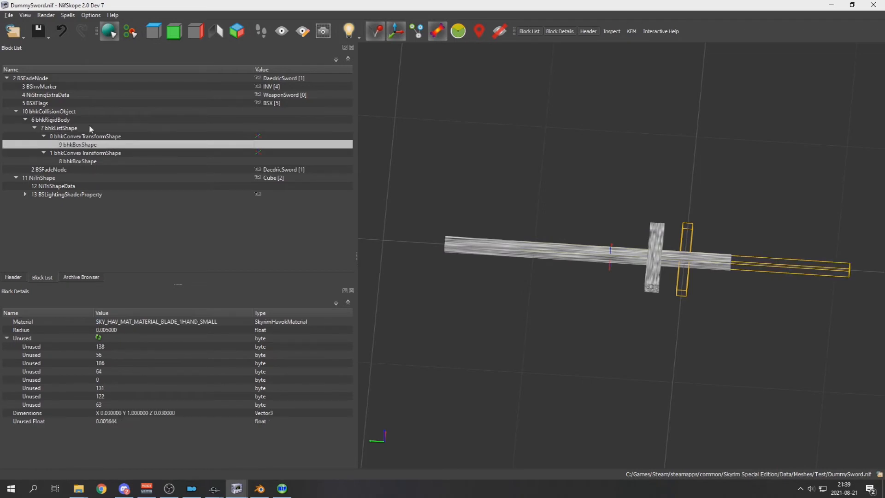
click(91, 129)
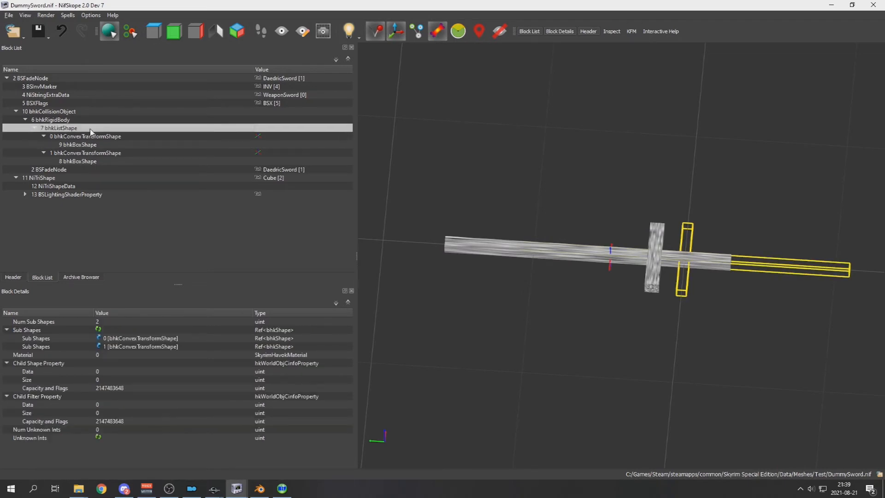
click(91, 120)
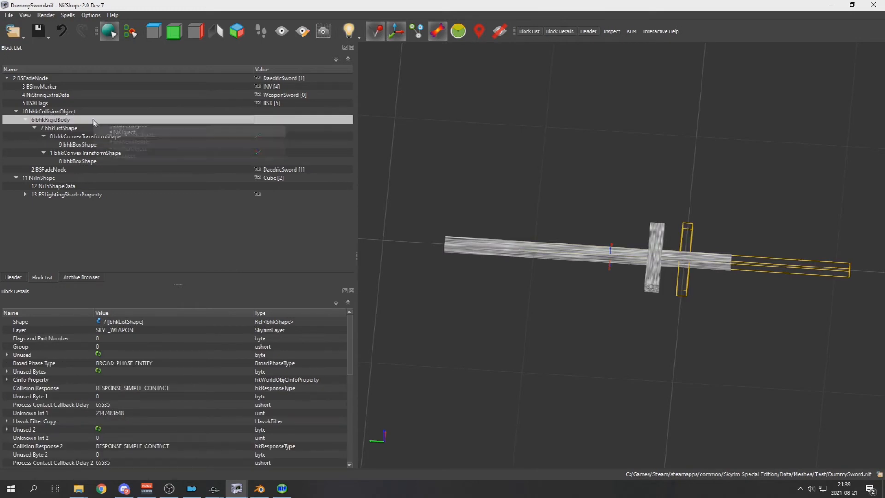
scroll(150, 341, down, 10)
scroll(154, 352, up, 5)
click(68, 136)
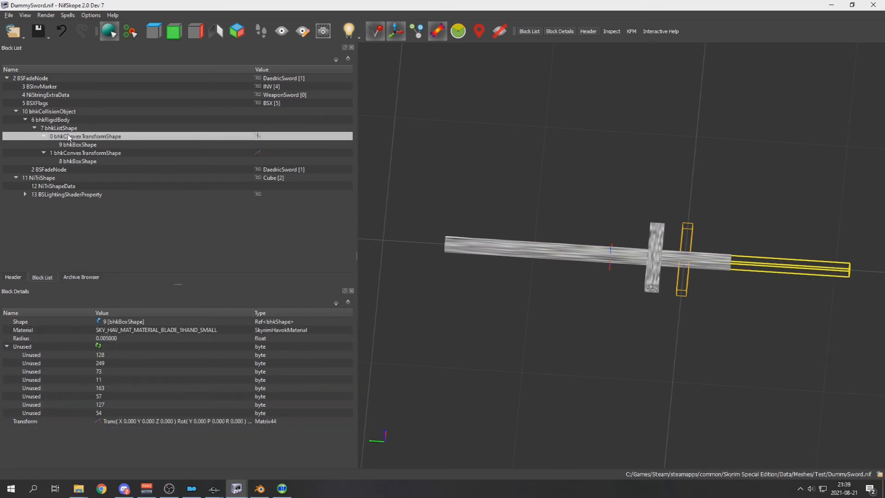
click(83, 154)
click(83, 145)
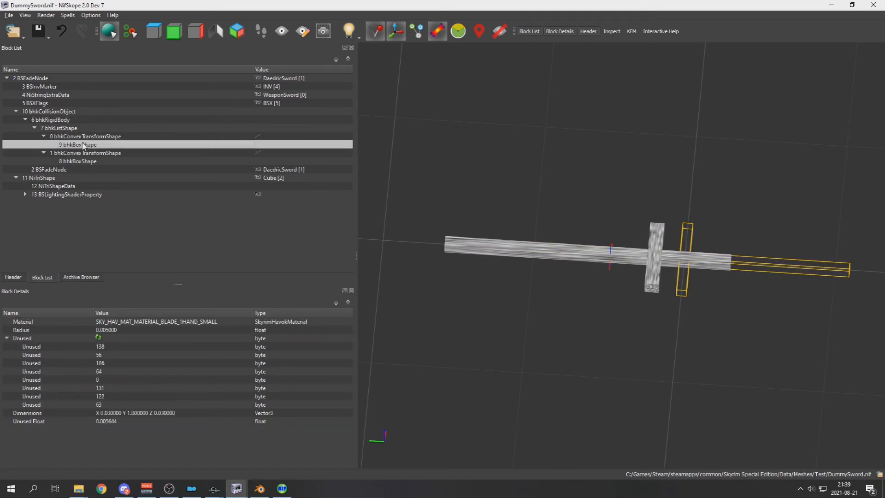
click(84, 137)
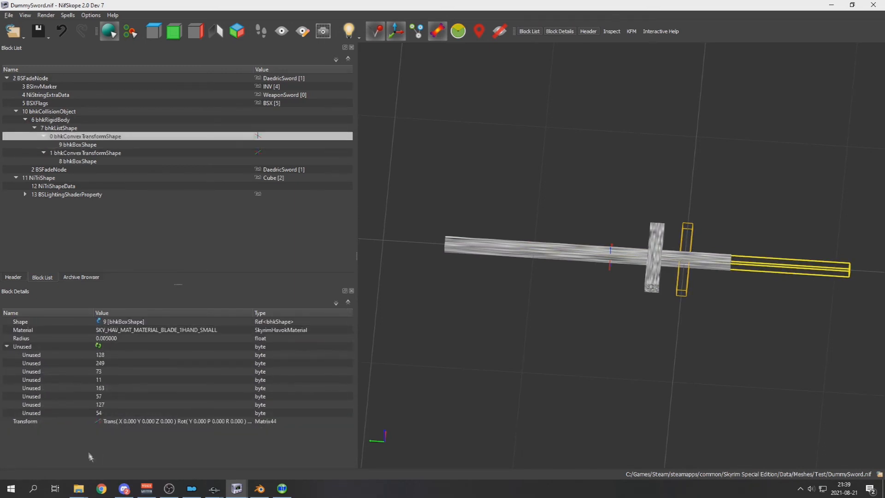
- Open the Transform of bhkConvexTransformShape 0 for editing and test shifting its Y translation in whole units
double_click(99, 421)
click(73, 64)
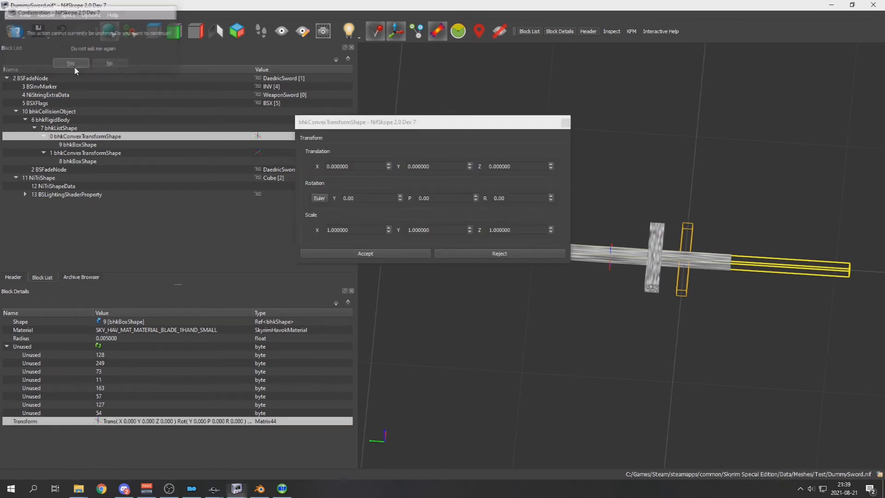
drag(348, 126, 144, 94)
click(265, 132)
click(266, 132)
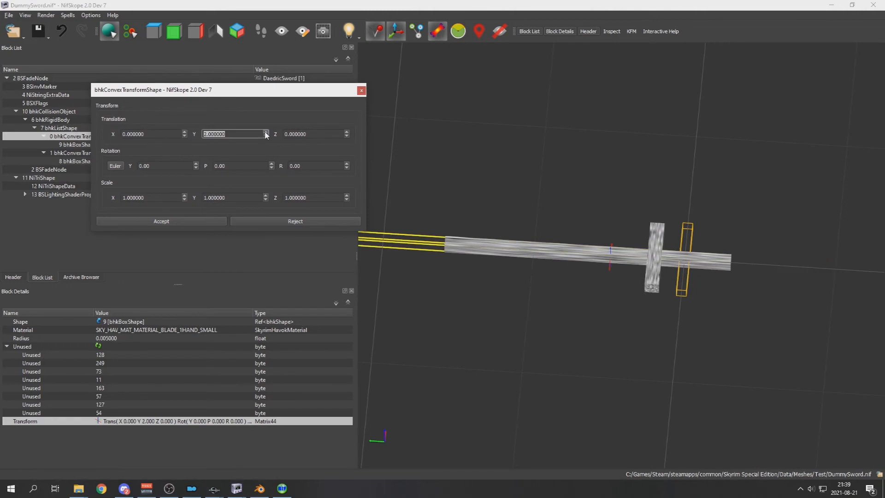
click(265, 136)
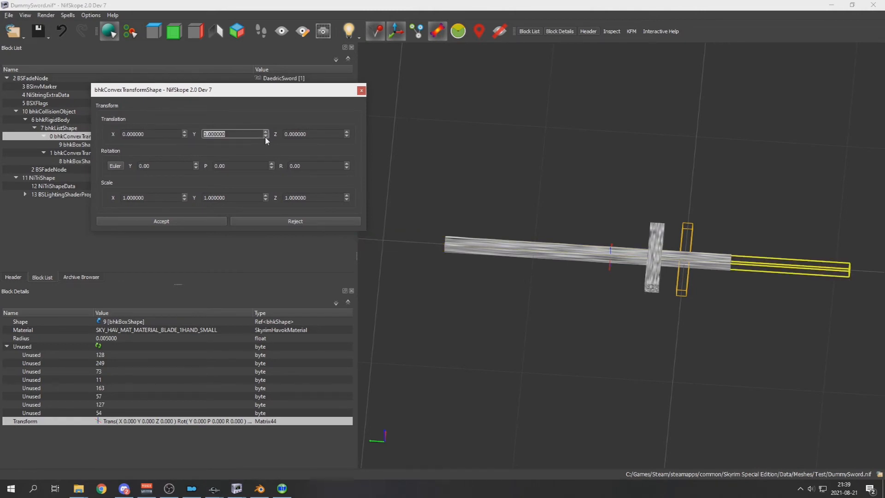
- Set the Y translation of bhkConvexTransformShape 0 to 0.58 and accept the transform
click(239, 133)
key(BackSpace)
key(BackSpace)
key(BackSpace)
key(BackSpace)
key(BackSpace)
key(BackSpace)
text(5)
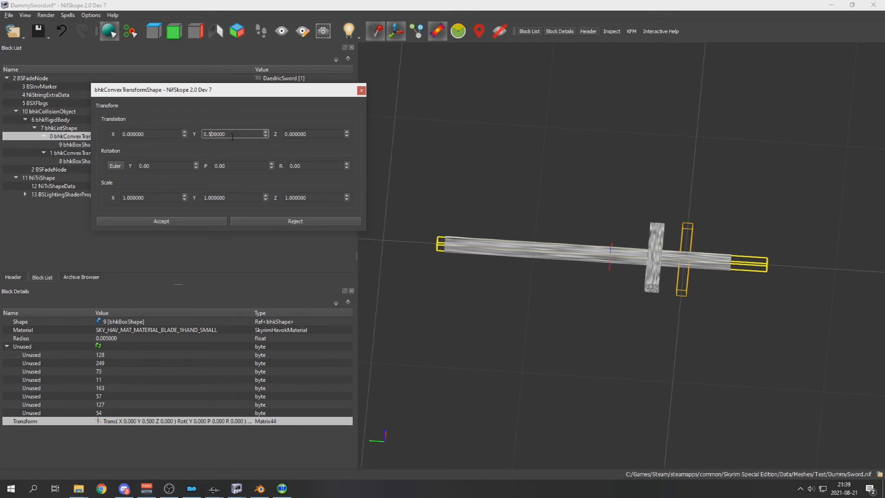
text(5)
key(BackSpace)
text(8)
click(140, 222)
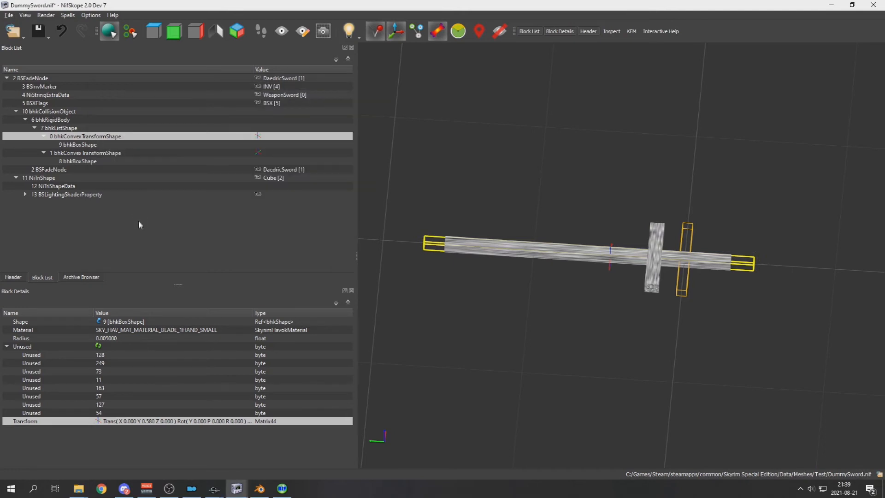
- Shorten the blade's bhkBoxShape 9 by reducing the Y value of its Dimensions to 0.8
click(115, 145)
double_click(133, 415)
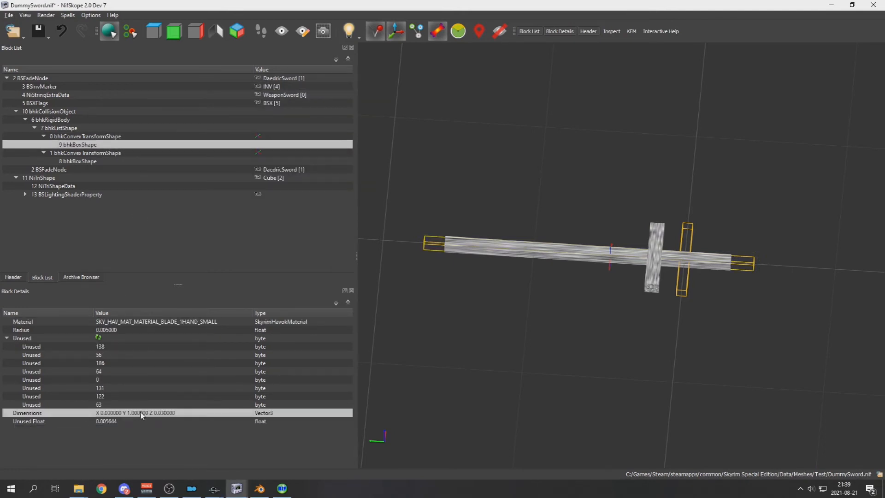
click(175, 413)
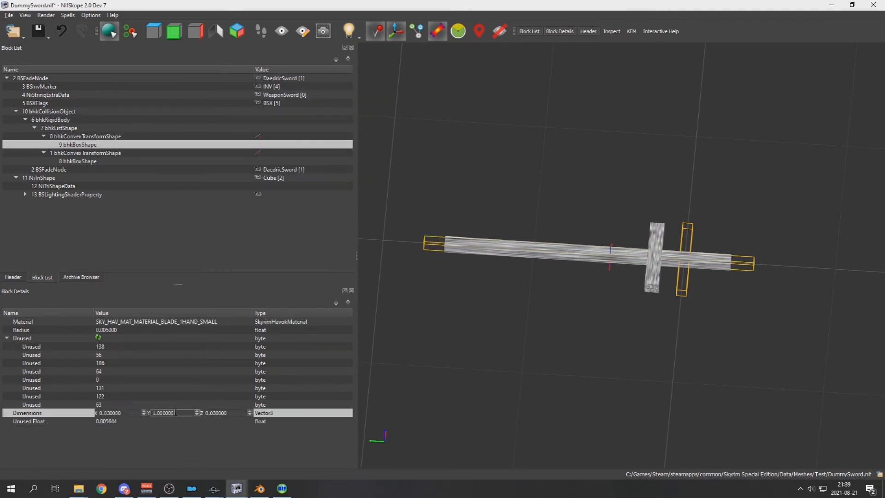
click(197, 414)
key(BackSpace)
key(BackSpace)
key(BackSpace)
key(BackSpace)
key(BackSpace)
key(BackSpace)
key(BackSpace)
click(163, 419)
double_click(152, 413)
click(158, 413)
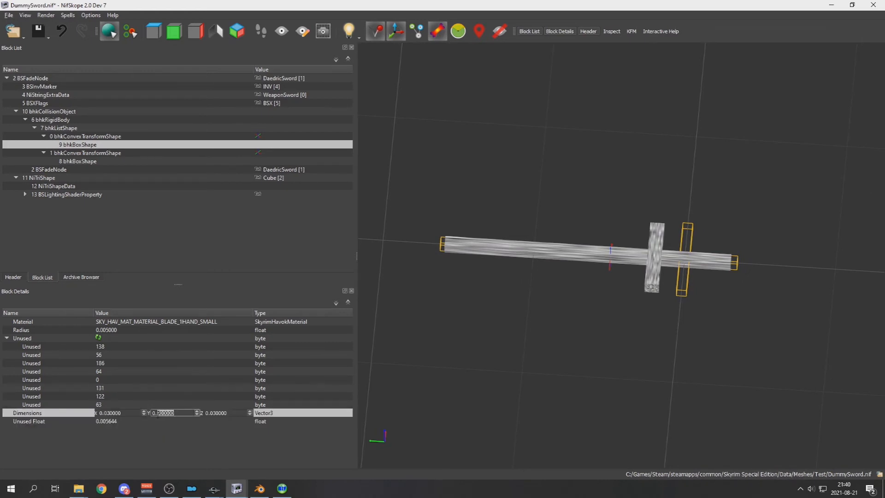
text(0.)
click(175, 406)
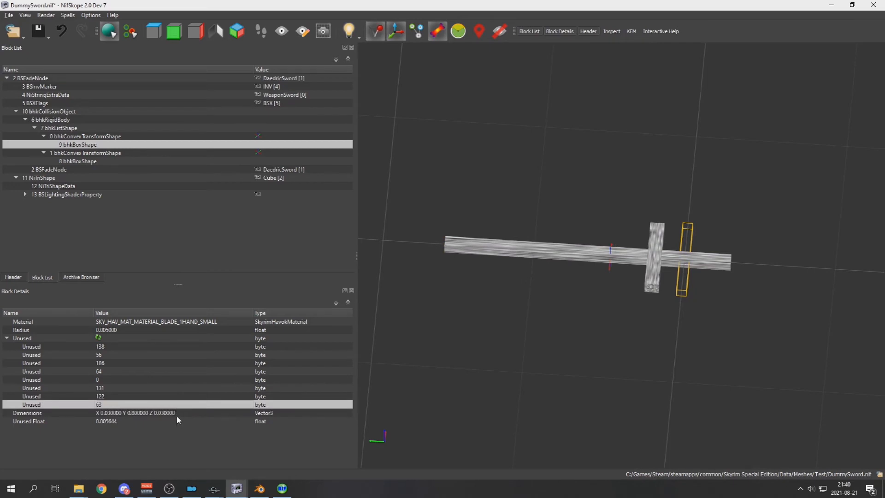
- Set the Y value of bhkBoxShape 9's Dimensions to 0.85
double_click(176, 413)
click(171, 412)
drag(172, 413, 160, 412)
text(5)
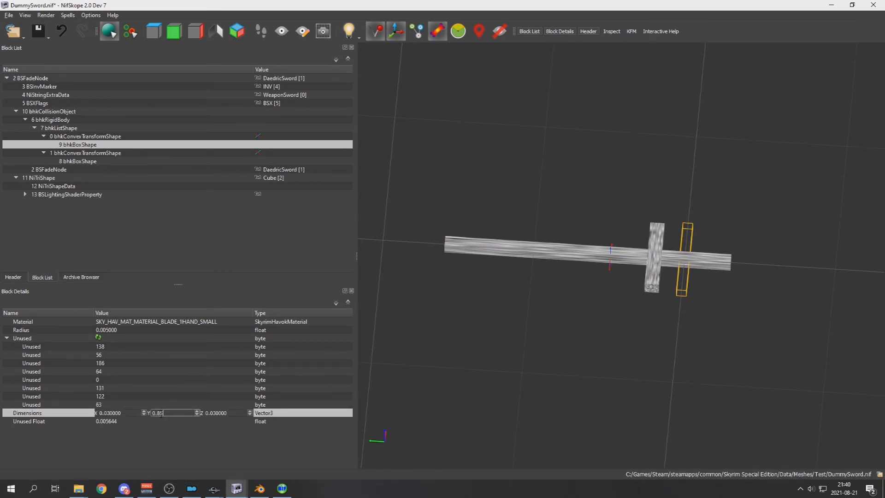
click(162, 405)
- Set the Y value of bhkBoxShape 9's Dimensions to 0.88 and check the box against both ends of the blade
drag(388, 371, 415, 346)
double_click(159, 413)
drag(179, 413, 159, 415)
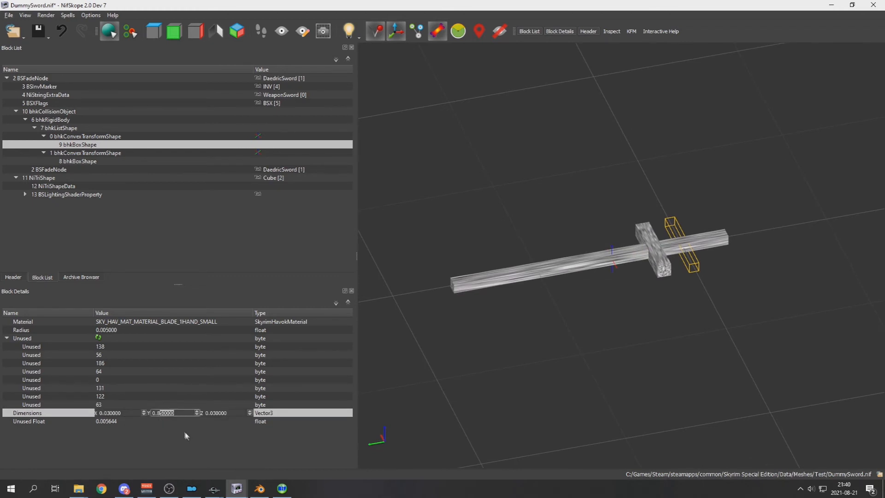
text(8)
click(180, 406)
drag(379, 306, 368, 320)
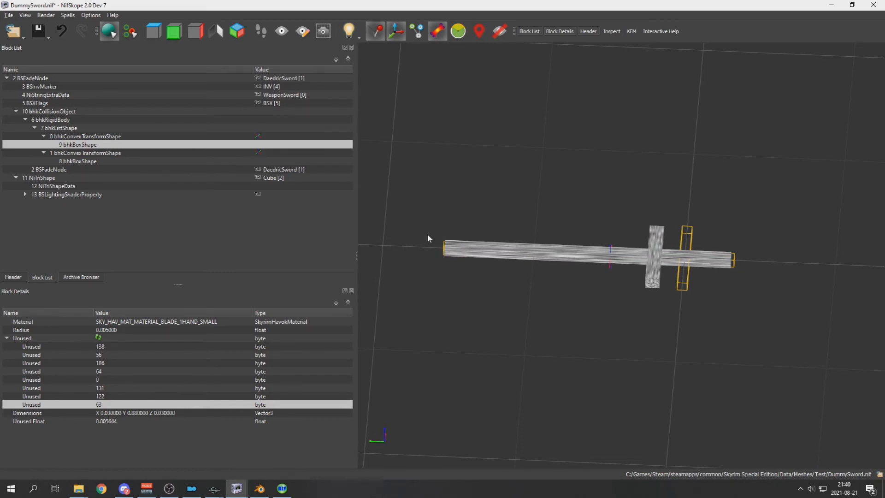
click(99, 420)
drag(629, 321, 636, 303)
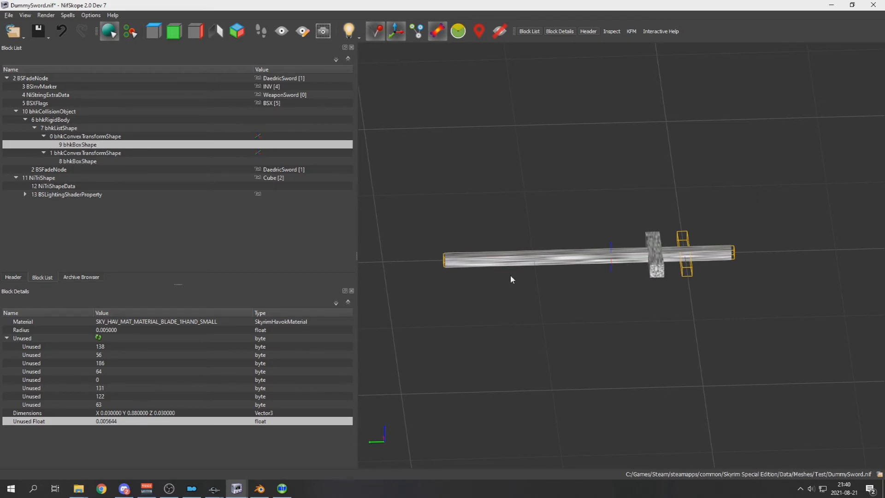
- Inspect the collision boxes' fit at the blade tip and review the NiTriShape, NiTriShapeData and guard and blade shape blocks
drag(440, 279, 517, 257)
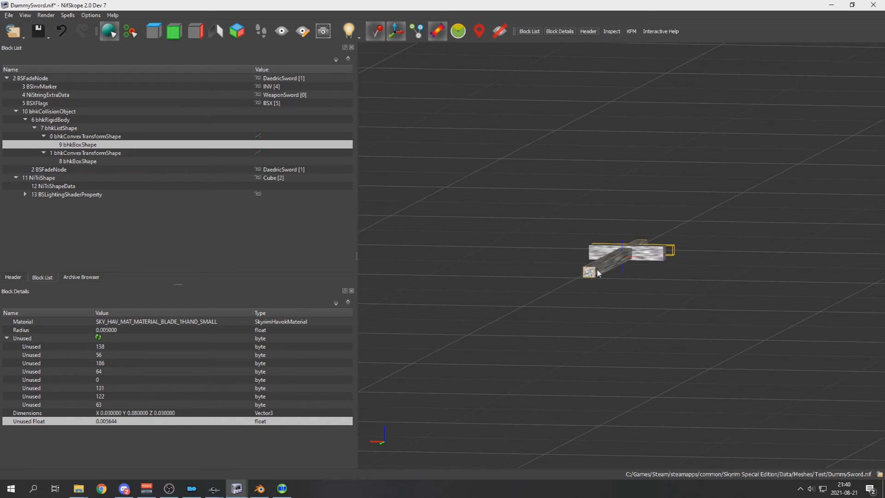
scroll(563, 280, up, 5)
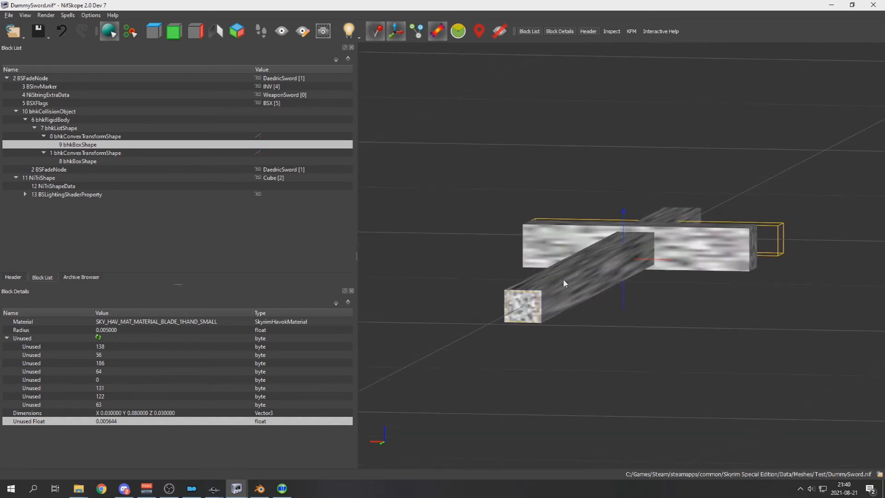
scroll(563, 280, up, 3)
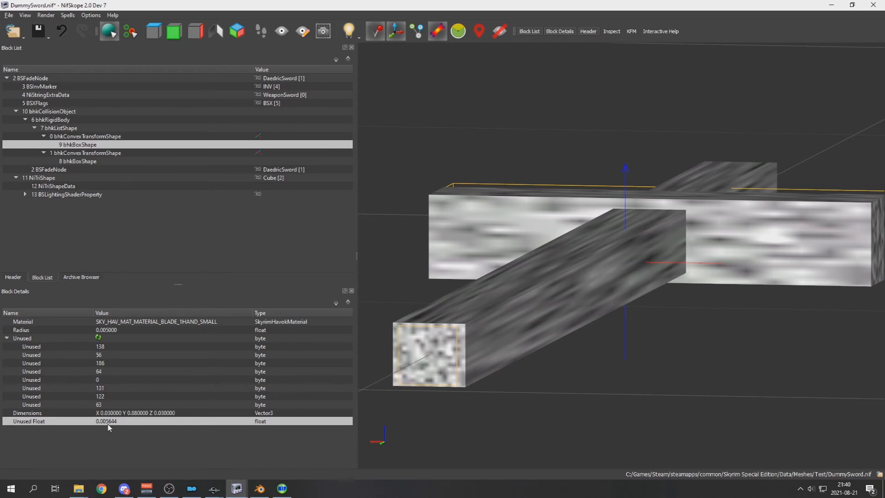
mouse_move(116, 420)
mouse_move(74, 182)
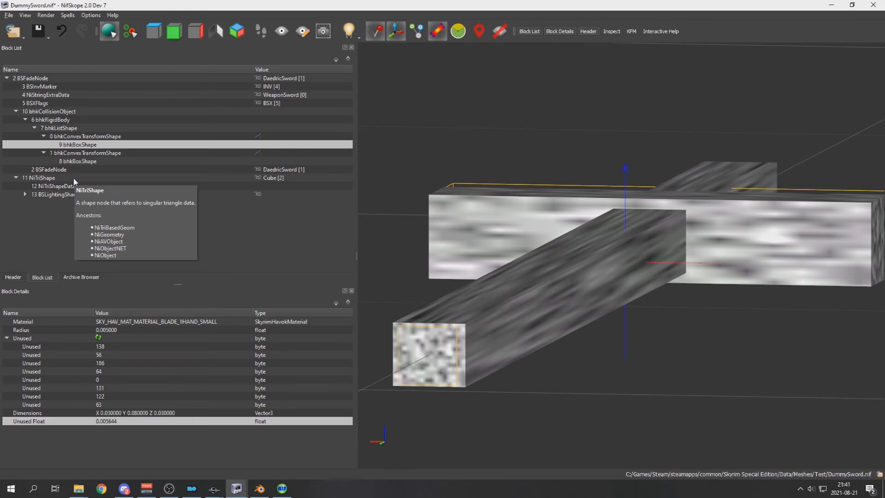
click(73, 180)
click(66, 188)
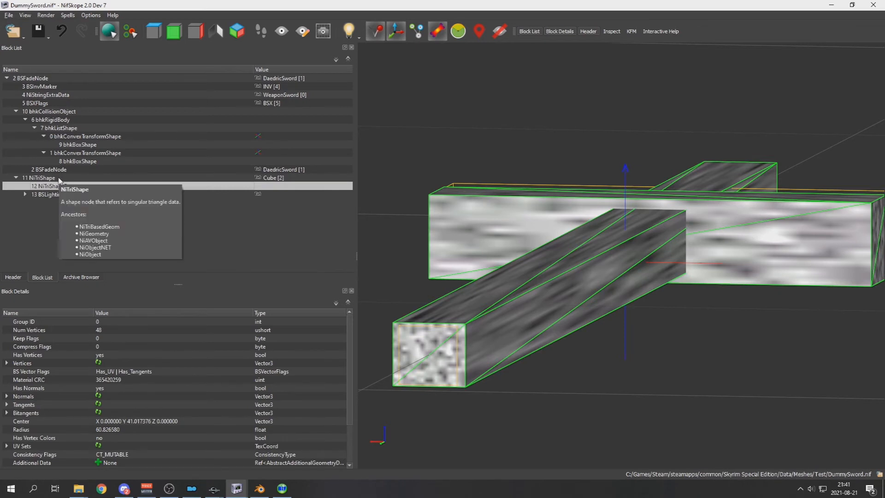
click(59, 179)
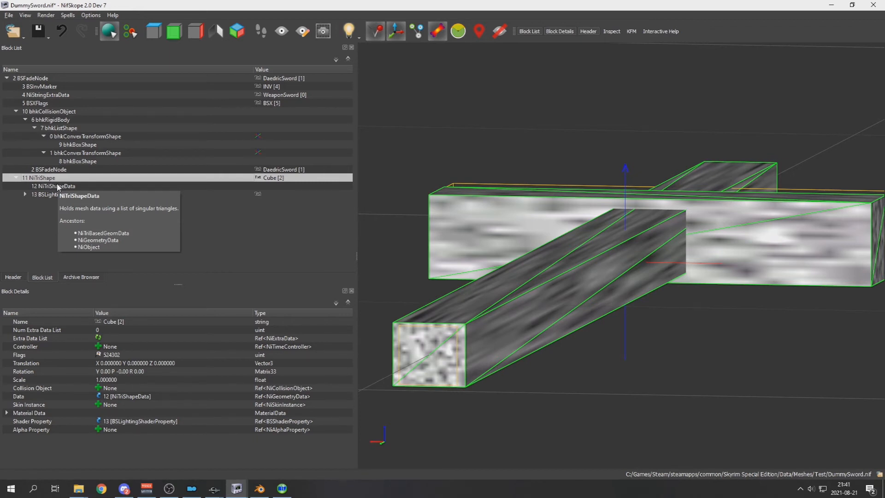
click(84, 161)
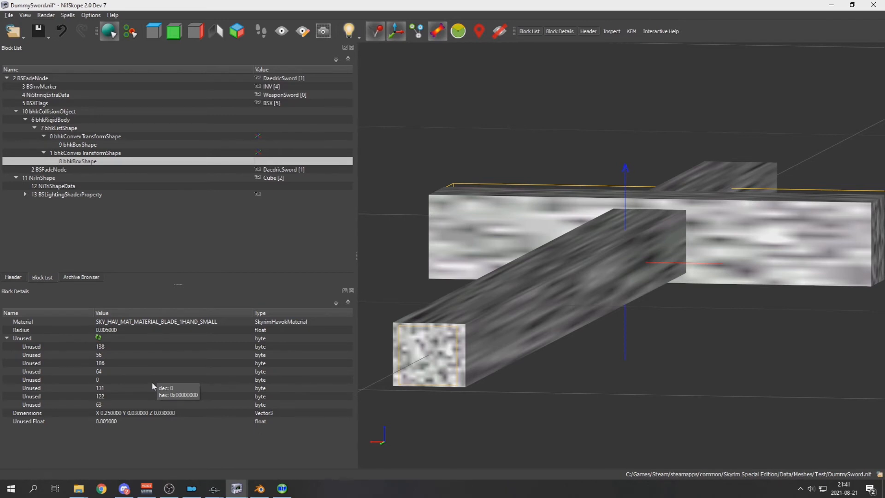
click(122, 154)
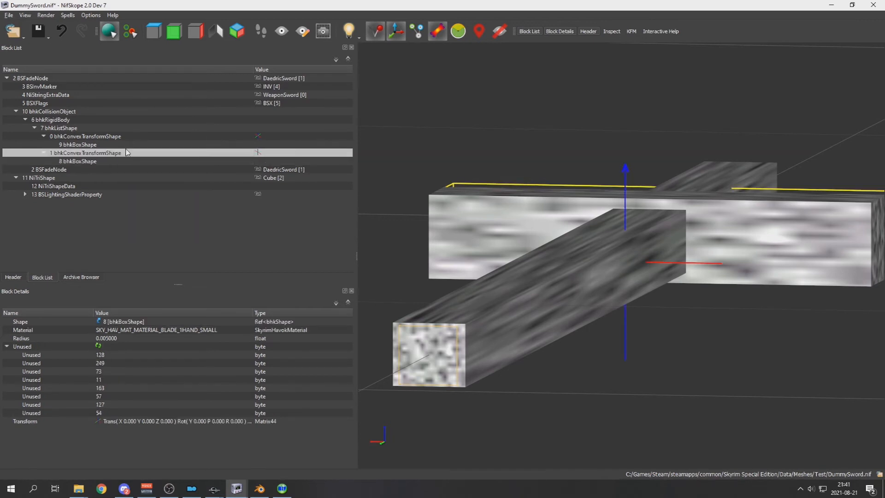
click(134, 144)
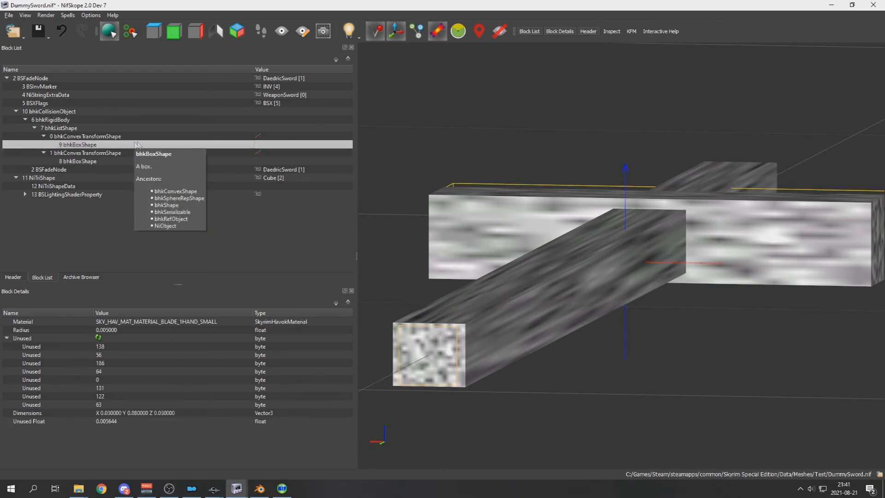
click(282, 488)
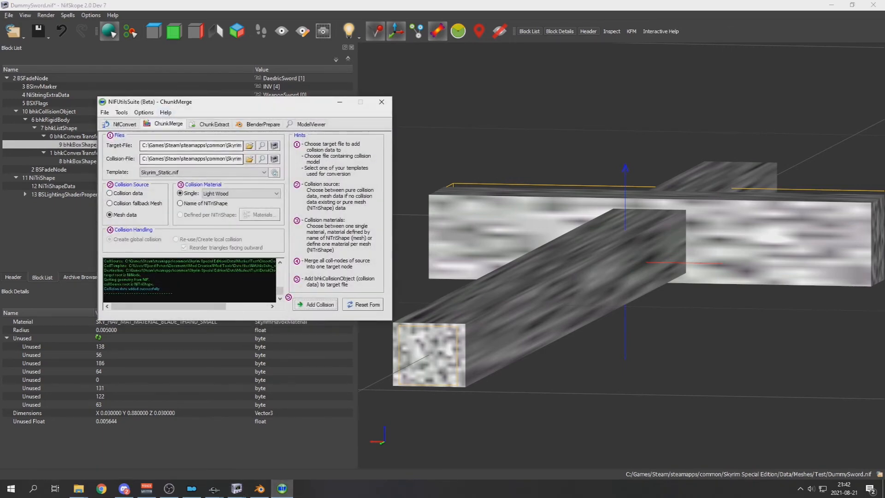
click(260, 489)
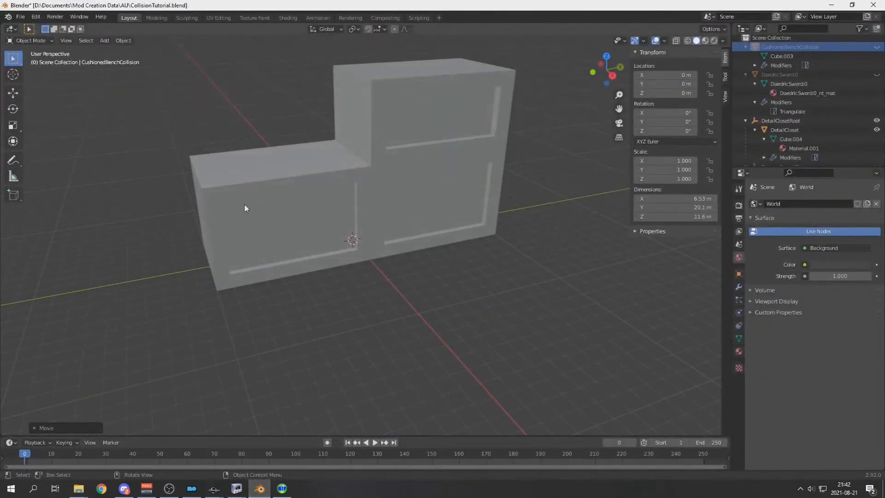
key(alt+Tab)
key(alt+Tab)
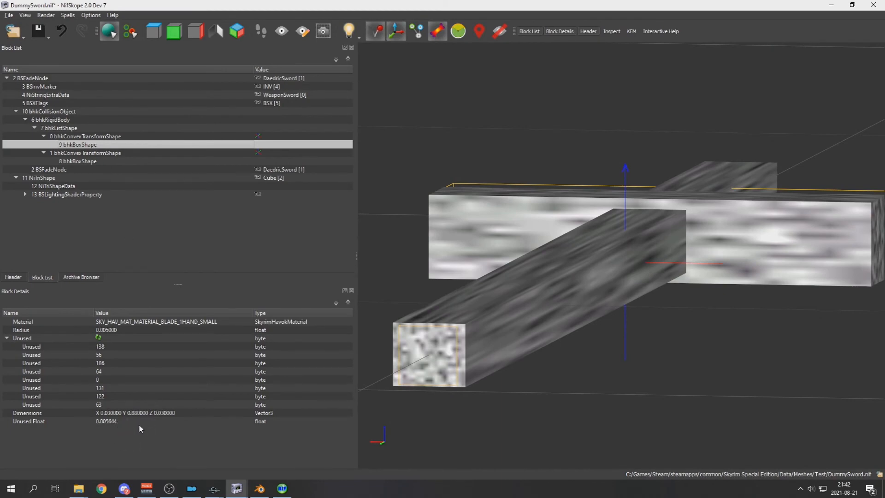
scroll(369, 346, up, 3)
scroll(471, 314, down, 5)
click(517, 329)
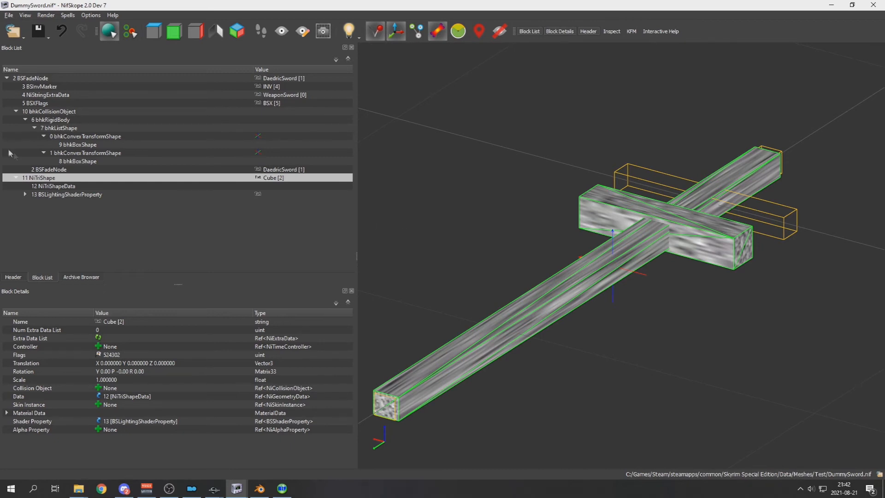
- Open the Transform of bhkConvexTransformShape 1 for editing and test a Y translation of 0.3 for the guard
click(92, 153)
click(94, 146)
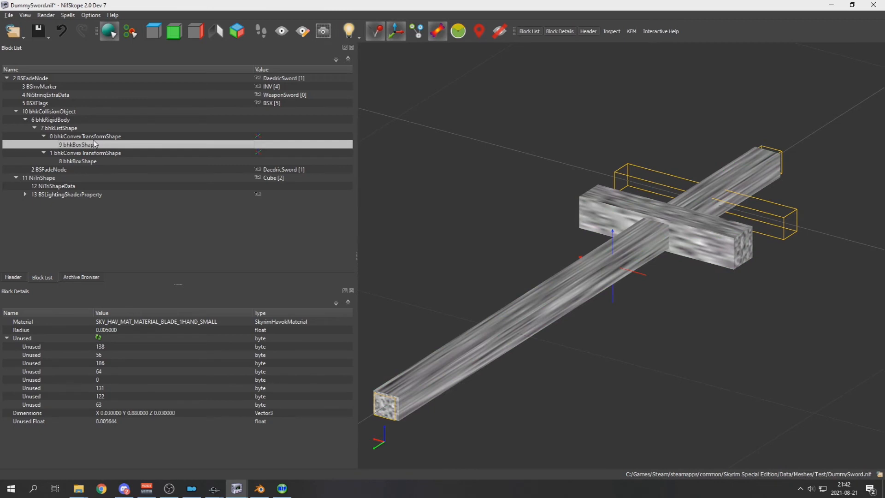
click(93, 137)
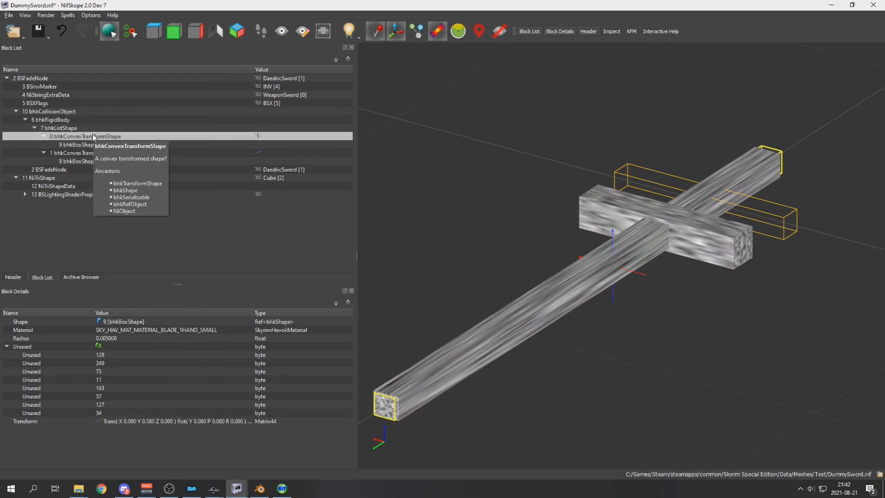
click(77, 155)
click(131, 421)
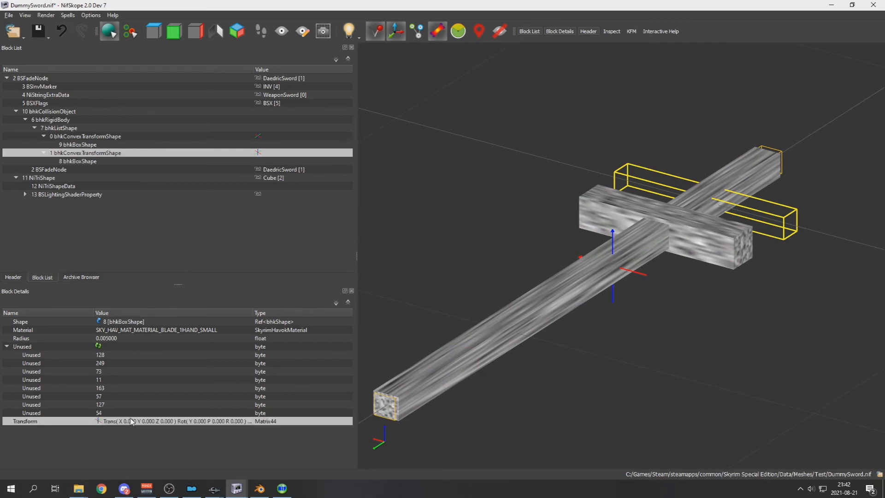
double_click(93, 424)
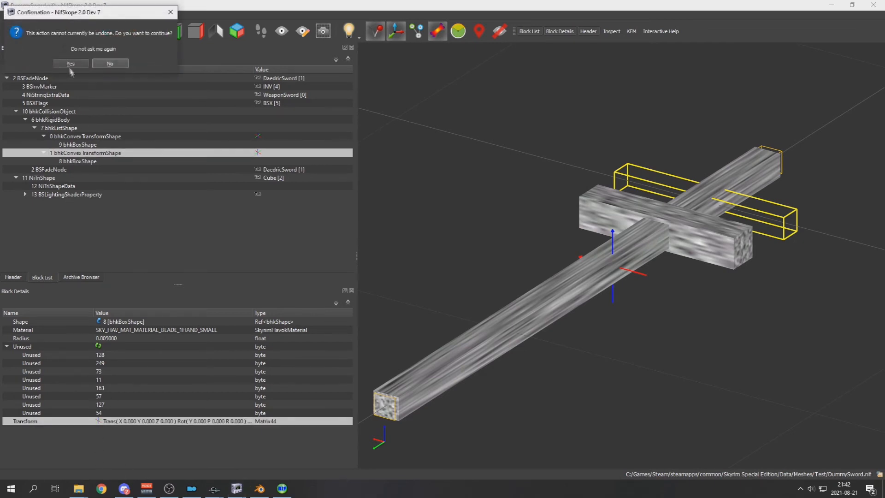
click(67, 62)
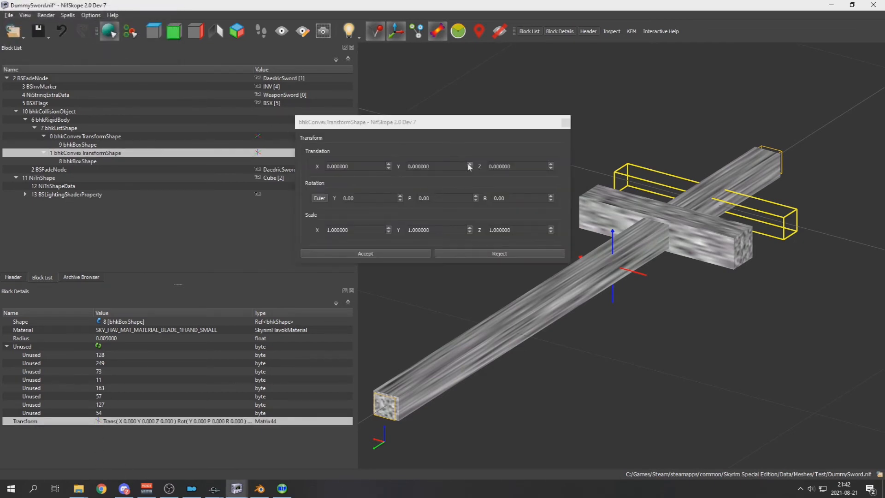
double_click(417, 166)
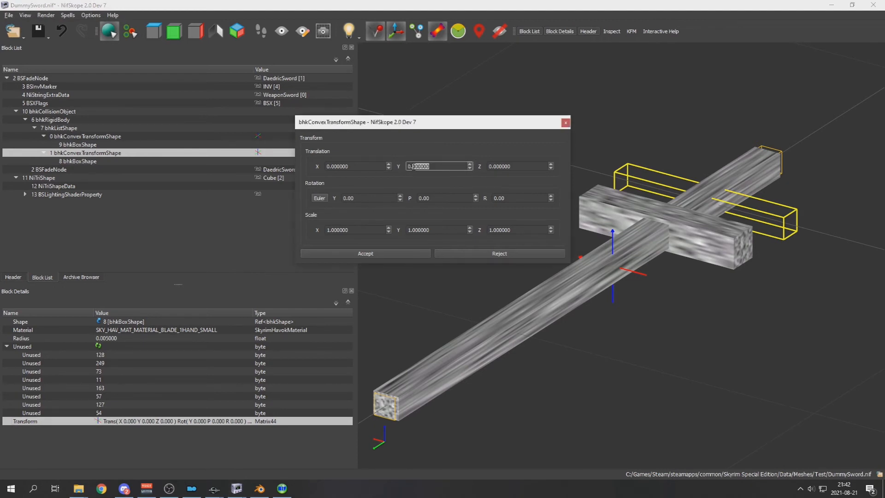
text(3)
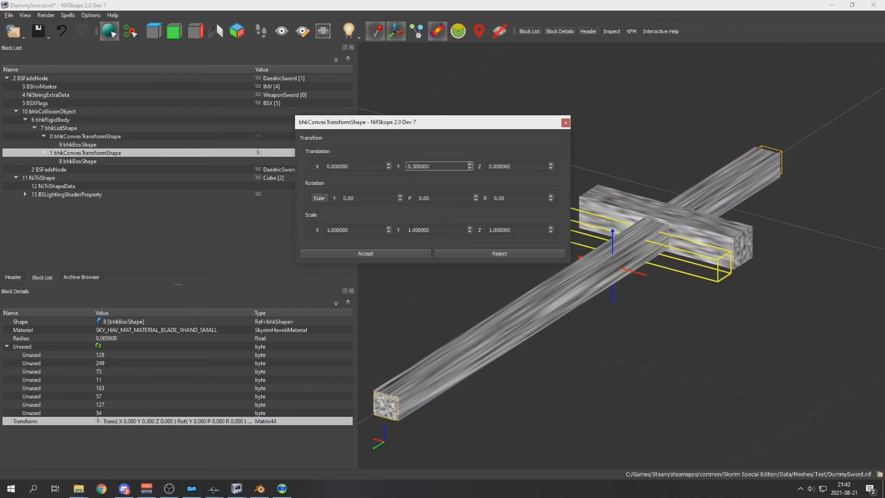
- Set the Y translation of bhkConvexTransformShape 1 to 0.18 and accept the transform
key(BackSpace)
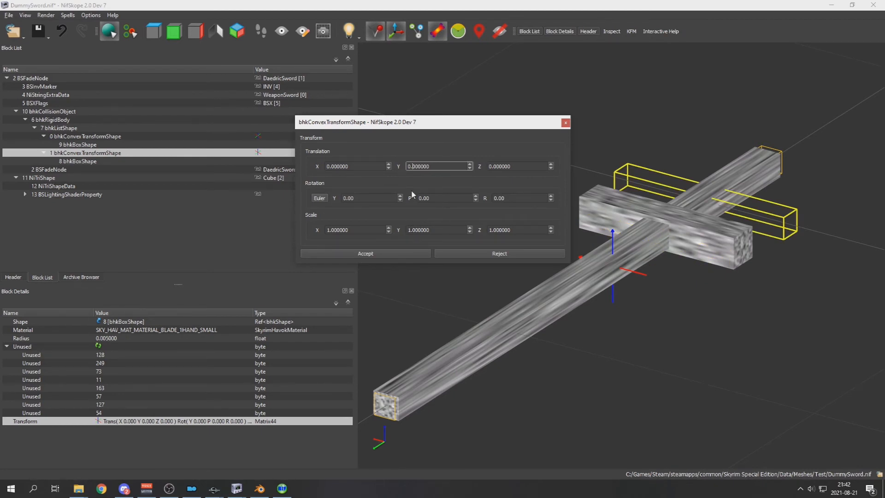
text(2)
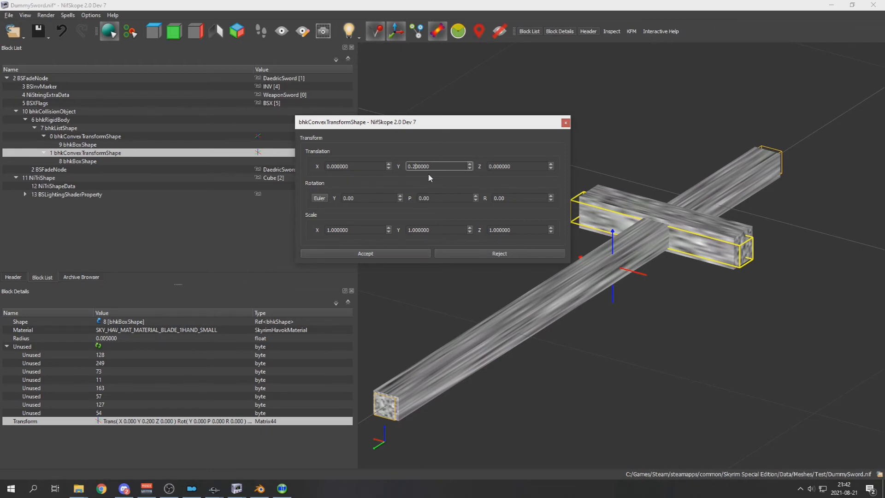
key(BackSpace)
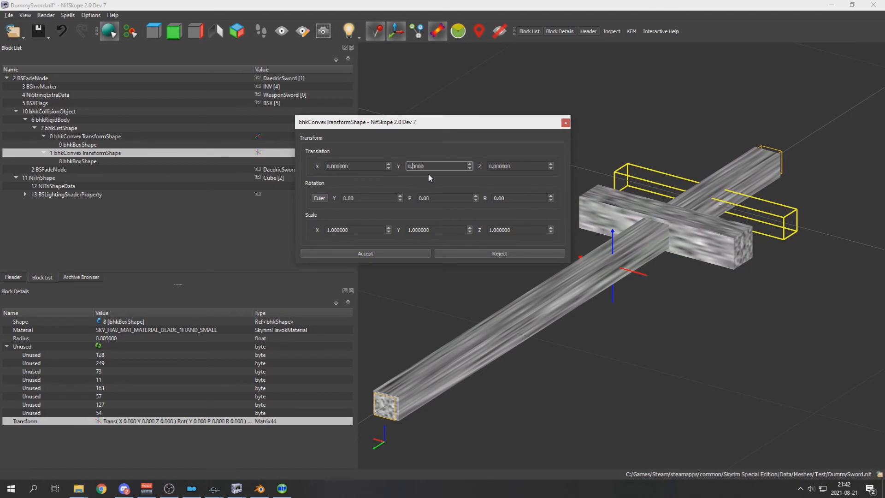
text(1)
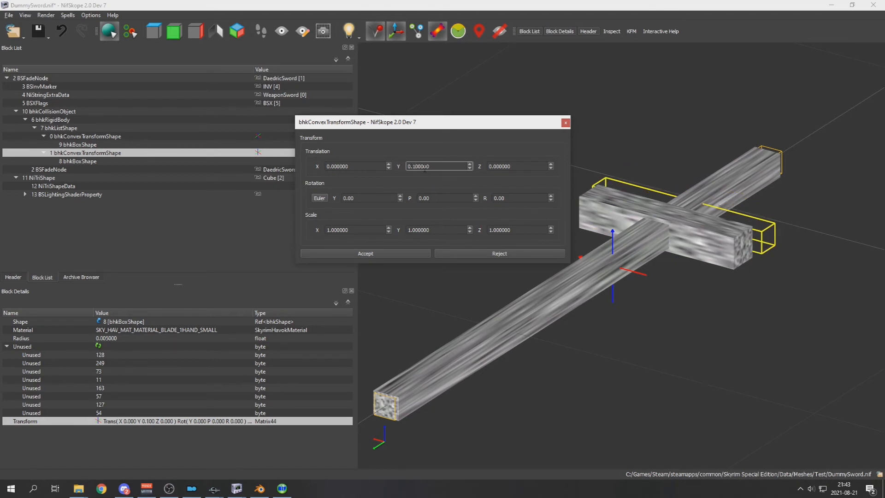
text(8)
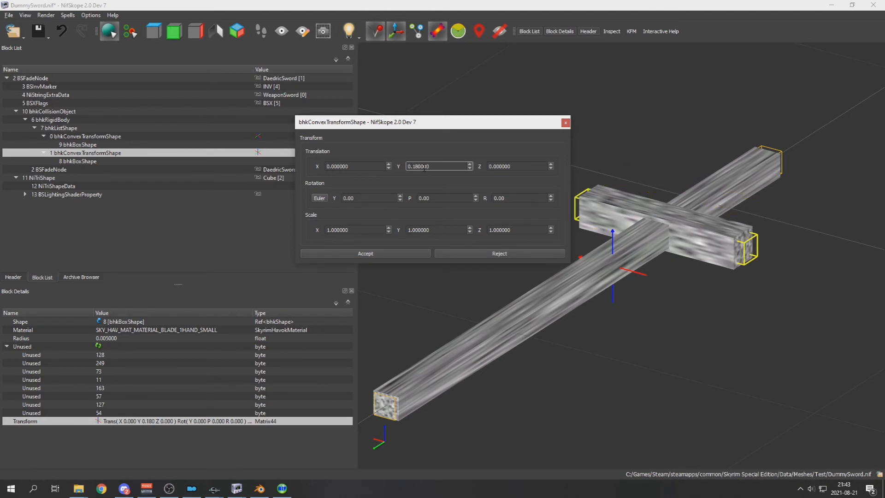
click(364, 254)
drag(540, 252, 648, 206)
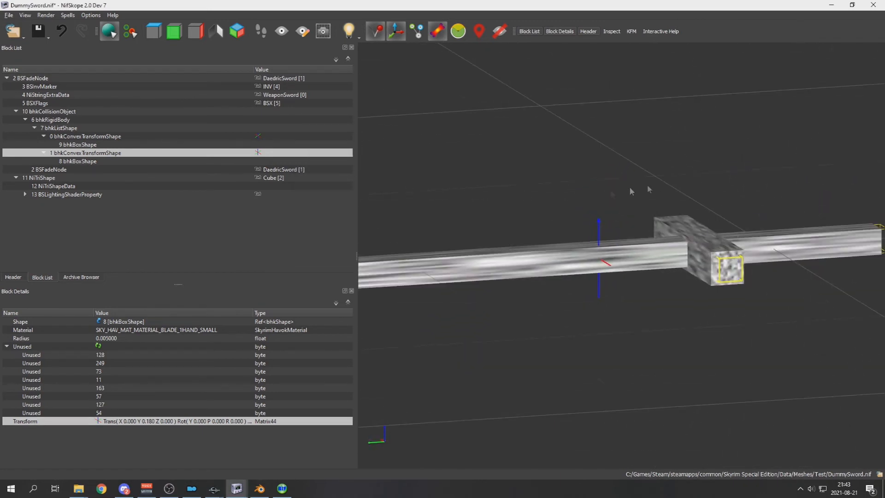
- Save DummySword.nif and run the Sanitize spell that reorders the file's blocks
click(38, 32)
click(69, 16)
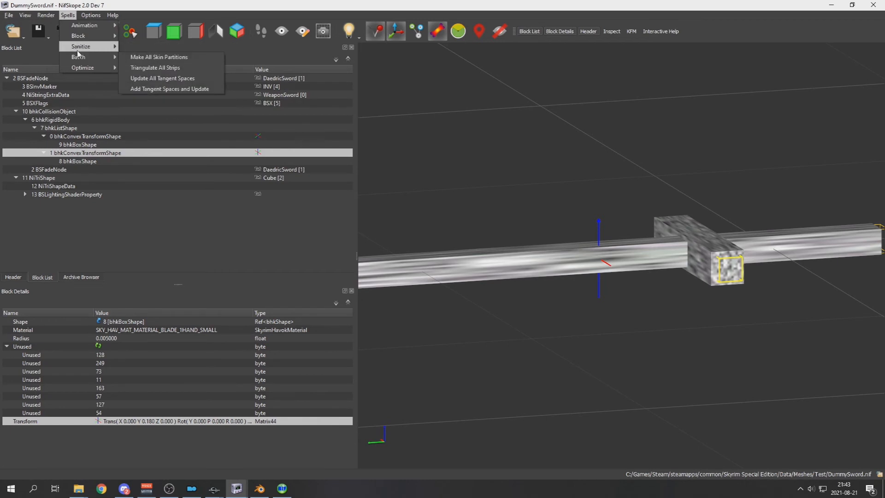
mouse_move(86, 49)
click(147, 81)
click(71, 68)
- Review the reordered block tree, expanding BSFadeNode and its collision object down to both bhkBoxShapes
click(7, 79)
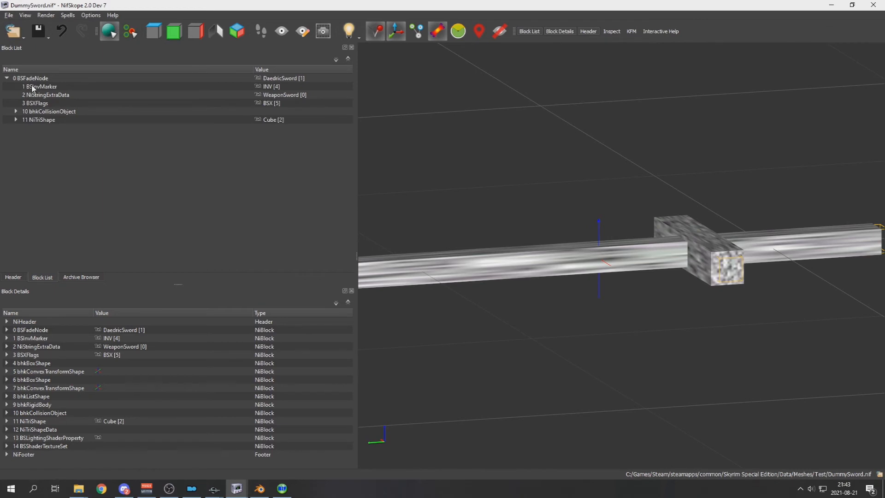
click(33, 88)
click(31, 95)
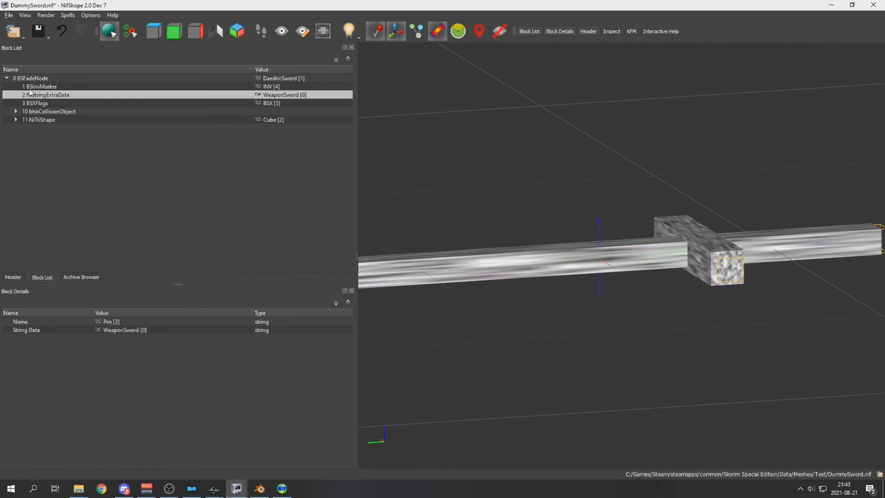
click(29, 103)
click(16, 112)
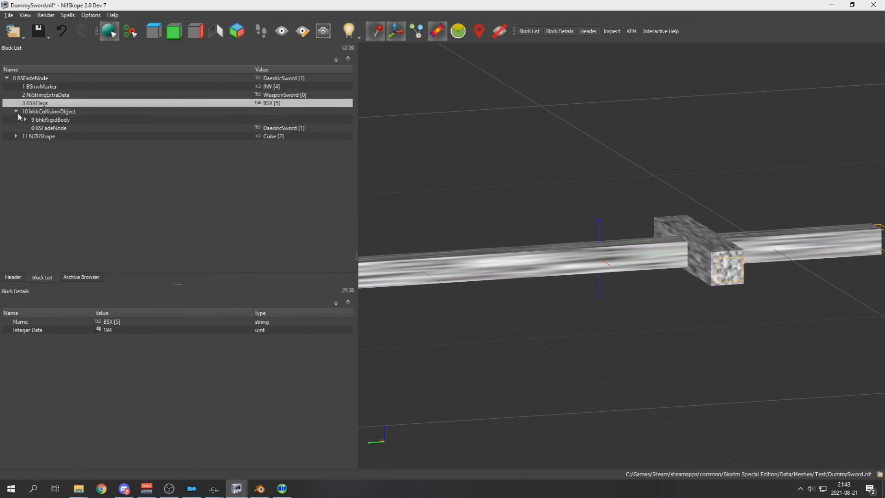
click(25, 120)
click(34, 128)
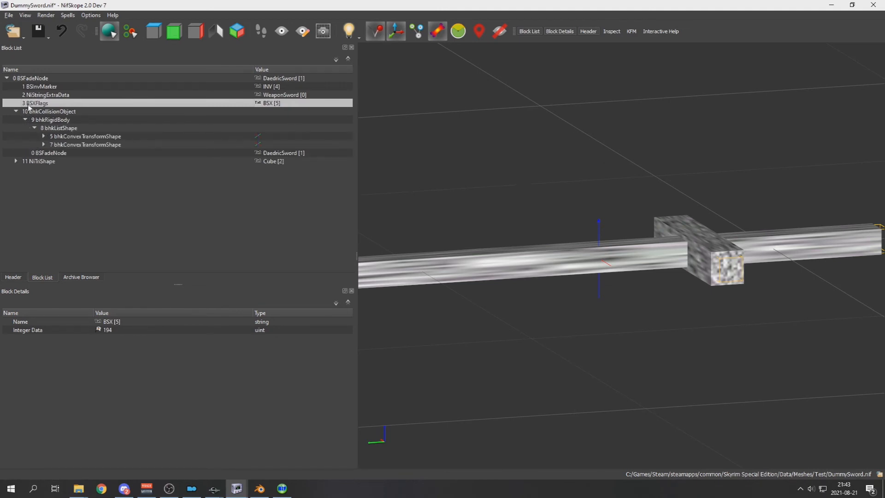
click(43, 136)
click(44, 153)
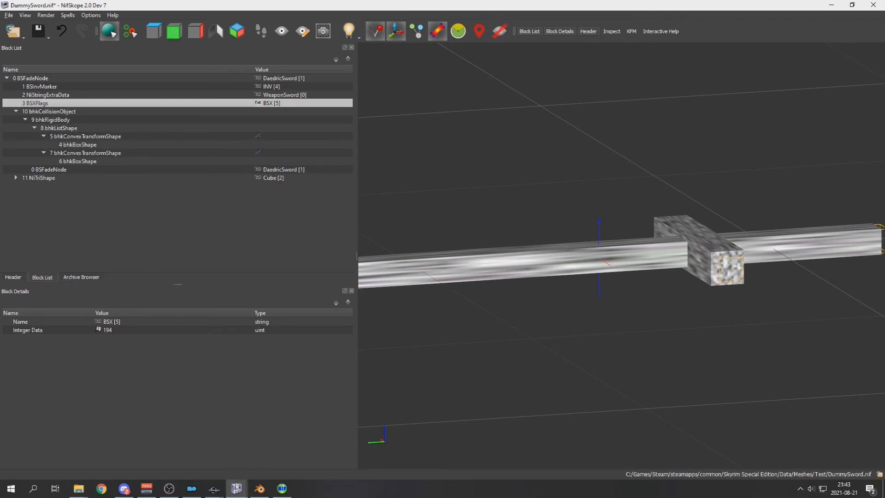
- Switch to irondaggerNoFX.nif, compare its three bhkConvexTransformShape blocks under bhkListShape, and return to DummySword.nif
mouse_move(236, 488)
click(564, 453)
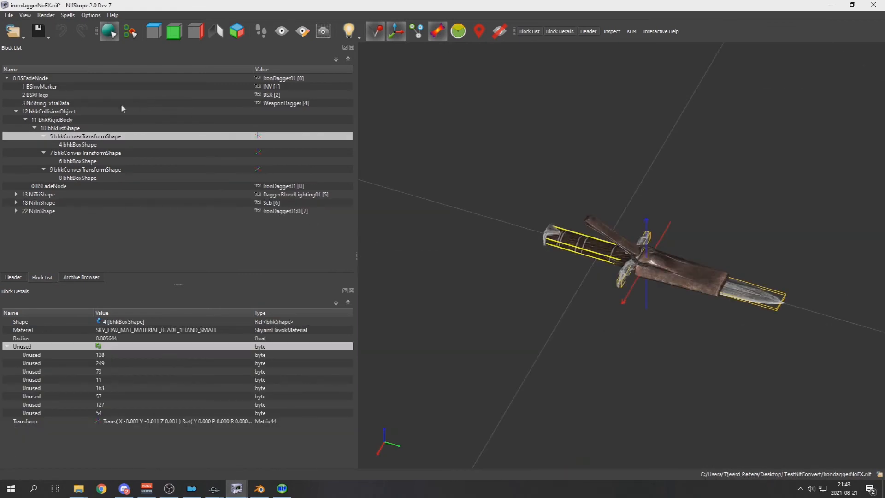
click(64, 153)
click(66, 171)
click(78, 137)
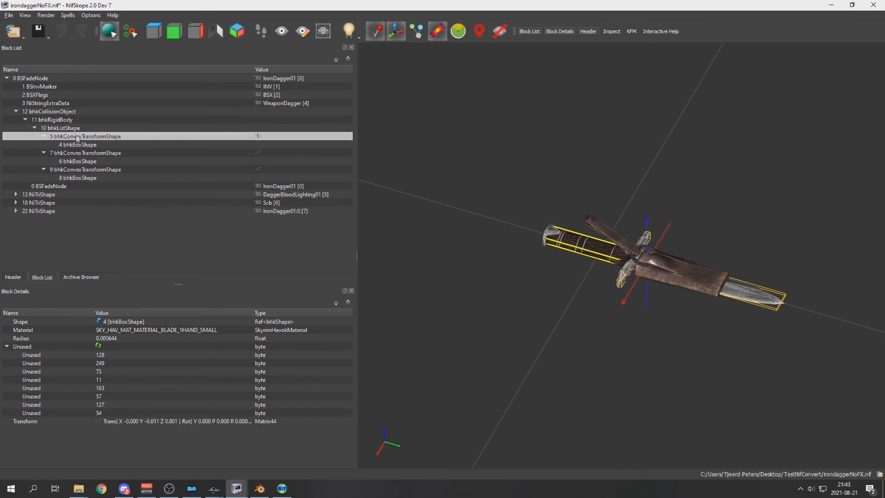
right_click(90, 161)
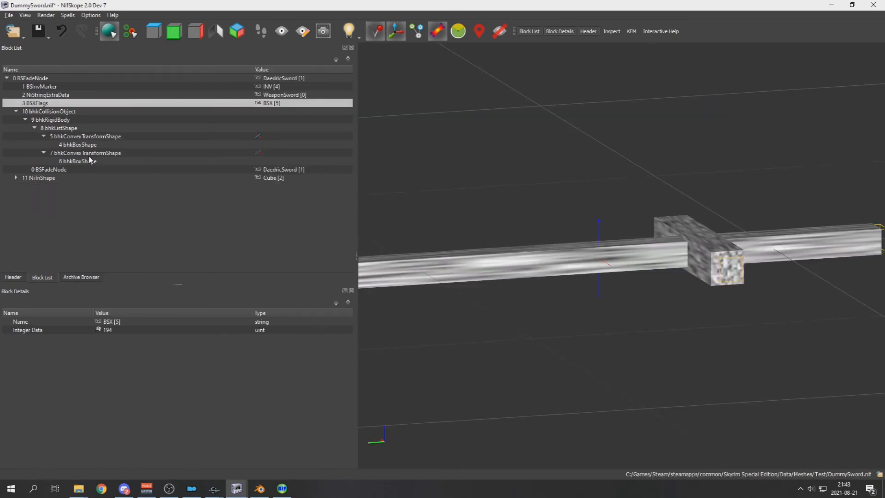
- Save DummySword.nif, switch to Skyrim and load the test cell with the console command coc TestShaderCell
click(46, 35)
click(60, 44)
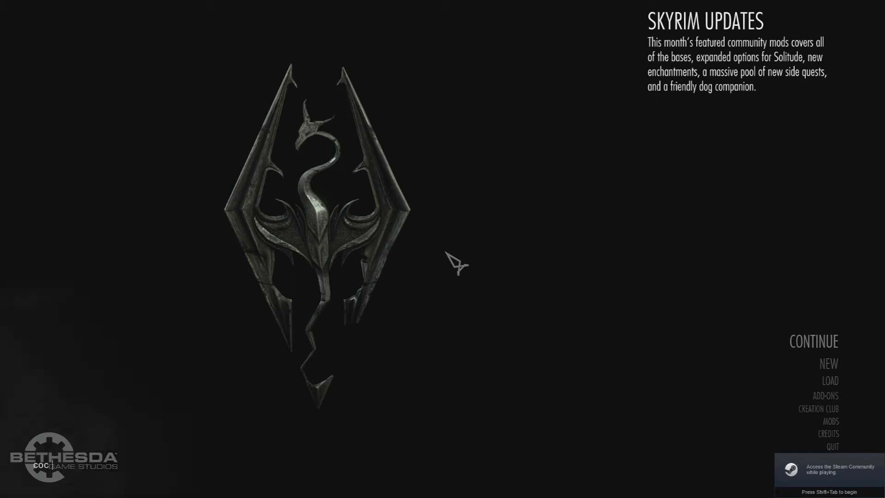
text(TestShaderCel;l)
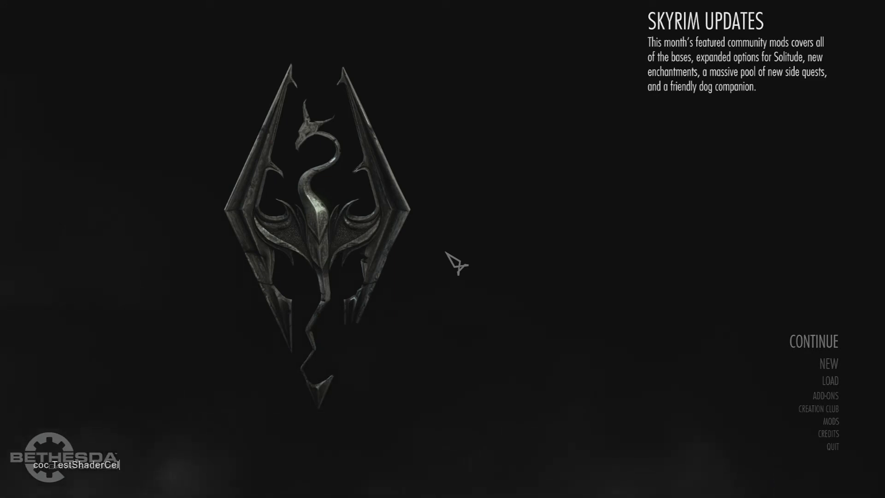
key(Return)
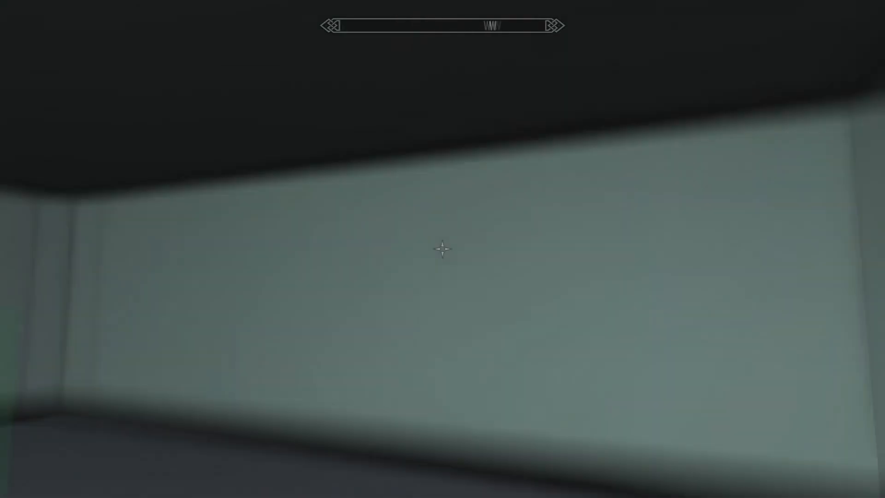
key(w)
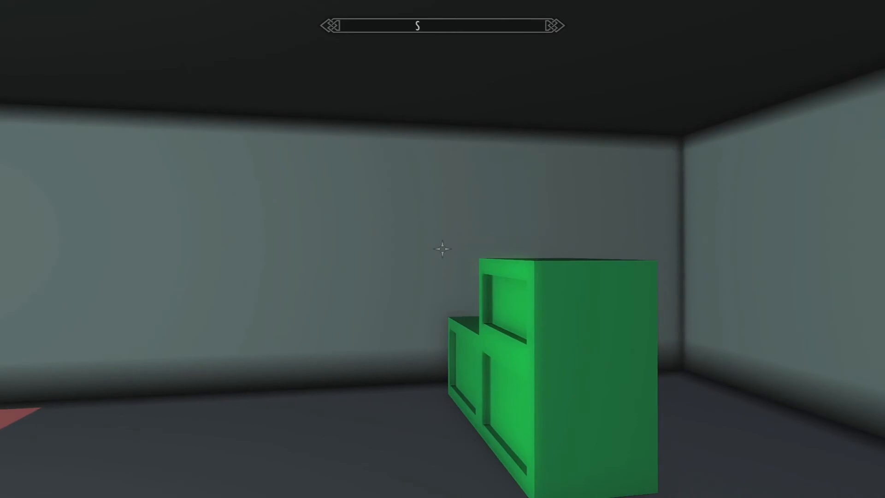
- Look up the Dummy Sword's item ID in the game console with help dummy
key(grave)
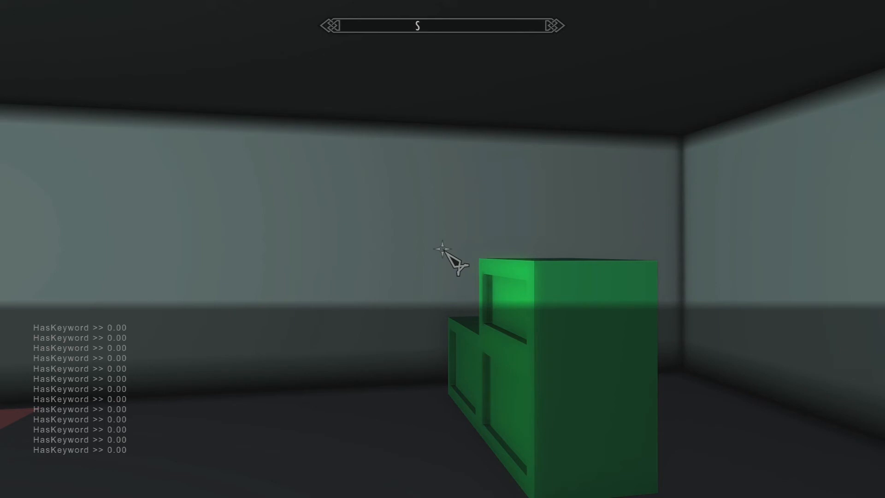
text(coc)
key(BackSpace)
key(BackSpace)
key(BackSpace)
text(help dummp)
key(BackSpace)
text(y)
key(Return)
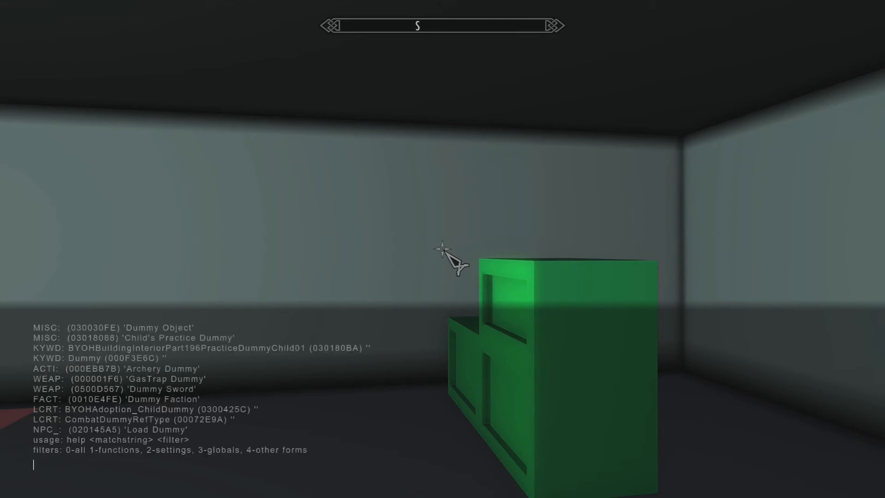
- Add one Dummy Sword to the inventory with player.additem 500D567 1
text(player.additem 500D)
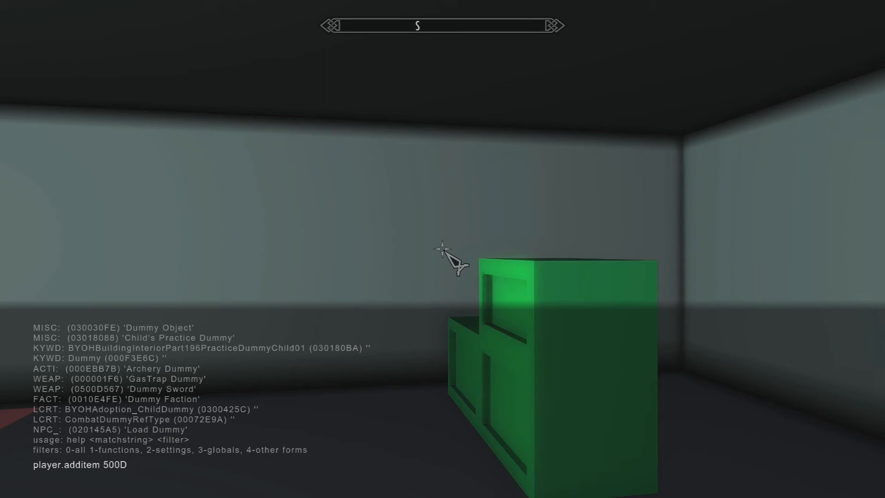
text(567 1)
key(Return)
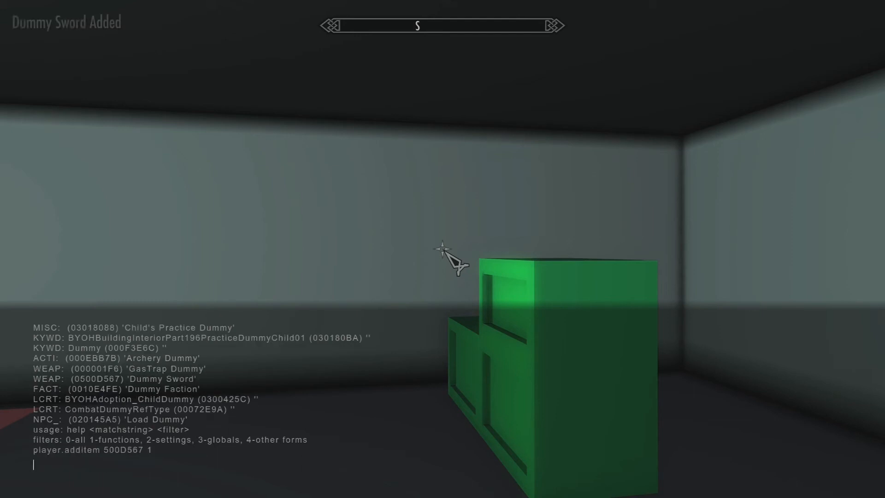
- Drop the Dummy Sword from the inventory's weapons and grab it off the floor to test its collision
key(grave)
key(i)
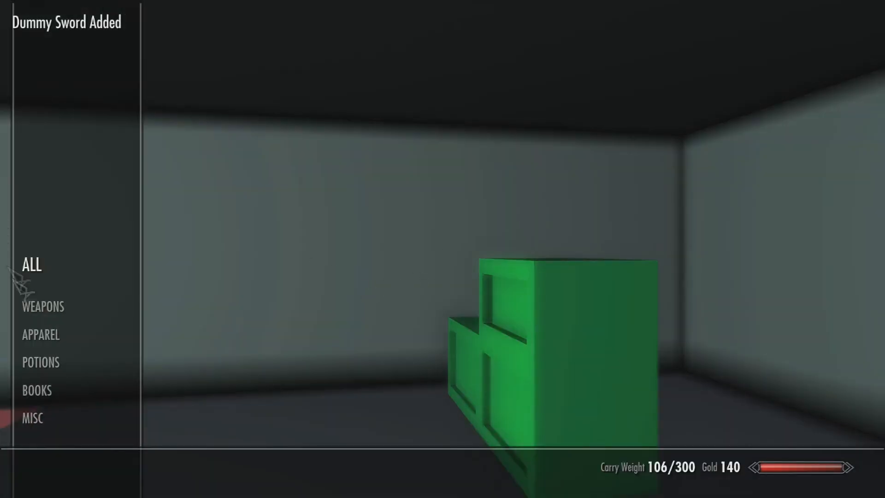
mouse_move(47, 312)
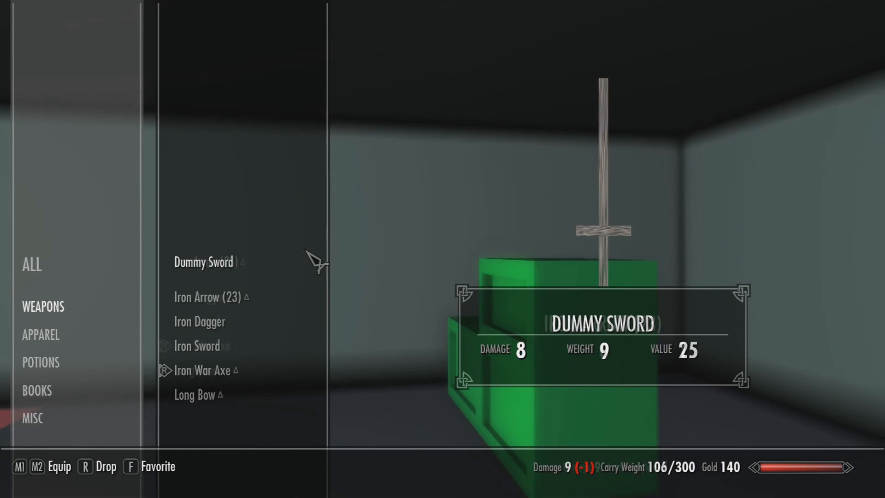
key(r)
key(Tab)
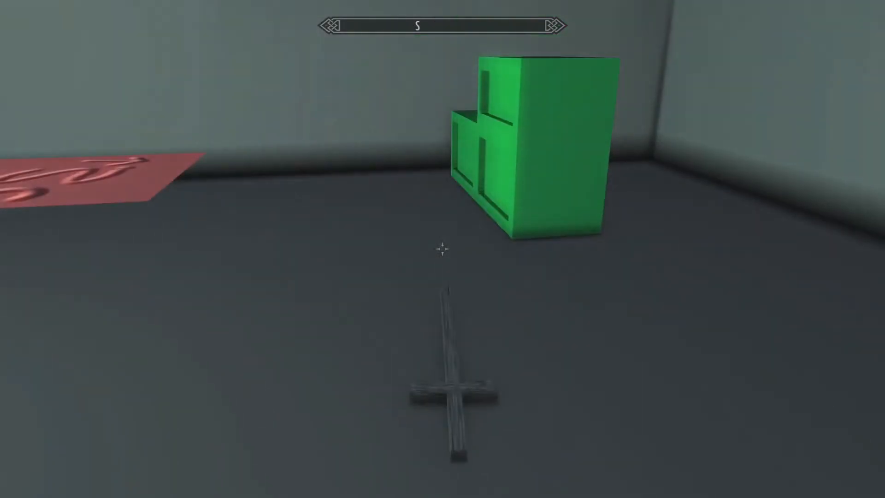
key(e)
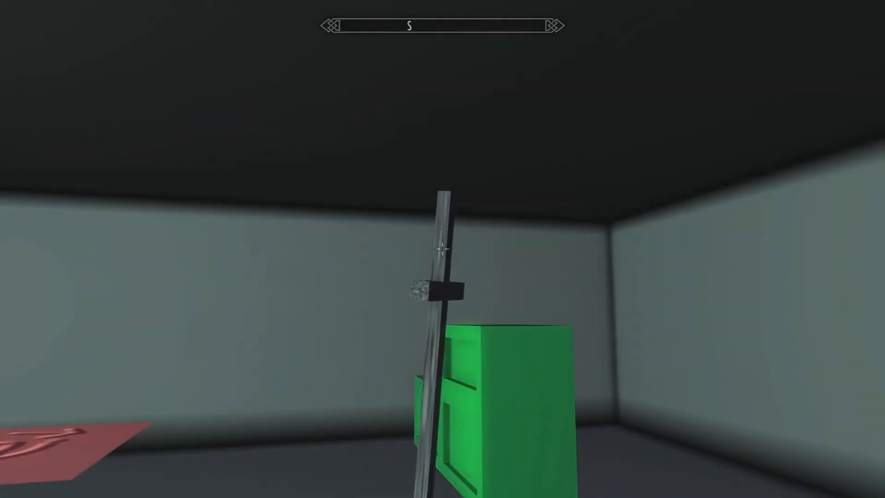
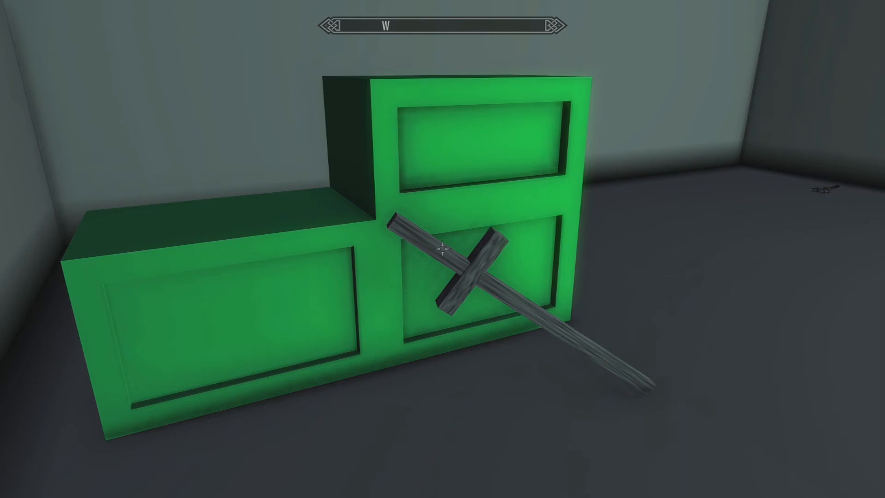
- Quit Skyrim with the console command qqq
key(grave)
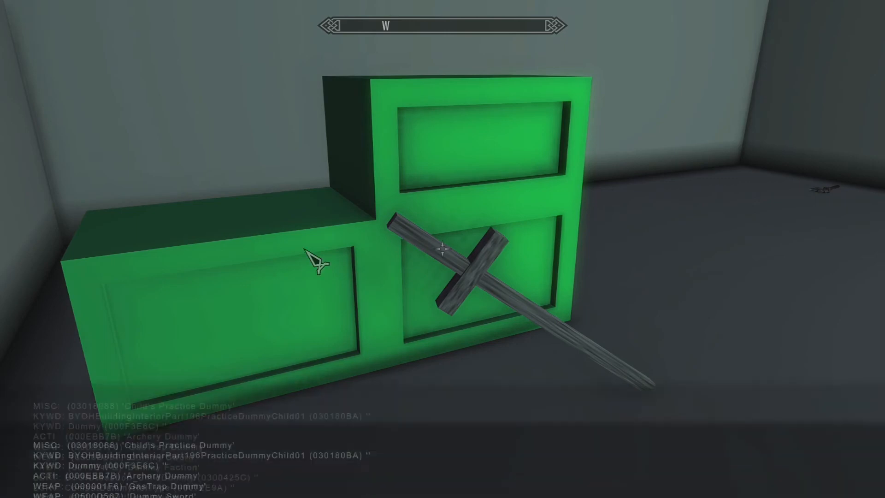
text(qqq)
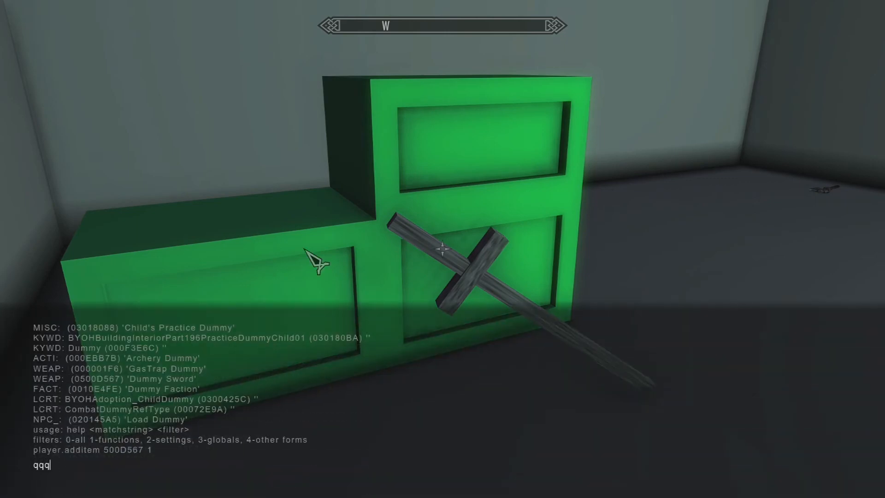
key(Return)
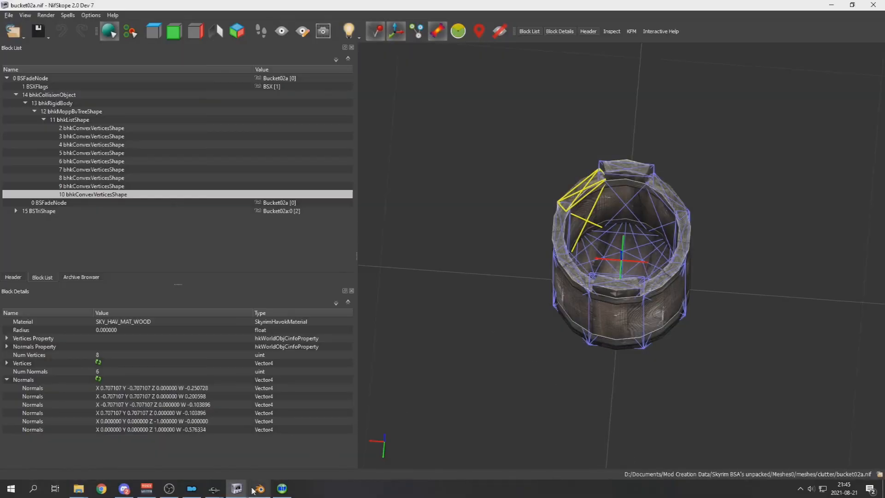
- Reopen DummySword.nif in NifSkope and browse the Havok types for converting 4 bhkBoxShape, such as bhkSphereShape, closing the list without choosing one
mouse_move(236, 489)
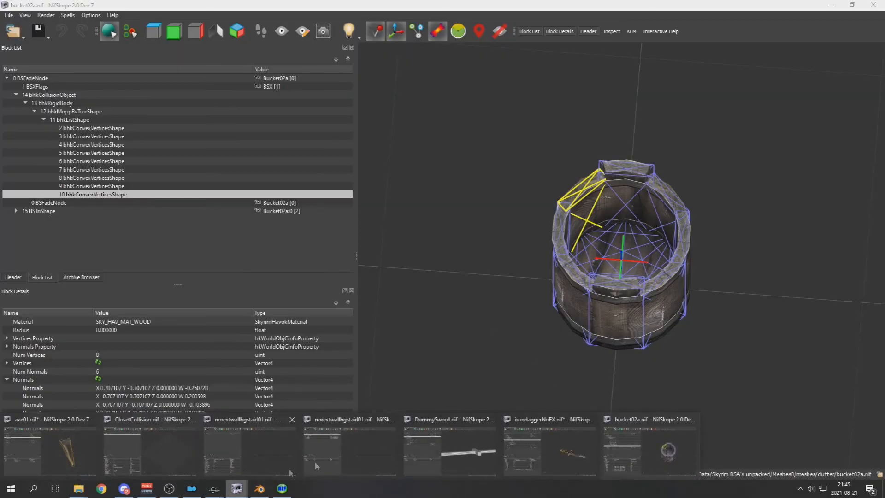
mouse_move(530, 460)
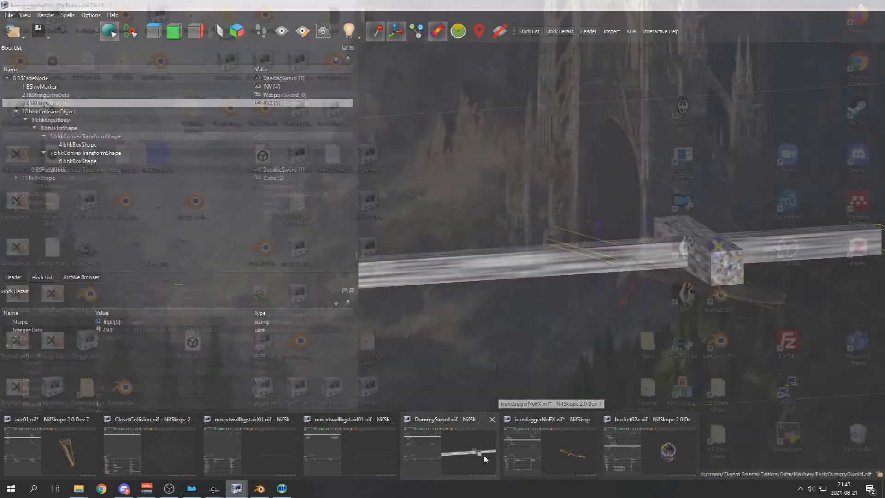
click(483, 454)
right_click(75, 144)
mouse_move(90, 143)
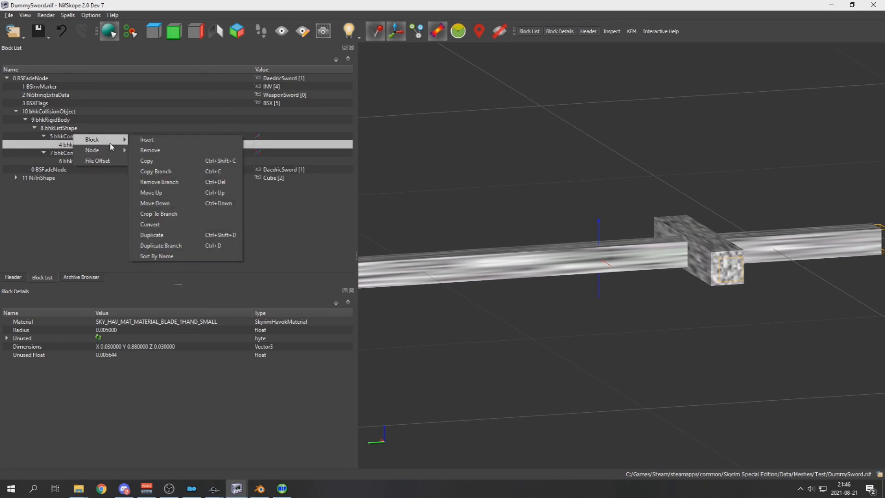
click(150, 150)
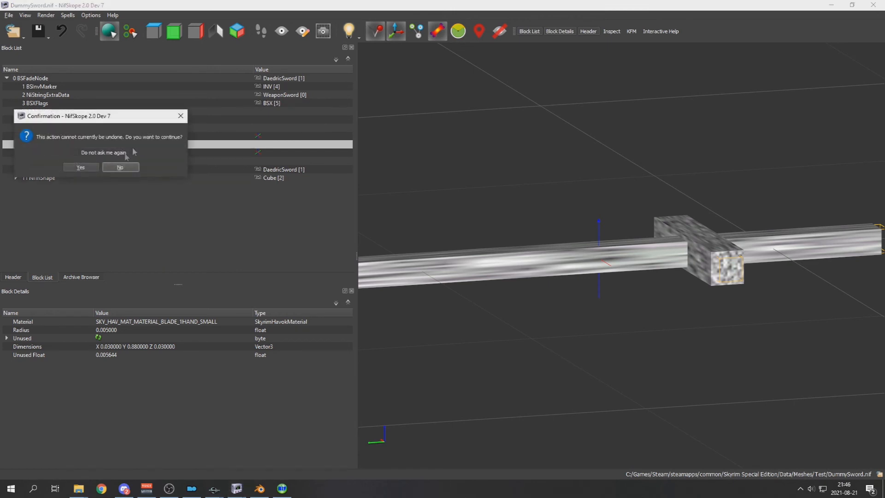
click(80, 167)
mouse_move(134, 23)
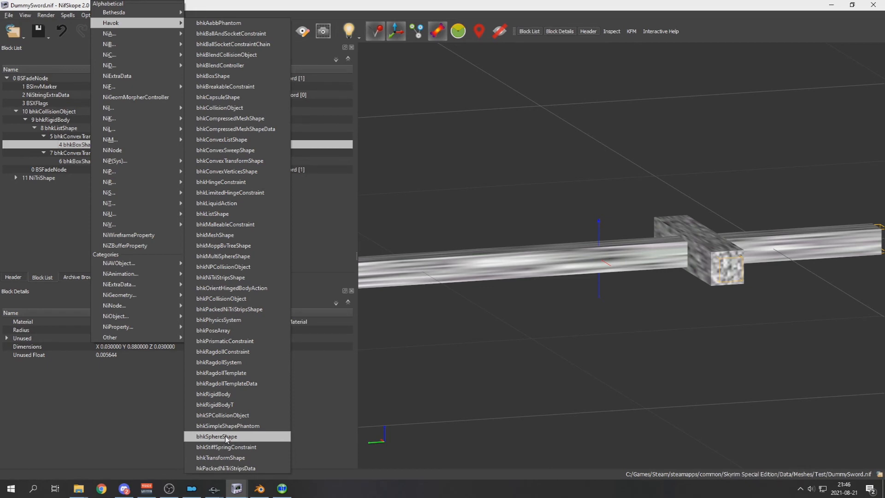
click(67, 223)
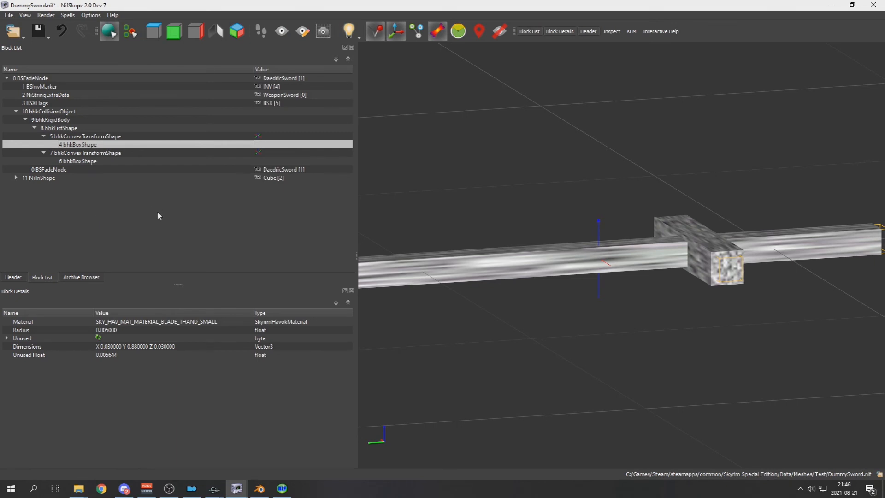
- Examine the details of 5 bhkConvexTransformShape, 8 bhkListShape and 9 bhkRigidBody in the sword's collision tree
click(85, 136)
click(89, 129)
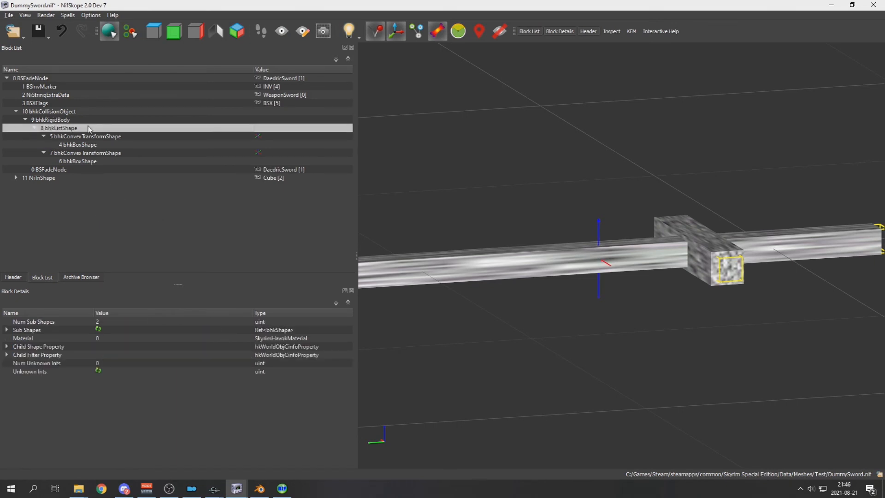
click(87, 121)
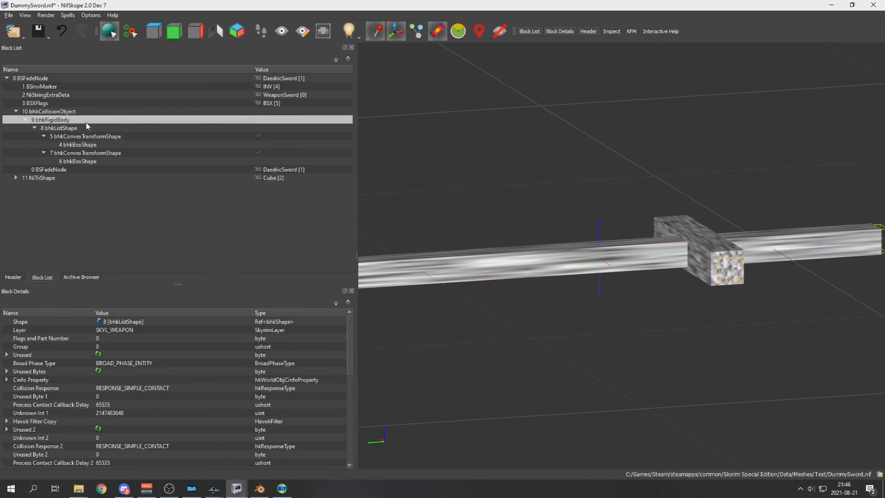
click(85, 128)
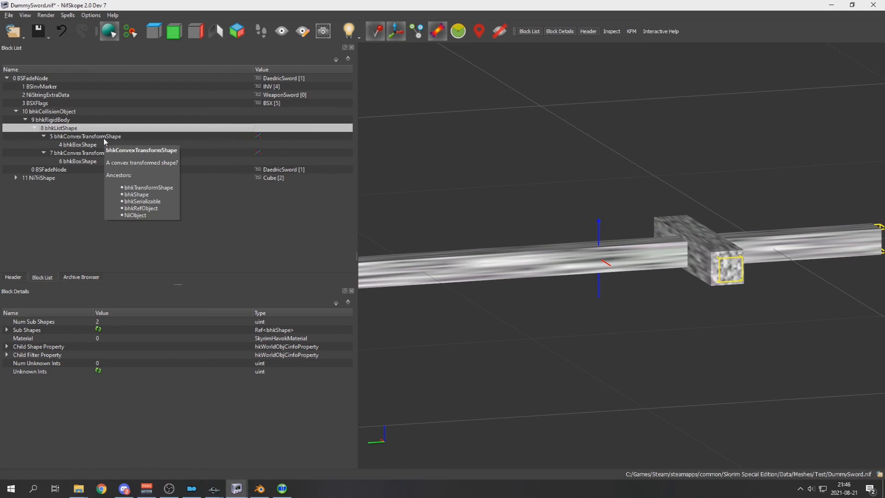
click(104, 137)
click(119, 122)
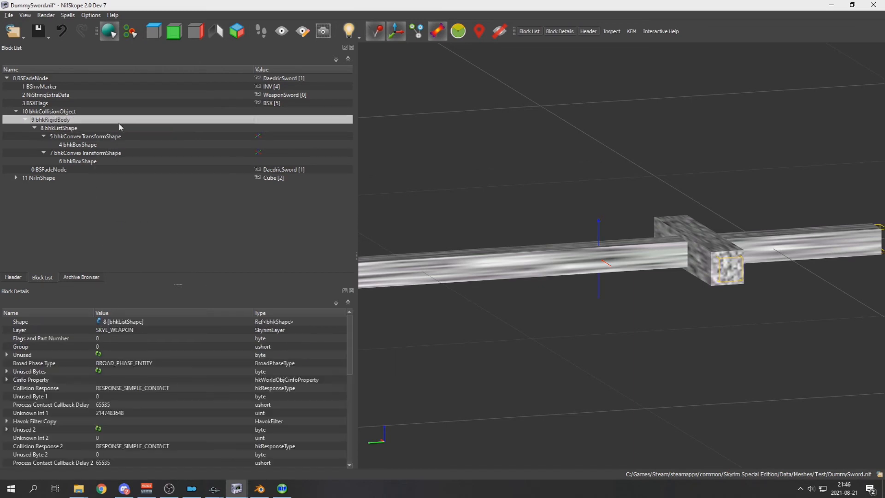
- Switch to Discord and read the latest messages in the lecture-hall-chat channel
click(128, 493)
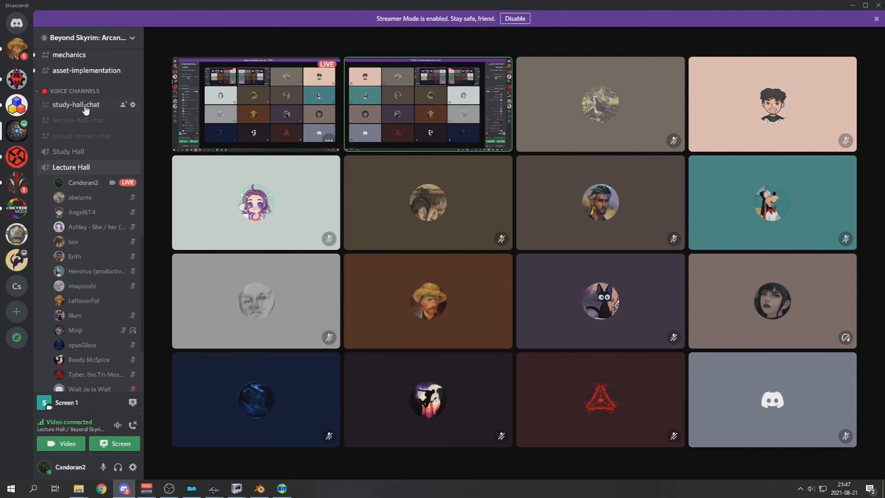
mouse_move(154, 208)
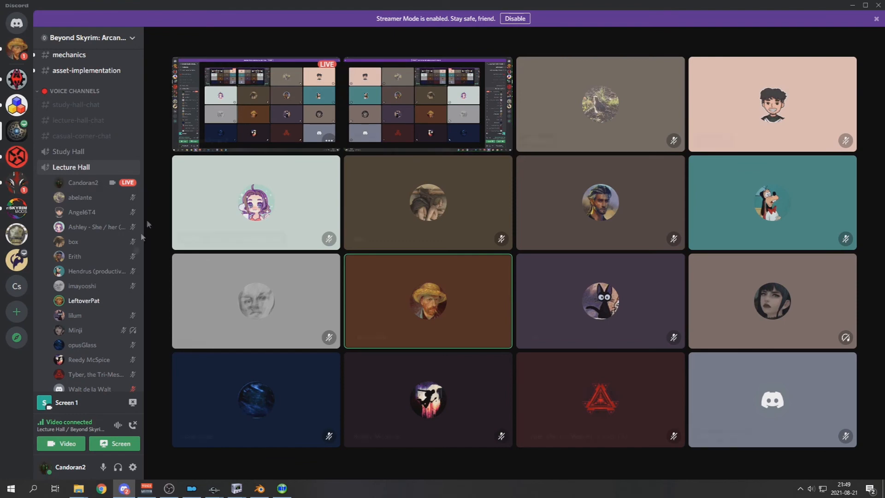
mouse_move(164, 129)
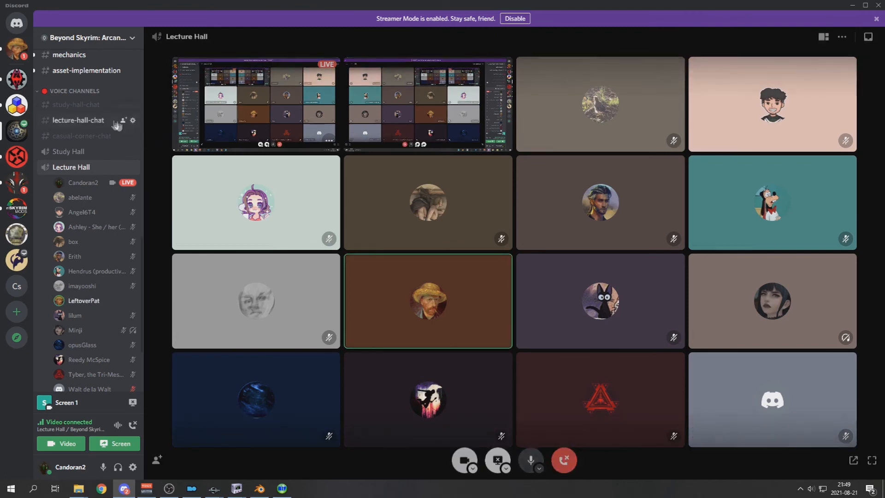
click(97, 120)
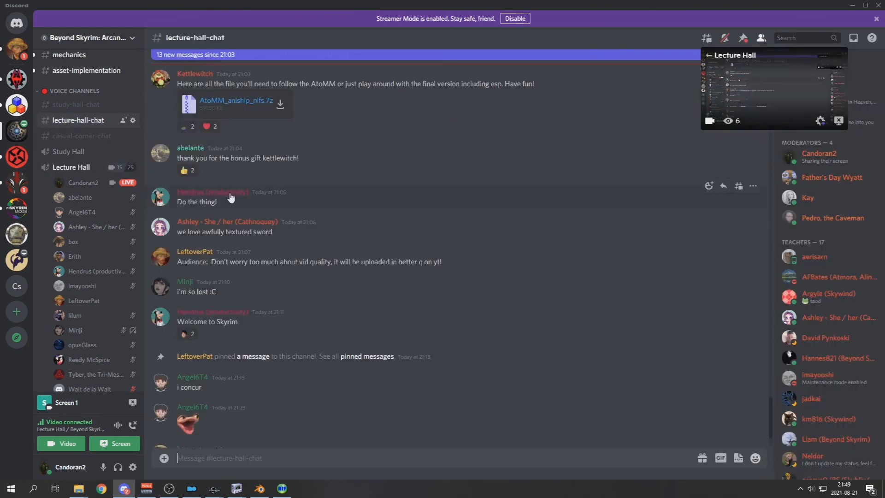
scroll(770, 405, down, 2)
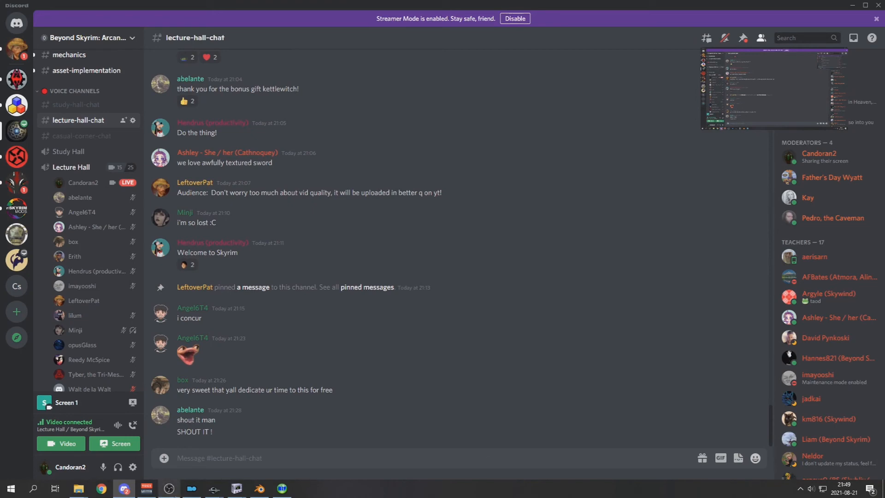
mouse_move(237, 488)
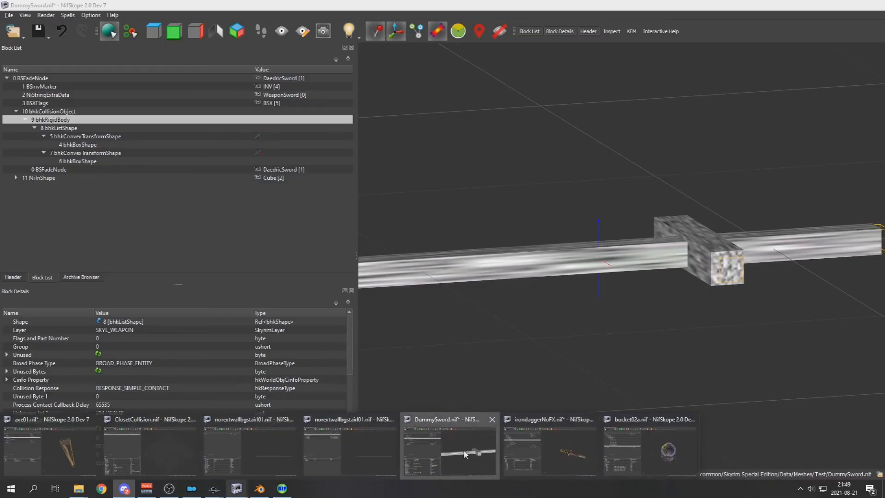
- Return to DummySword.nif in NifSkope and browse the Layer options of 9 bhkRigidBody, leaving the list without choosing one
click(449, 449)
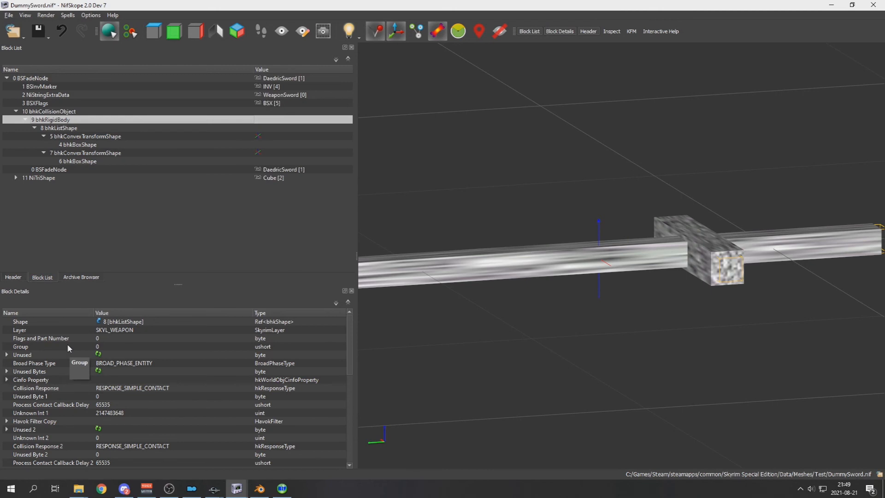
click(138, 330)
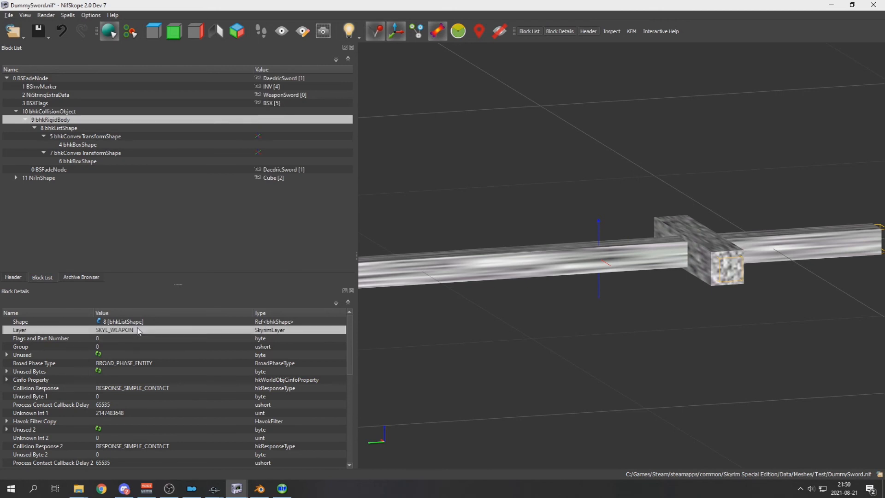
click(228, 332)
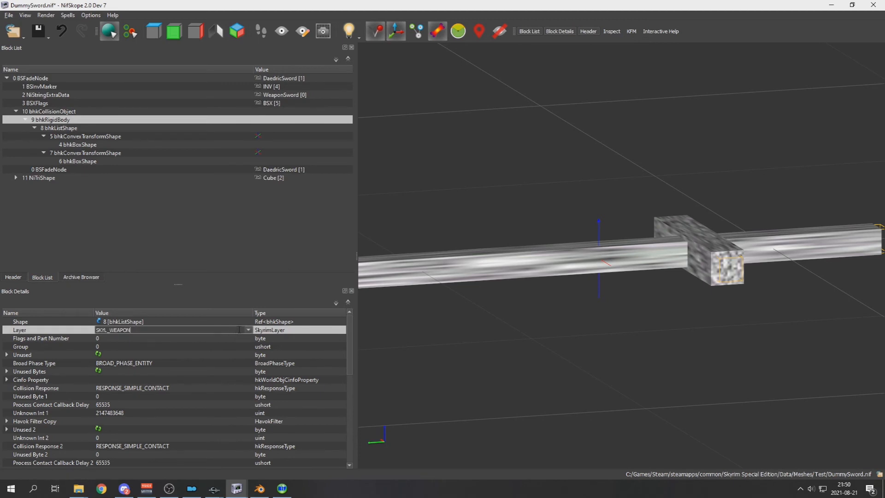
click(249, 330)
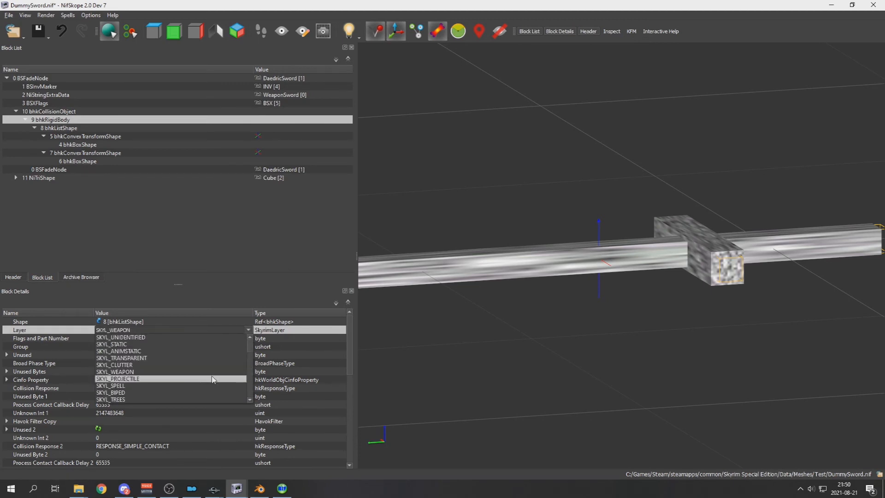
scroll(198, 355, down, 13)
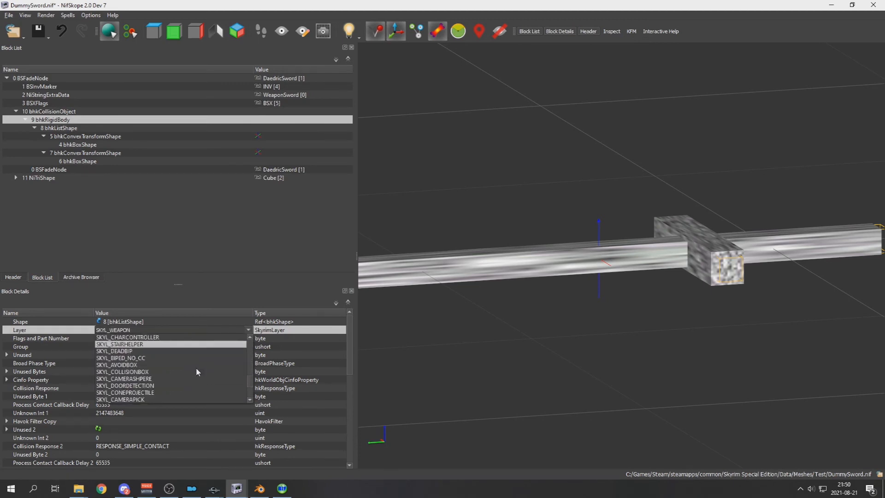
scroll(190, 367, up, 3)
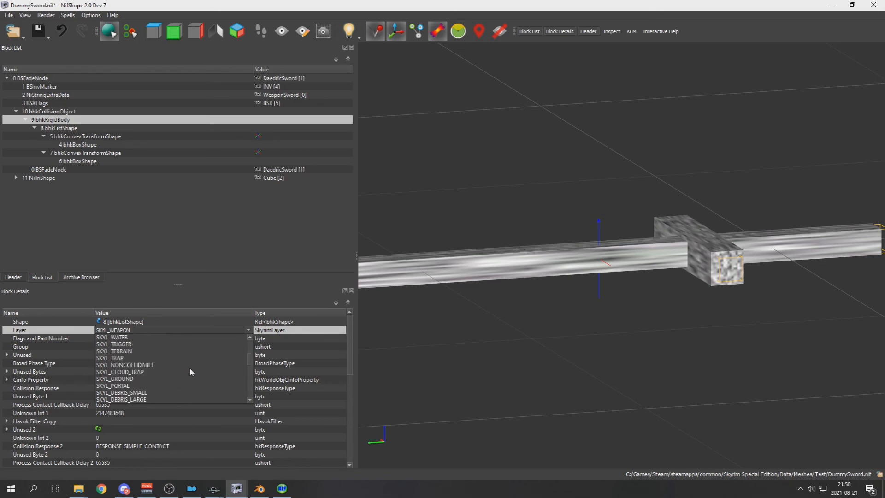
click(64, 356)
- Switch to the Creation Kit, cancel the open testCloset Static and Reference dialogs, and list the Collision Layer objects under Miscellaneous
click(214, 488)
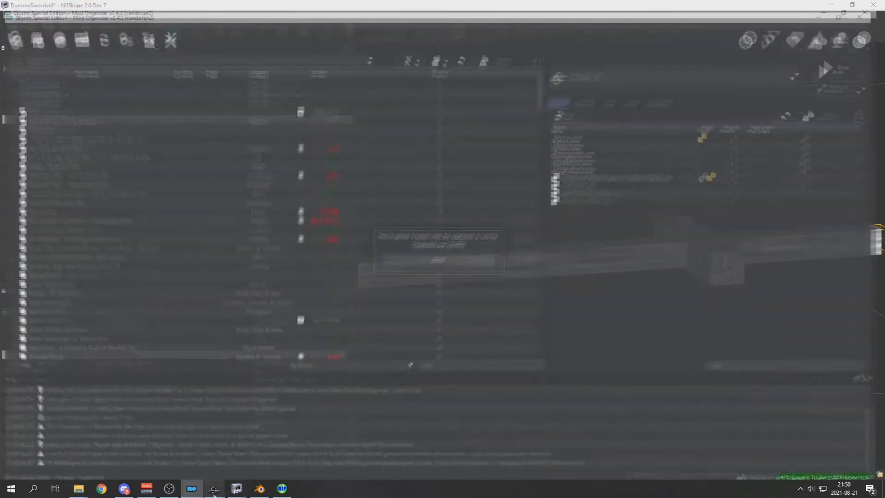
scroll(51, 224, up, 20)
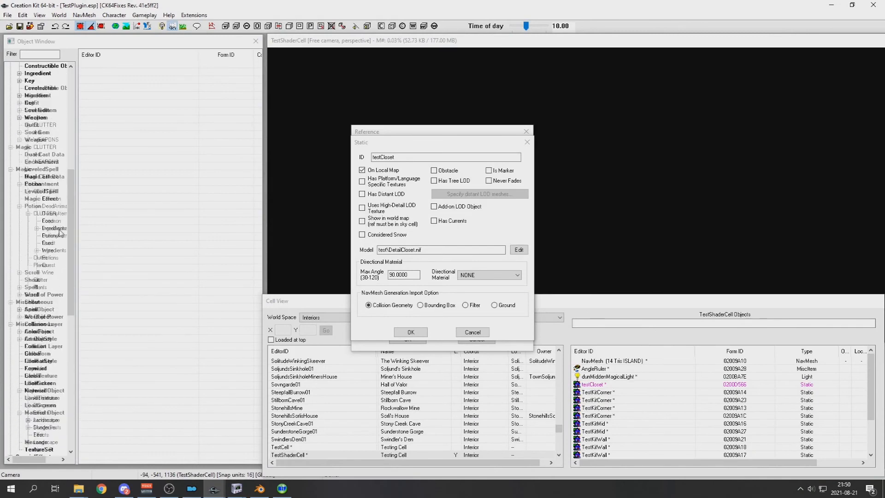
click(472, 331)
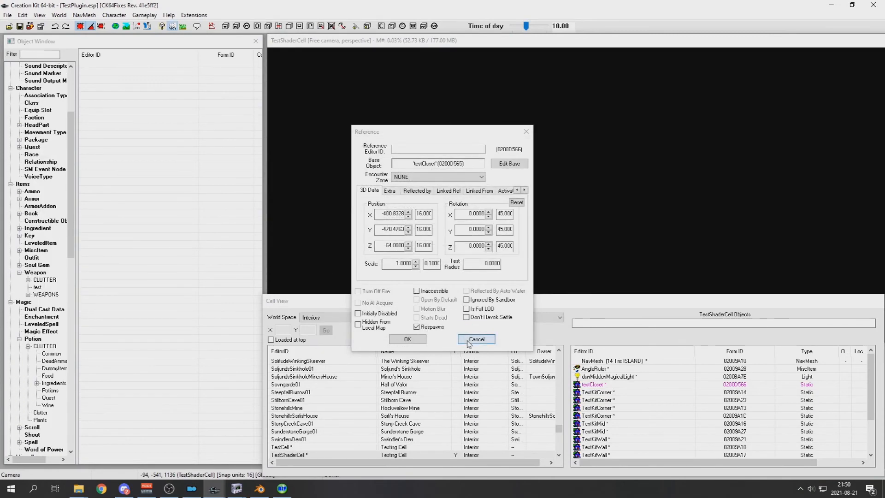
click(475, 339)
scroll(55, 212, down, 12)
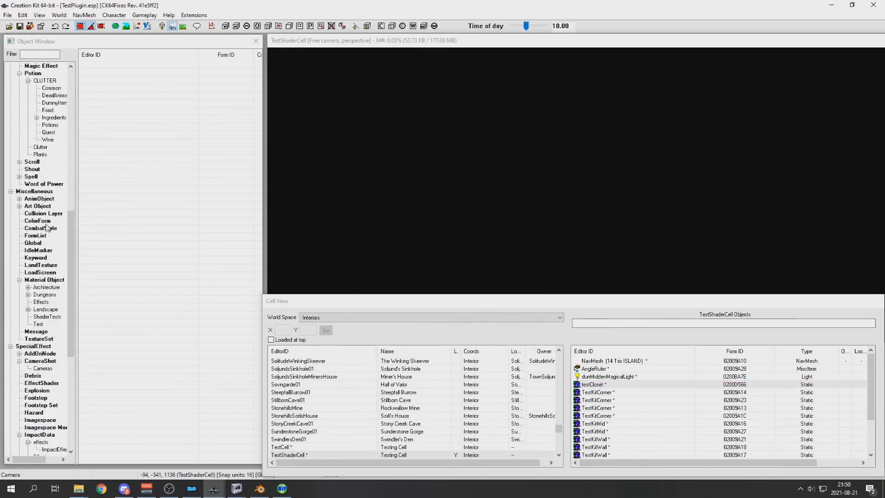
click(39, 214)
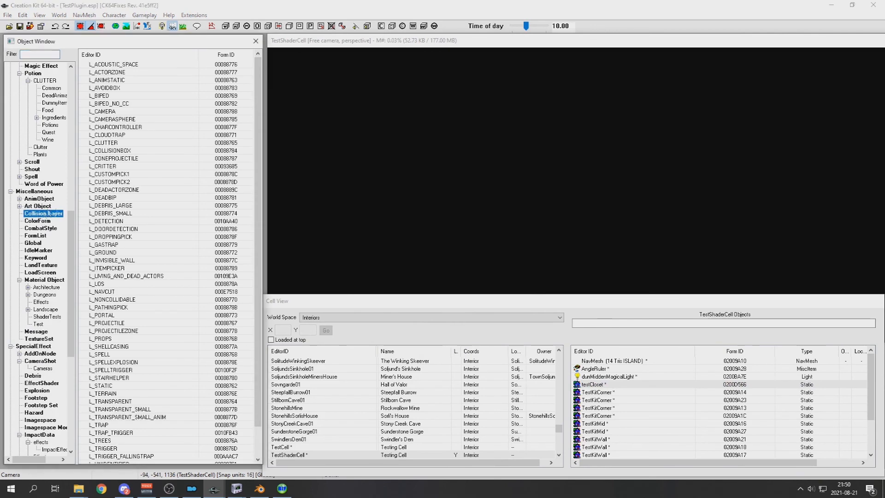
- Open the L_CLUTTER collision layer and examine its ID and its own entry among the layers it collides with
double_click(122, 143)
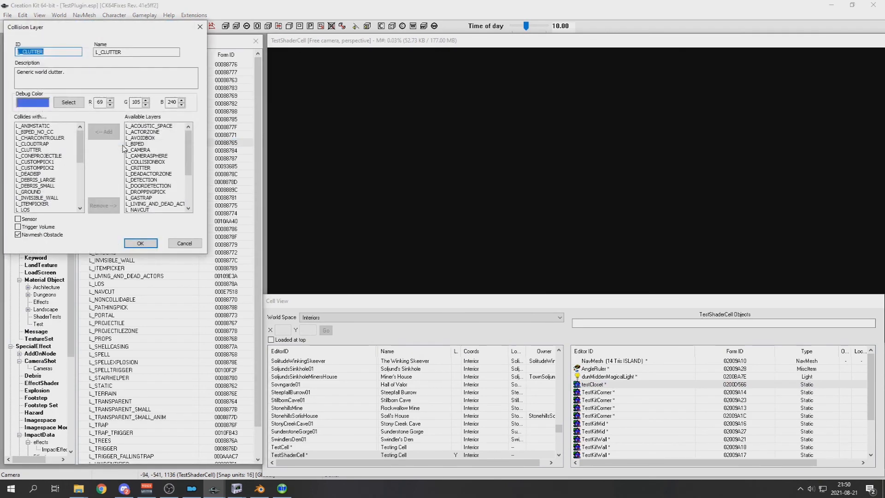
drag(162, 33, 345, 74)
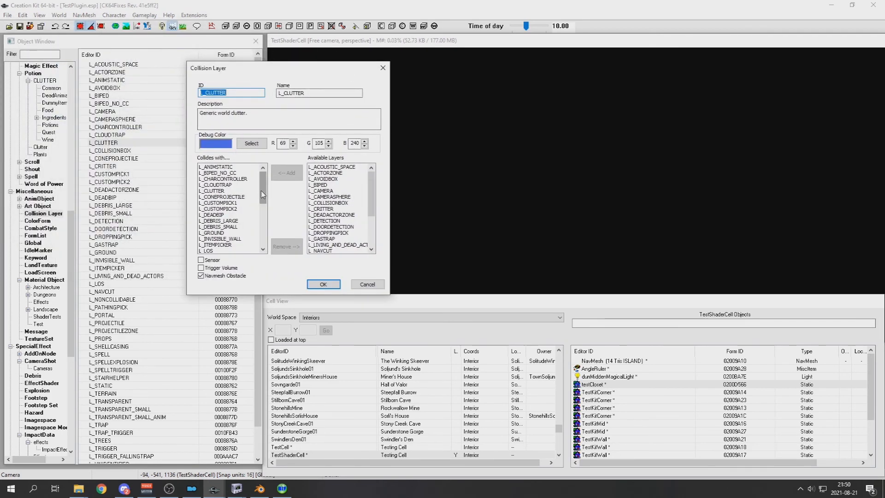
click(213, 190)
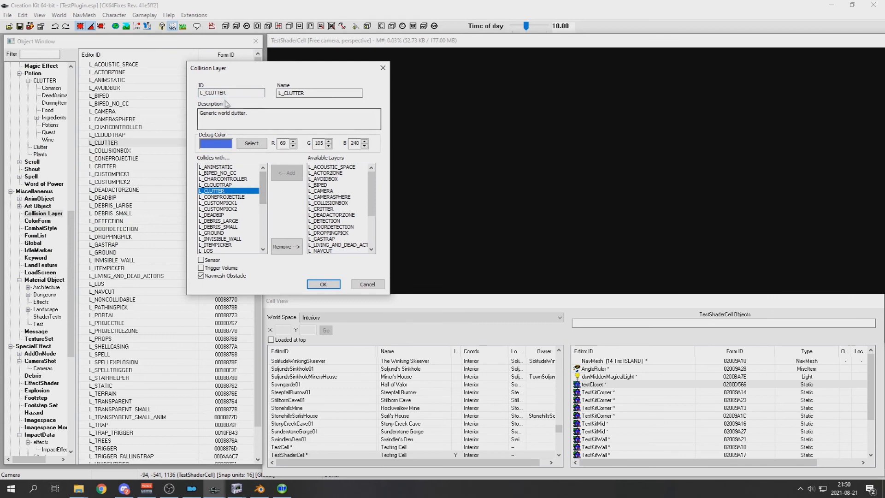
drag(261, 92, 202, 92)
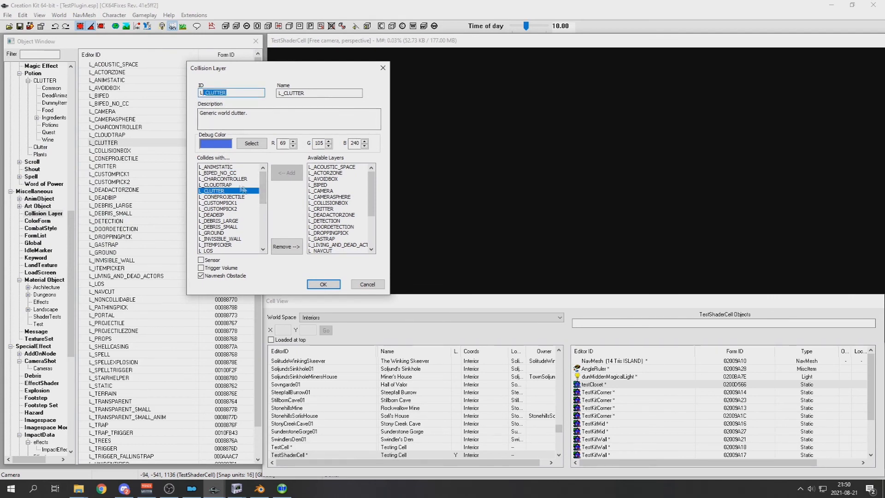
- Look through the available layers that L_CLUTTER does not collide with, including L_PORTAL, L_STAIRHELPER and L_TRAP_TRIGGER
drag(368, 203, 369, 242)
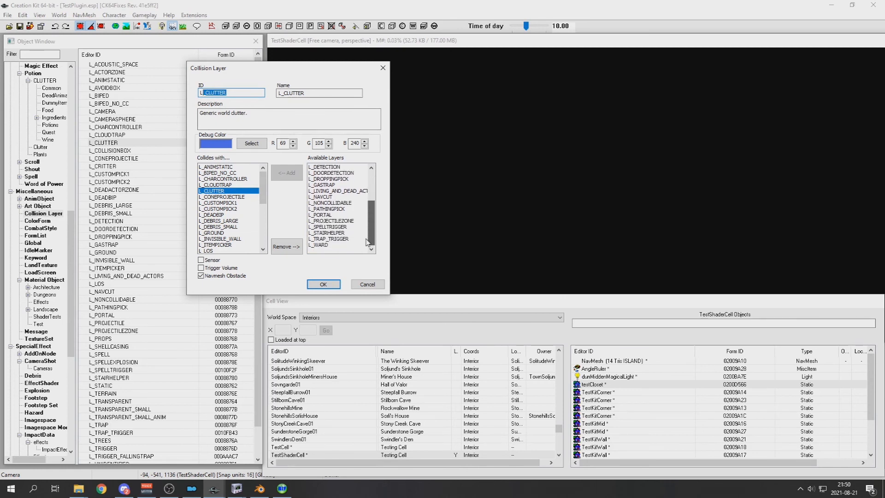
click(325, 215)
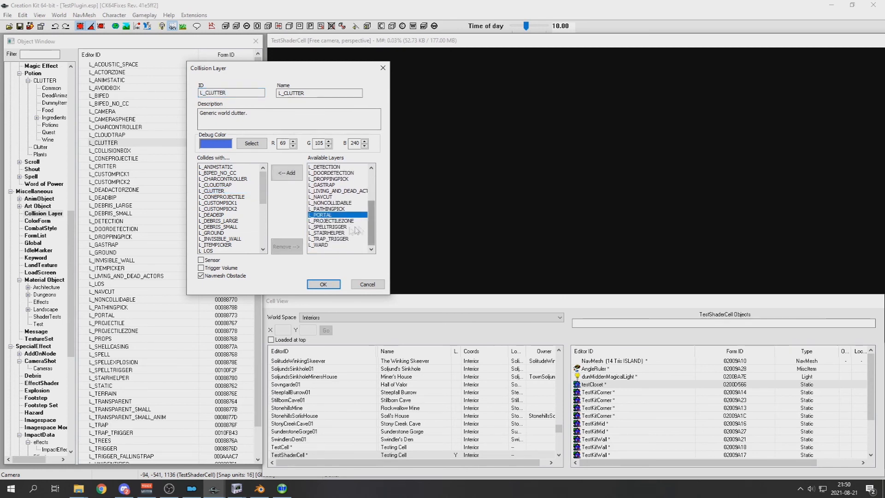
click(331, 233)
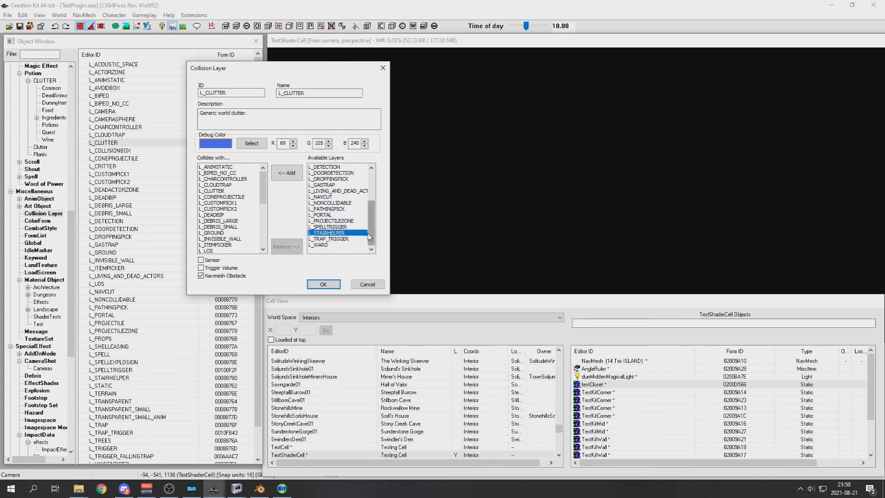
click(317, 239)
drag(371, 221, 378, 192)
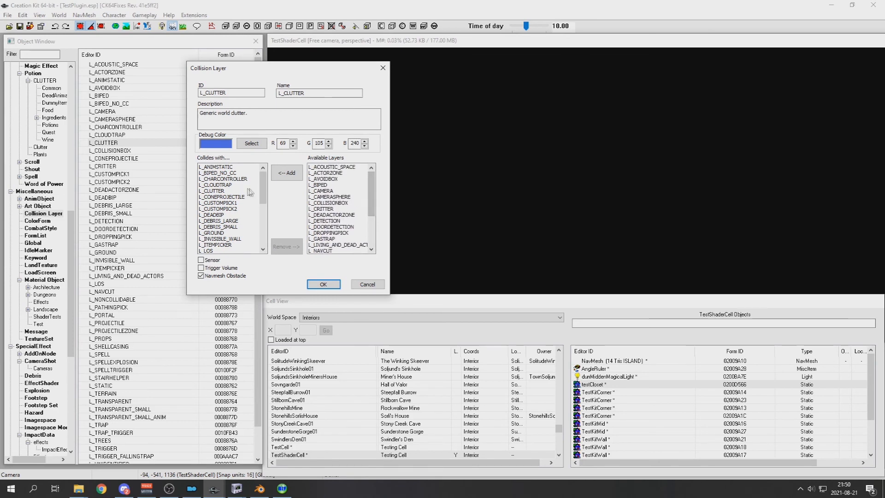
- Look through the full list of layers L_CLUTTER collides with, then cancel its dialog without changes
mouse_move(261, 187)
mouse_down()
mouse_move(257, 240)
mouse_move(260, 196)
mouse_up()
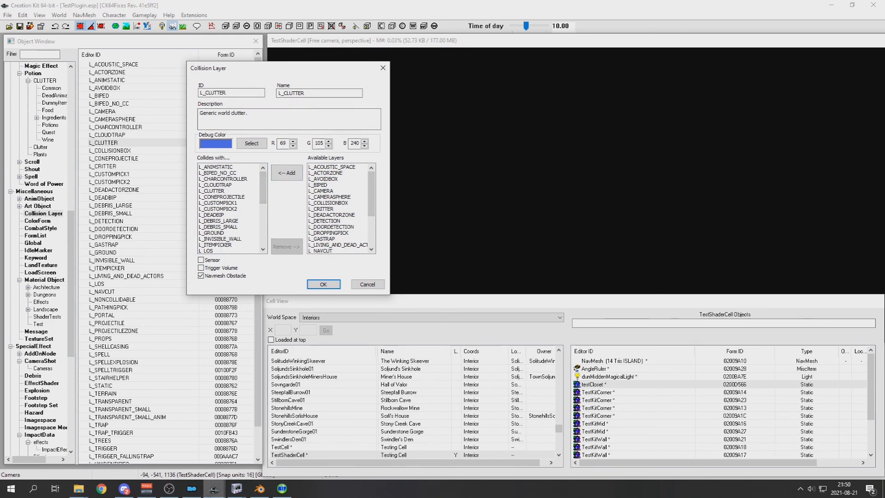
click(236, 489)
mouse_move(526, 458)
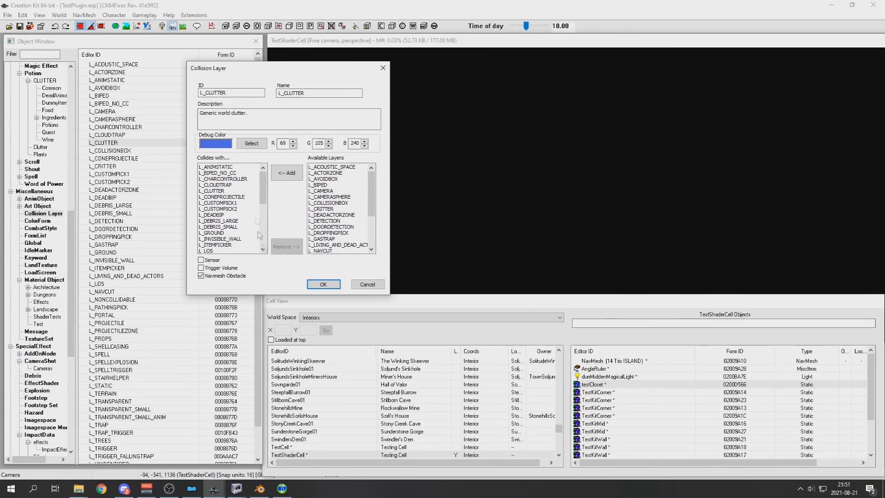
drag(267, 202, 264, 250)
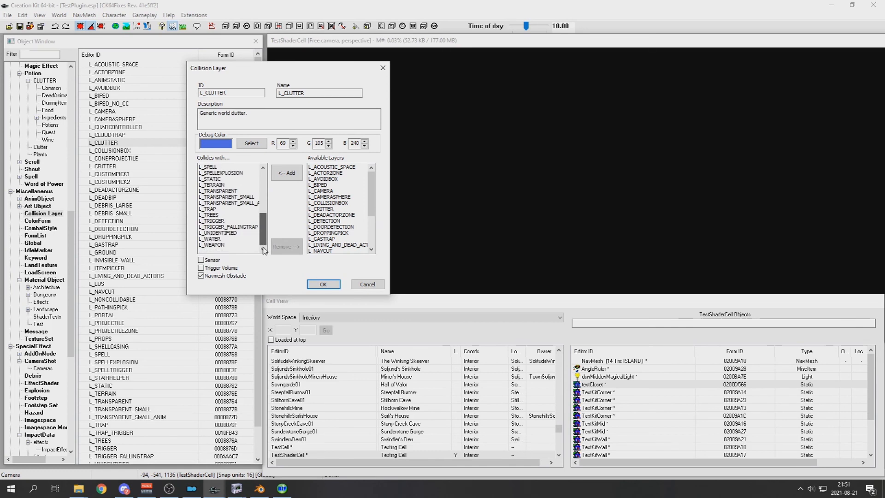
drag(262, 247, 262, 189)
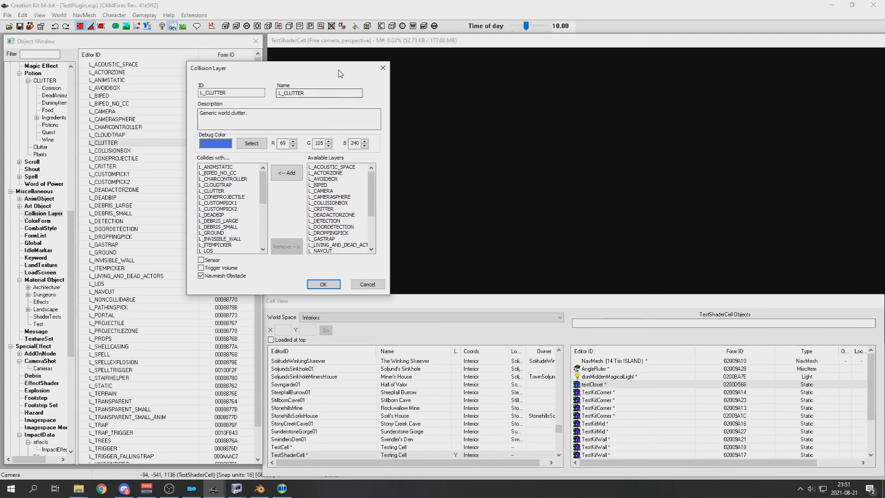
drag(340, 73, 321, 76)
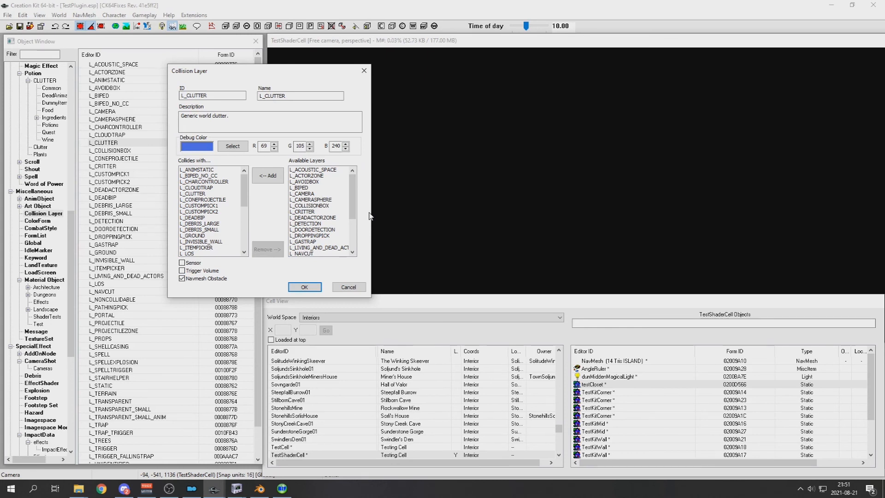
click(348, 288)
- Open the L_TRAP collision layer, examine its collision settings, and close it without changes
scroll(123, 190, down, 2)
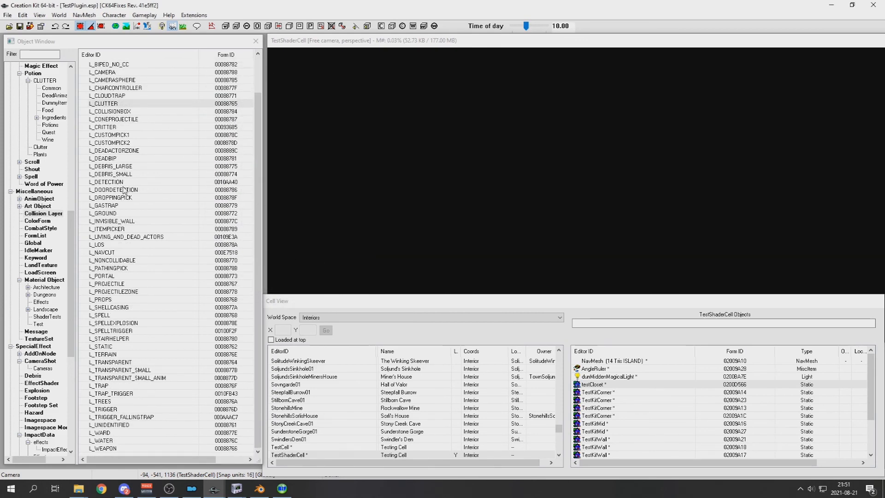
double_click(106, 386)
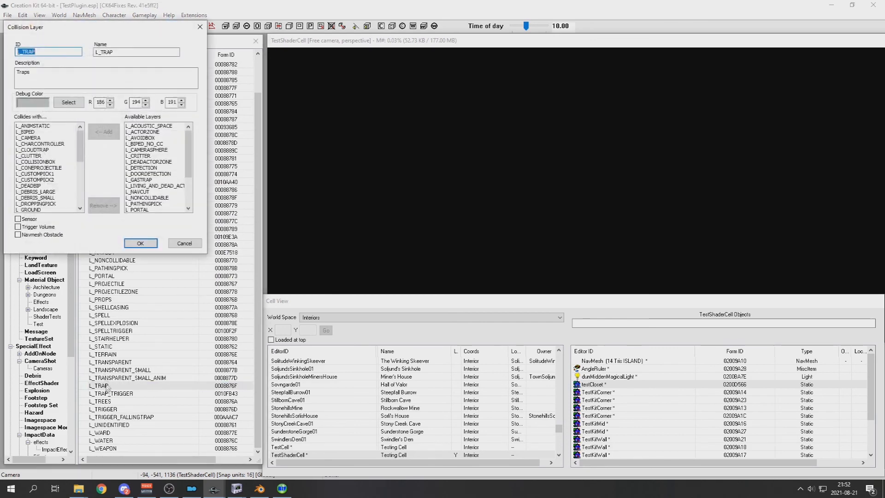
drag(113, 30, 174, 46)
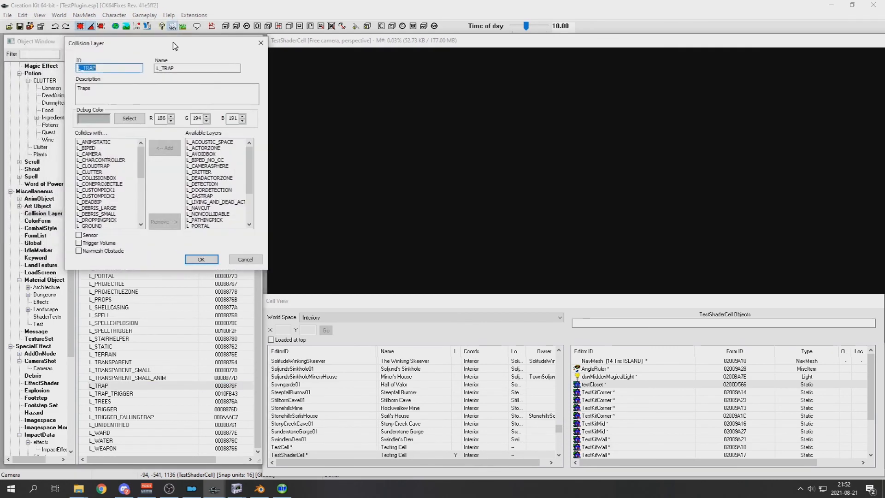
click(243, 259)
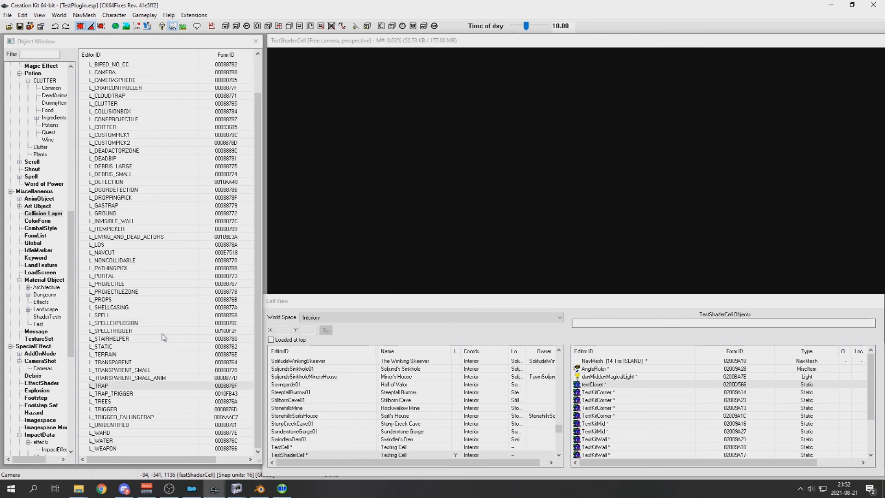
scroll(163, 337, up, 2)
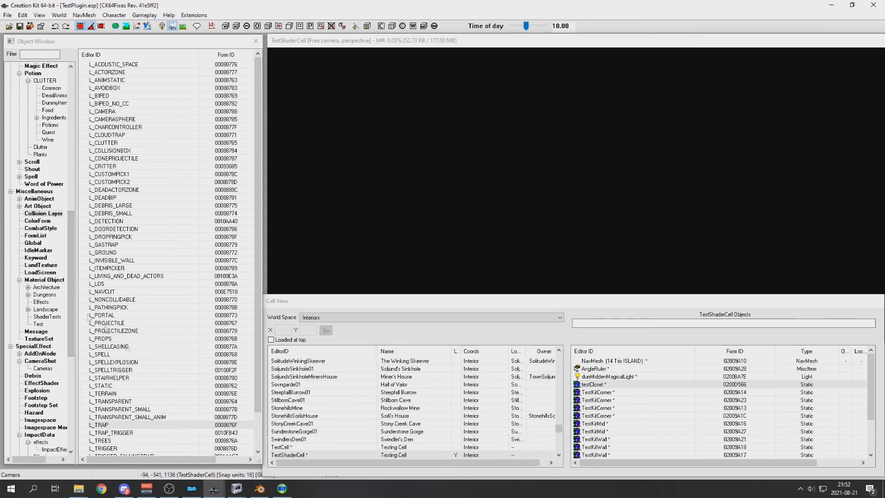
- Switch to irondaggerNoFX.nif in NifSkope and check the Material options of 5 bhkConvexTransformShape without changing the material
click(234, 487)
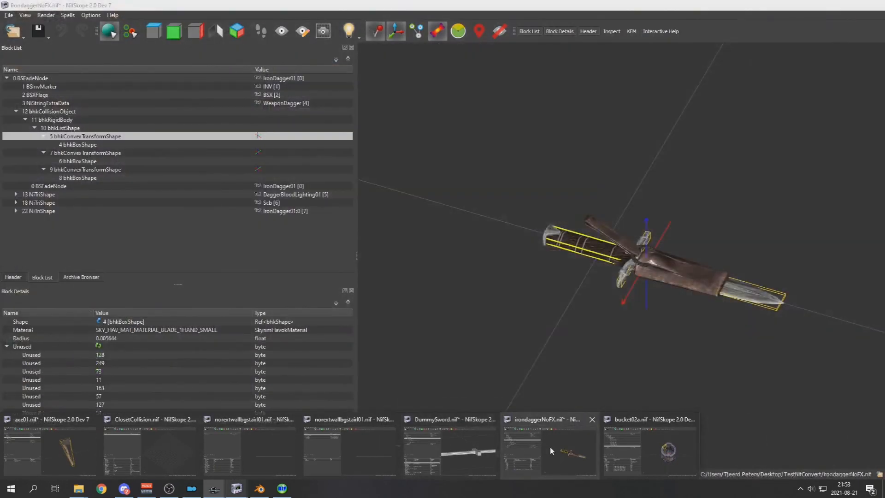
click(549, 446)
double_click(166, 332)
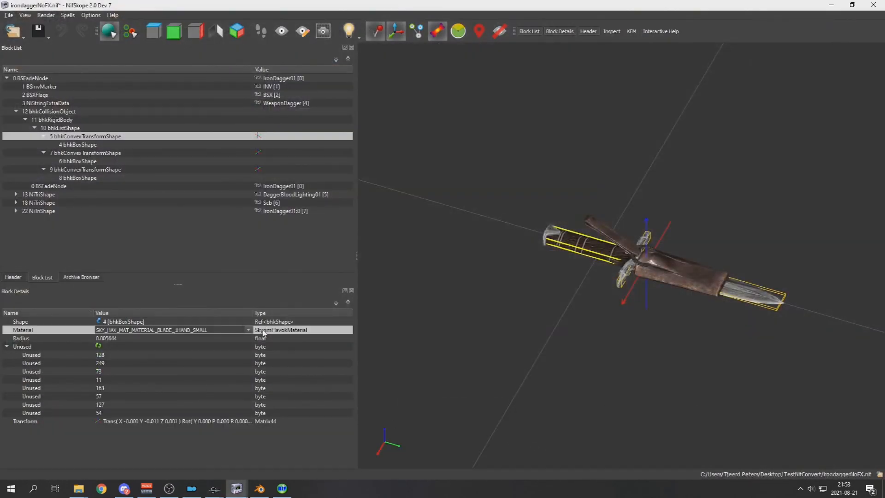
click(248, 330)
click(249, 330)
click(239, 339)
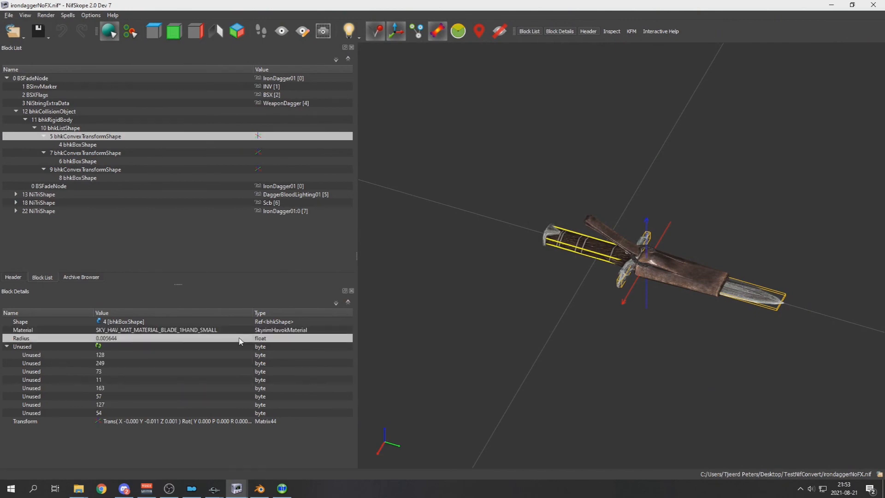
- Switch back to the Creation Kit and list the Material Type objects under SpecialEffect
key(alt+Tab)
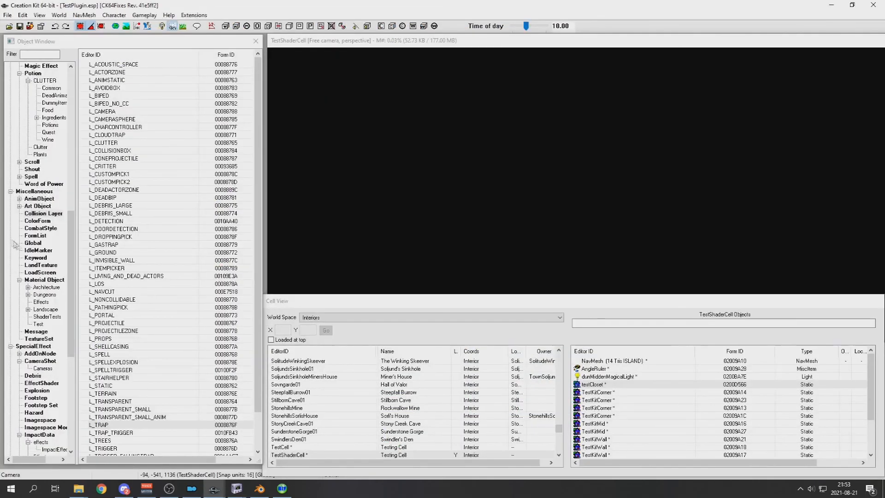
scroll(32, 280, down, 9)
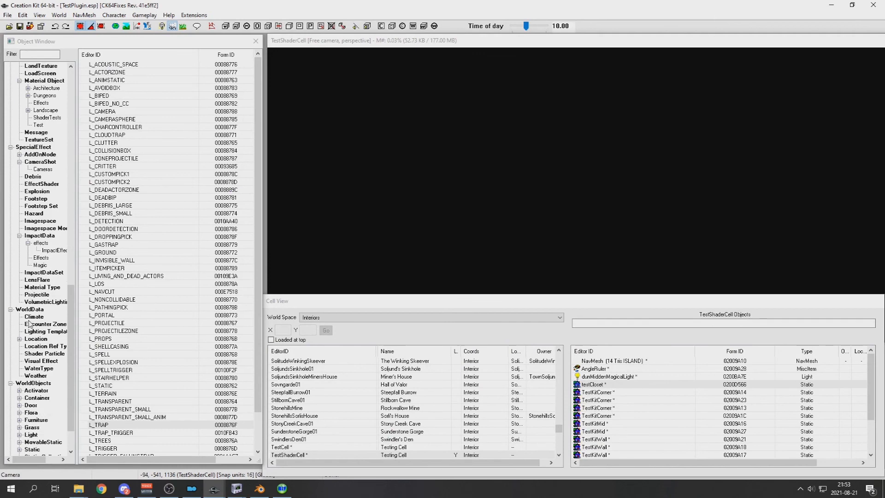
click(34, 288)
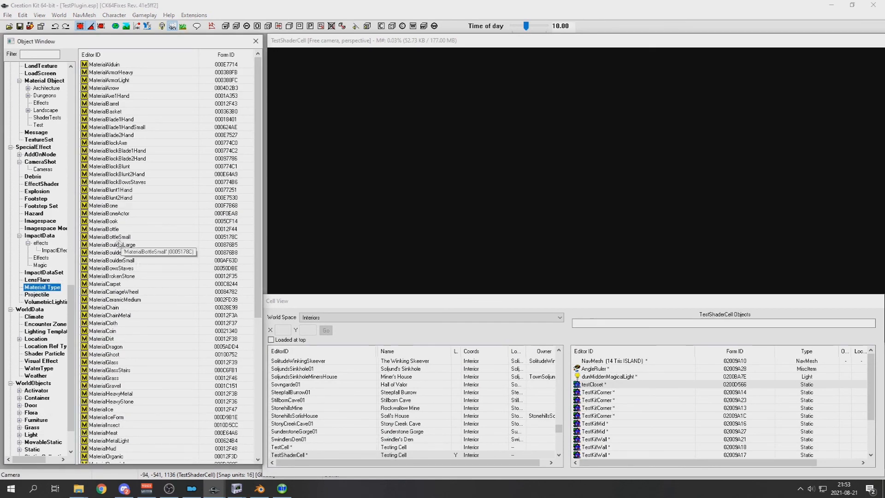
- Open the MaterialArrow and MaterialCoin material types in turn, examine their settings, and cancel each without changes
double_click(111, 88)
click(458, 288)
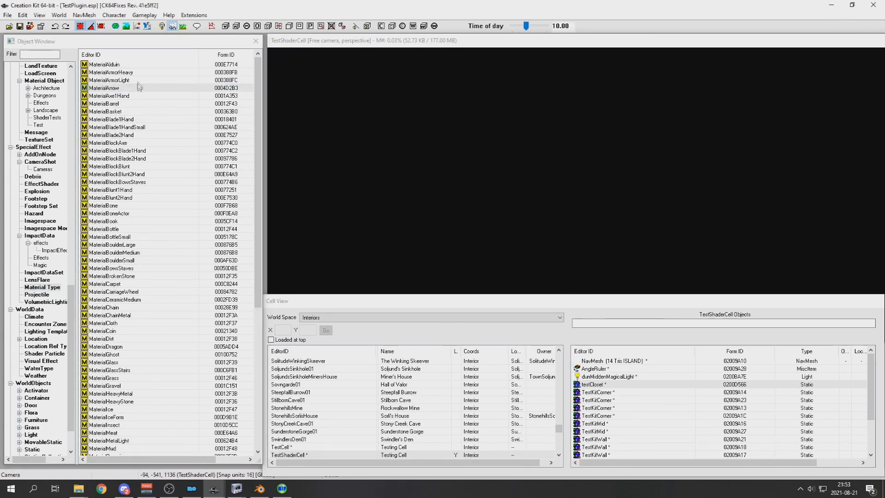
double_click(109, 331)
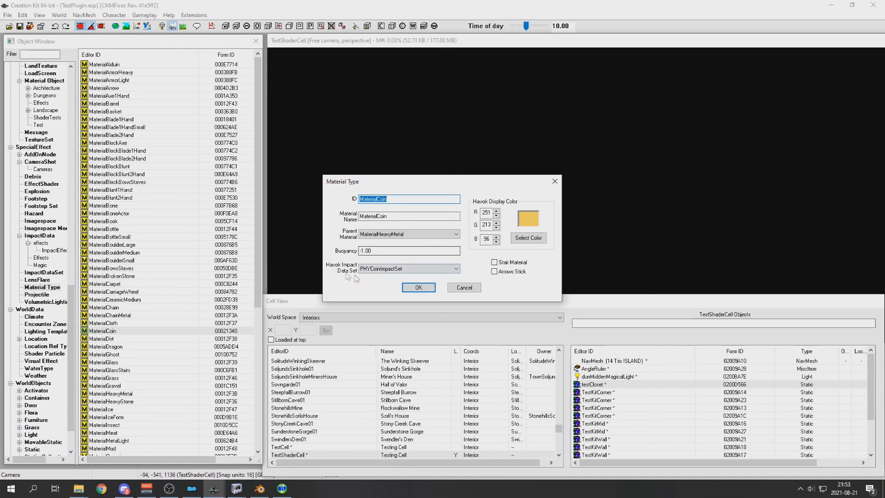
click(456, 286)
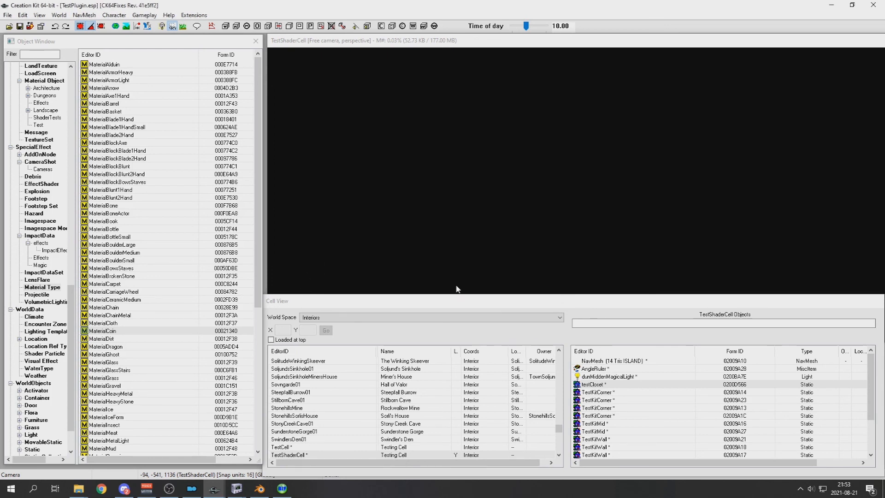
- List the ImpactDataSet objects, look through the material entries of PHYBottleImpactSet, and cancel its dialog without changes
click(42, 272)
scroll(133, 267, down, 20)
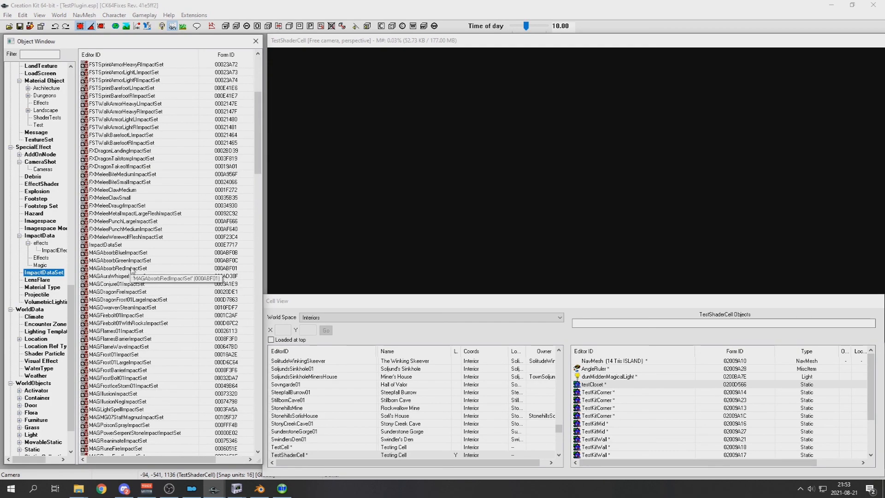
scroll(132, 275, down, 15)
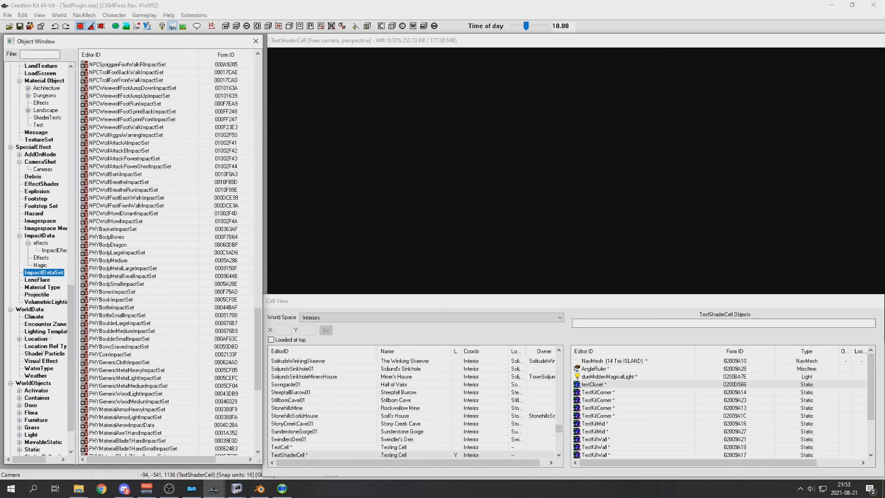
double_click(122, 307)
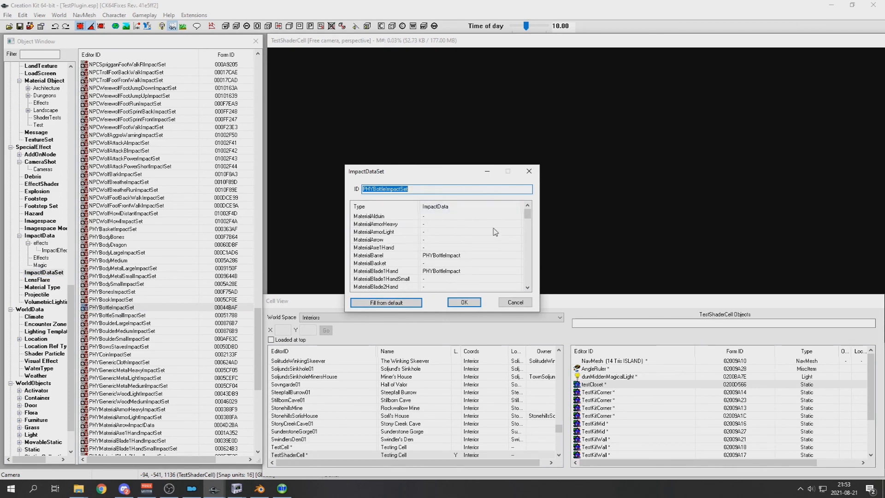
drag(526, 214, 528, 279)
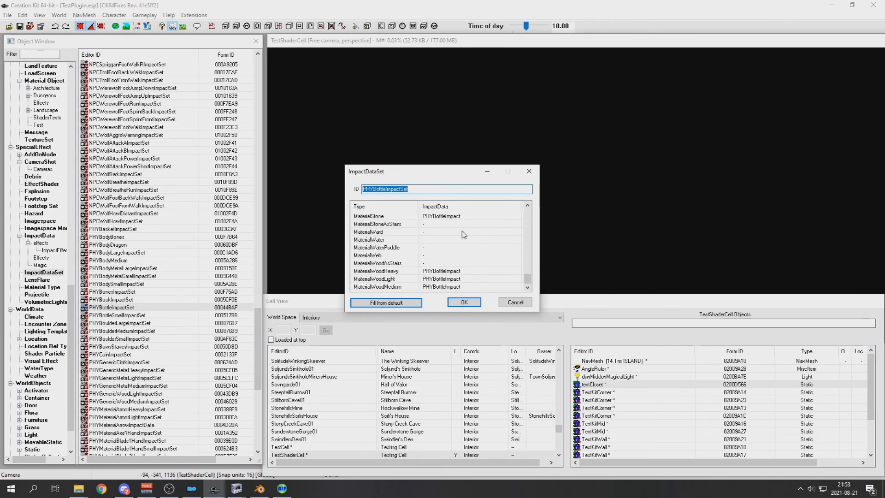
click(515, 302)
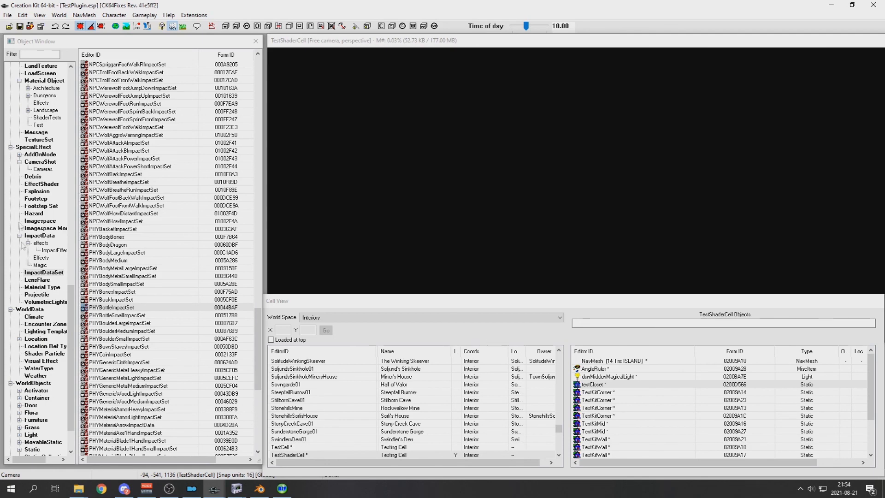
- Return to the Material Type list, check MaterialChain's buoyancy, and cancel its dialog without changes
scroll(34, 186, up, 5)
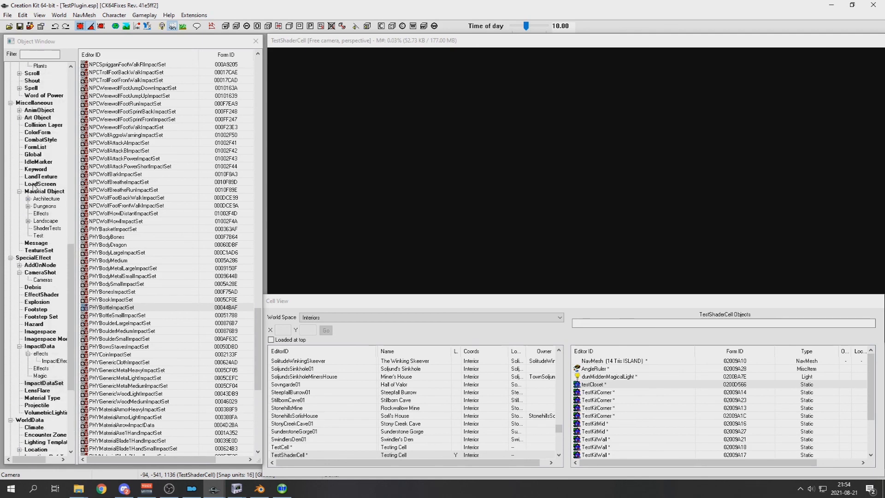
scroll(36, 376, down, 1)
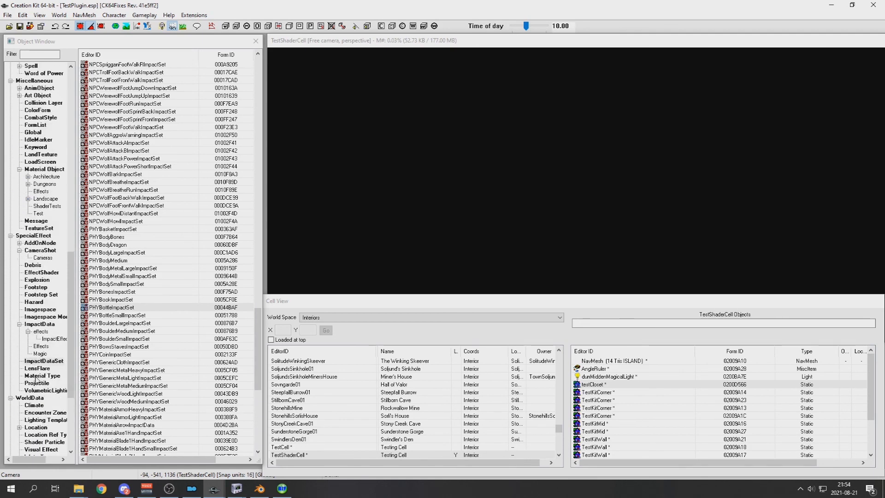
click(36, 376)
double_click(125, 309)
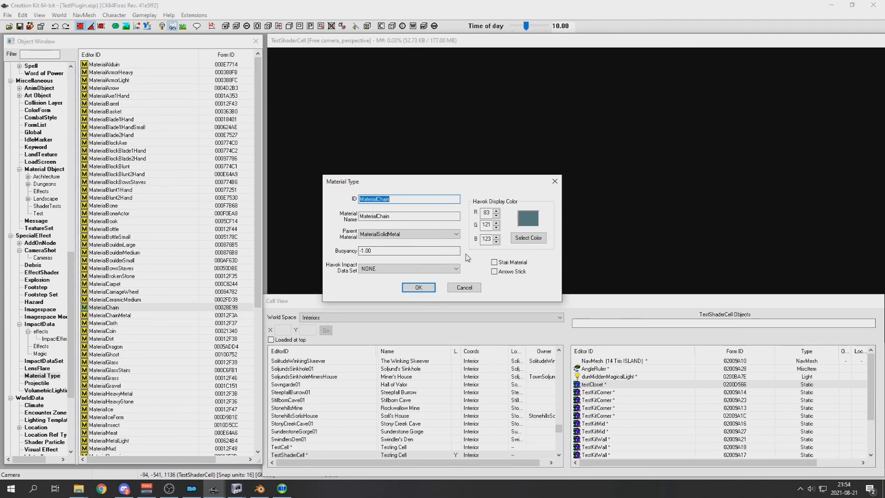
click(399, 251)
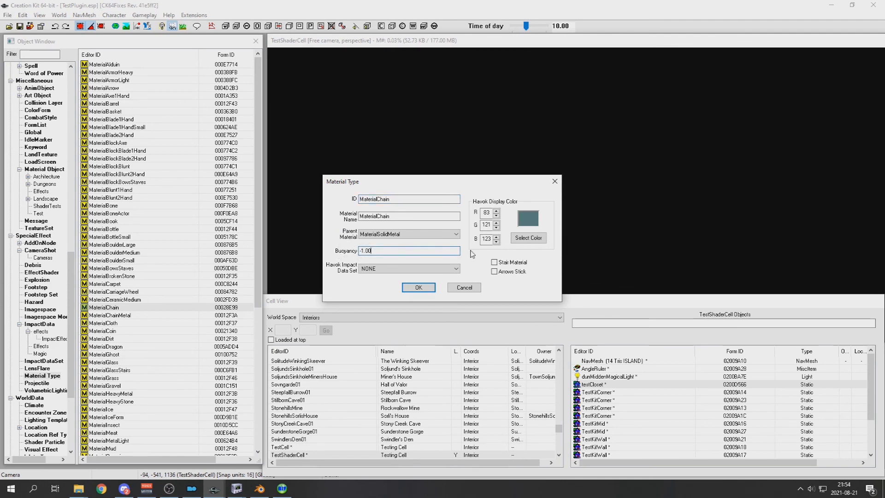
click(464, 287)
- Examine the settings of MaterialCarpet, MaterialCloth and MaterialGlass in turn, cancelling each dialog without changes
click(127, 284)
double_click(128, 284)
click(463, 287)
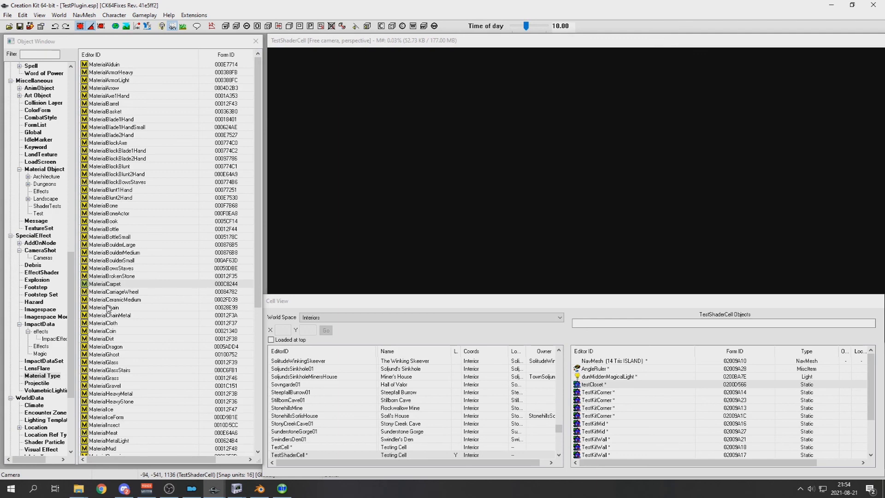
double_click(113, 323)
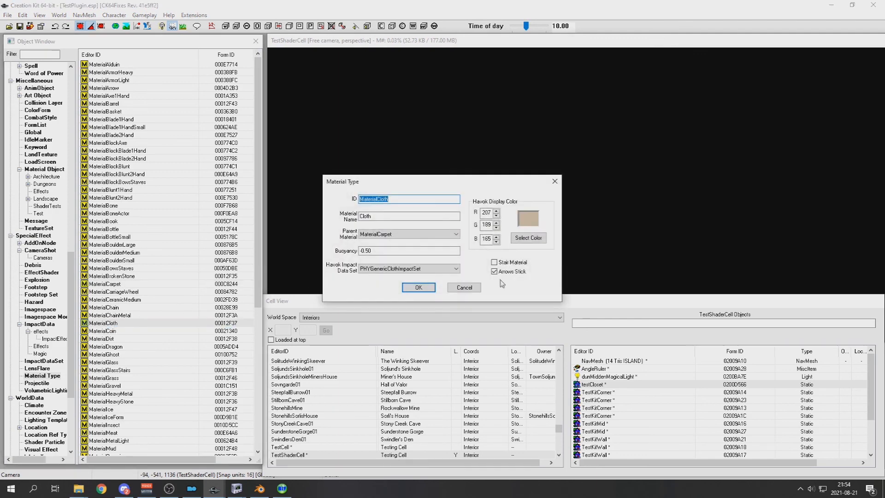
click(464, 287)
double_click(104, 362)
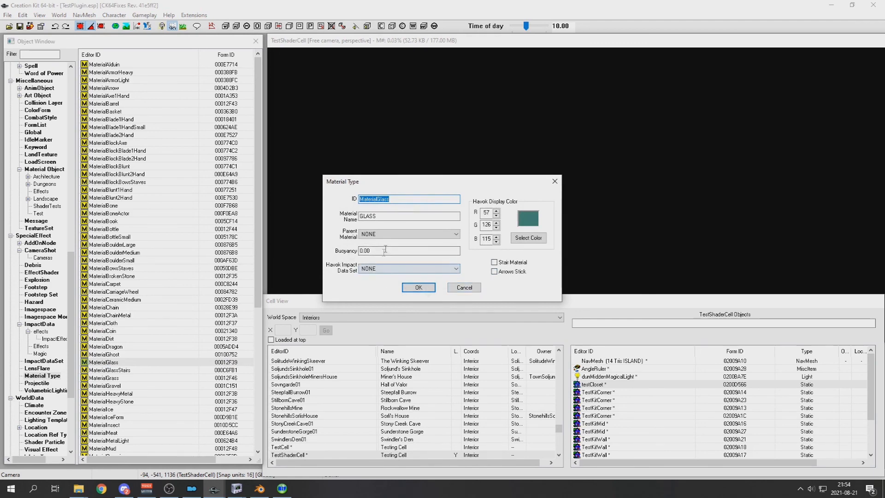
click(464, 288)
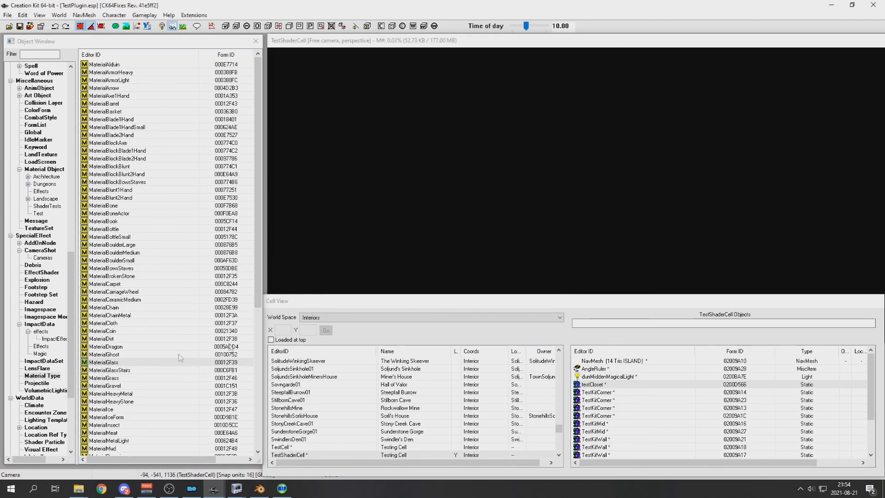
- Look through the remaining material types, check the buoyancy of MaterialWoodLight, and cancel its dialog without changes
click(104, 380)
click(108, 370)
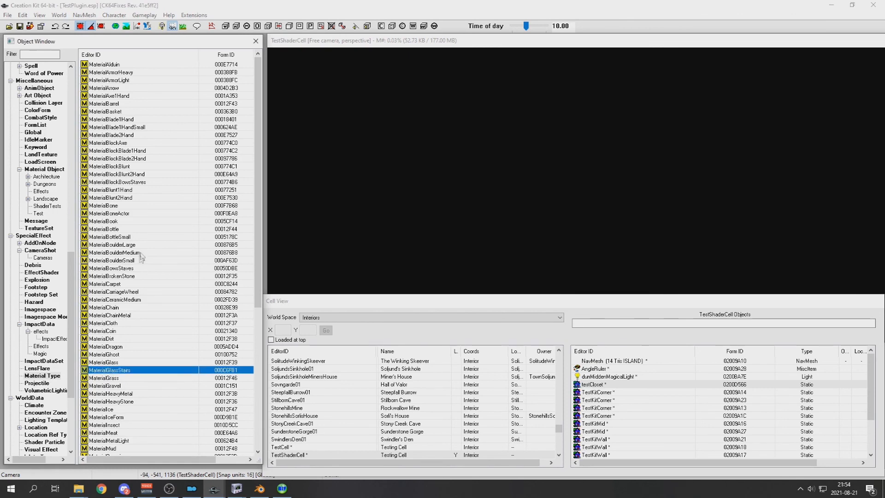
scroll(138, 258, down, 9)
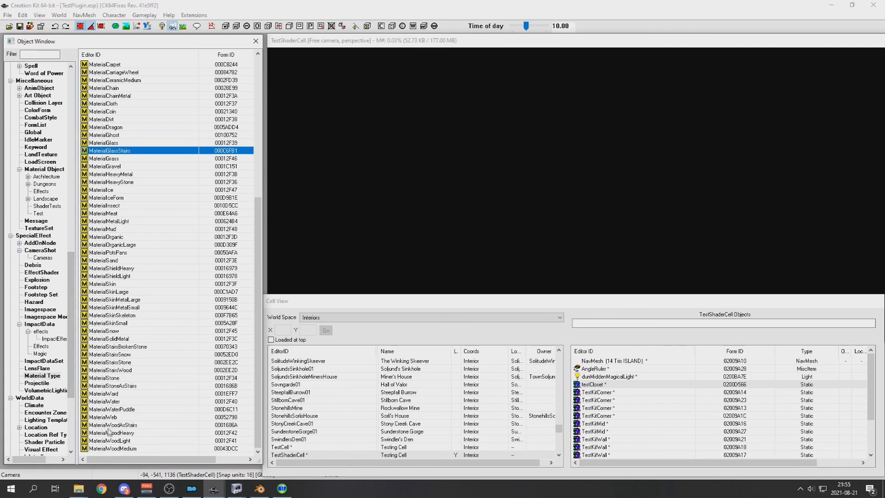
double_click(109, 440)
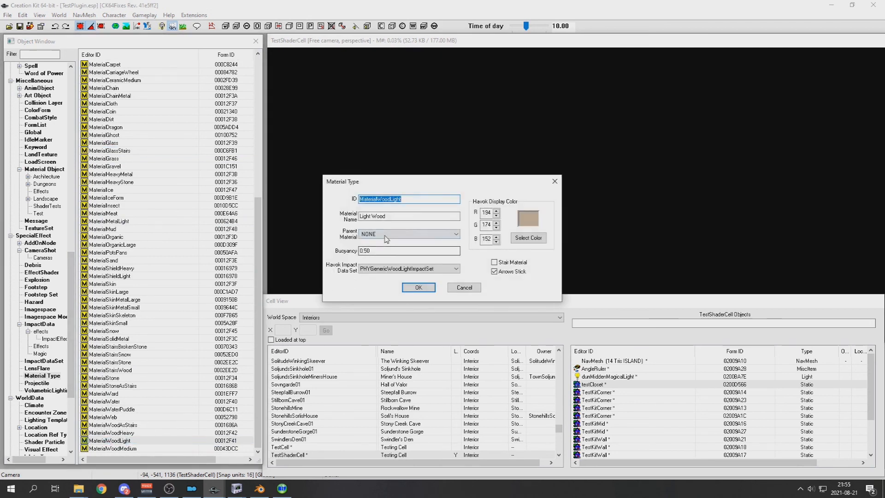
drag(383, 251, 337, 252)
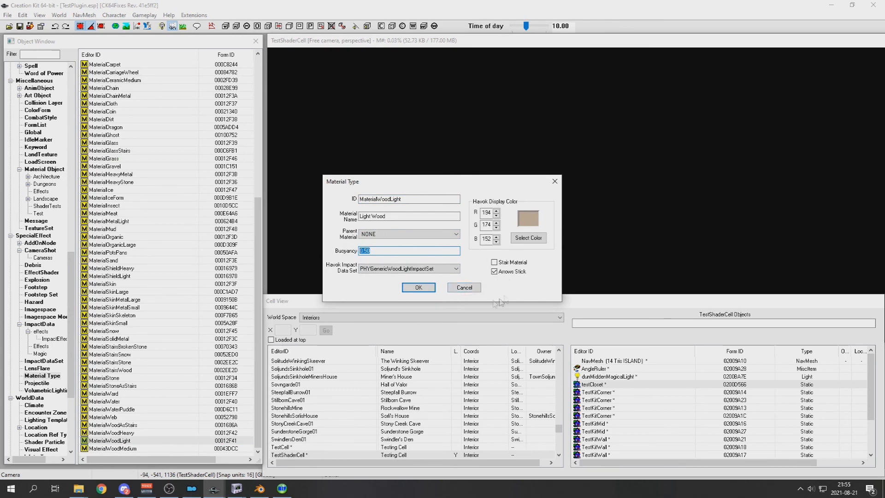
click(464, 288)
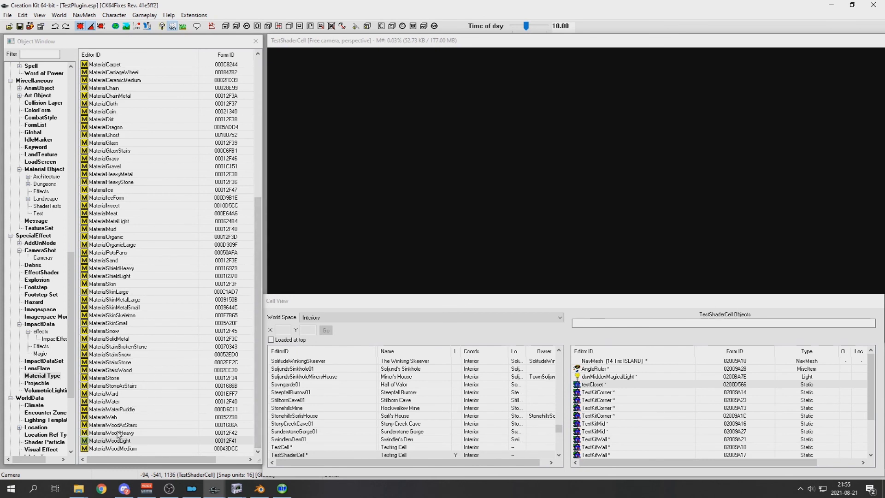
- Switch to Discord and check the lecture-hall-chat channel for audience messages
click(125, 490)
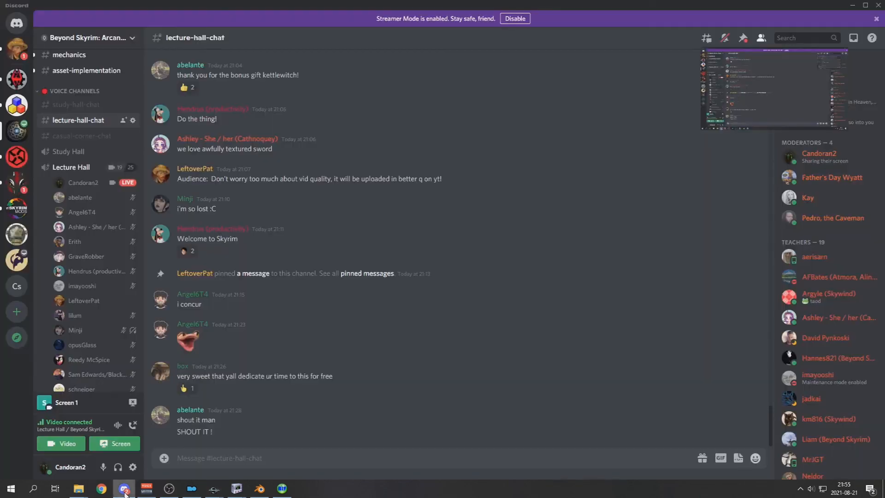